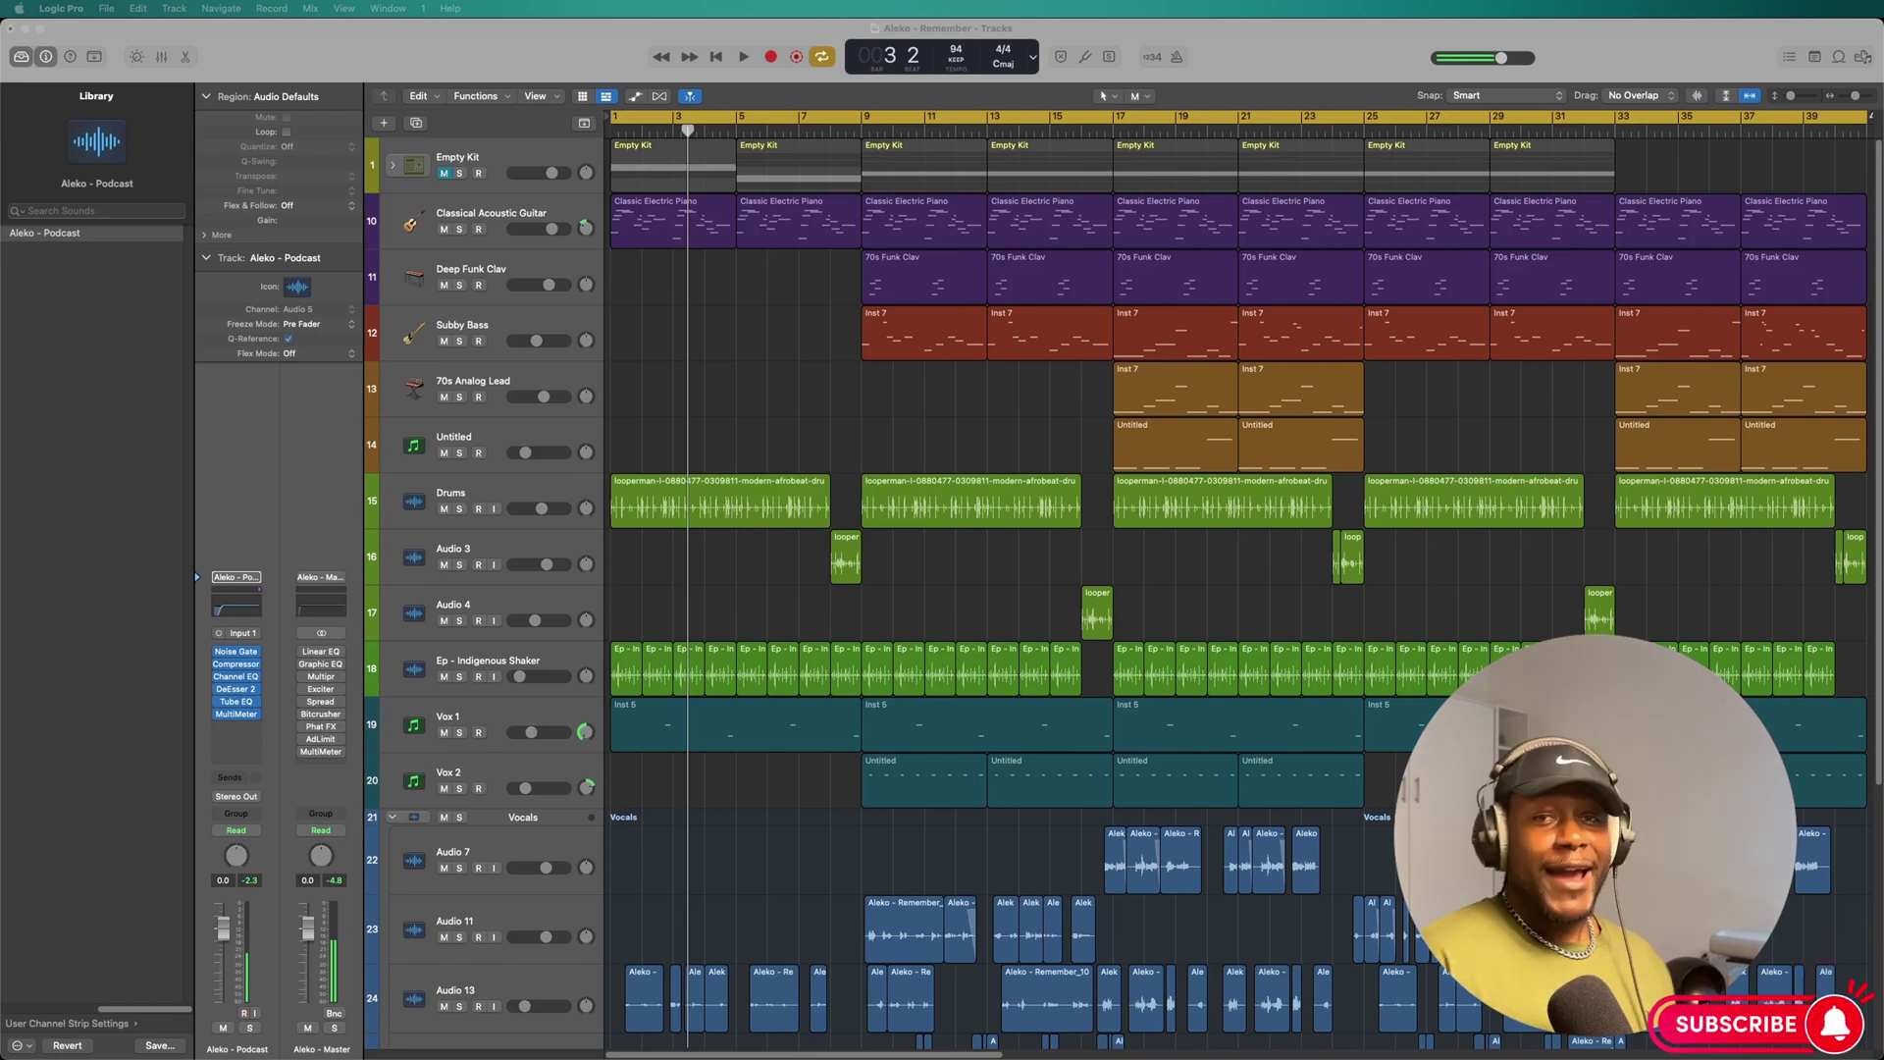
Set the cycle range to bars 17–21, matching the selected region on the Classical Acoustic Guitar track.
key("super+u")
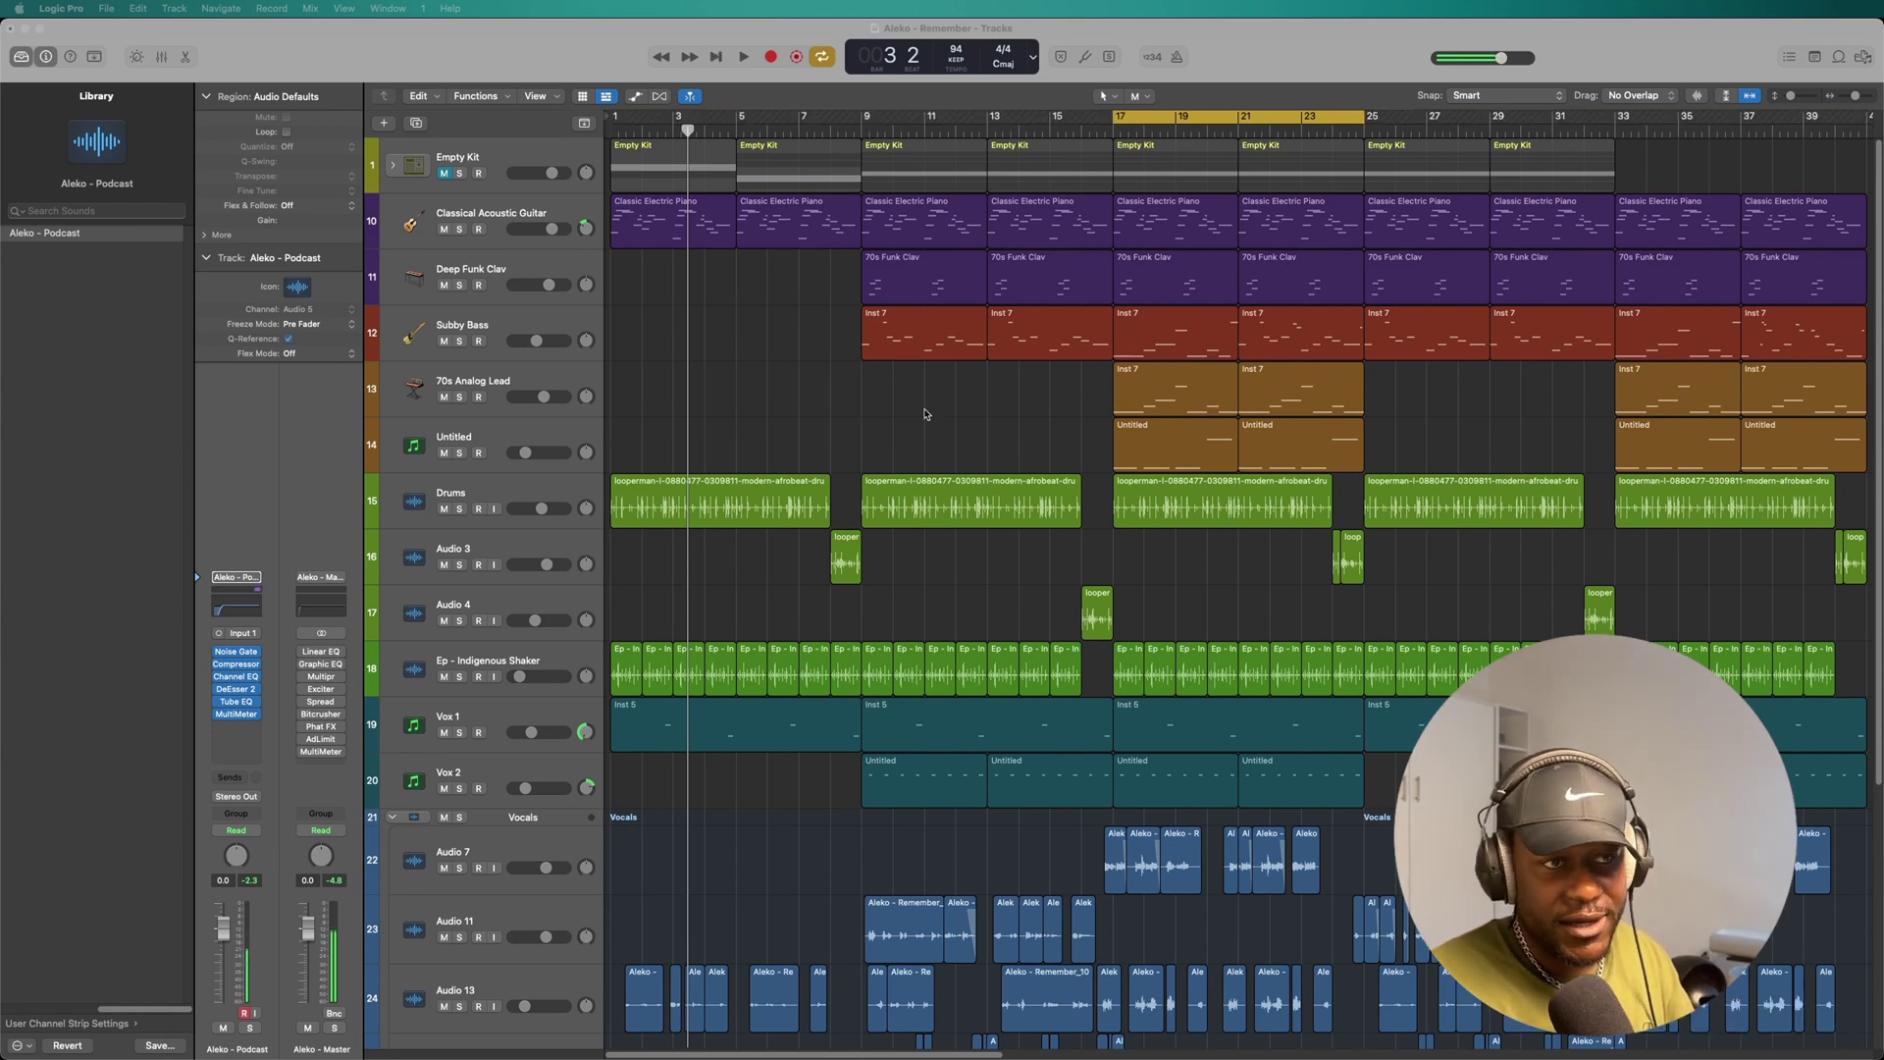
left_click(1143, 217)
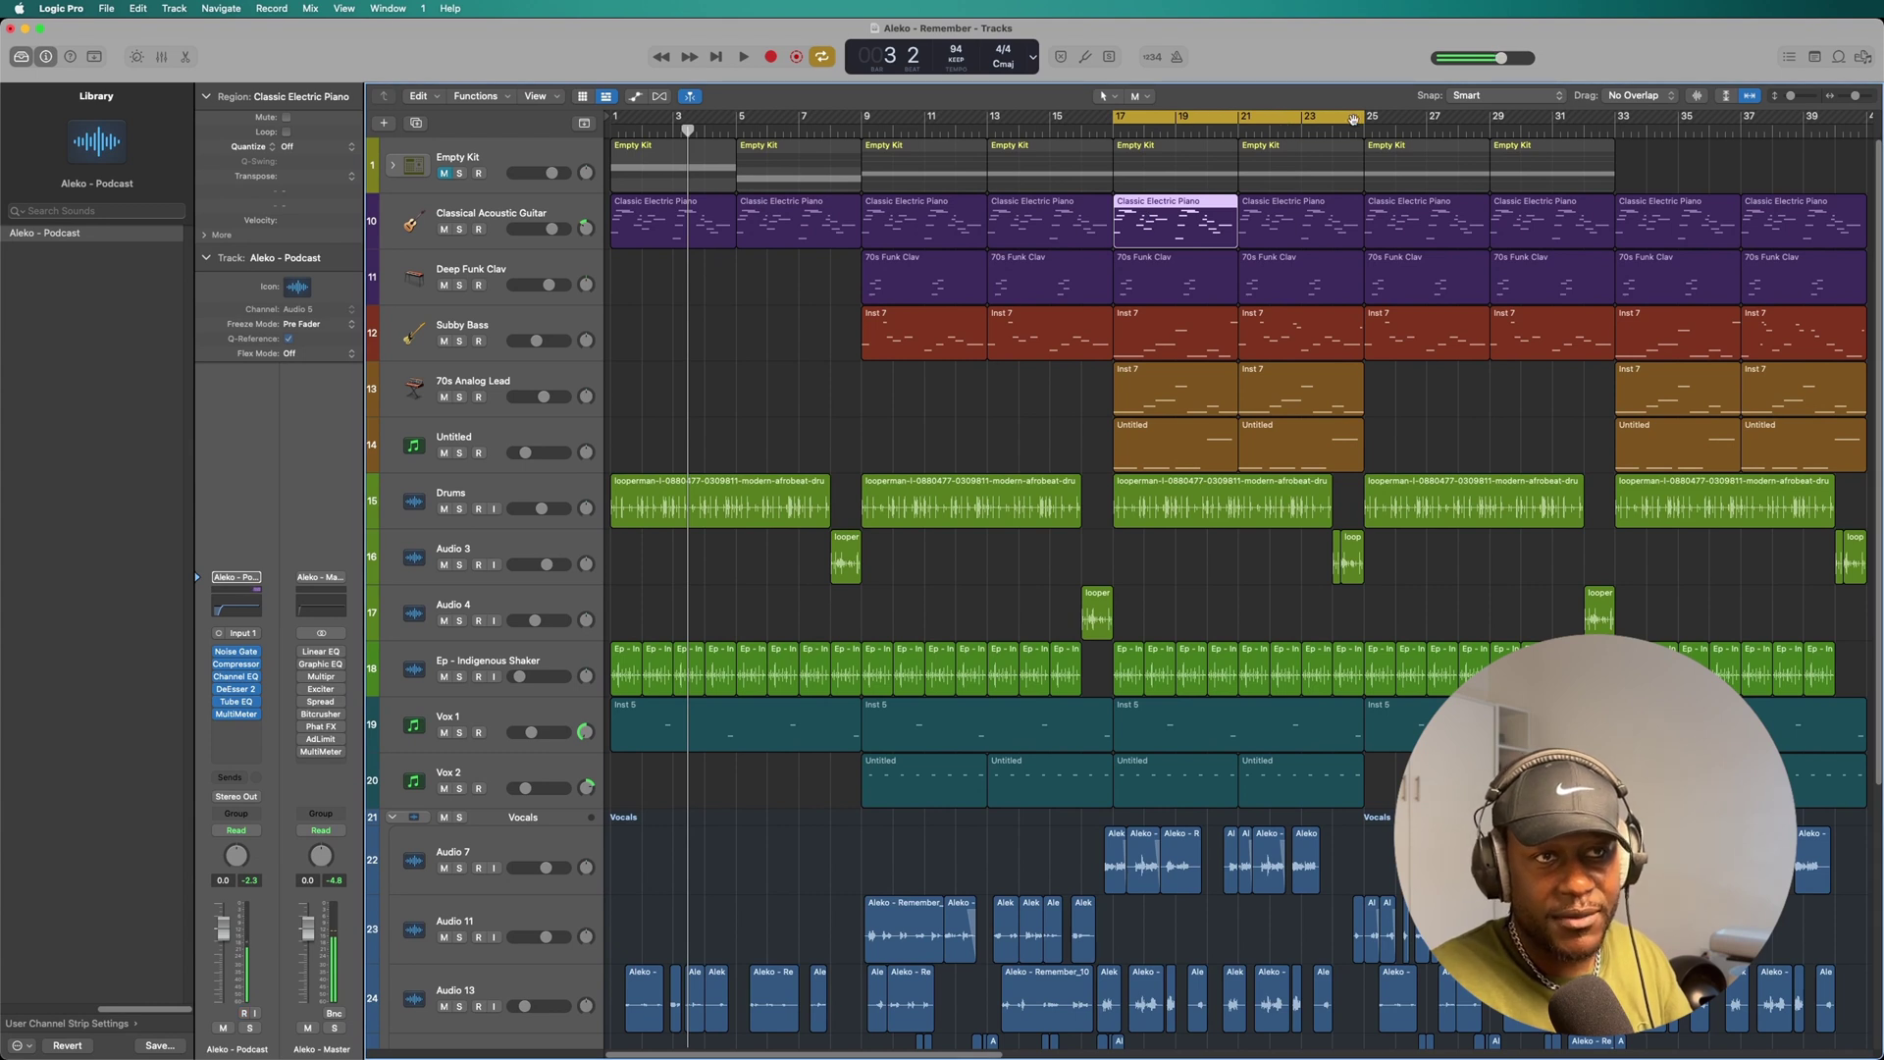
left_click_drag(1362, 118, 1241, 141)
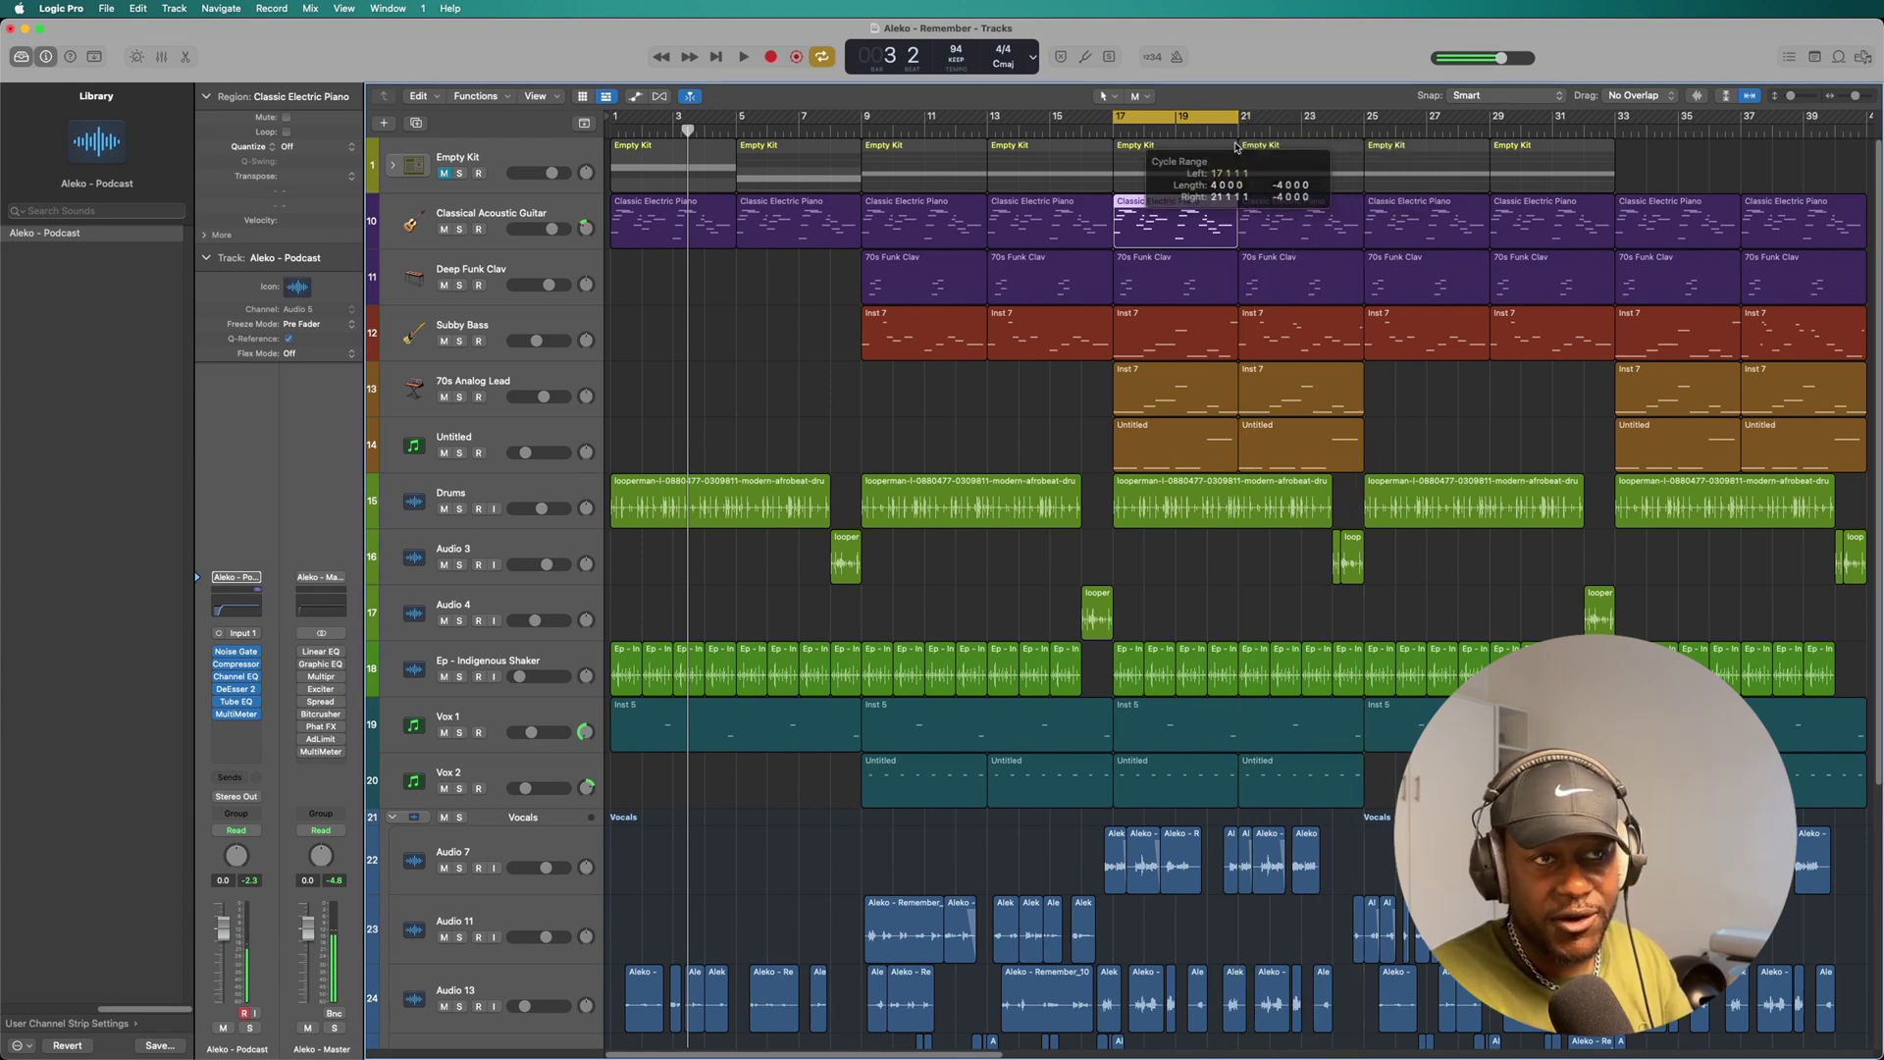
Select the Classical Acoustic Guitar track and look at its Sampler instrument settings.
left_click(512, 211)
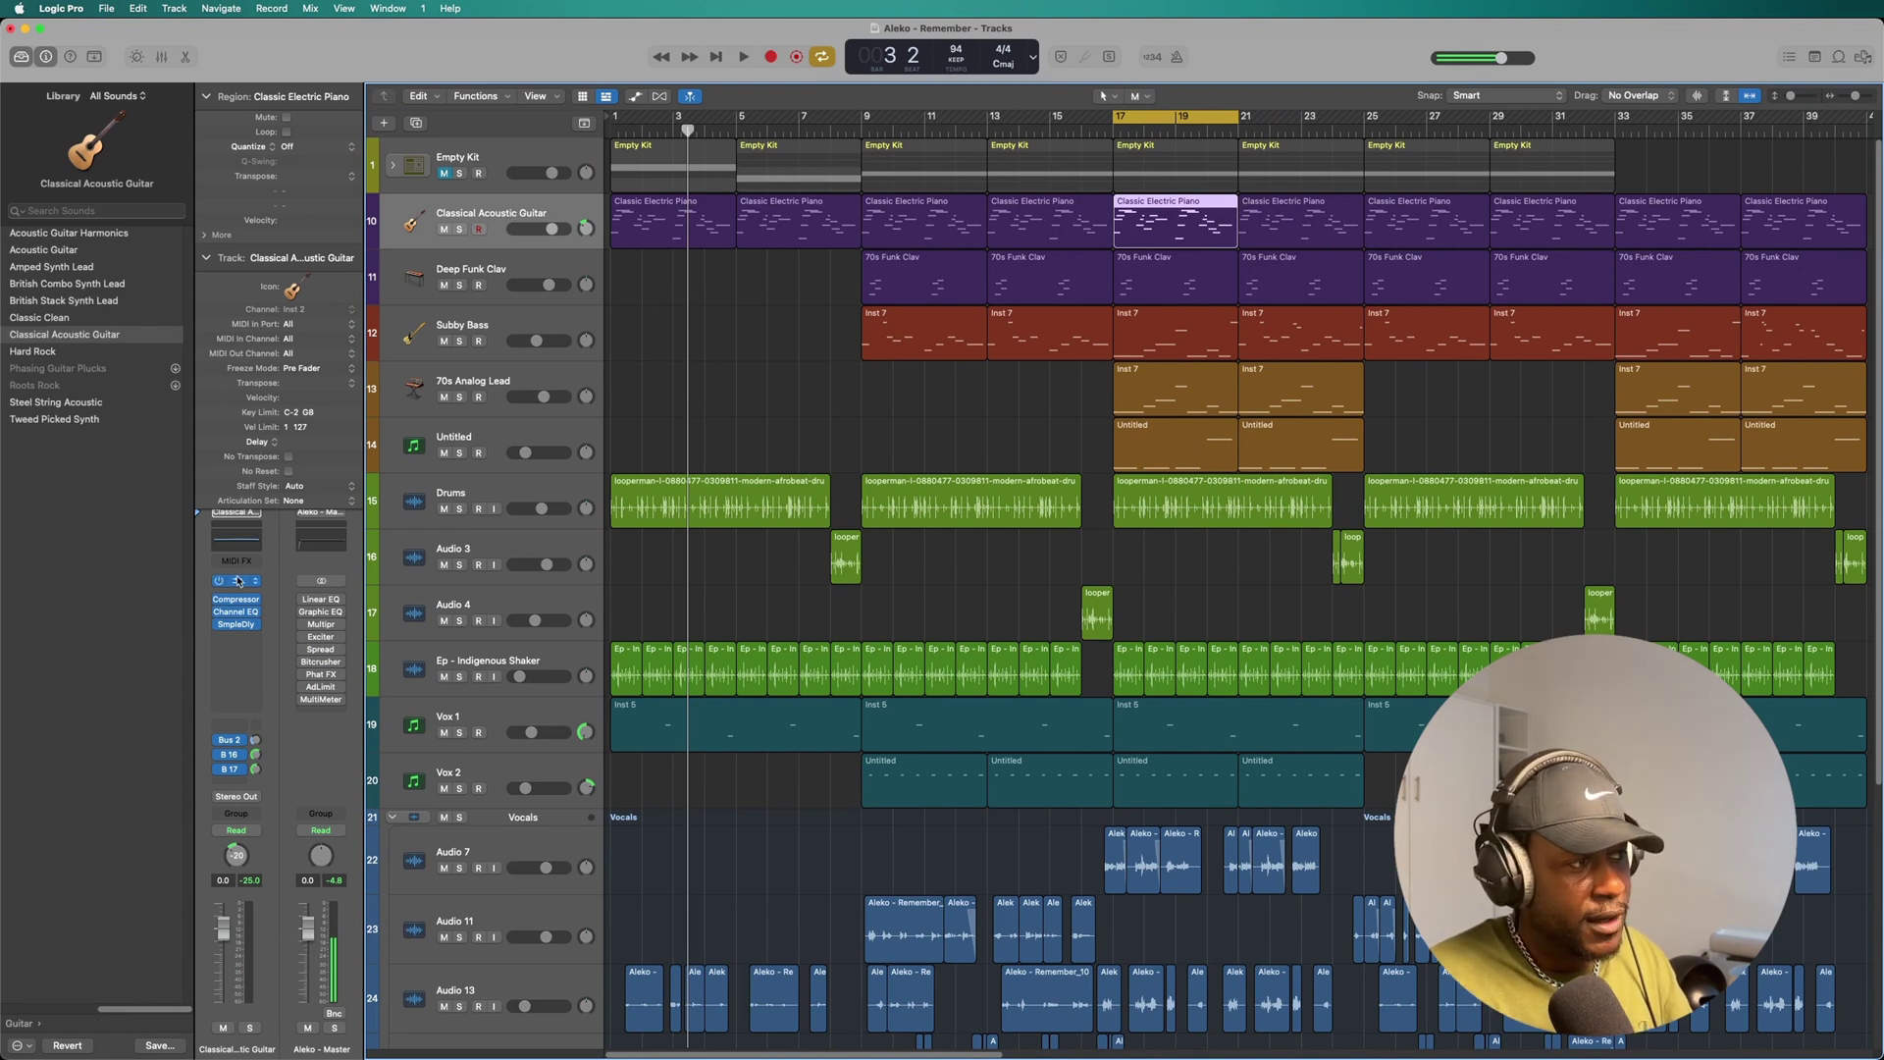
key("v")
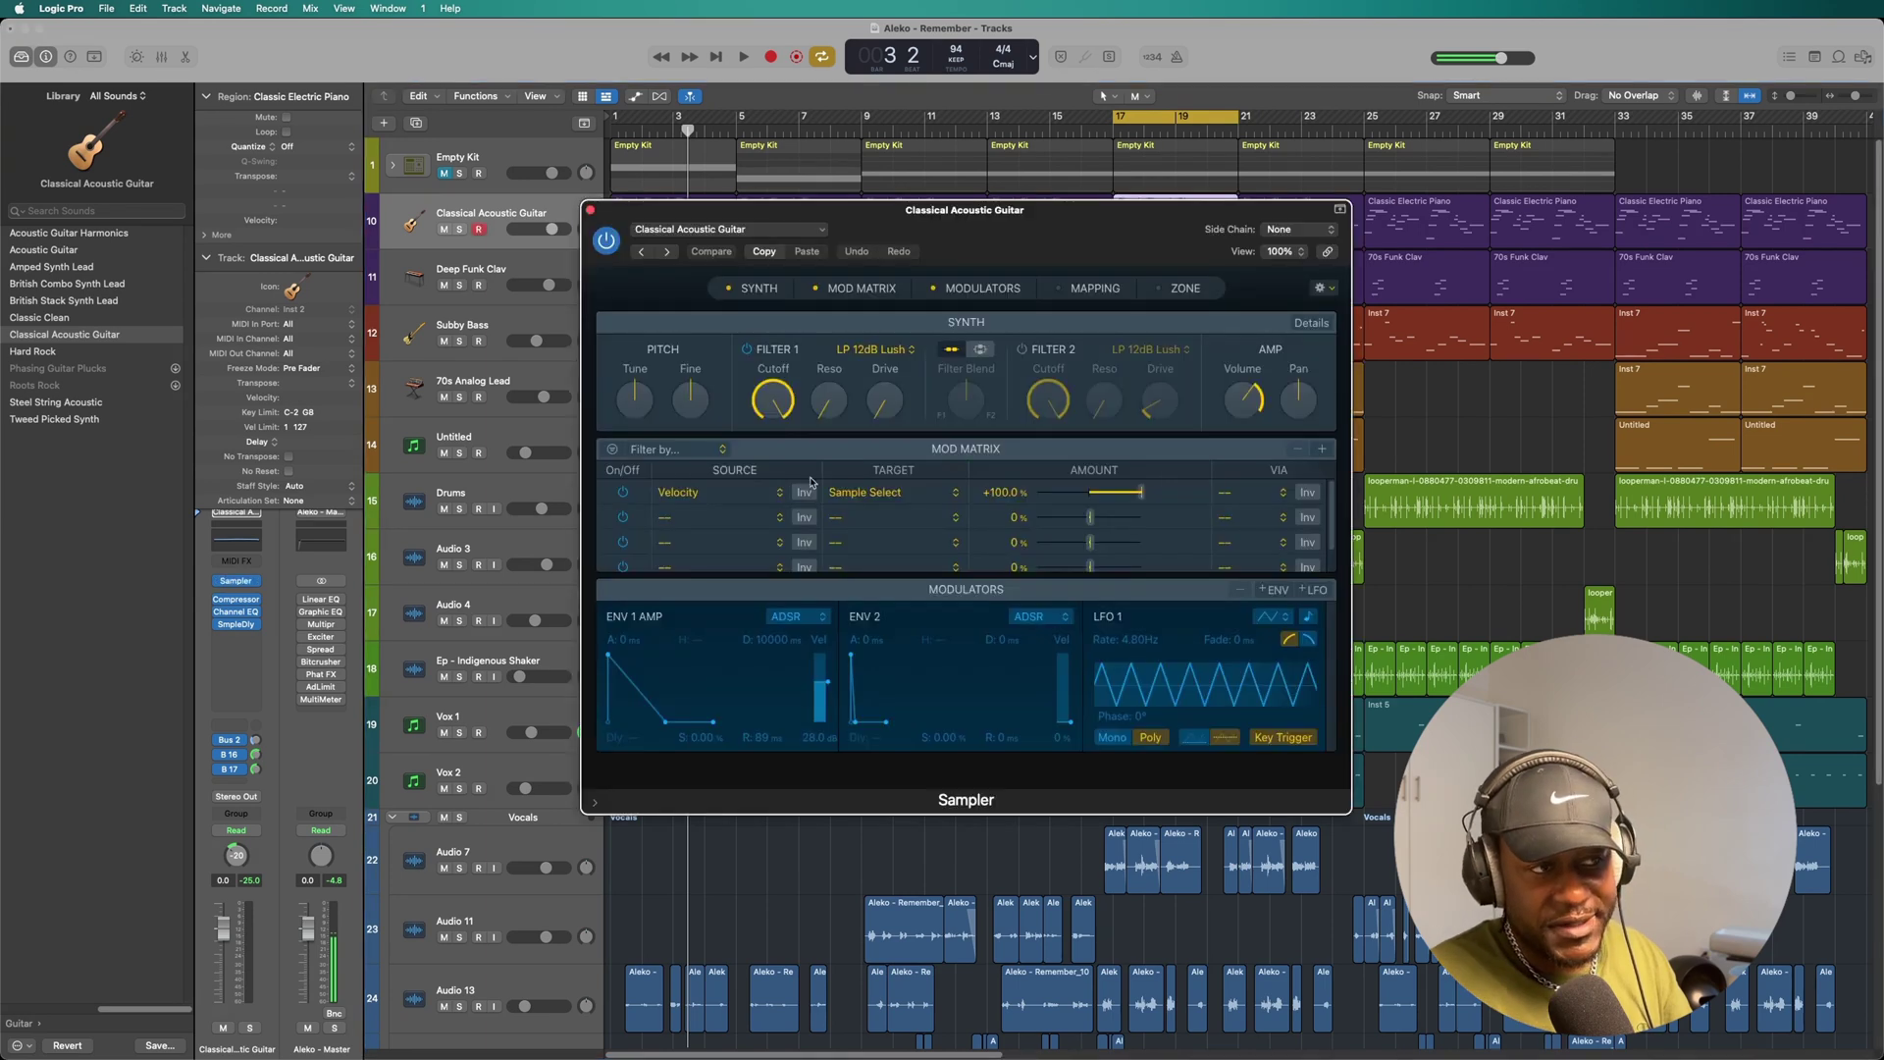
left_click(592, 215)
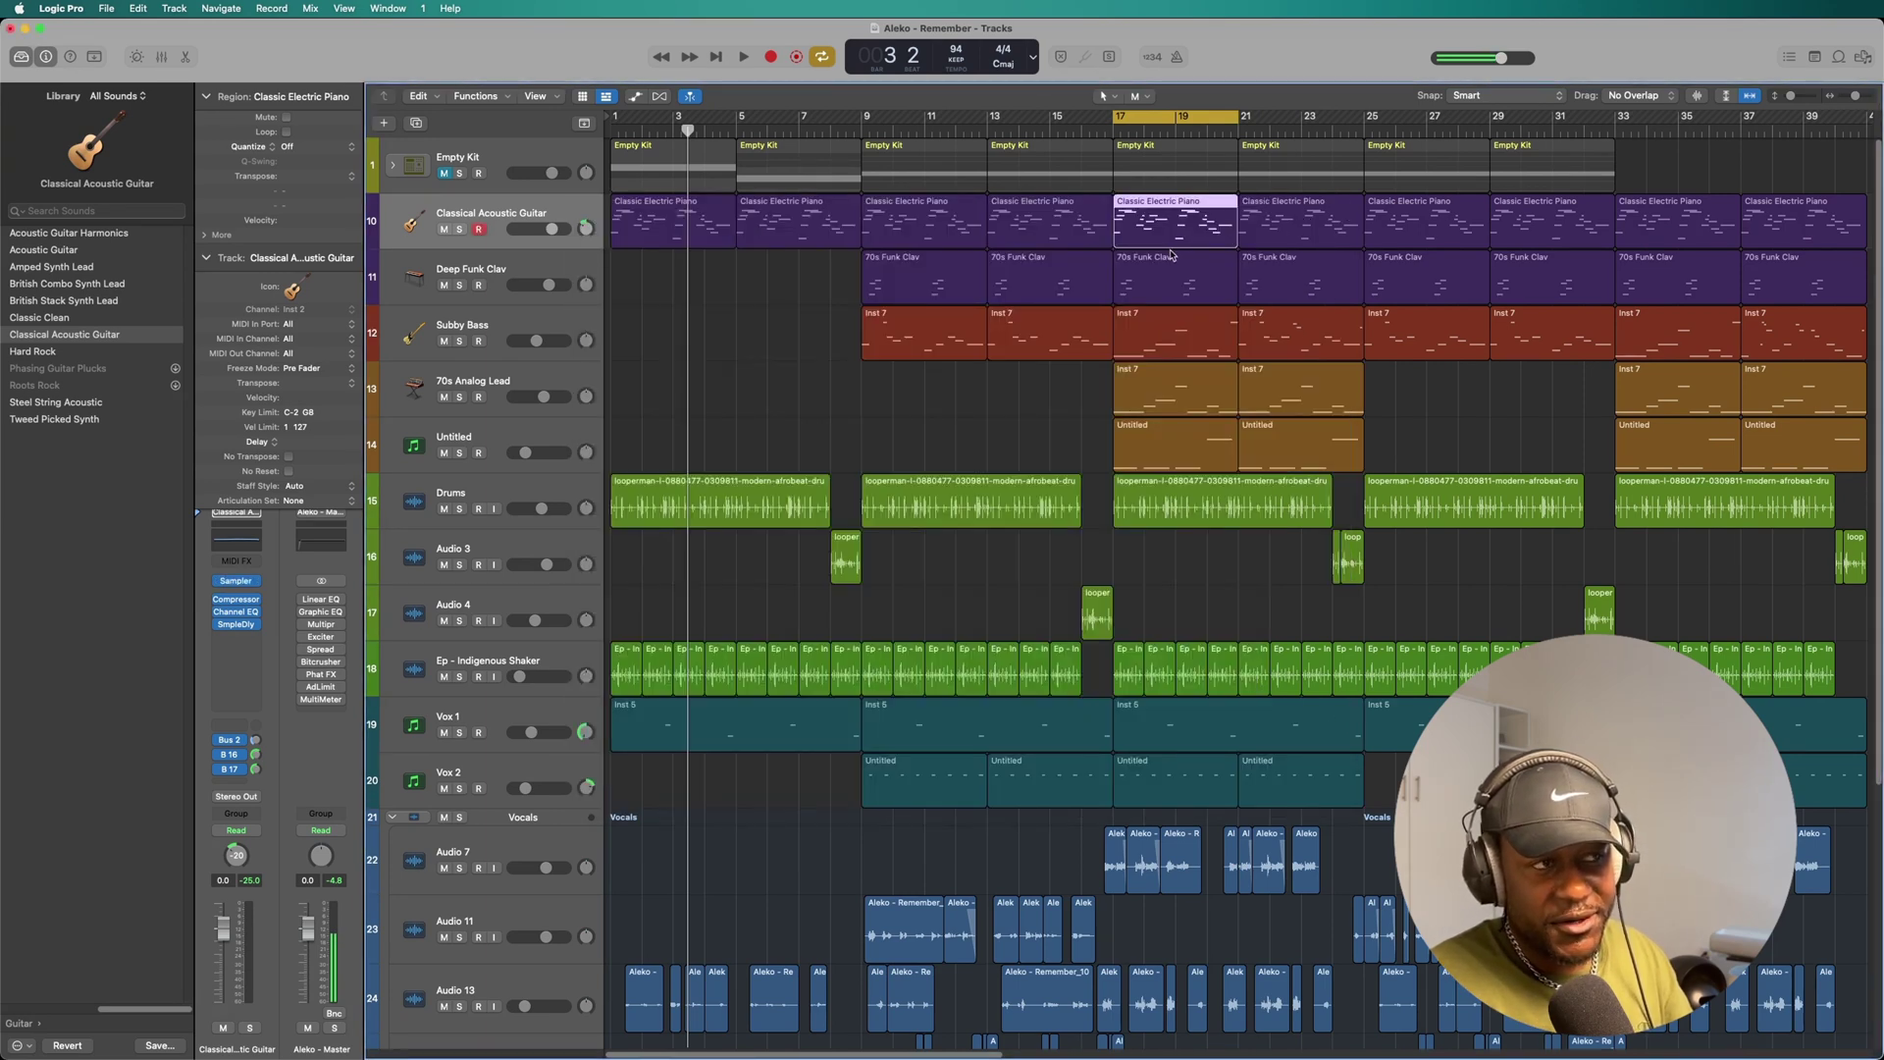
Bypass the guitar track's bus 16 and 17 sends and its Compressor, Channel EQ and Sample Delay inserts.
scroll(1171, 253, "right", 5)
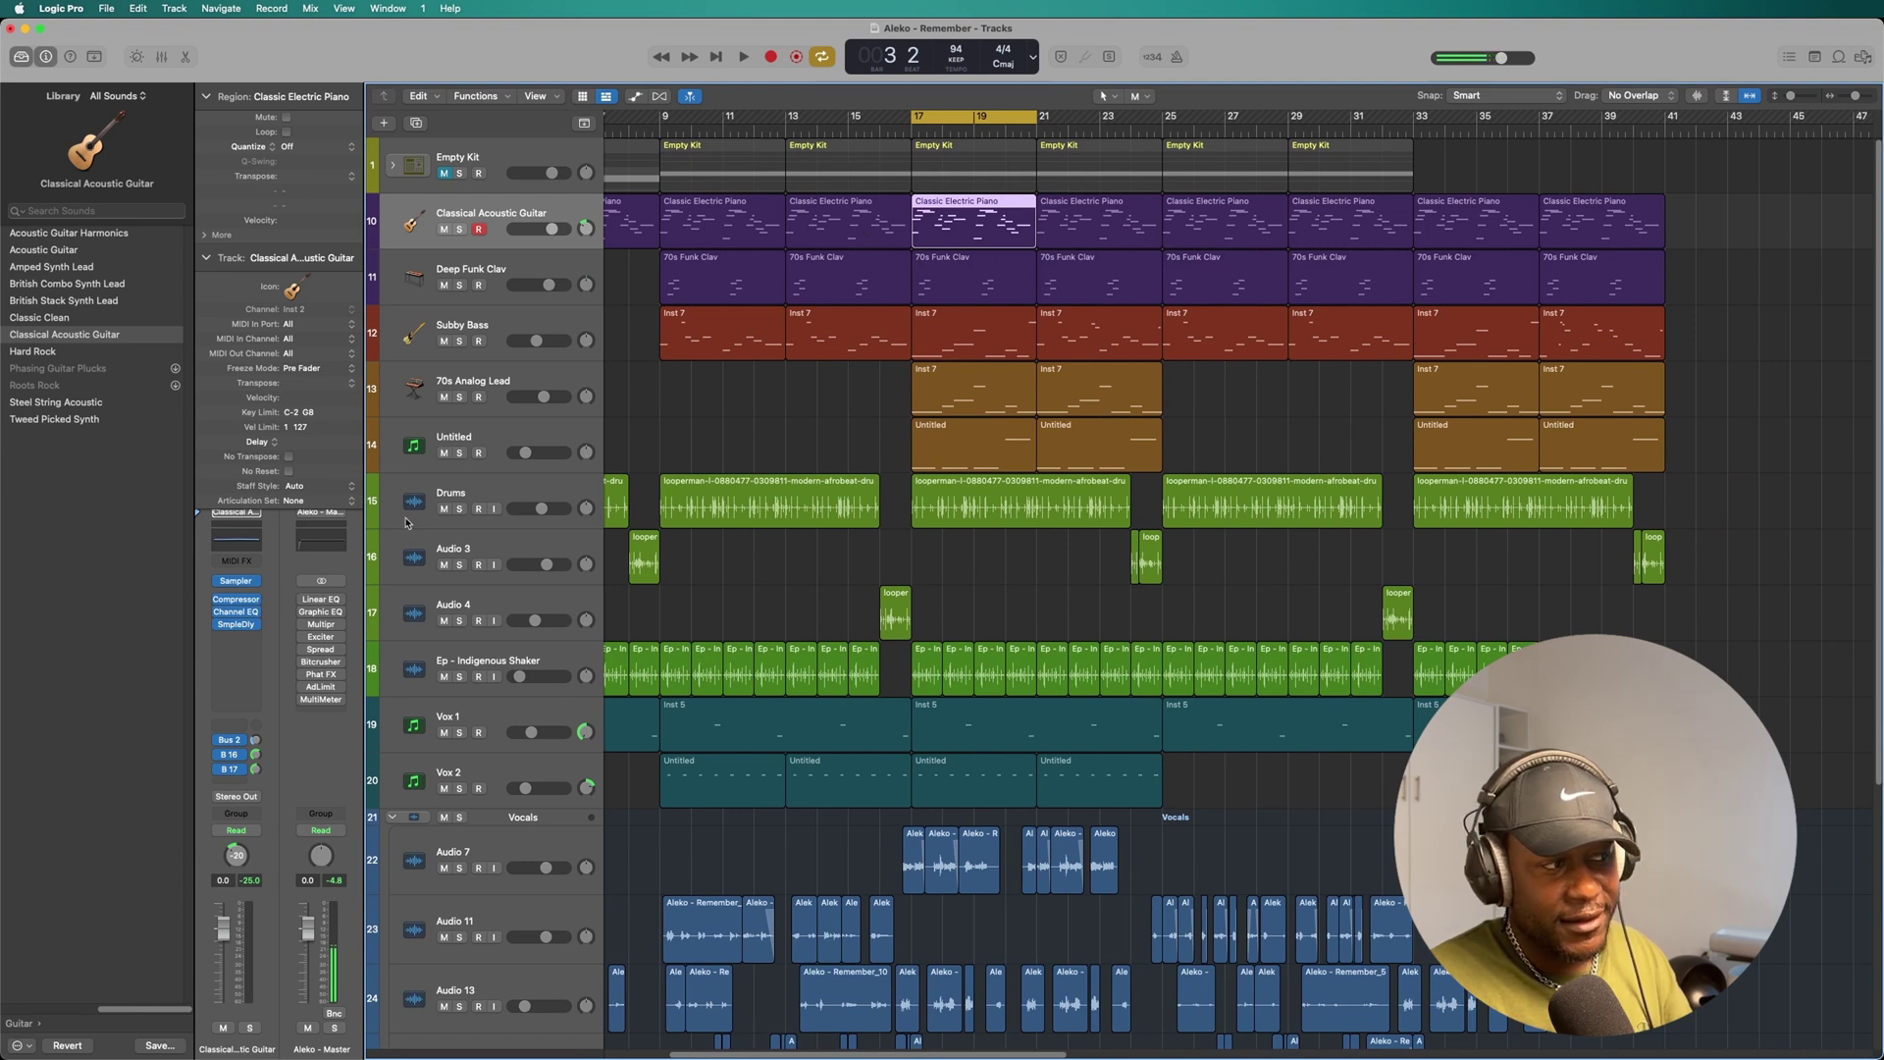
left_click_drag(255, 754, 257, 772)
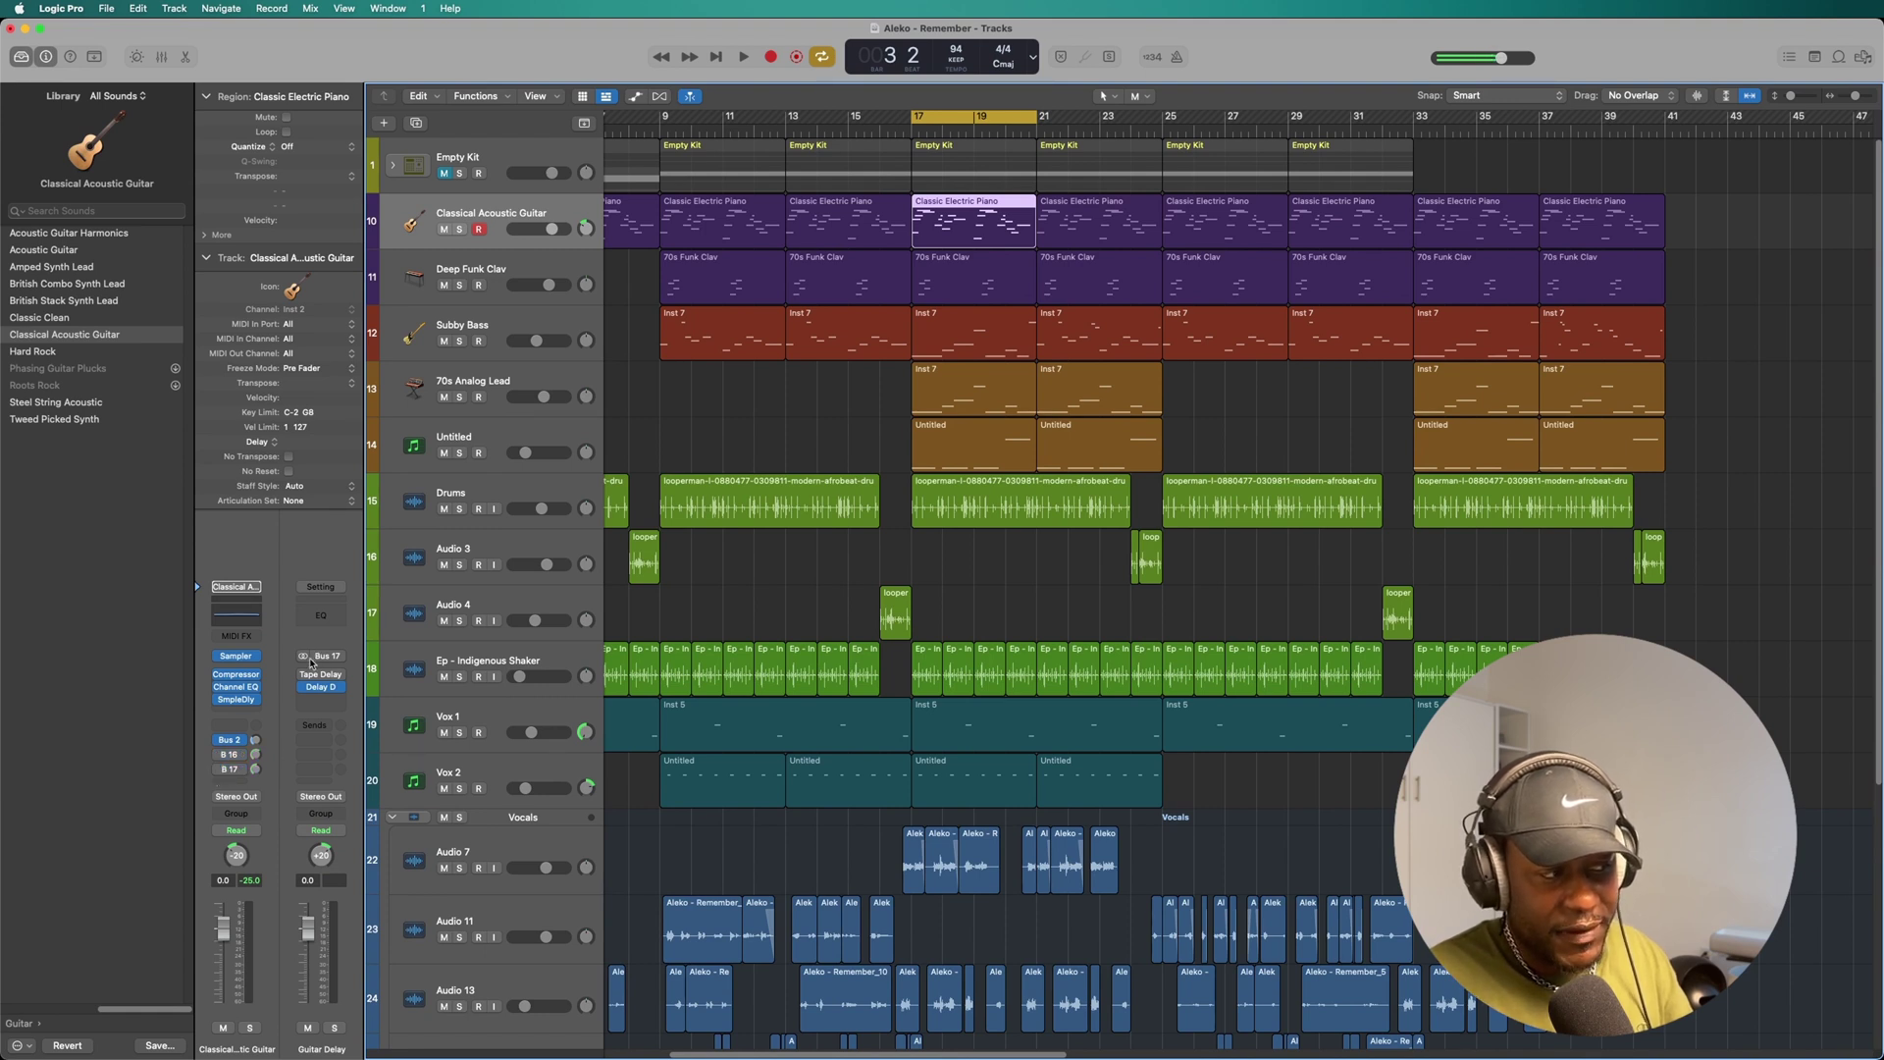
left_click(236, 701)
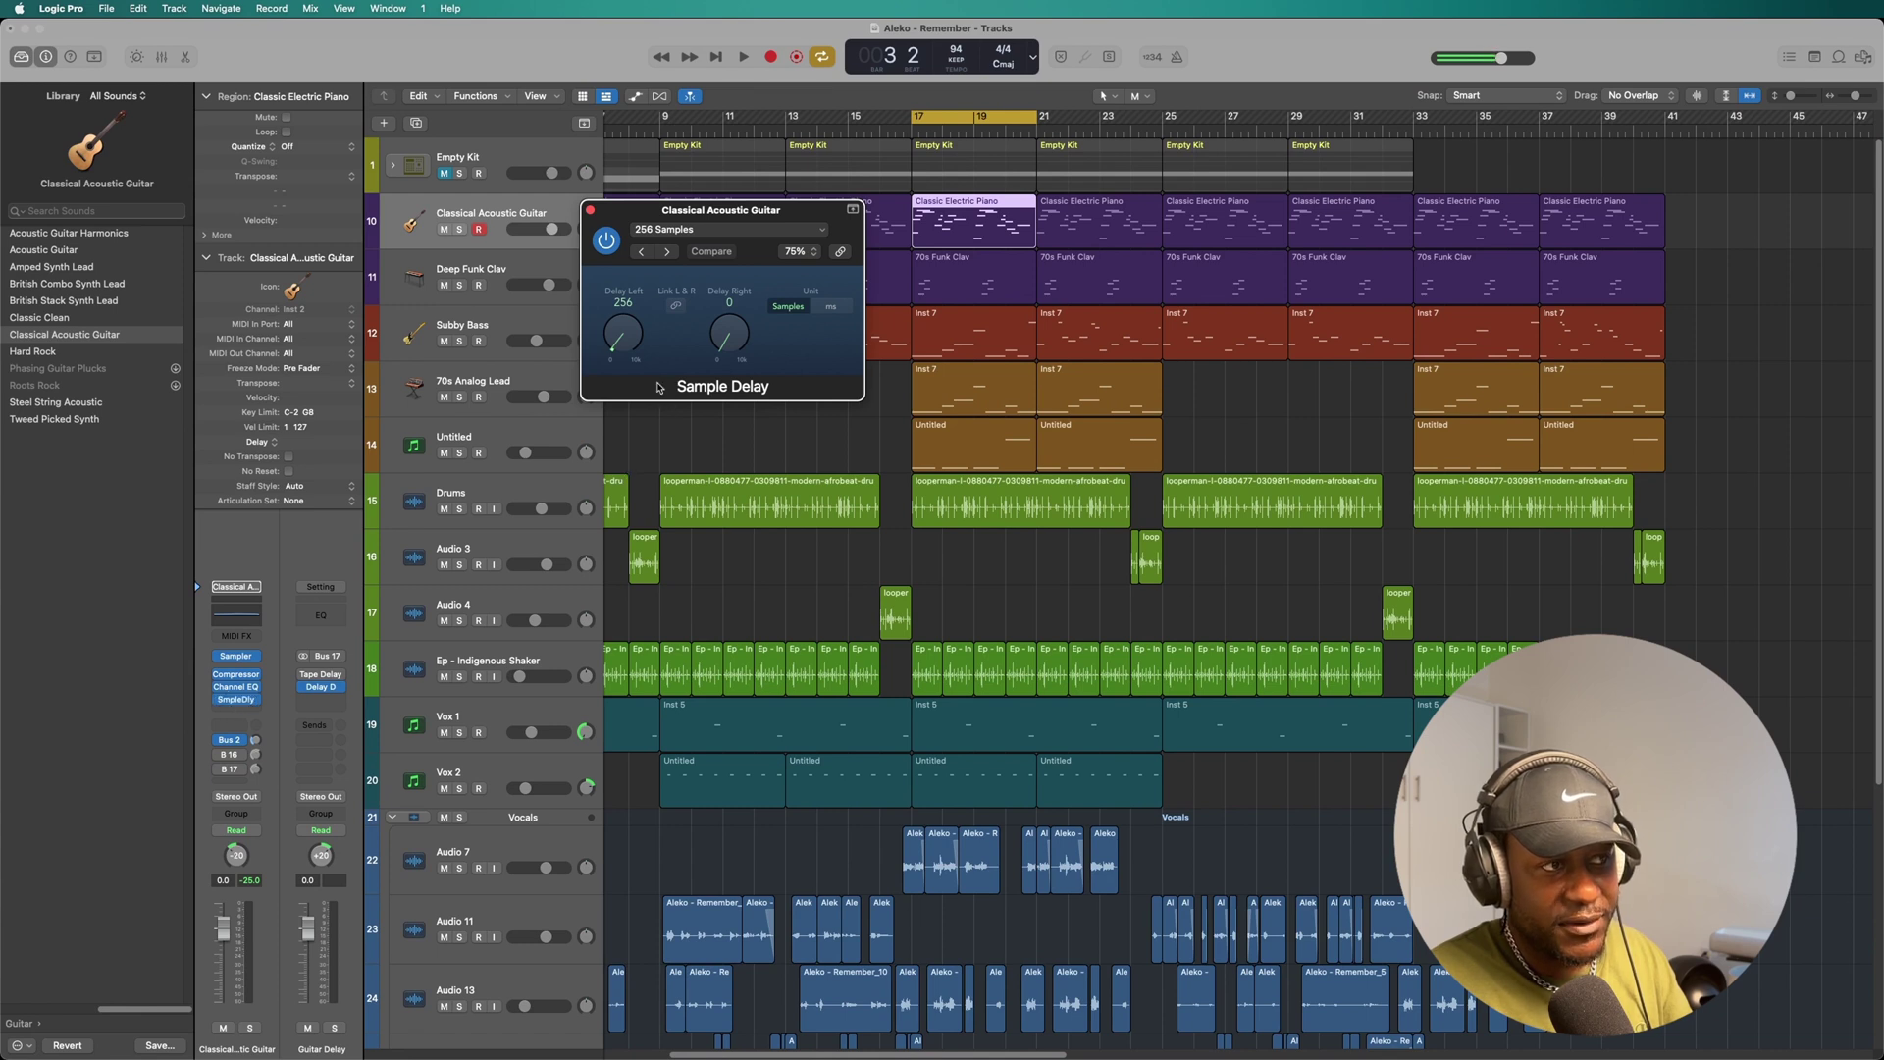
left_click(589, 209)
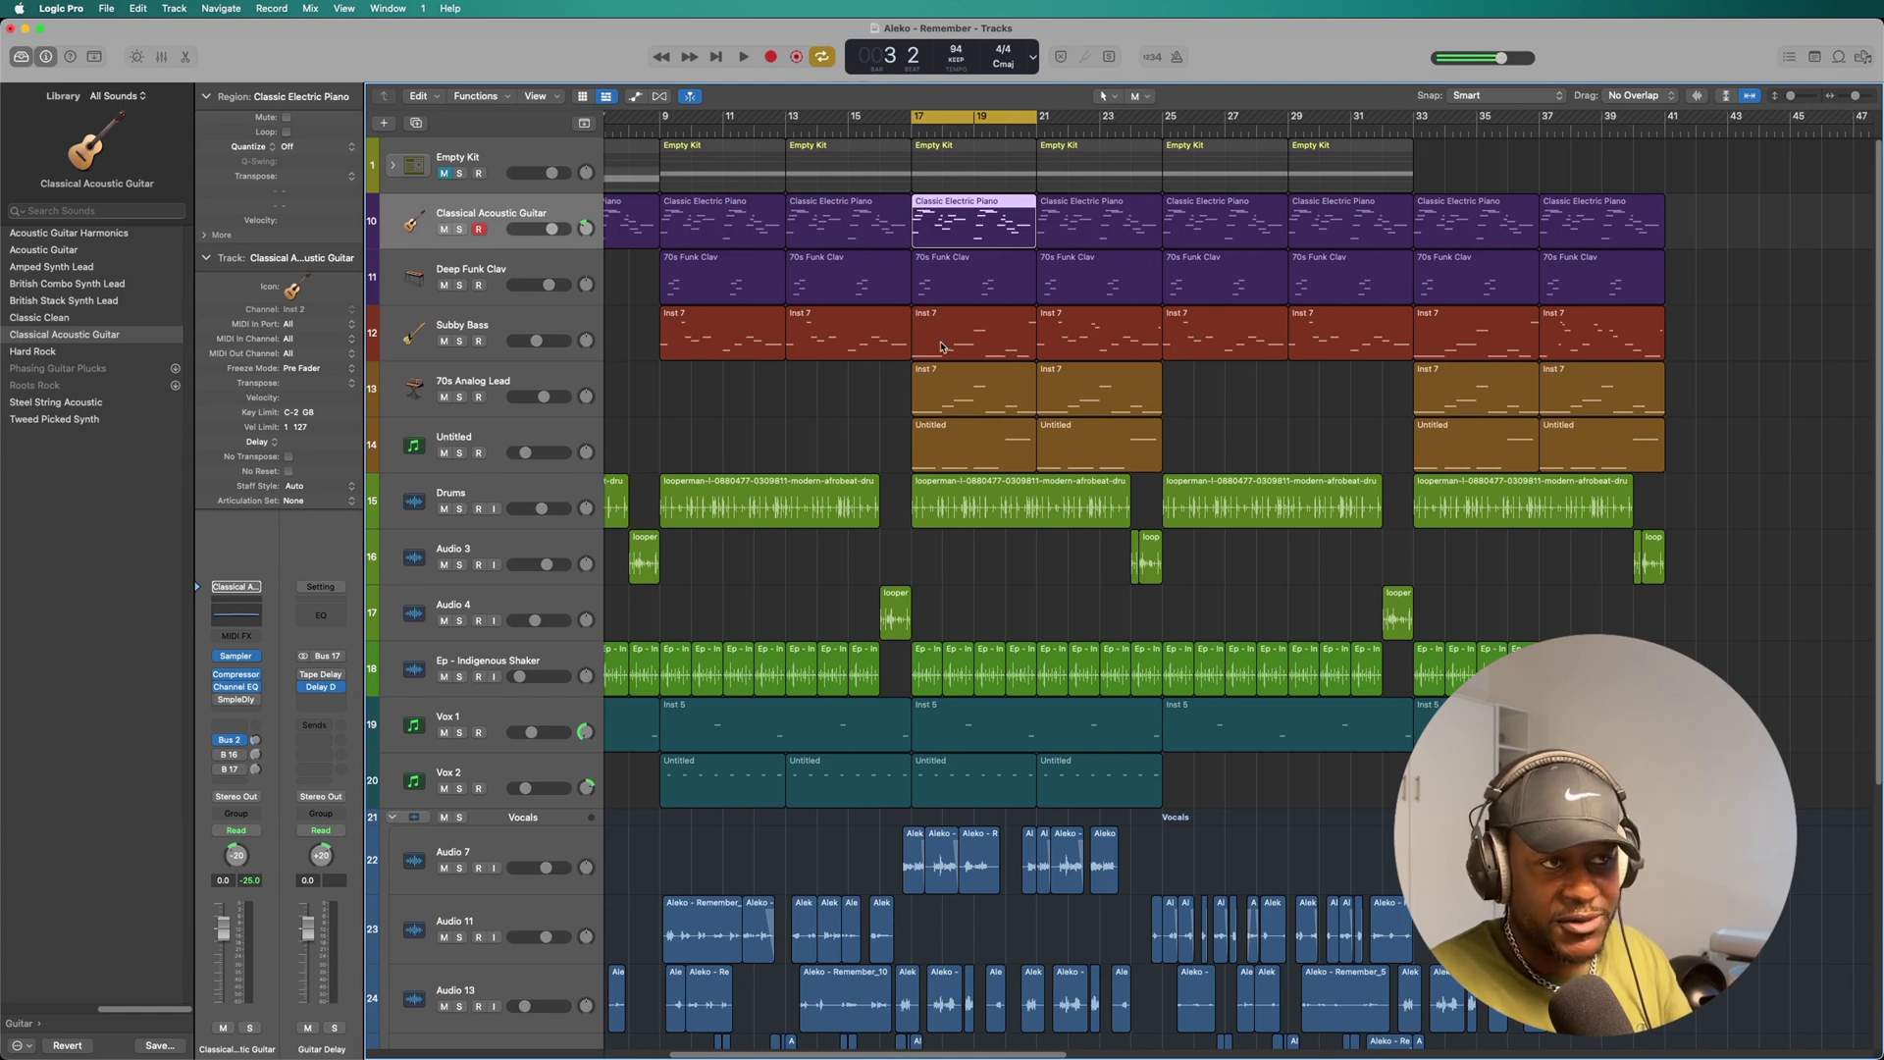
left_click(219, 687)
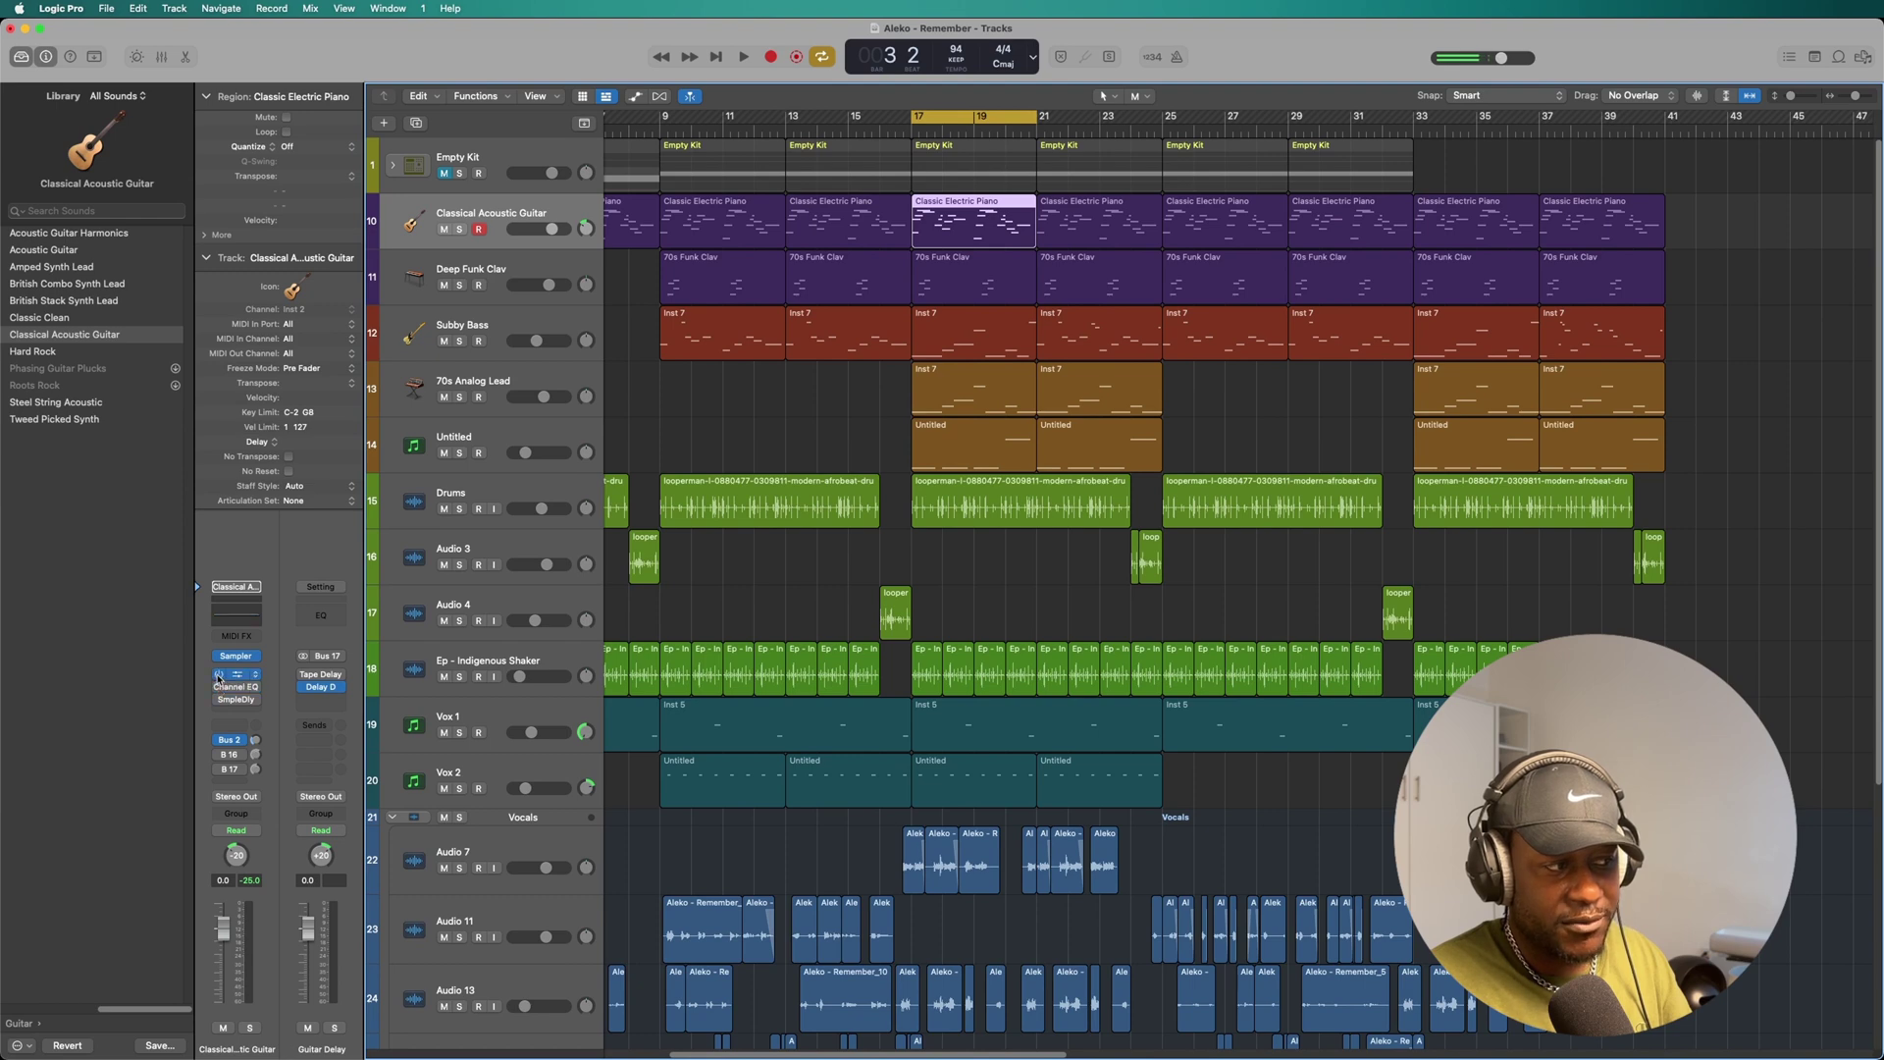
Open the guitar track's region at bar 17 in the Piano Roll with all four bars in view.
double_click(974, 218)
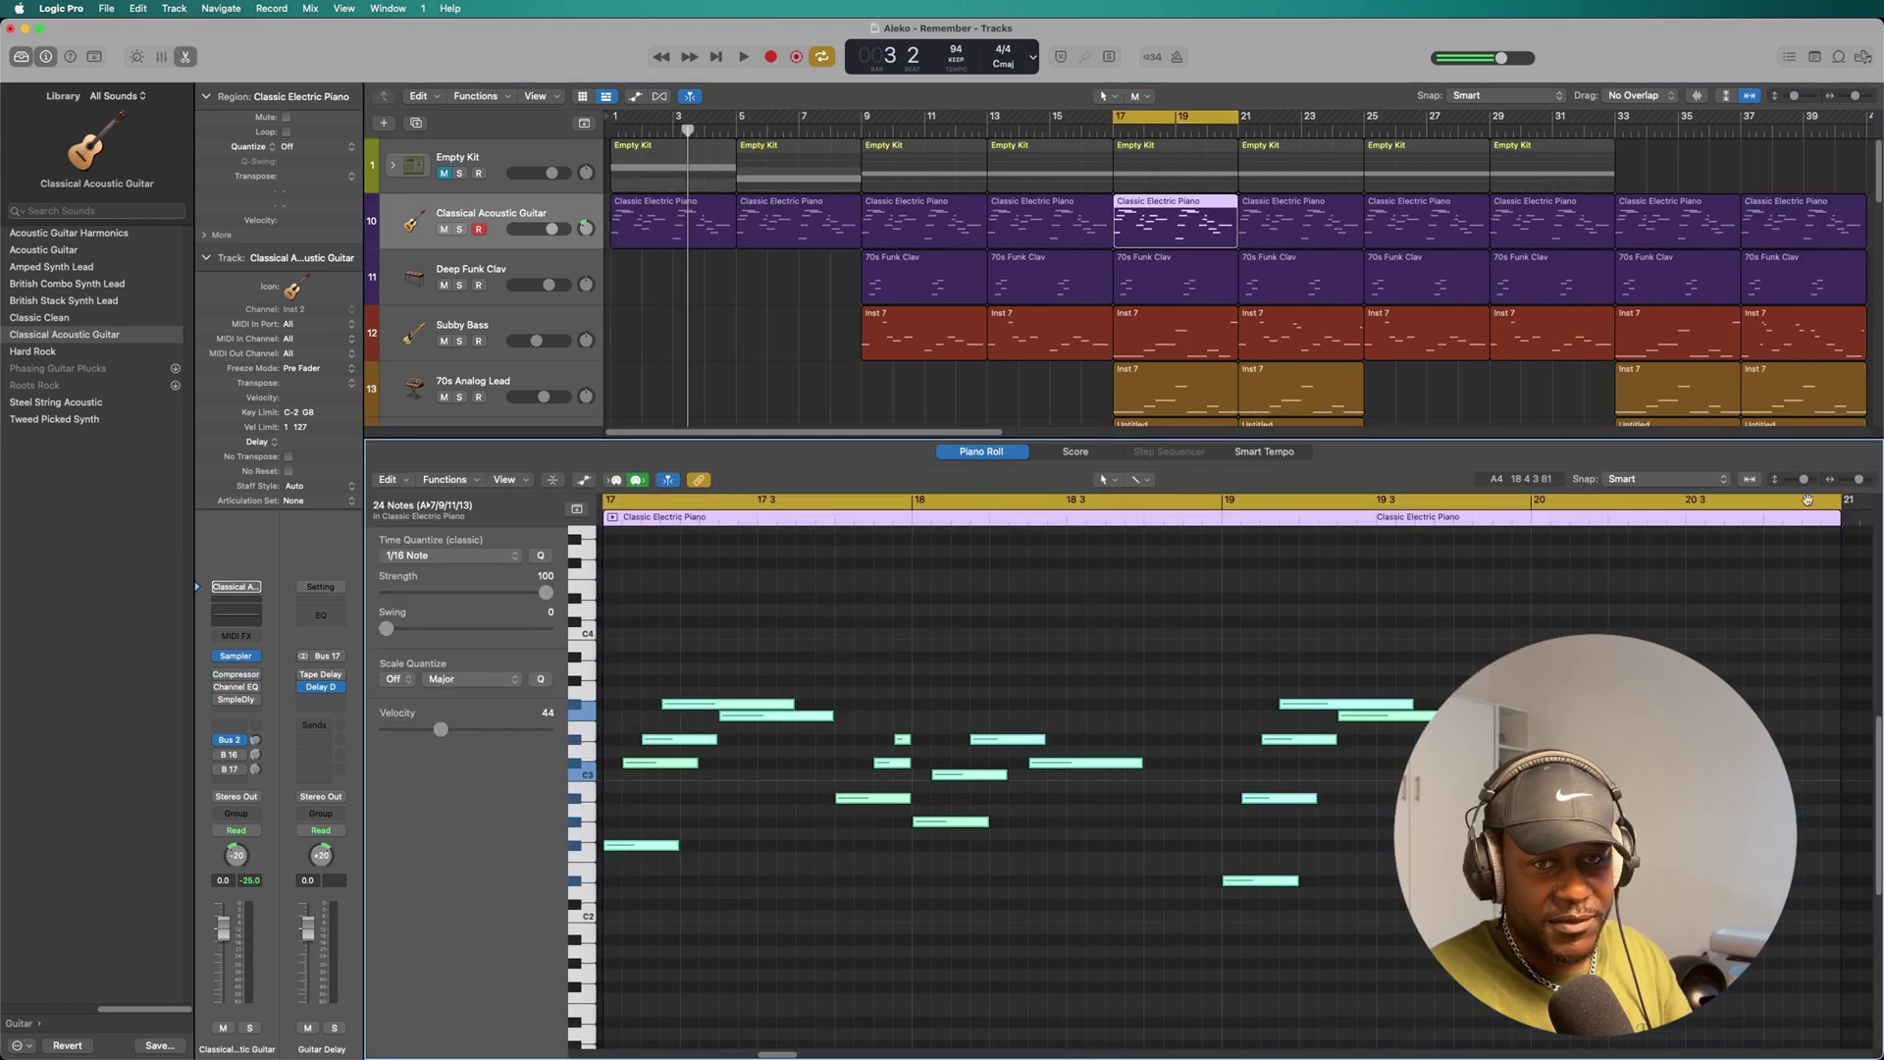
left_click_drag(1857, 479, 1856, 481)
left_click_drag(771, 1053, 784, 1052)
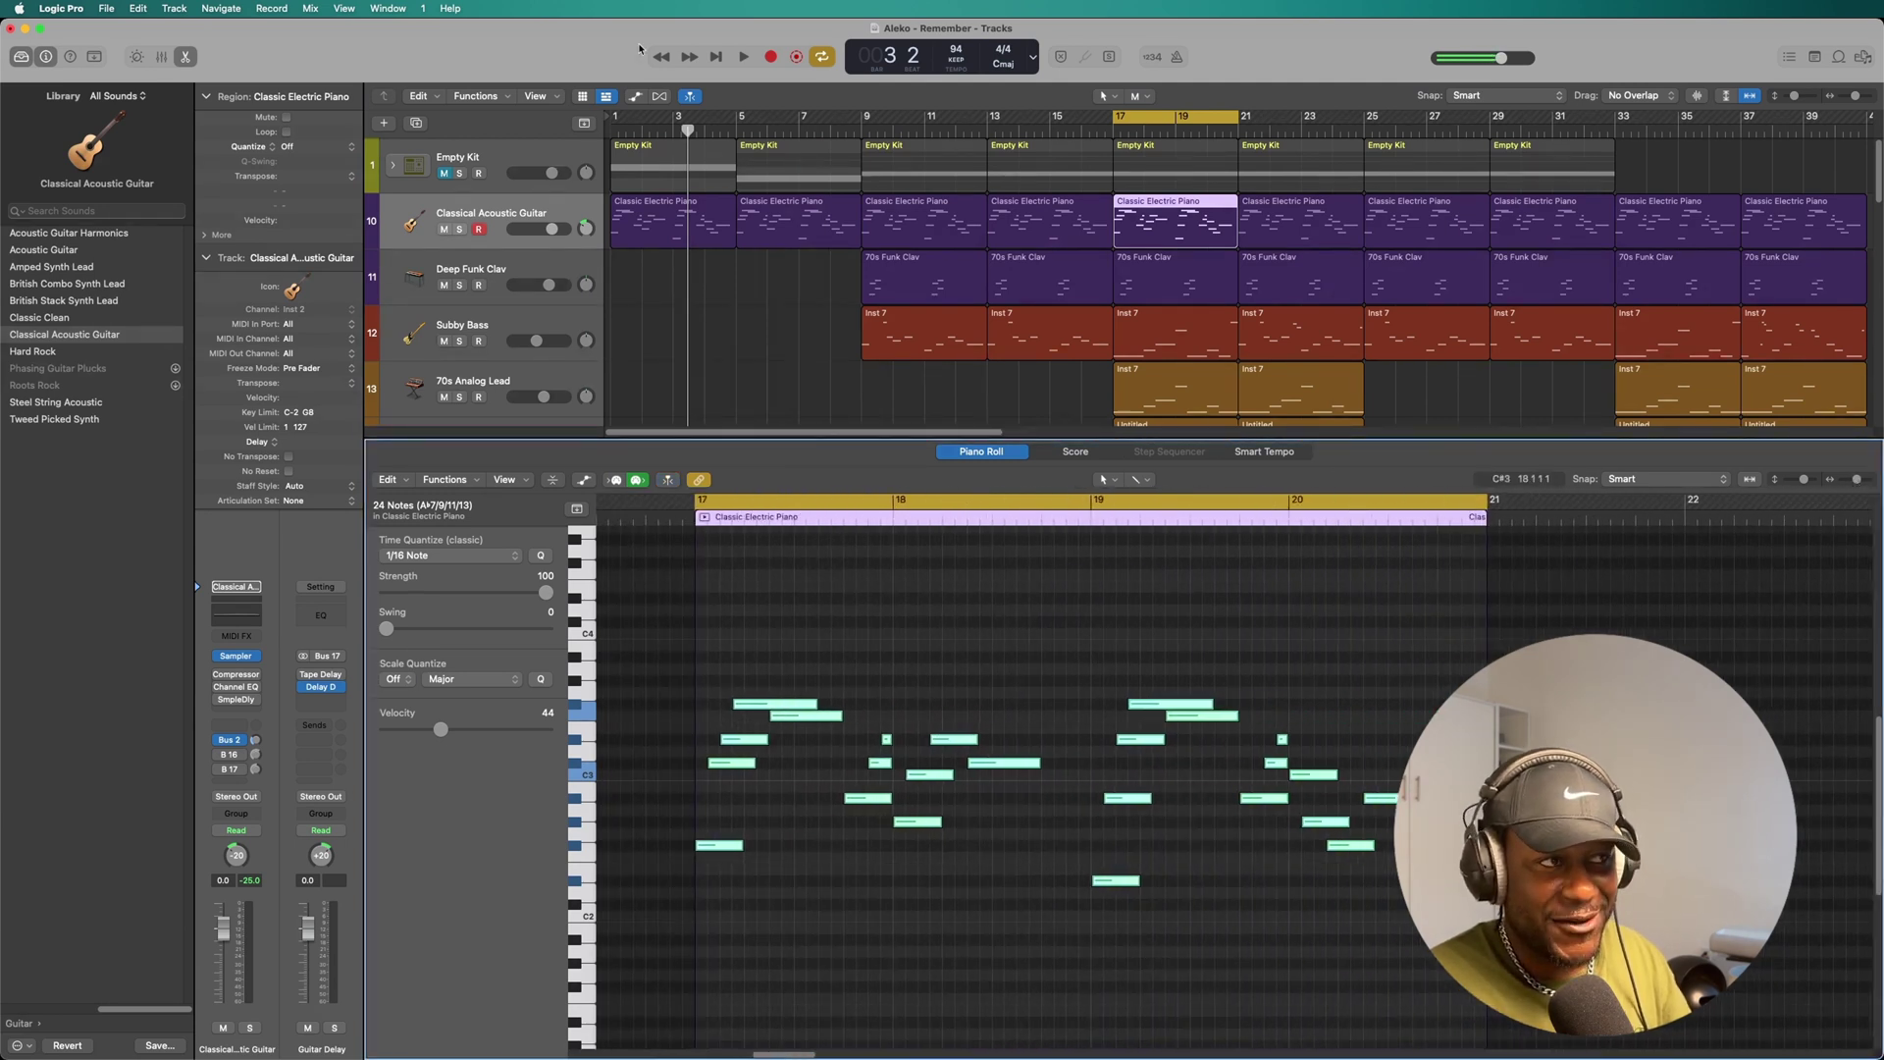
Play the soloed Classical Acoustic Guitar track over the cycle range, stop playback and unsolo it.
left_click(460, 229)
key("space")
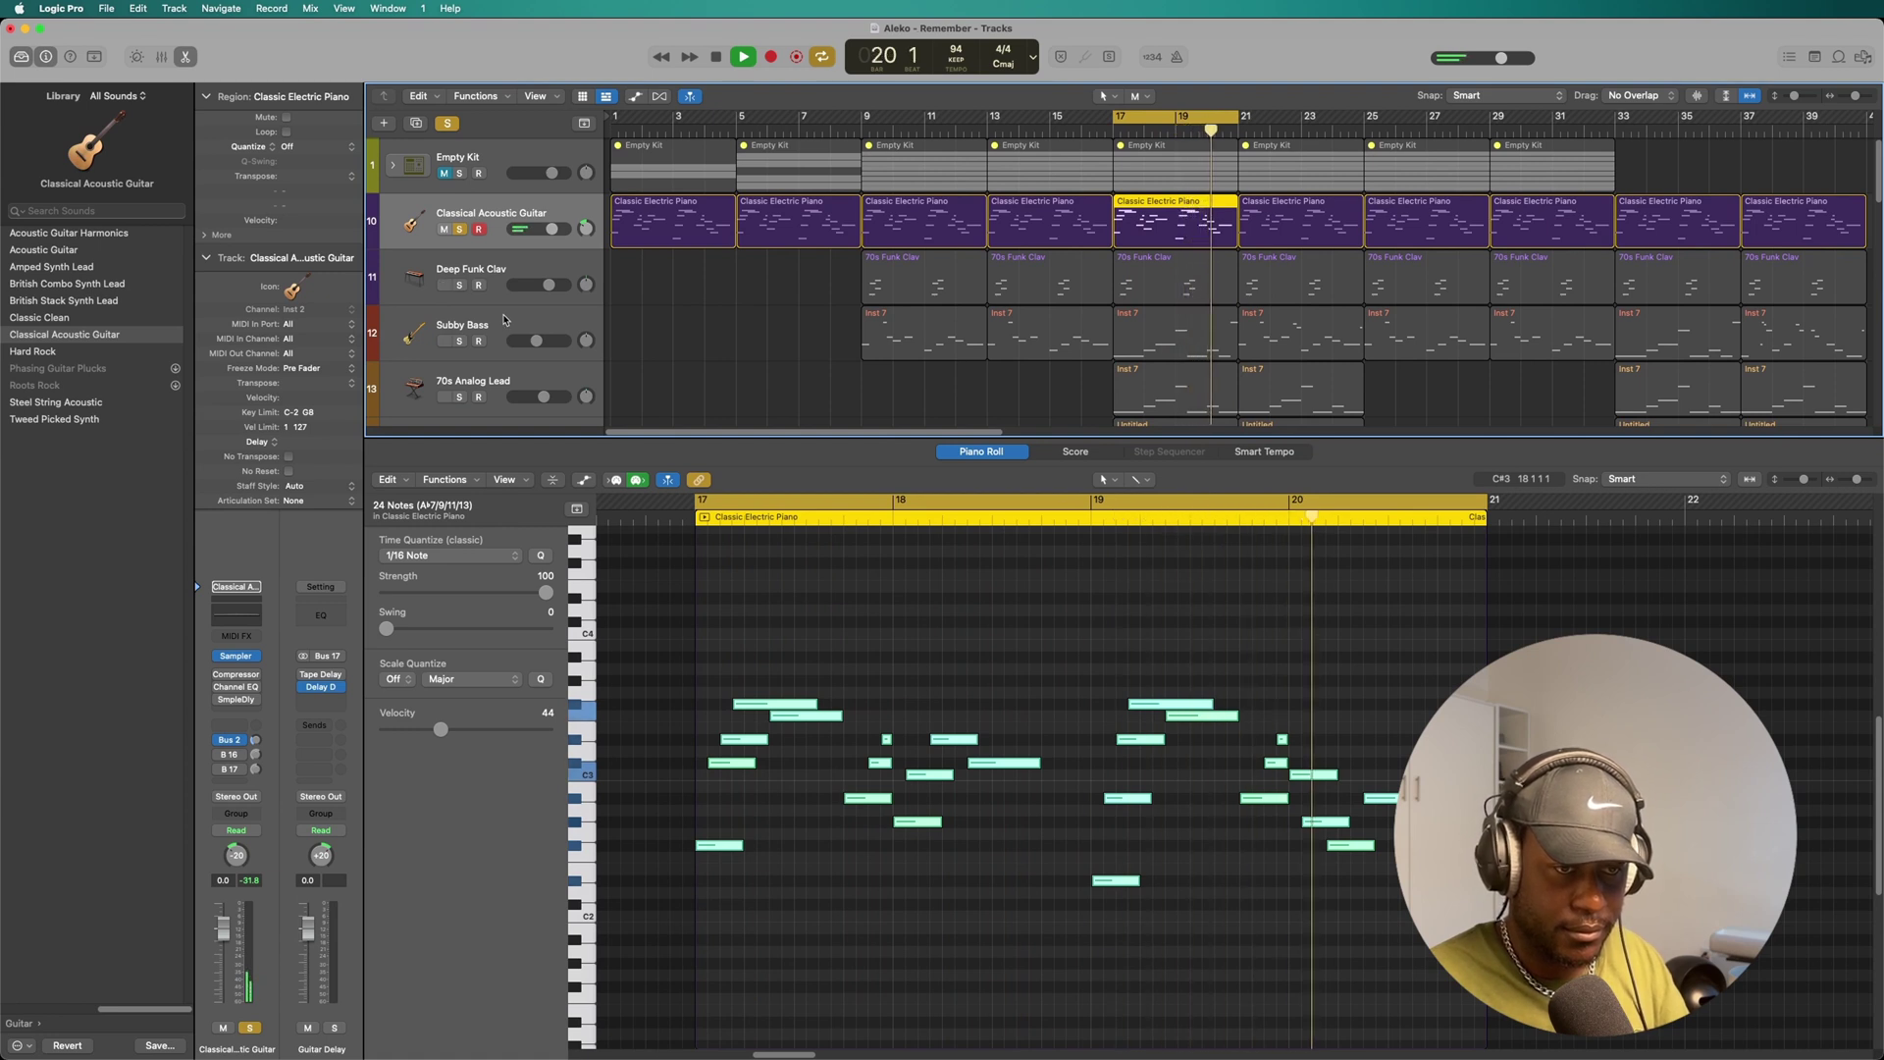
key("space")
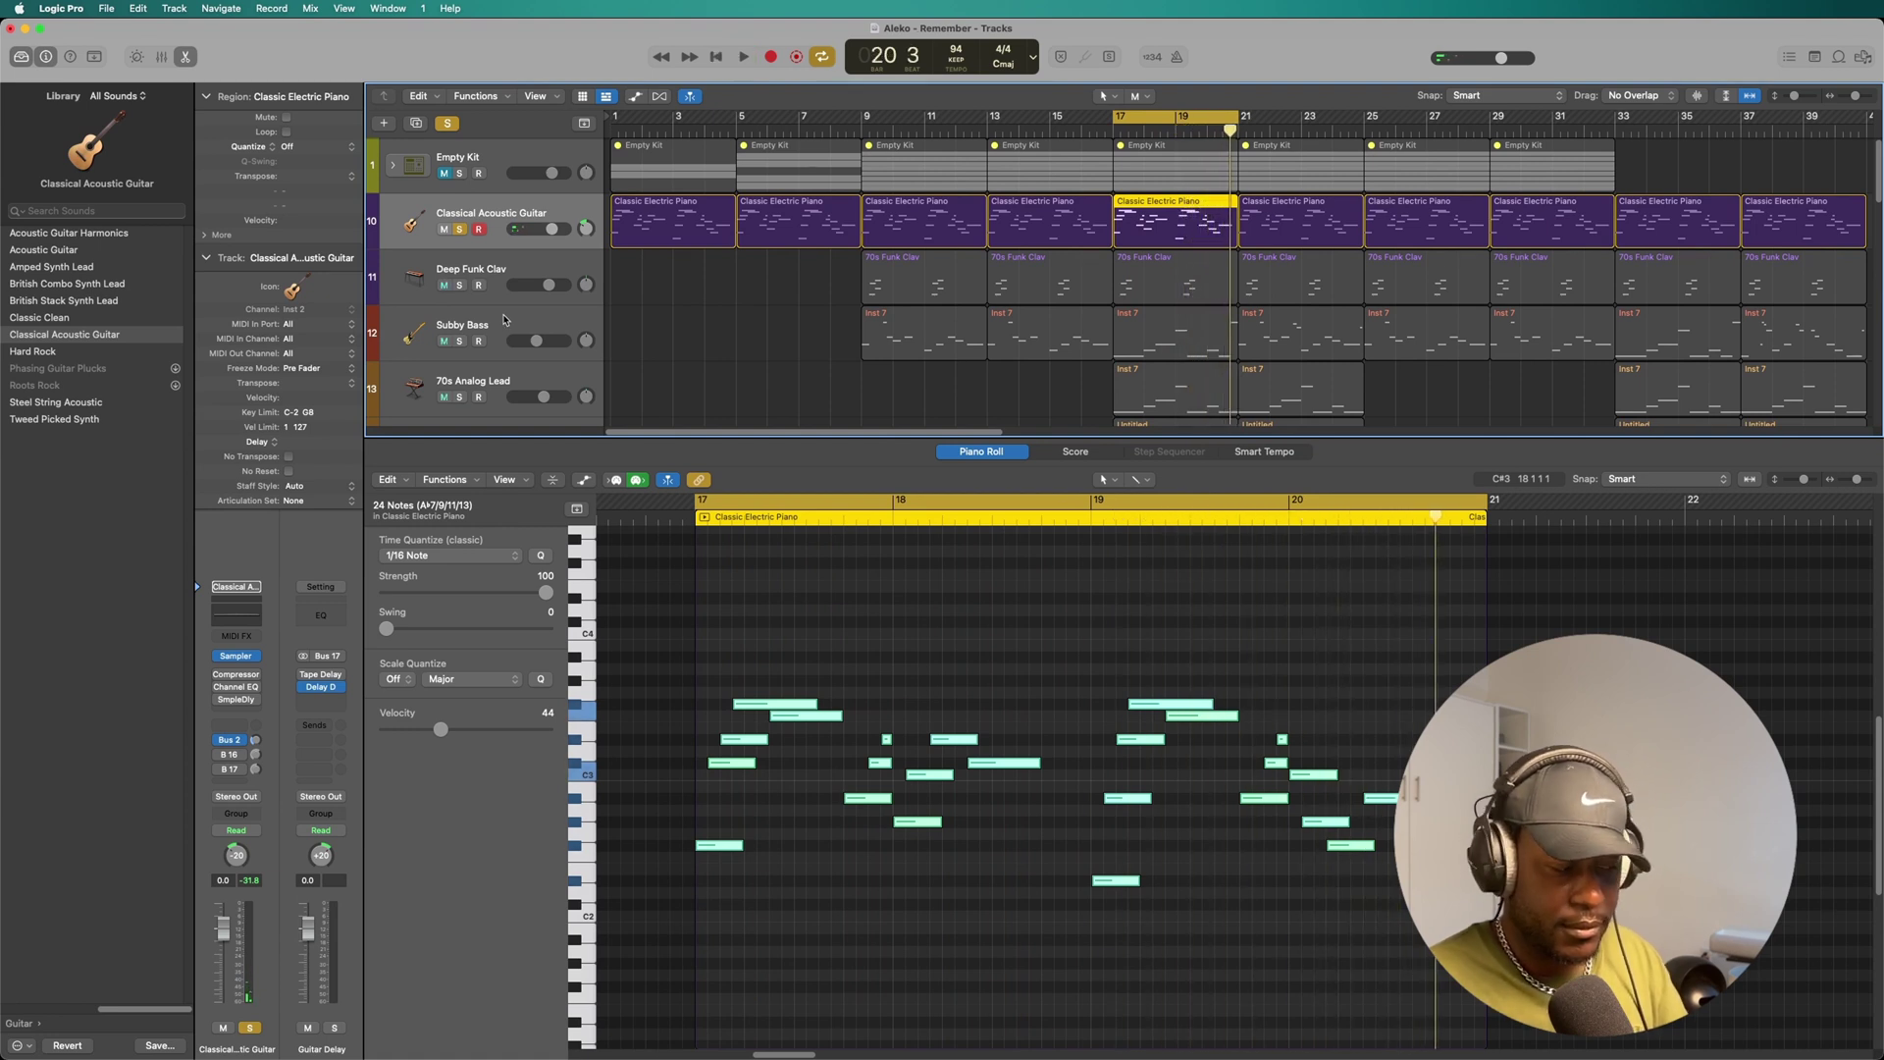
key("s")
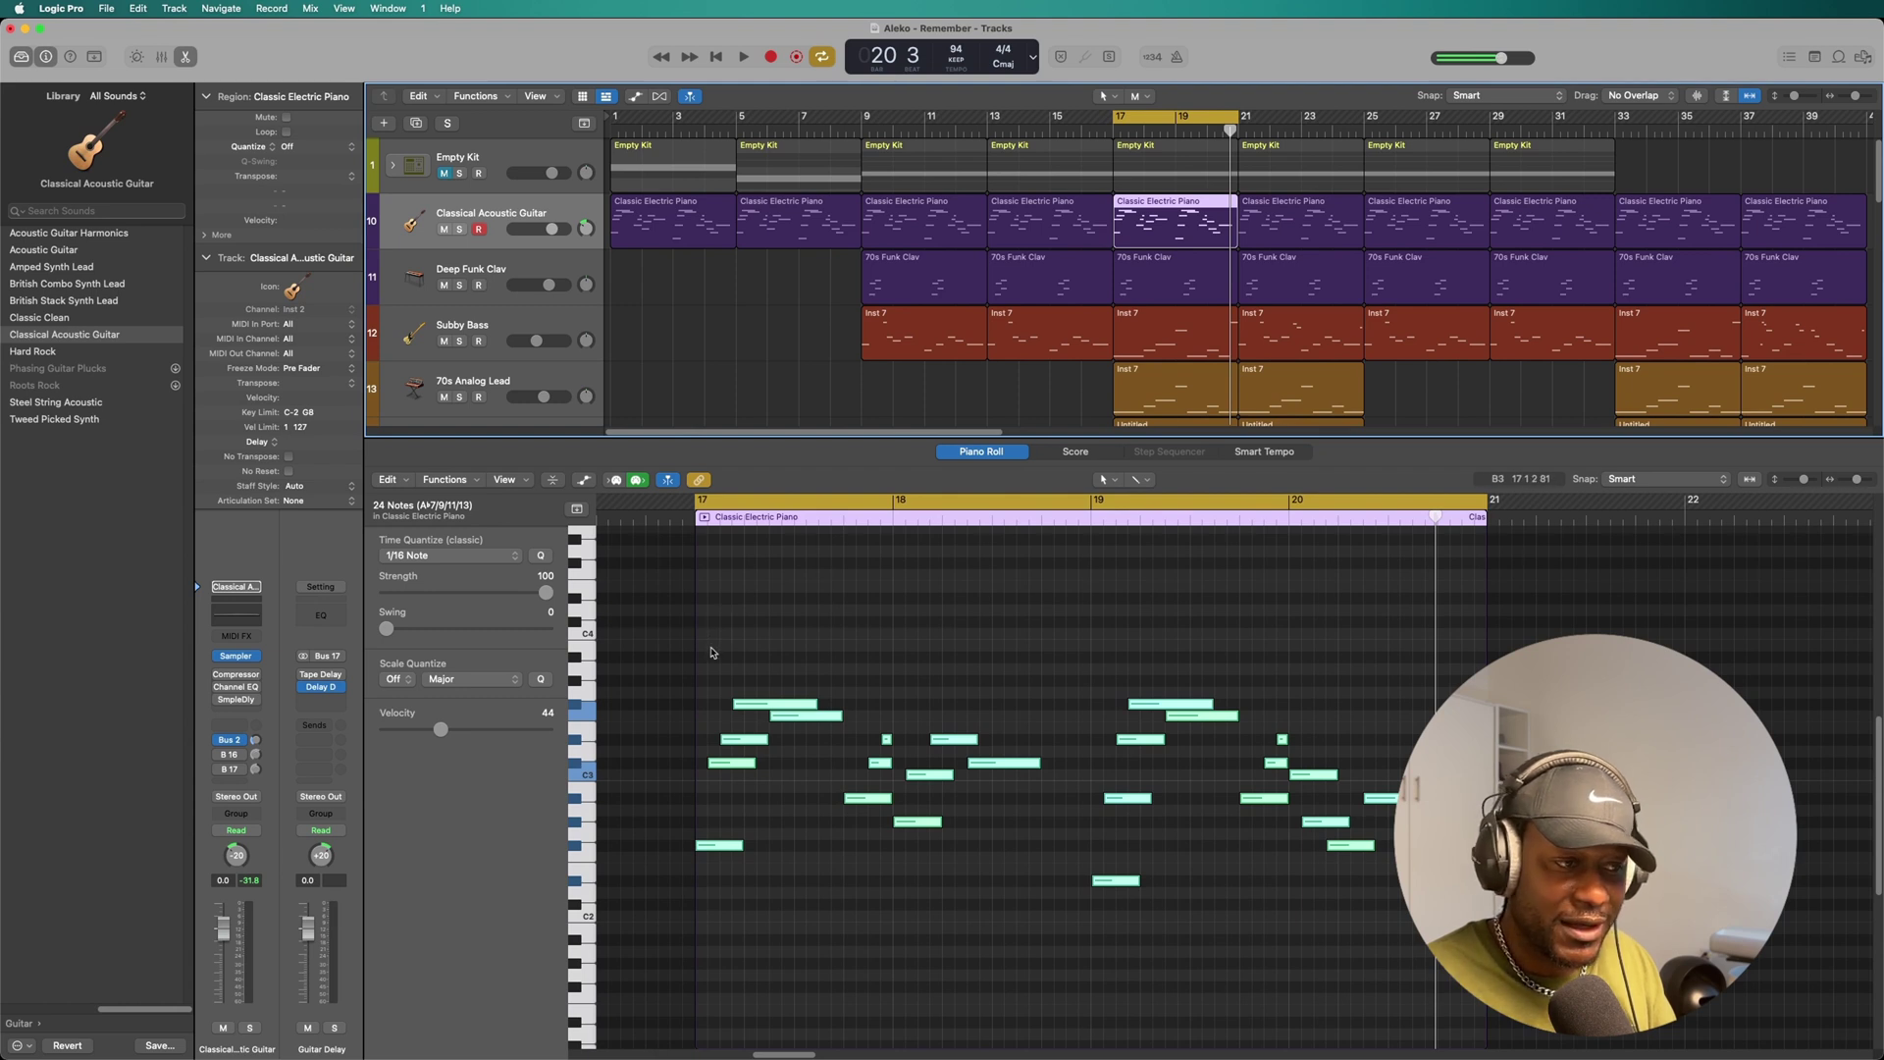
Select all notes in the region and set them to velocity 100 with the Fixed Velocity MIDI transform.
left_click_drag(717, 634, 1462, 927)
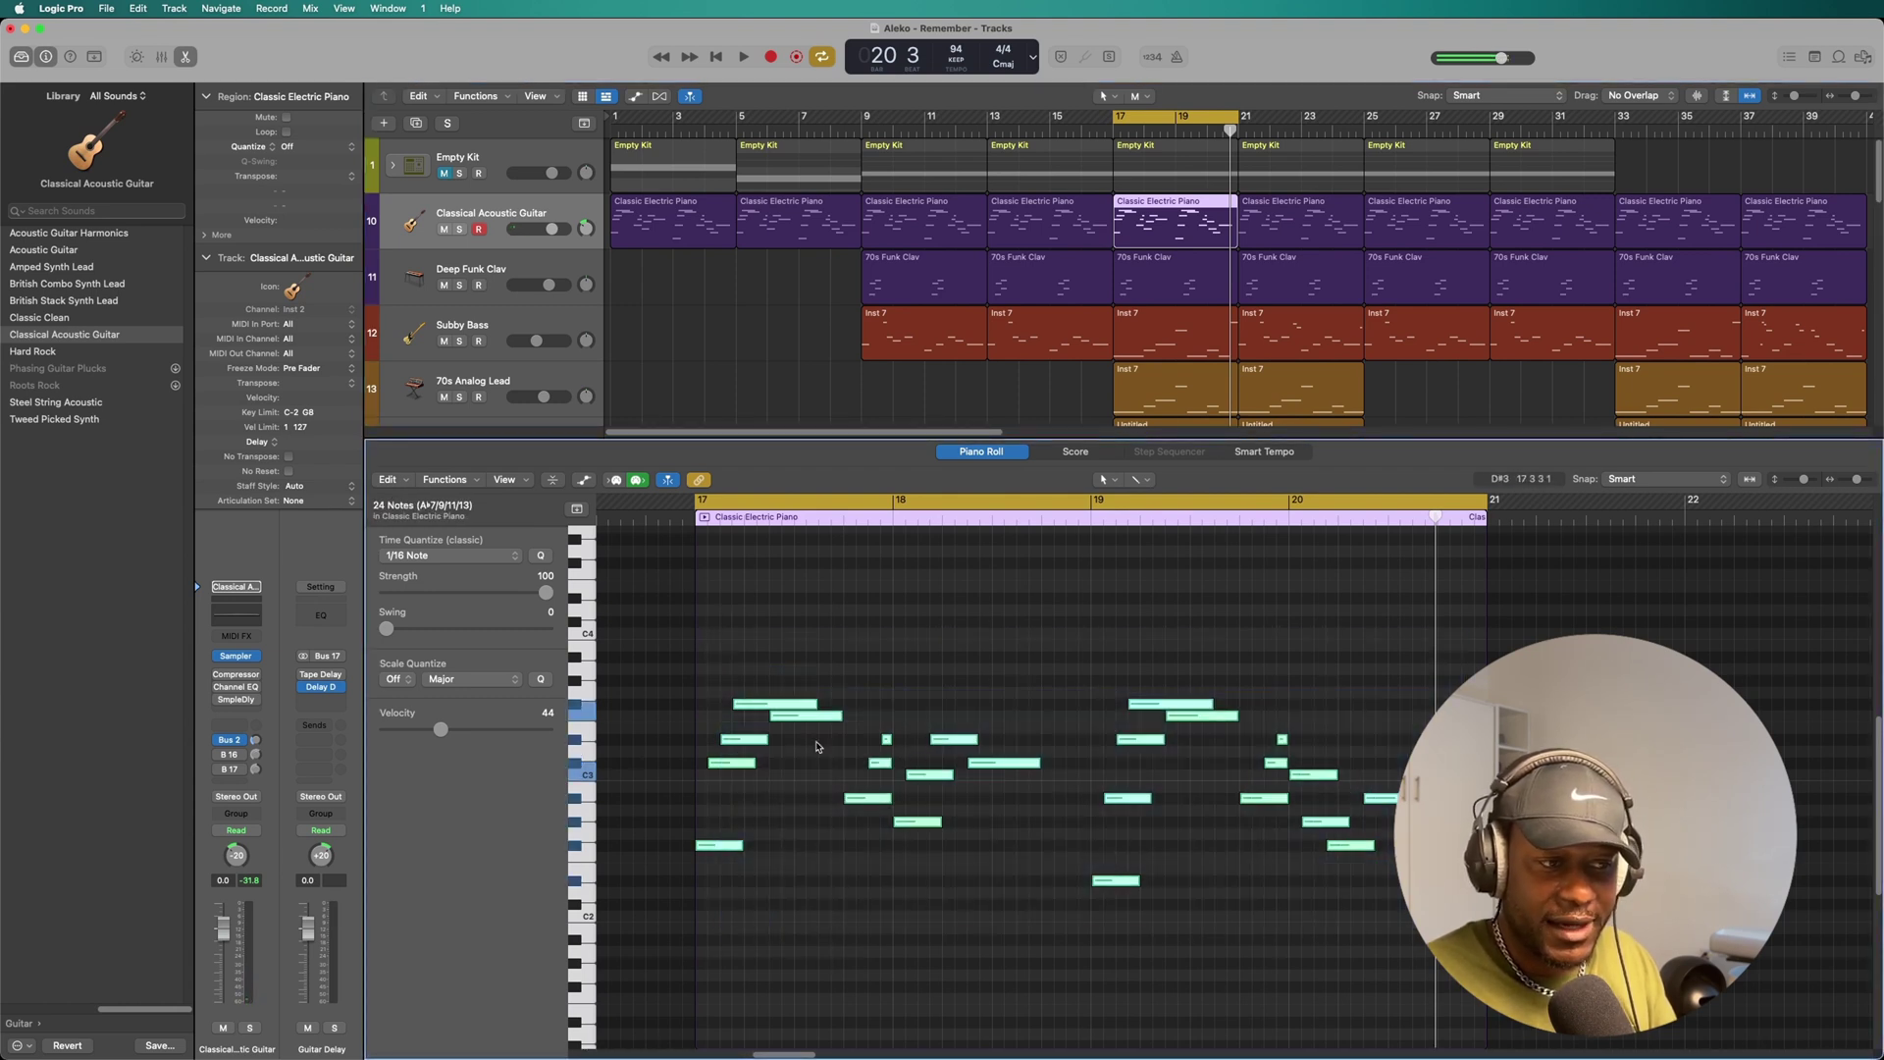
left_click_drag(726, 619, 1446, 948)
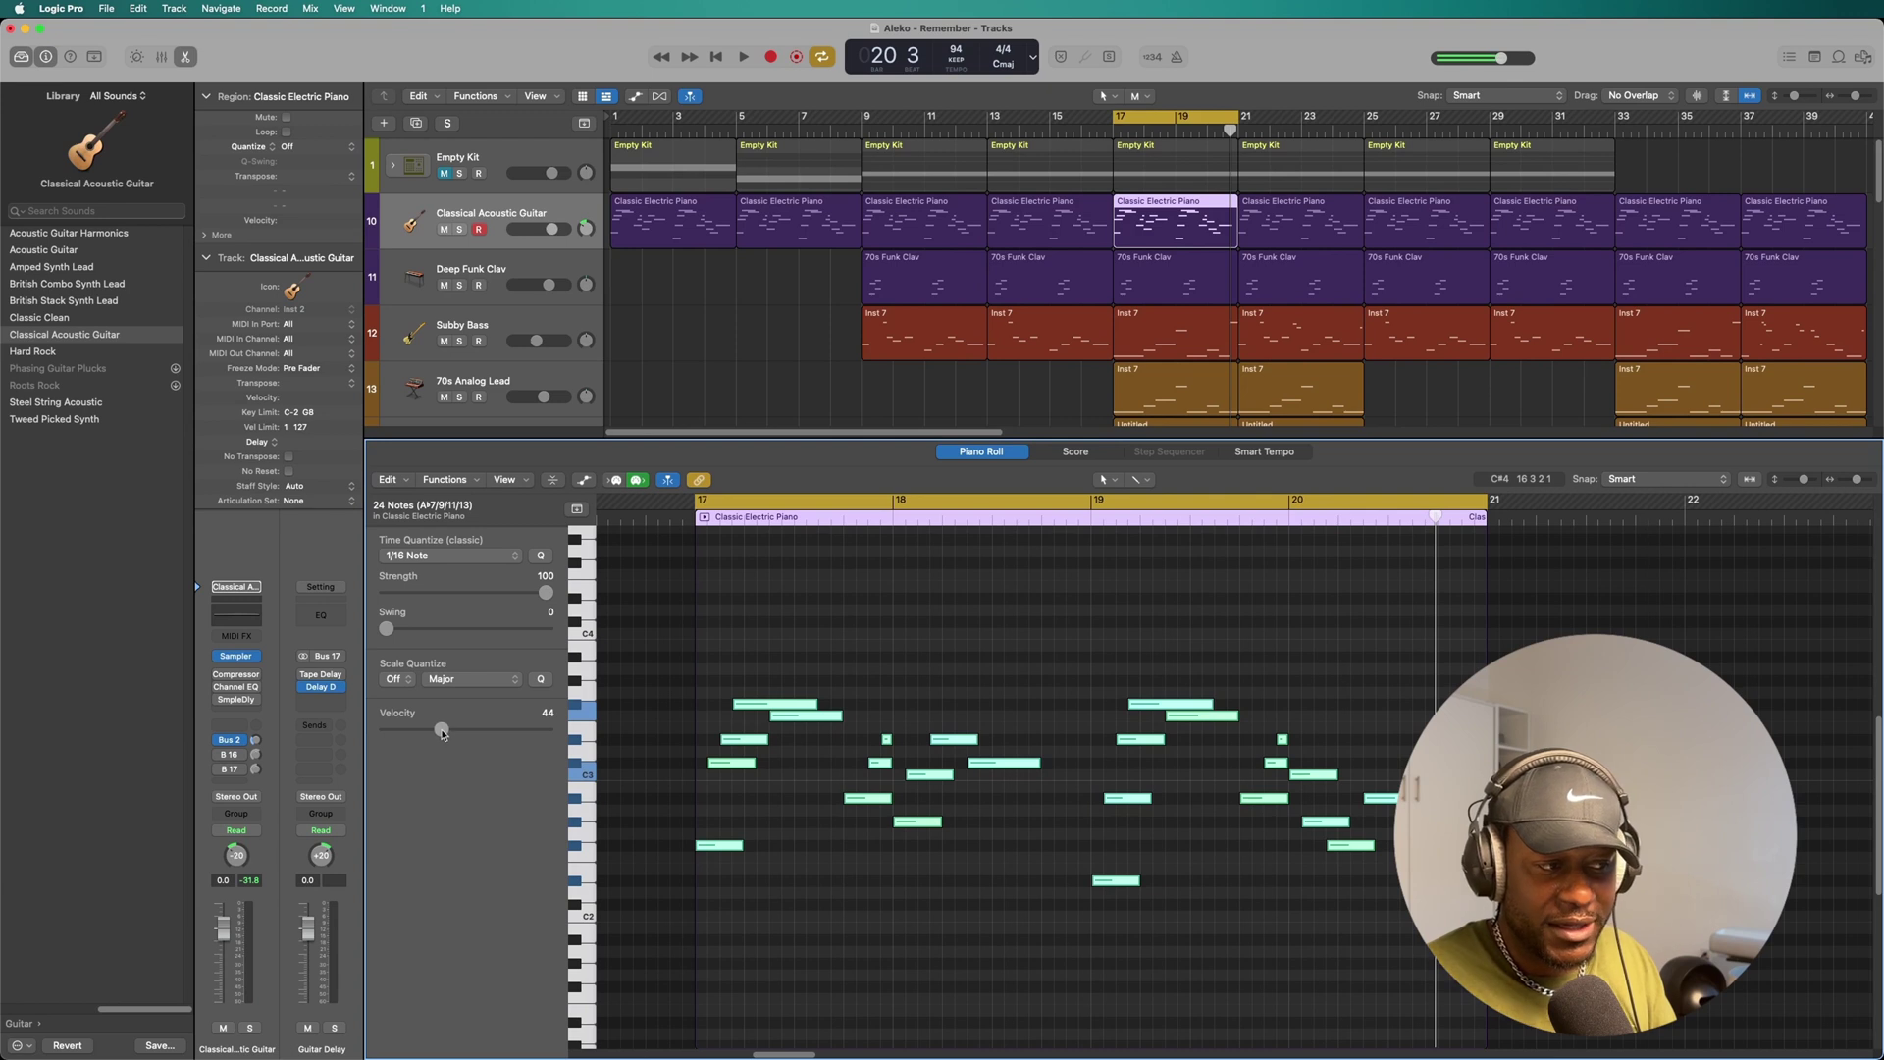
left_click(444, 479)
mouse_move(628, 653)
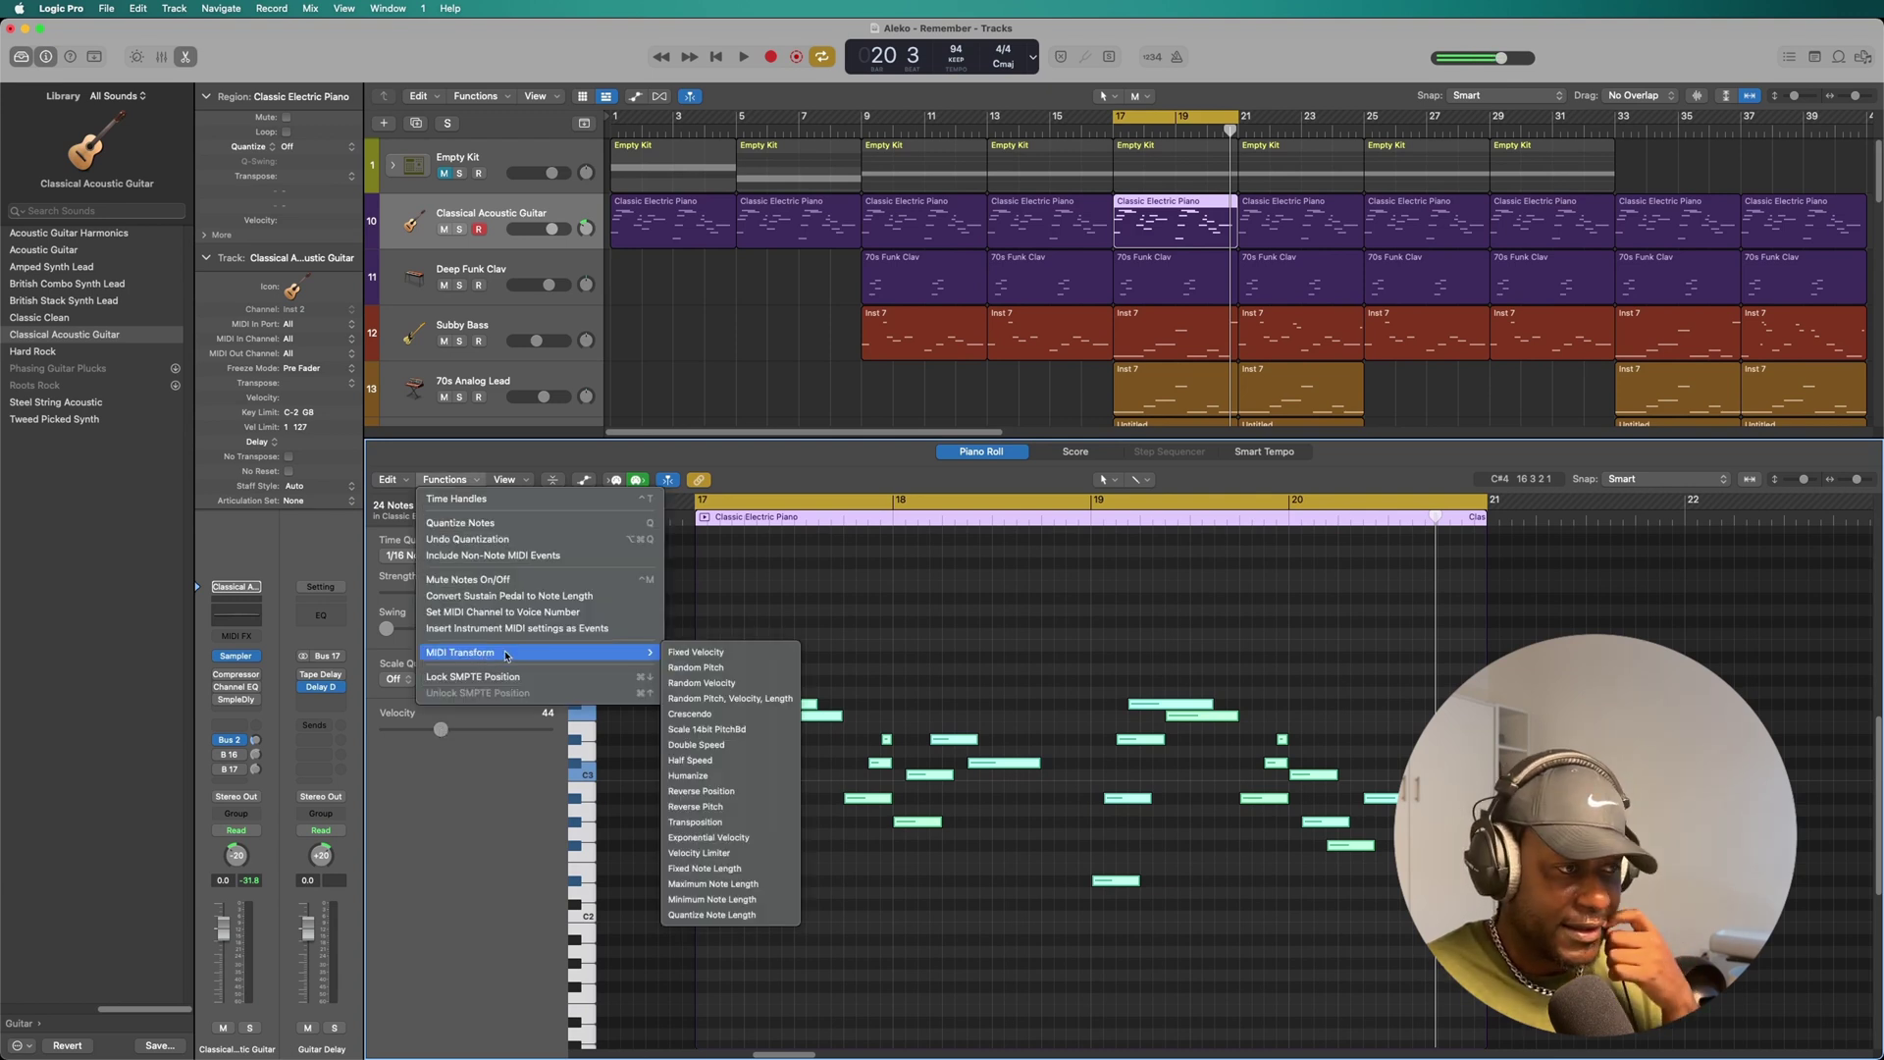
left_click(713, 653)
Solo the guitar track, listen to the fixed-velocity notes, stop playback and clear the solo.
key("s")
left_click(742, 57)
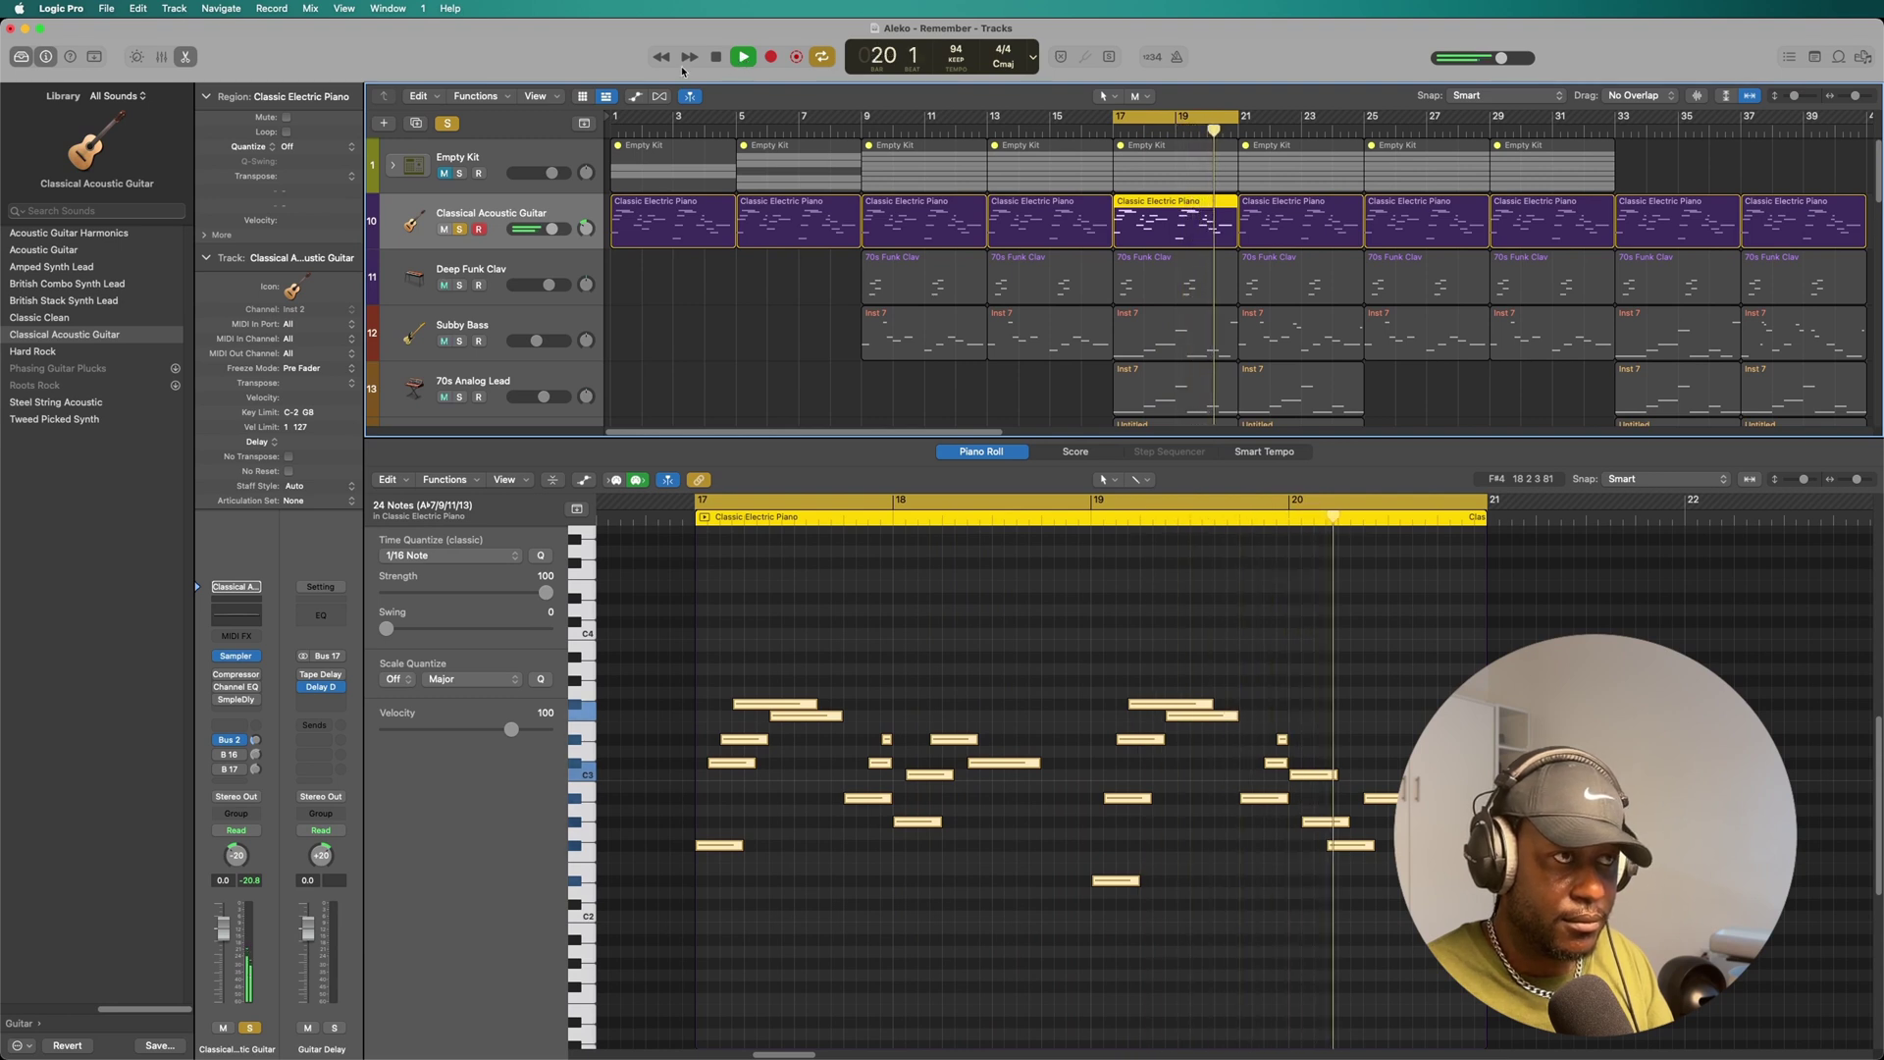
left_click(716, 58)
left_click(452, 124)
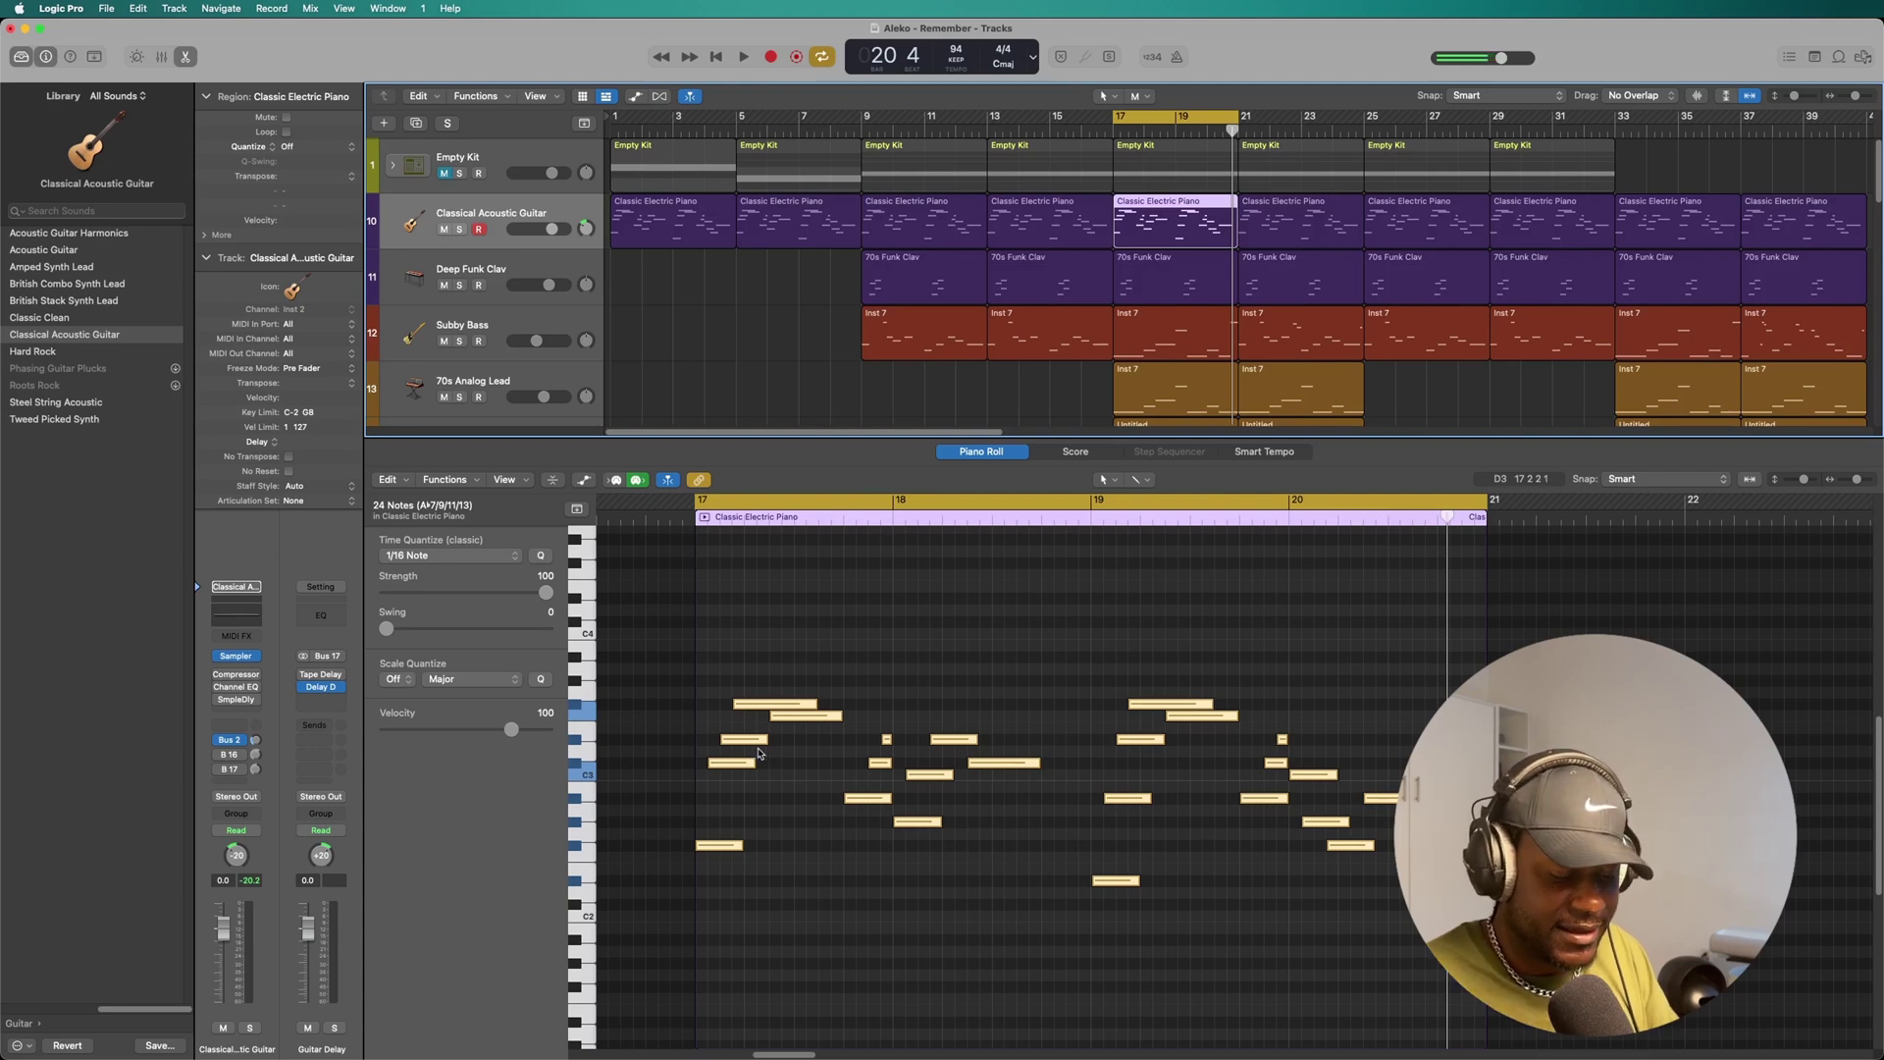
Randomise the selected notes' velocities using the Random Velocity MIDI transform with limits of 45 and 25, and deselect the notes.
left_click(459, 482)
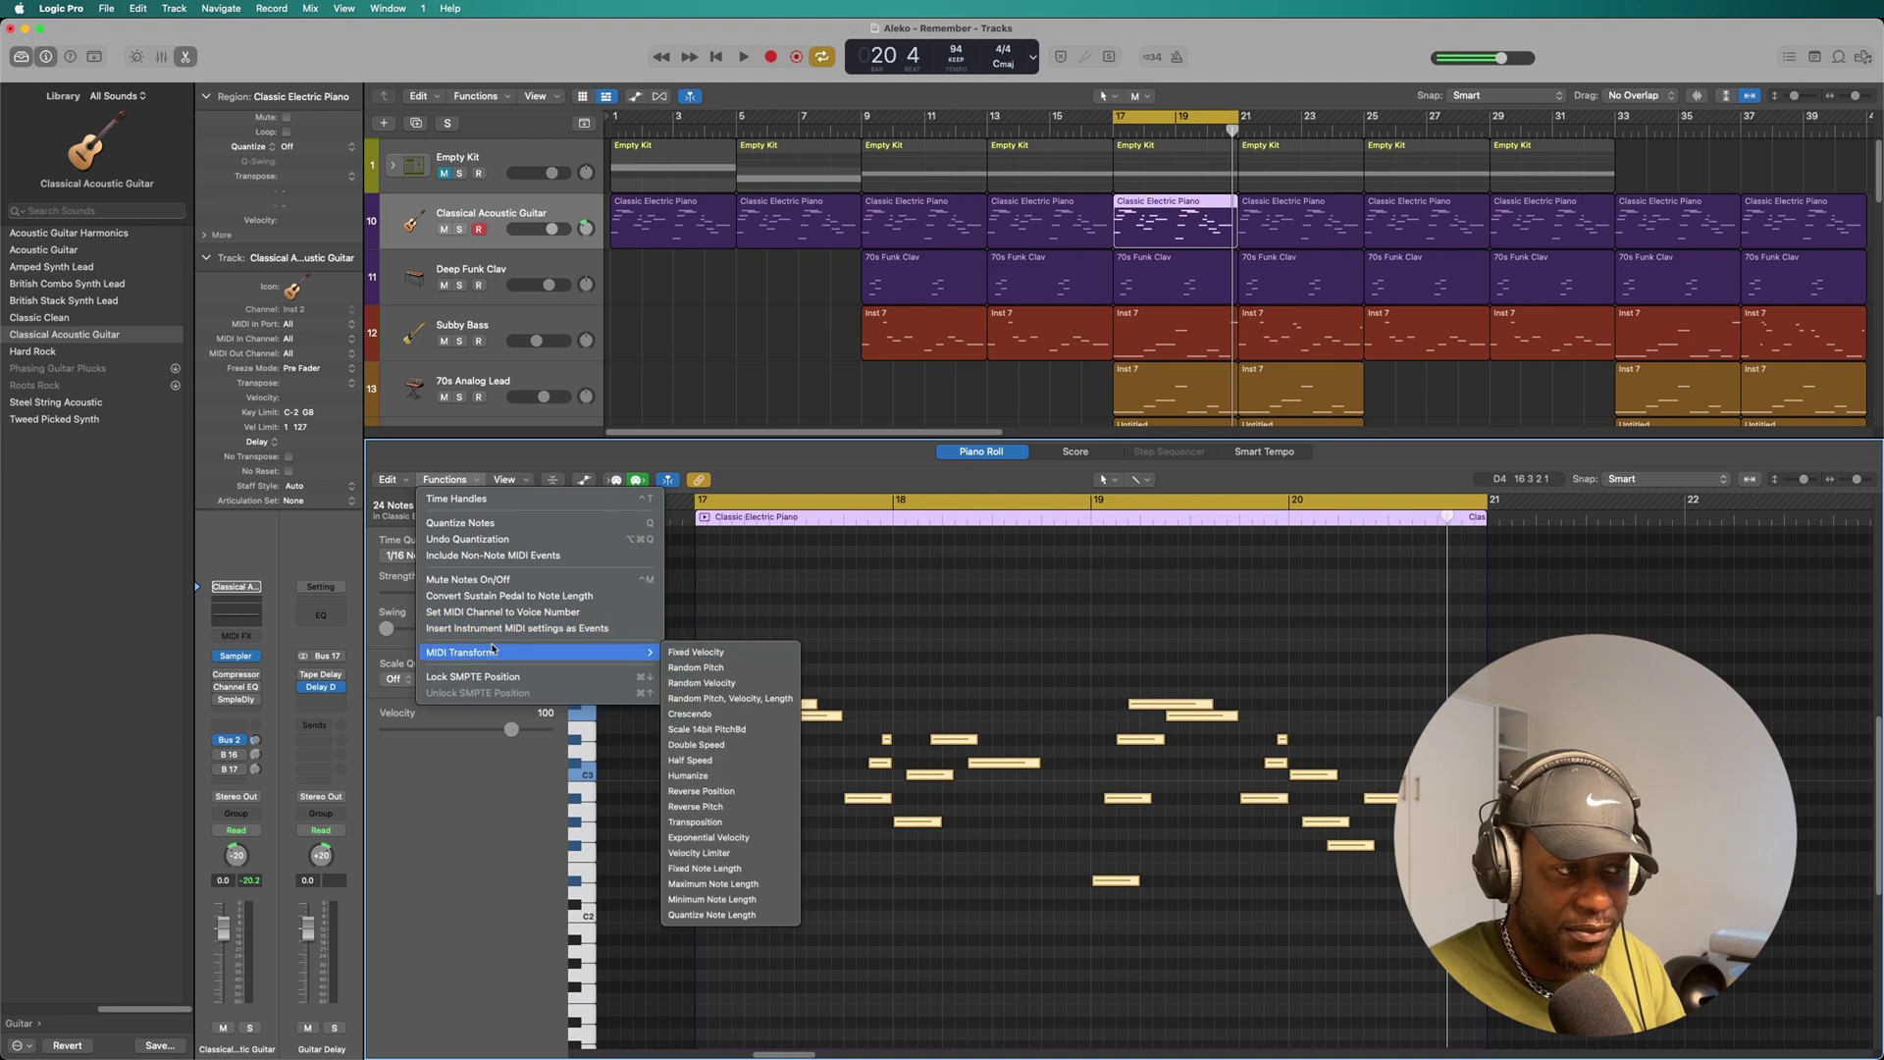
left_click(717, 684)
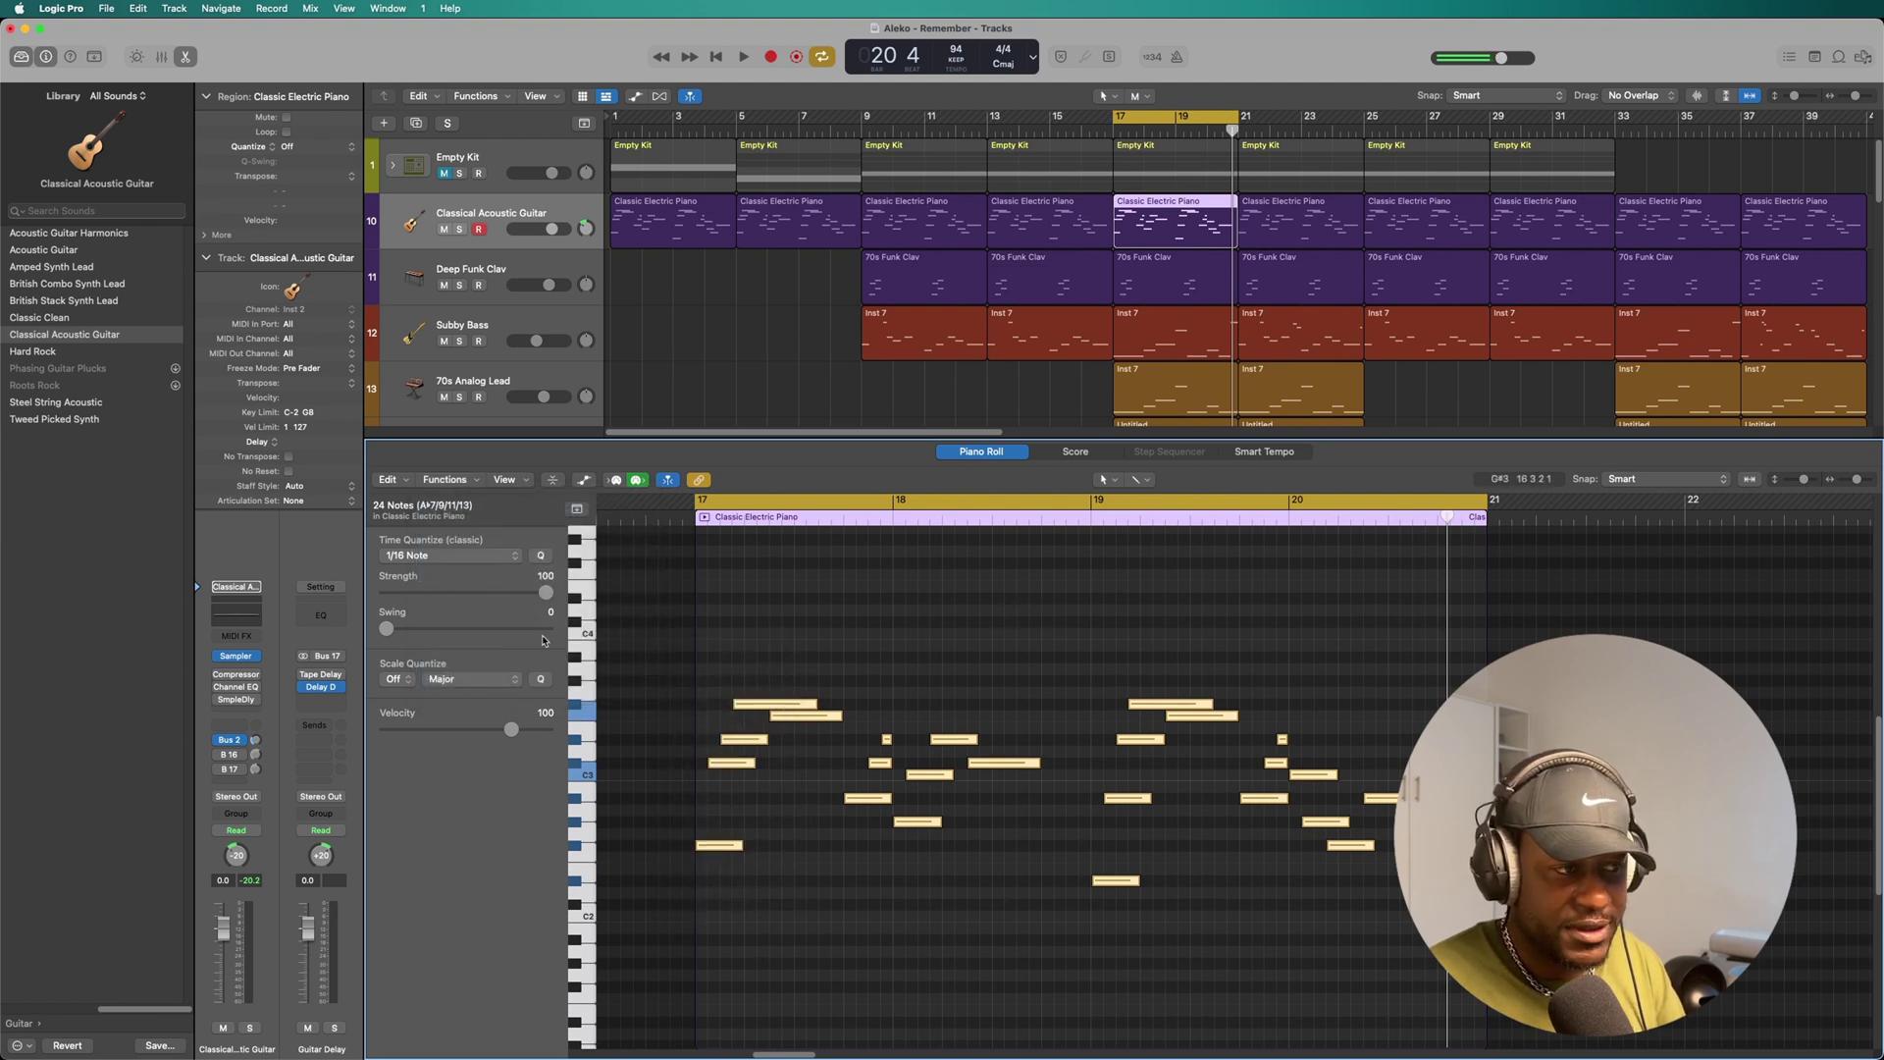
left_click(442, 479)
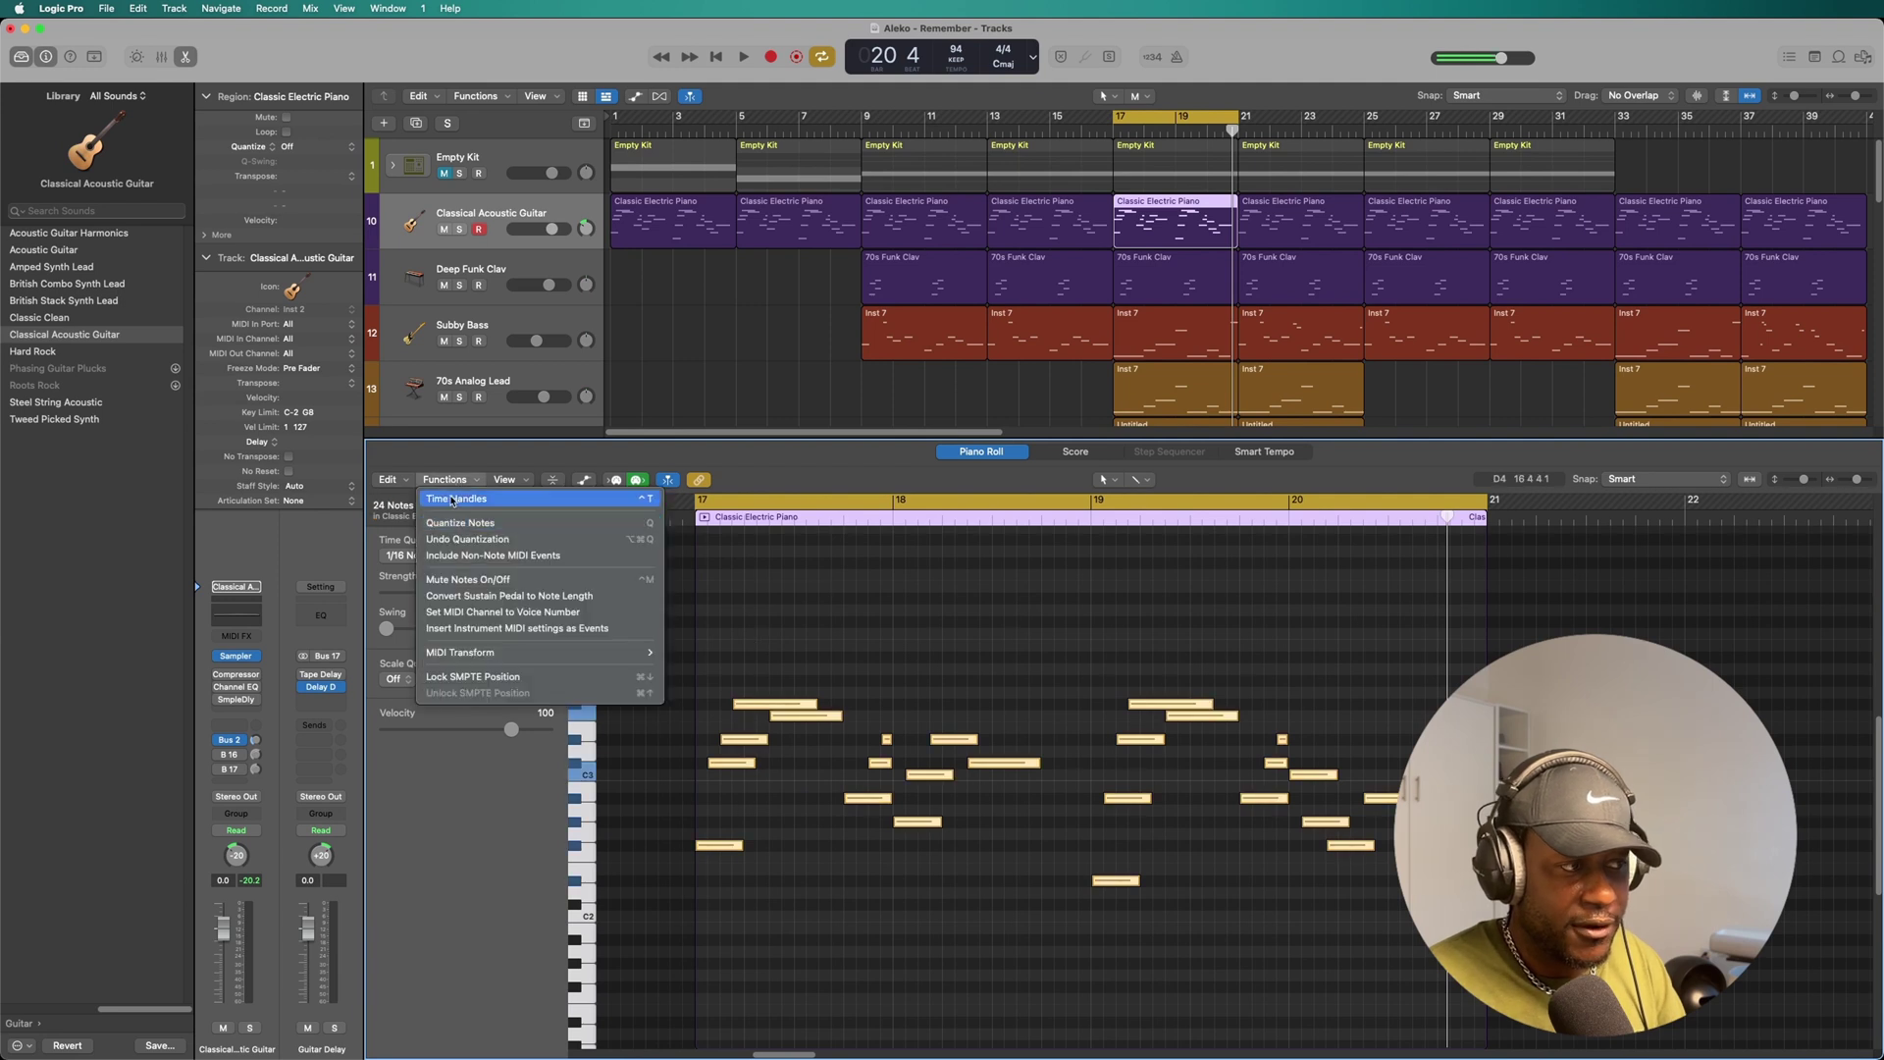
mouse_move(498, 652)
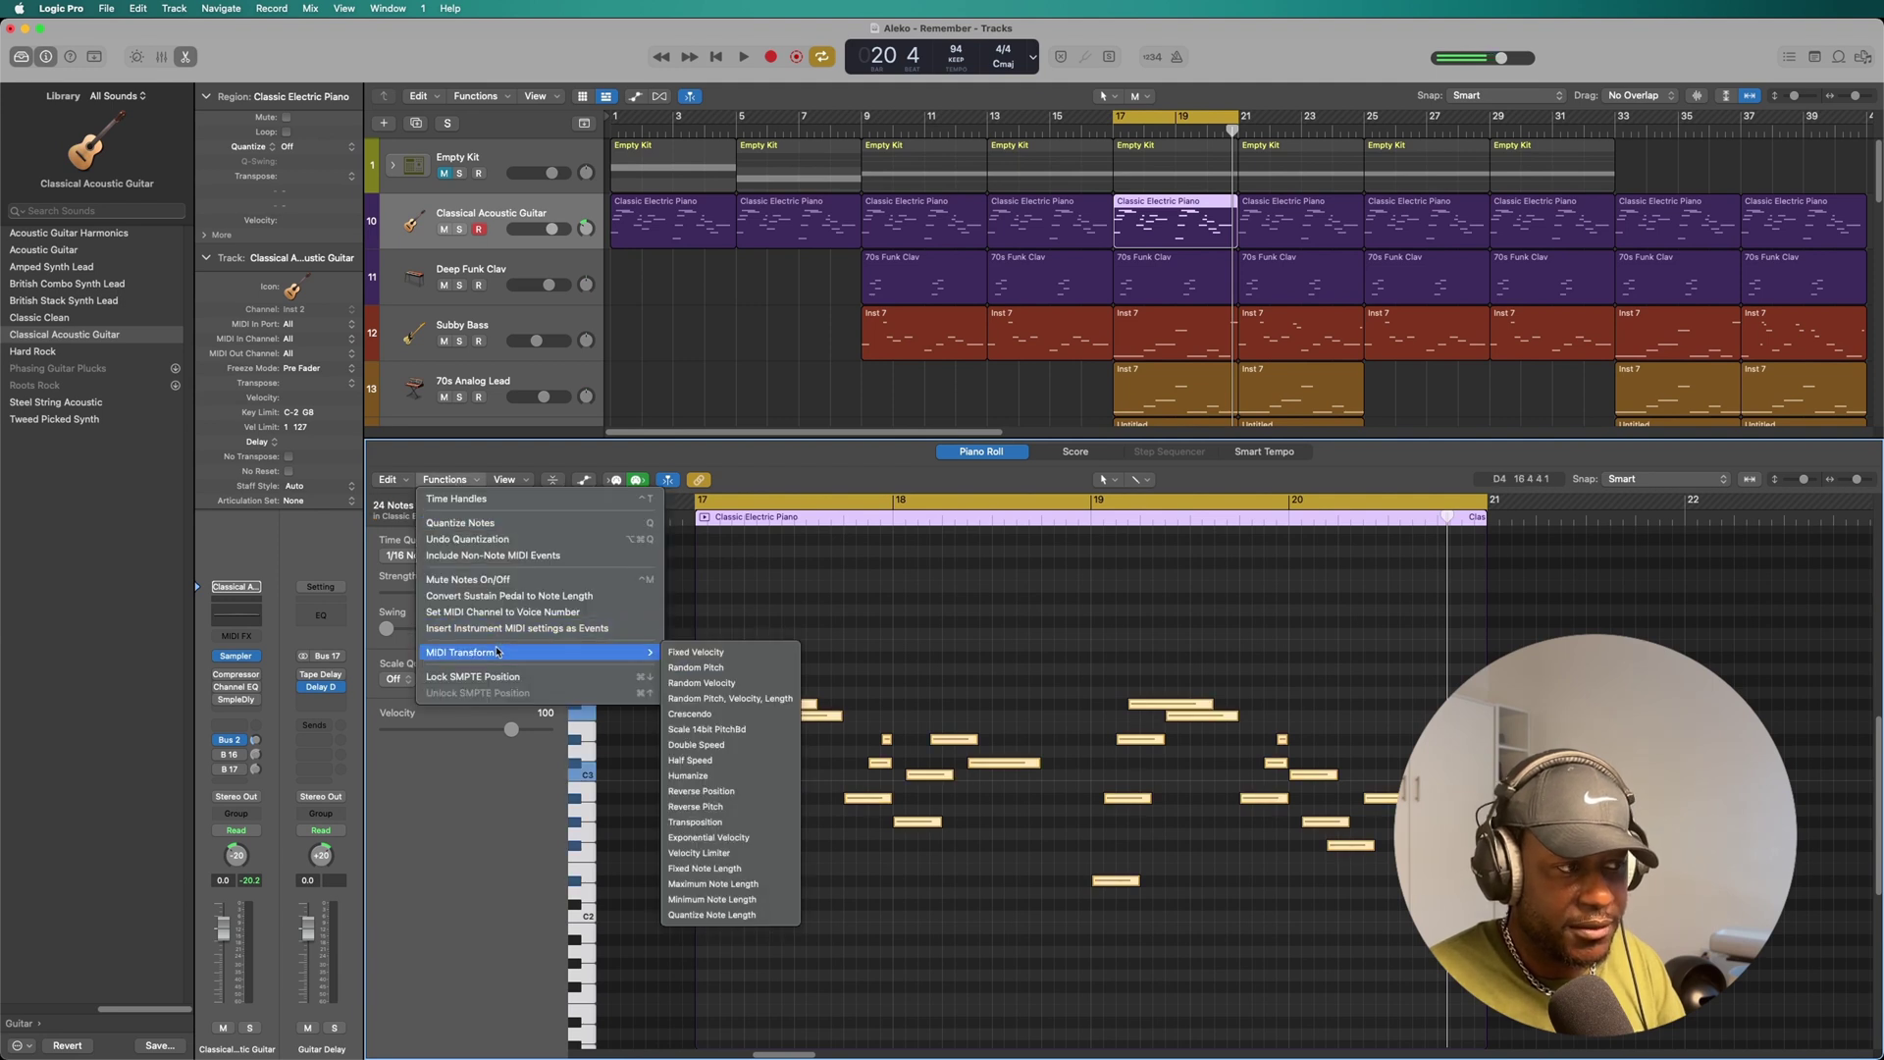
left_click(723, 683)
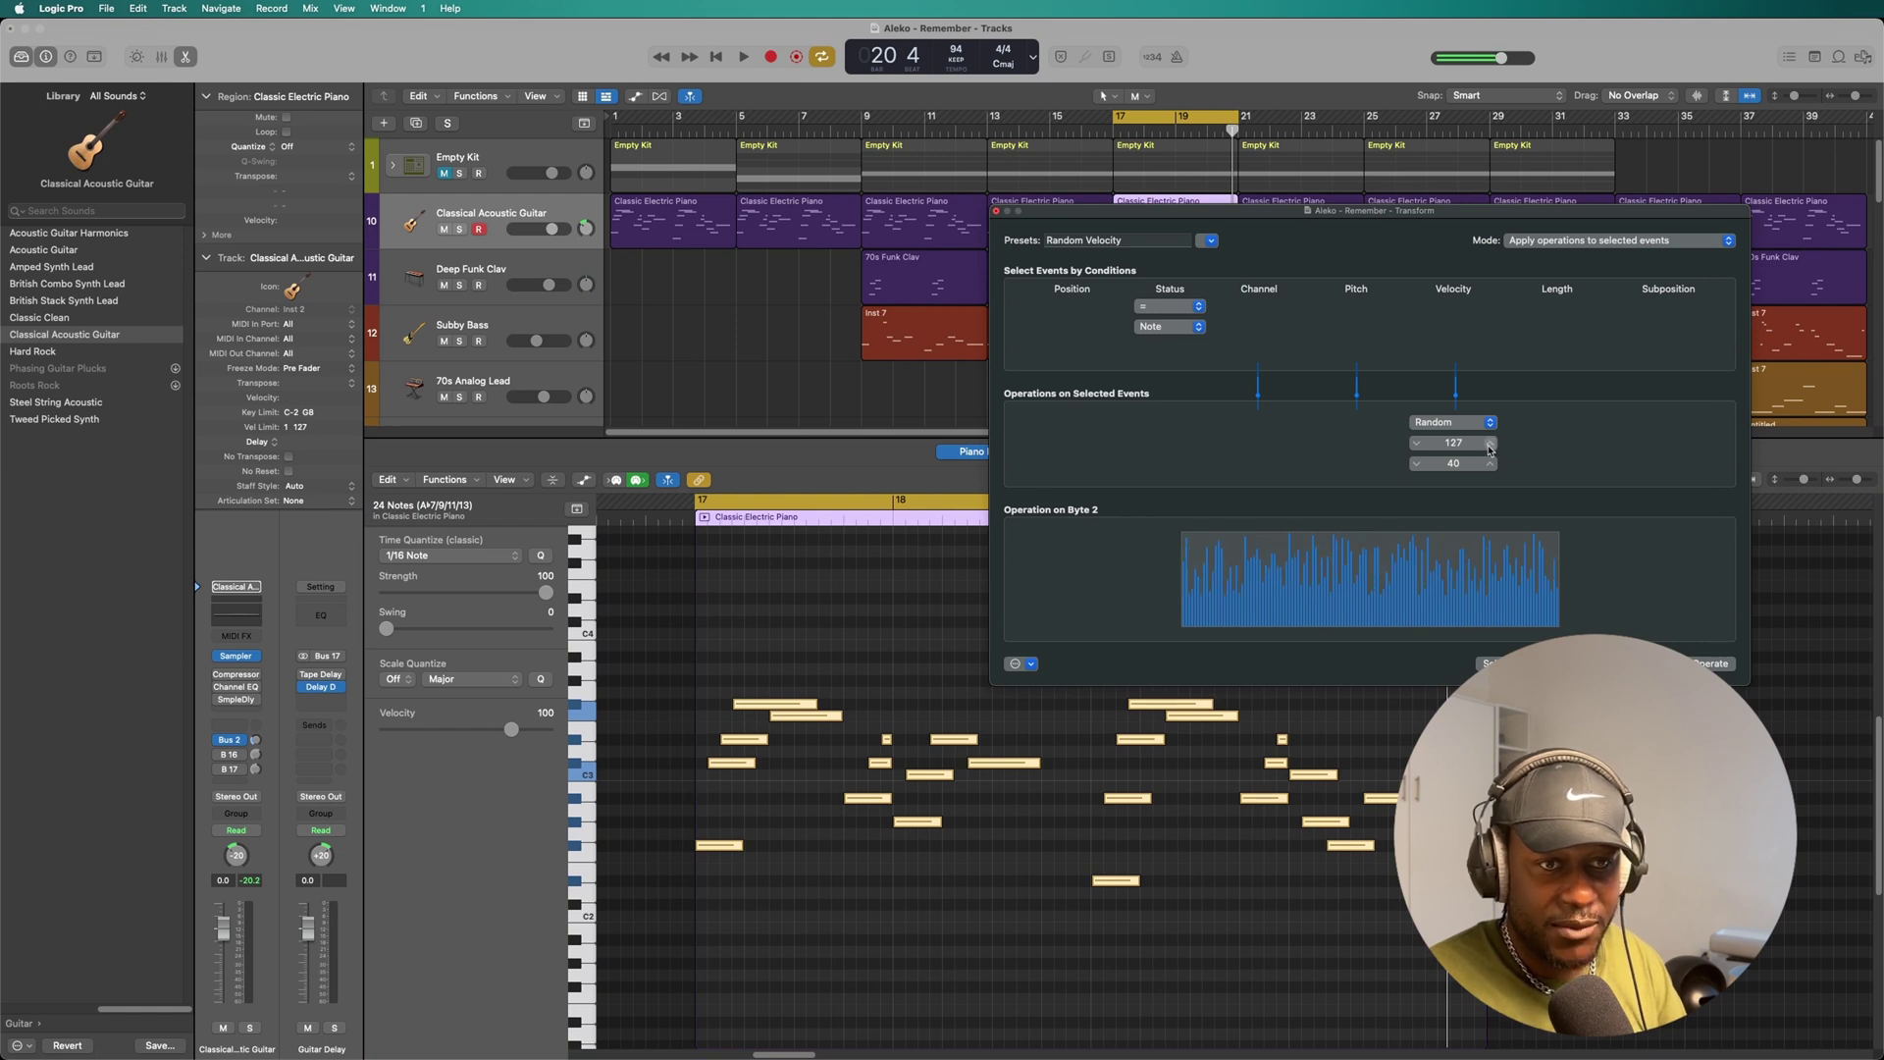
left_click_drag(1469, 450, 1469, 519)
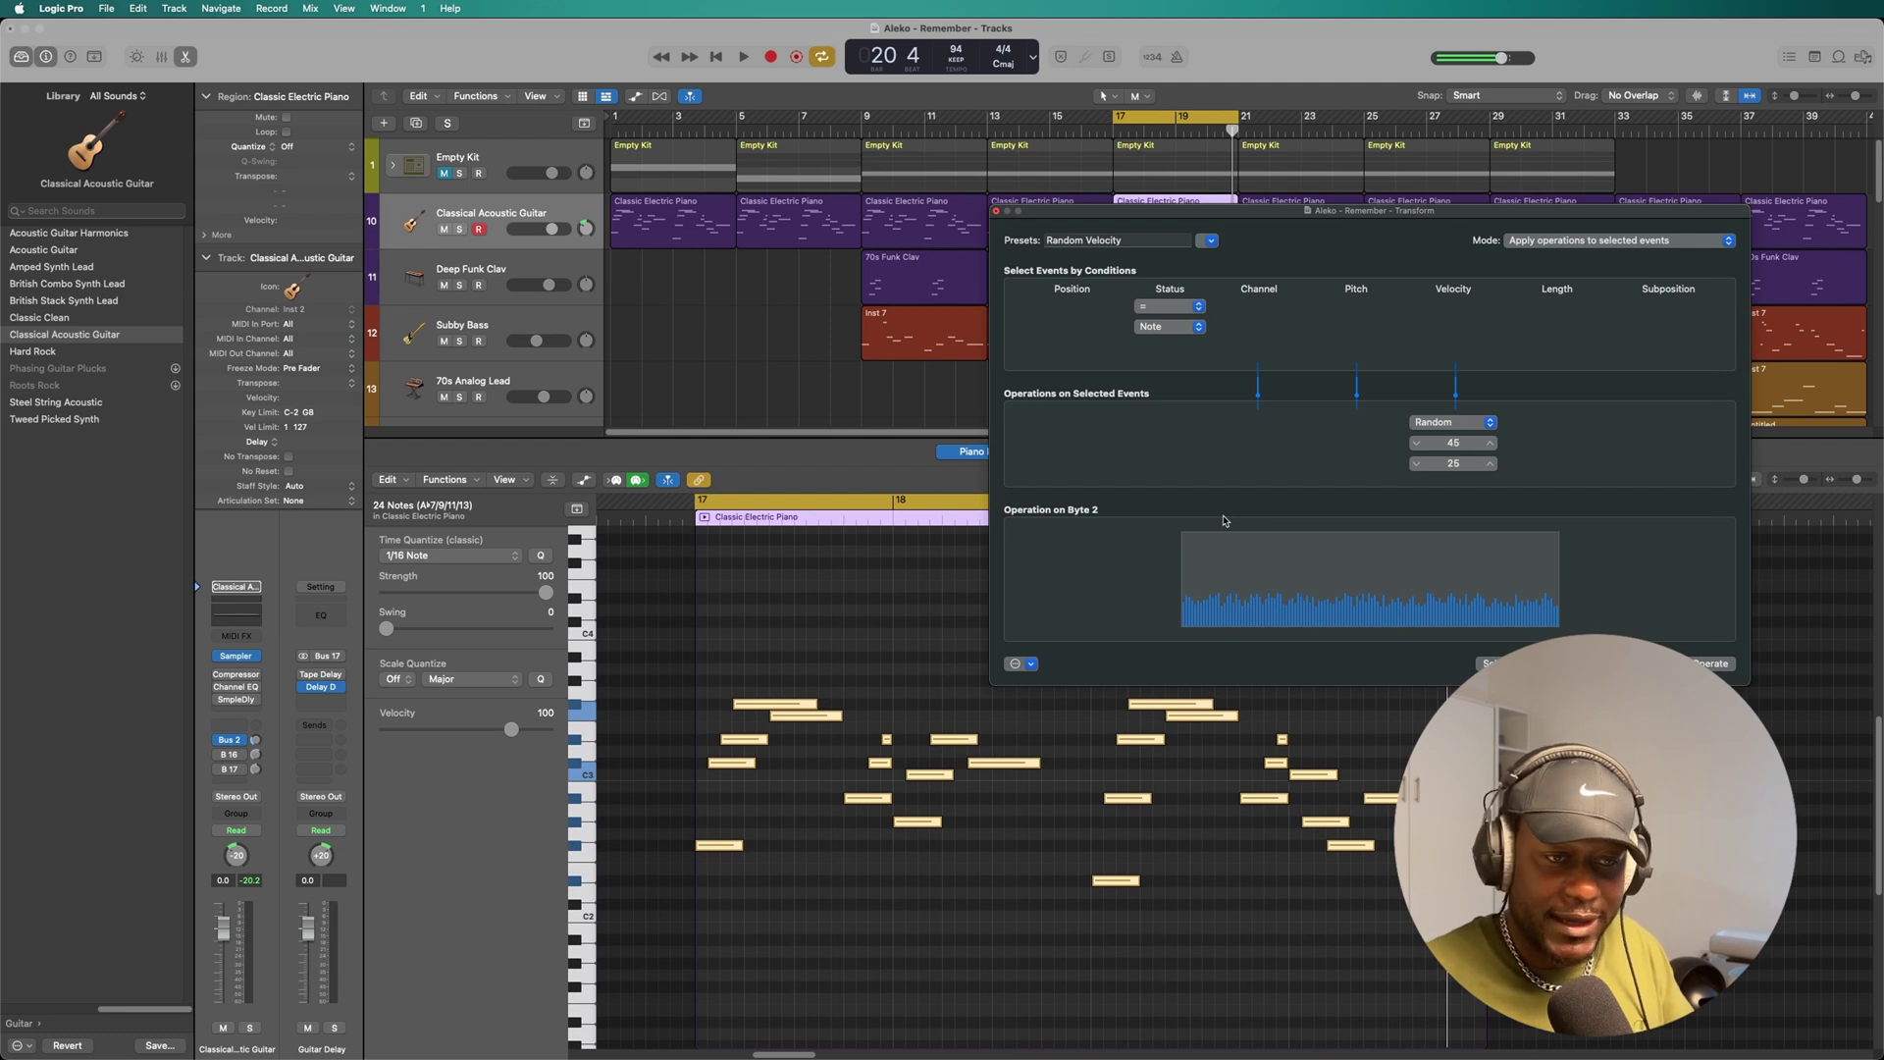
left_click(996, 211)
left_click(691, 652)
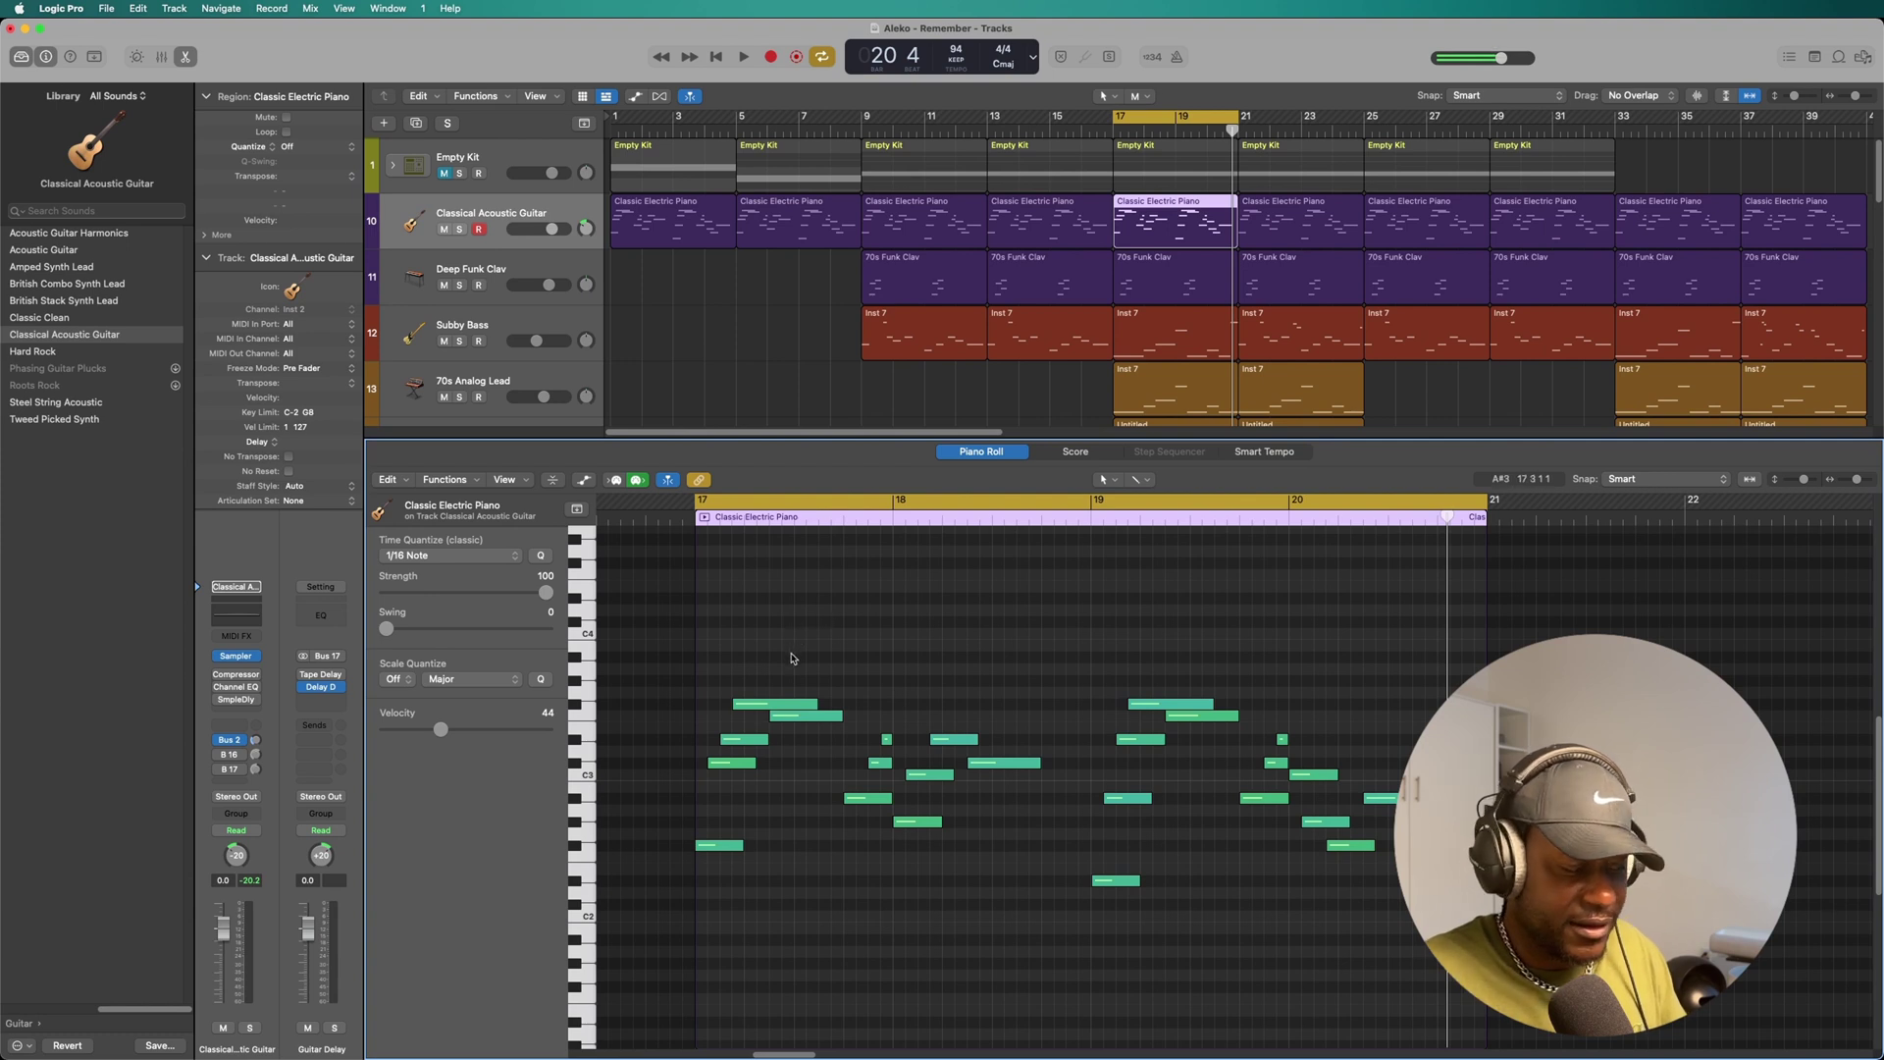
Check the velocities of several individual notes in the region after the random transform.
left_click(729, 849)
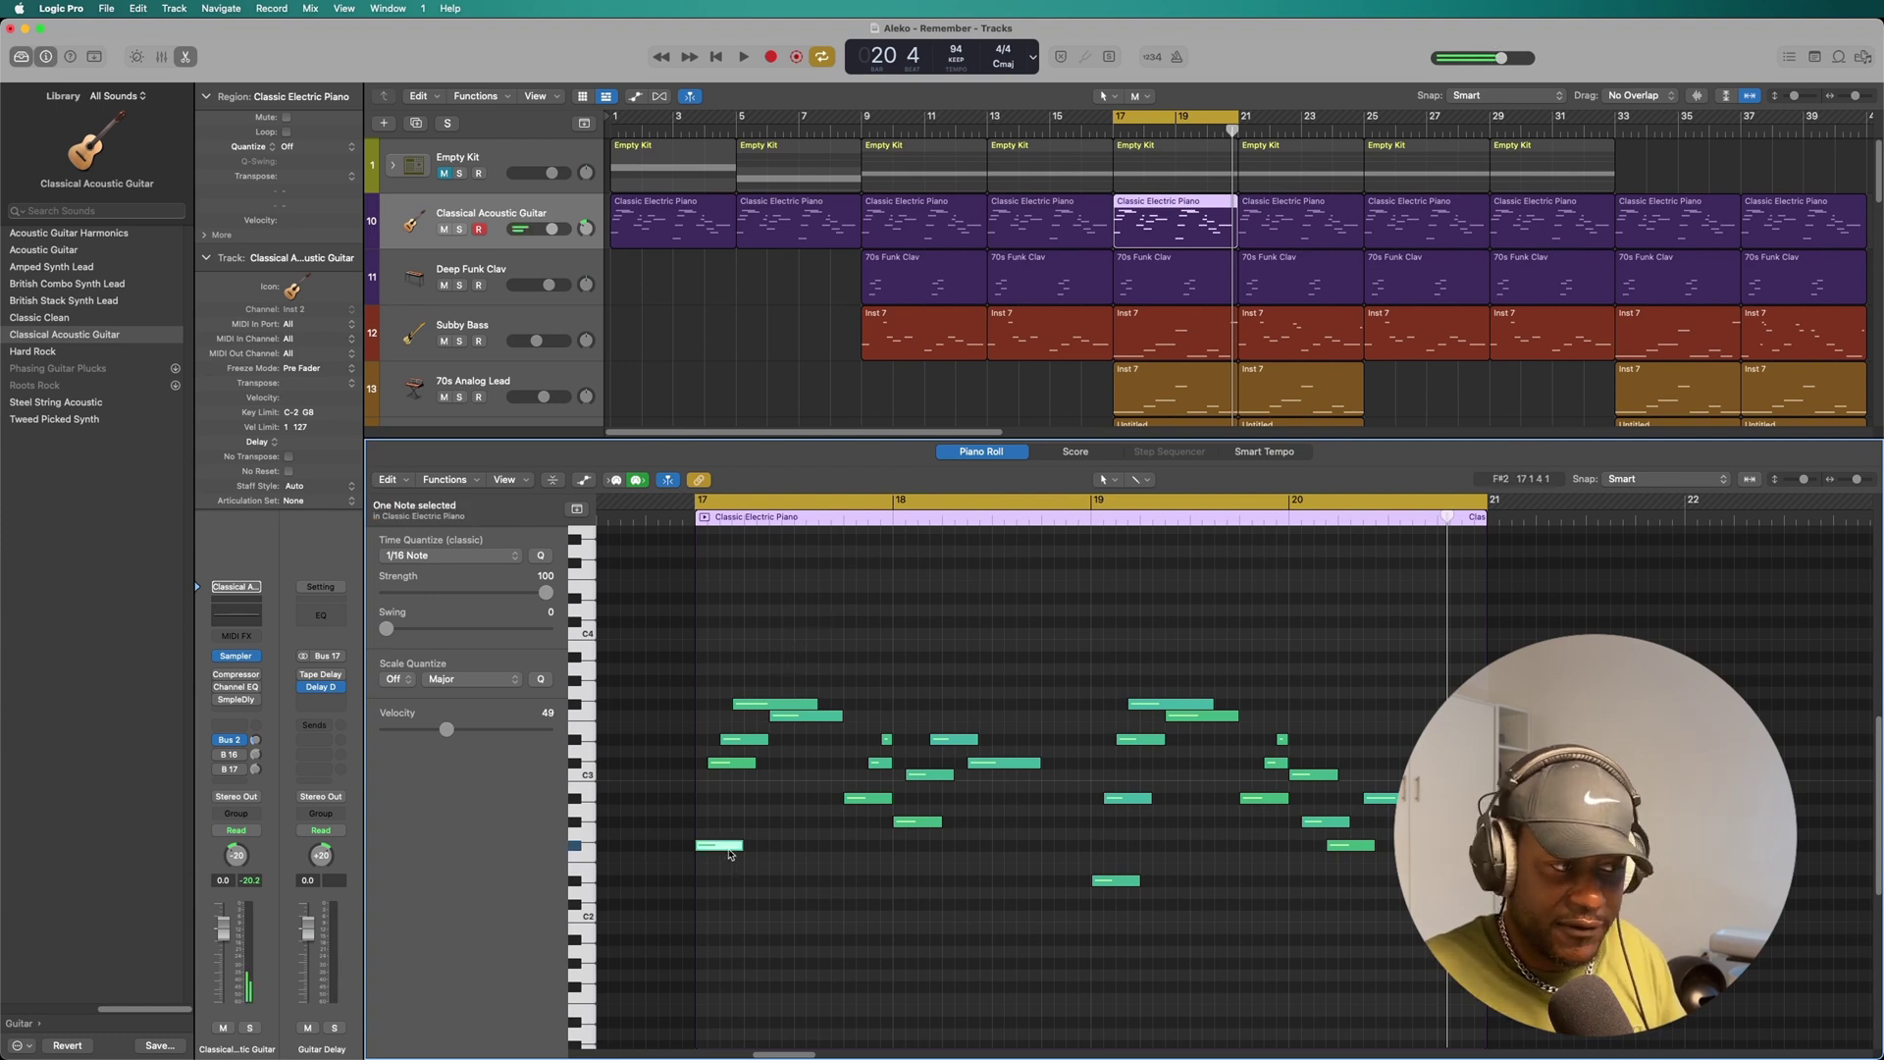
left_click(734, 765)
left_click(747, 740)
left_click(781, 704)
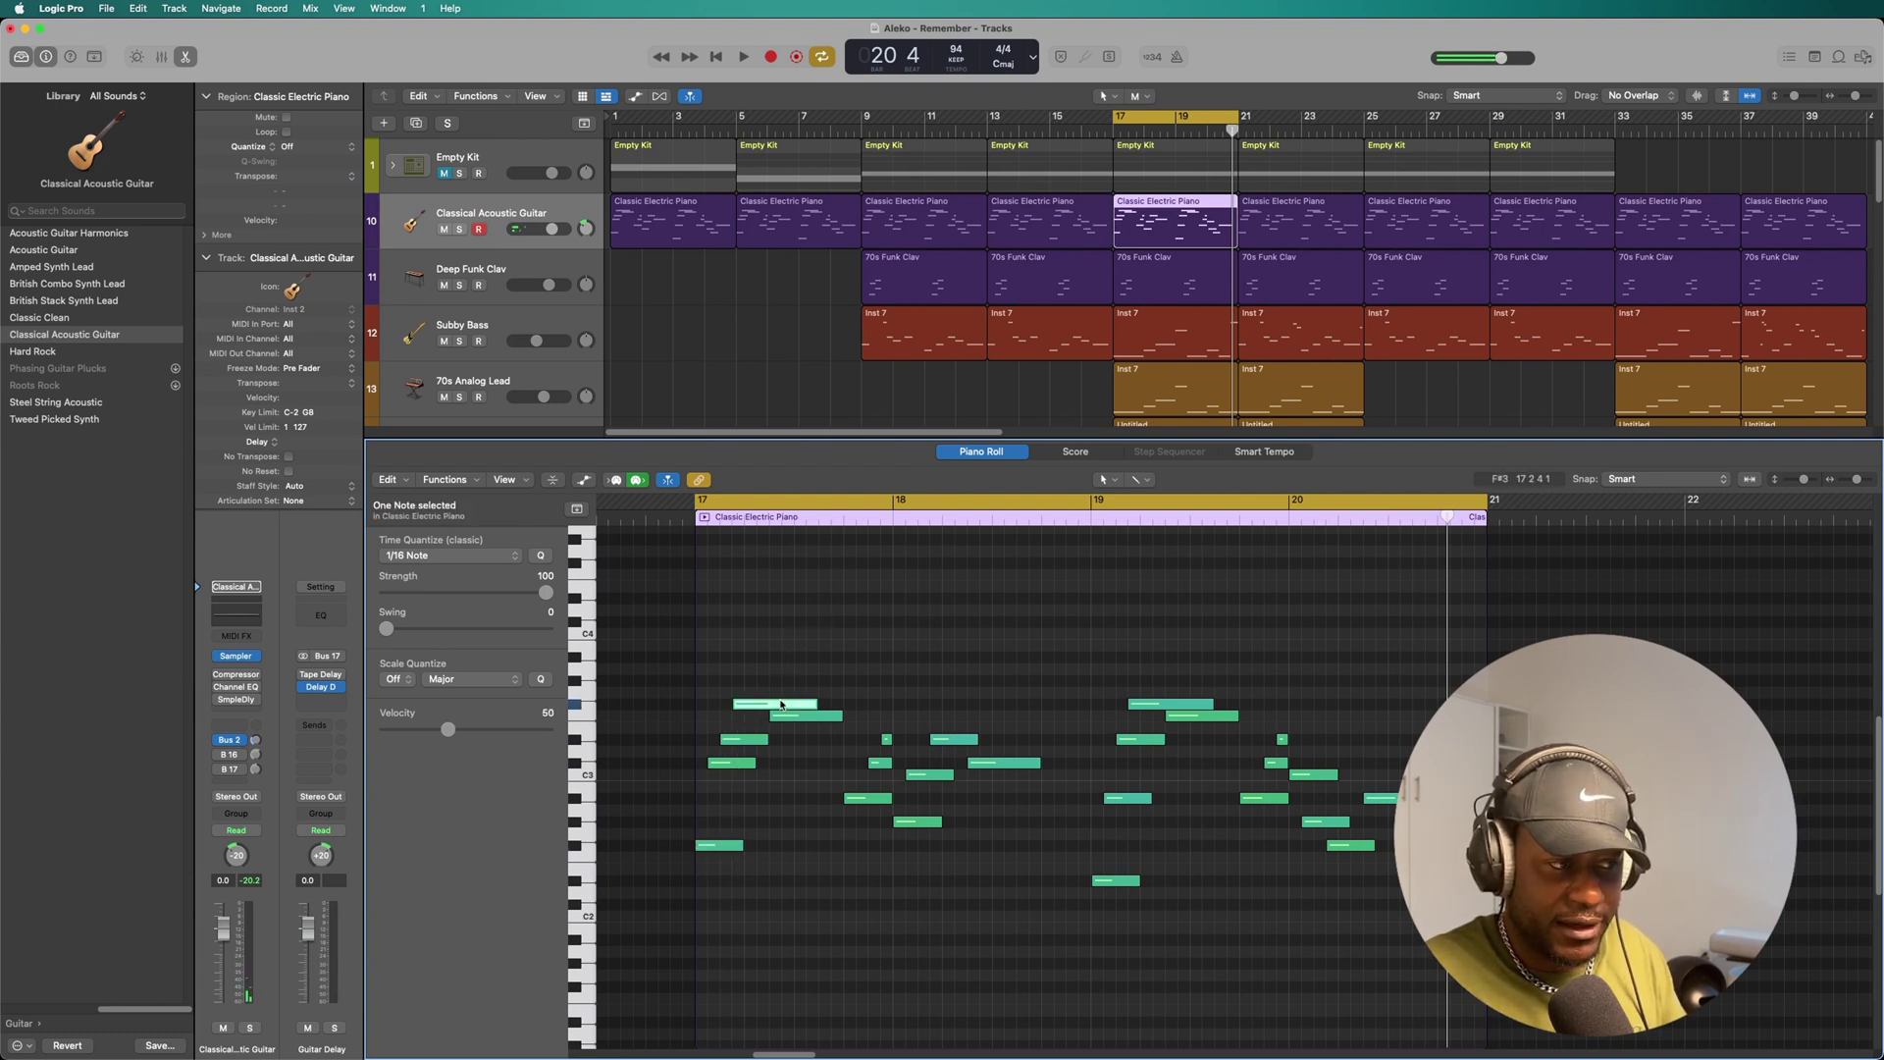
left_click(881, 762)
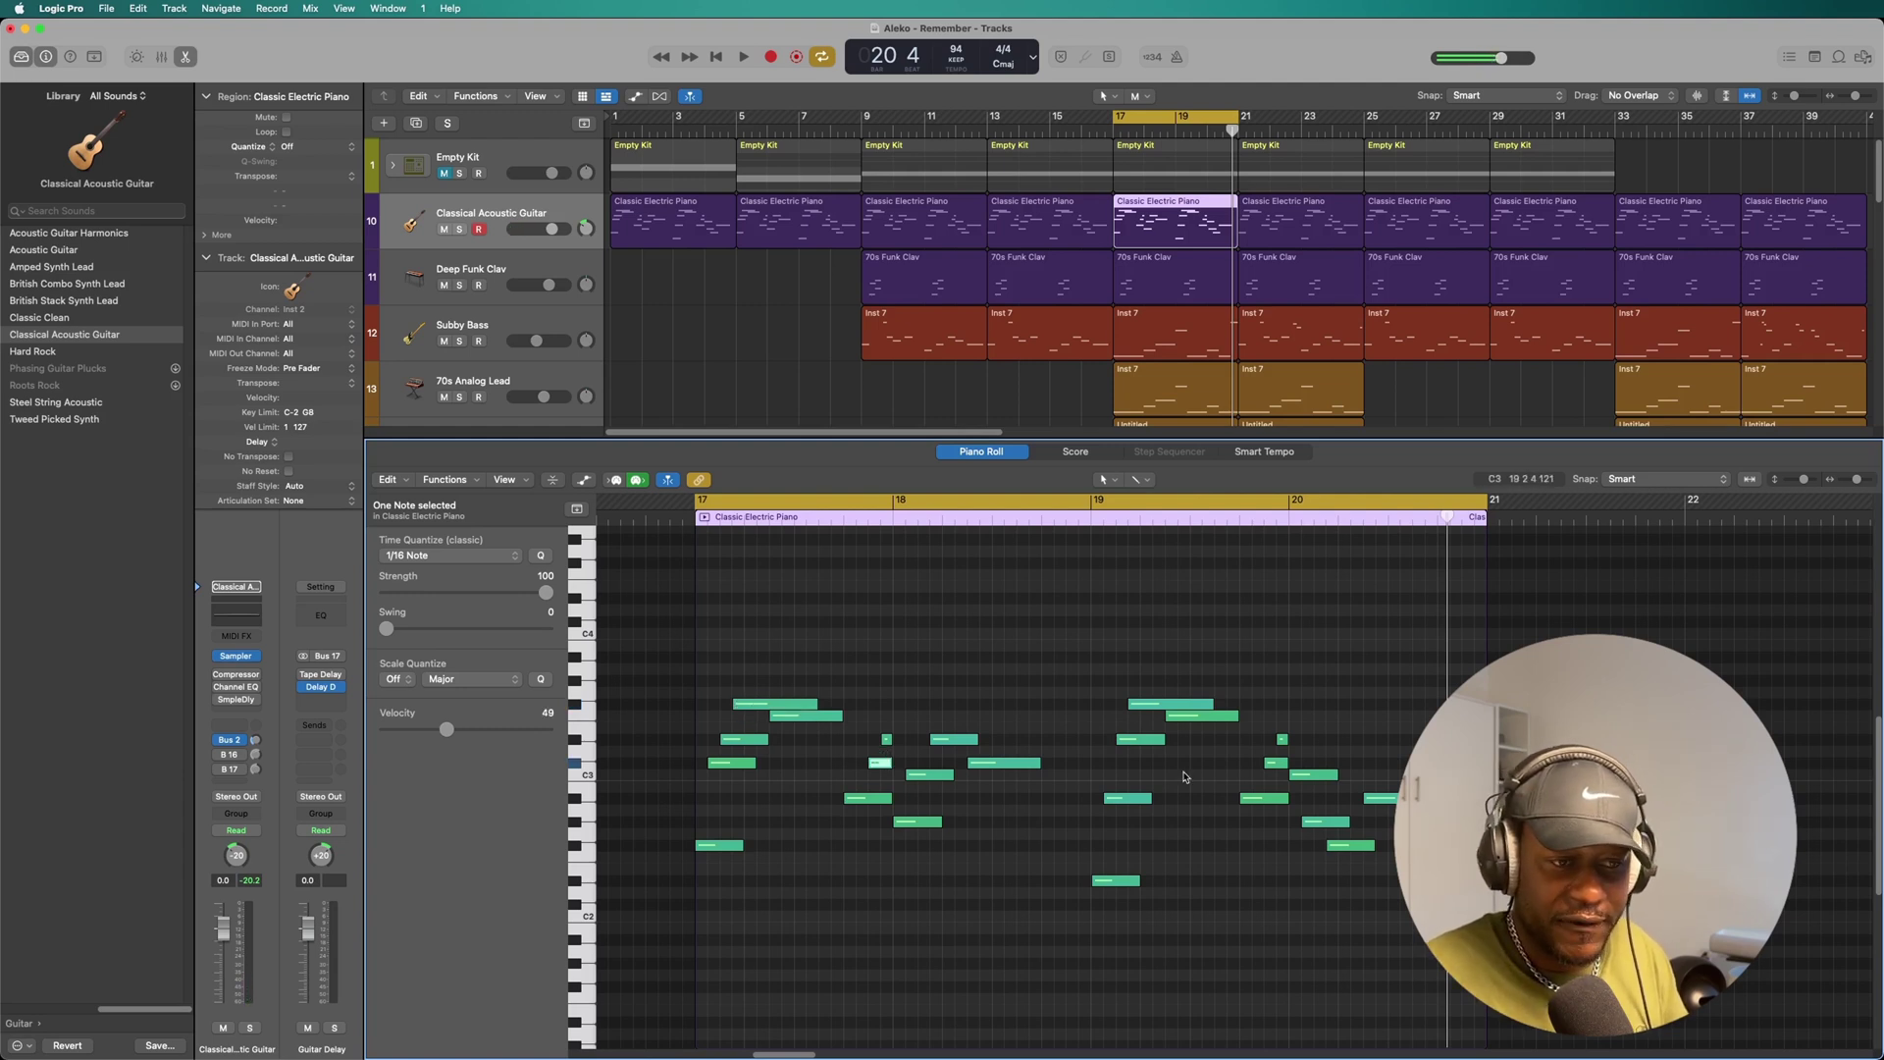
left_click(1171, 704)
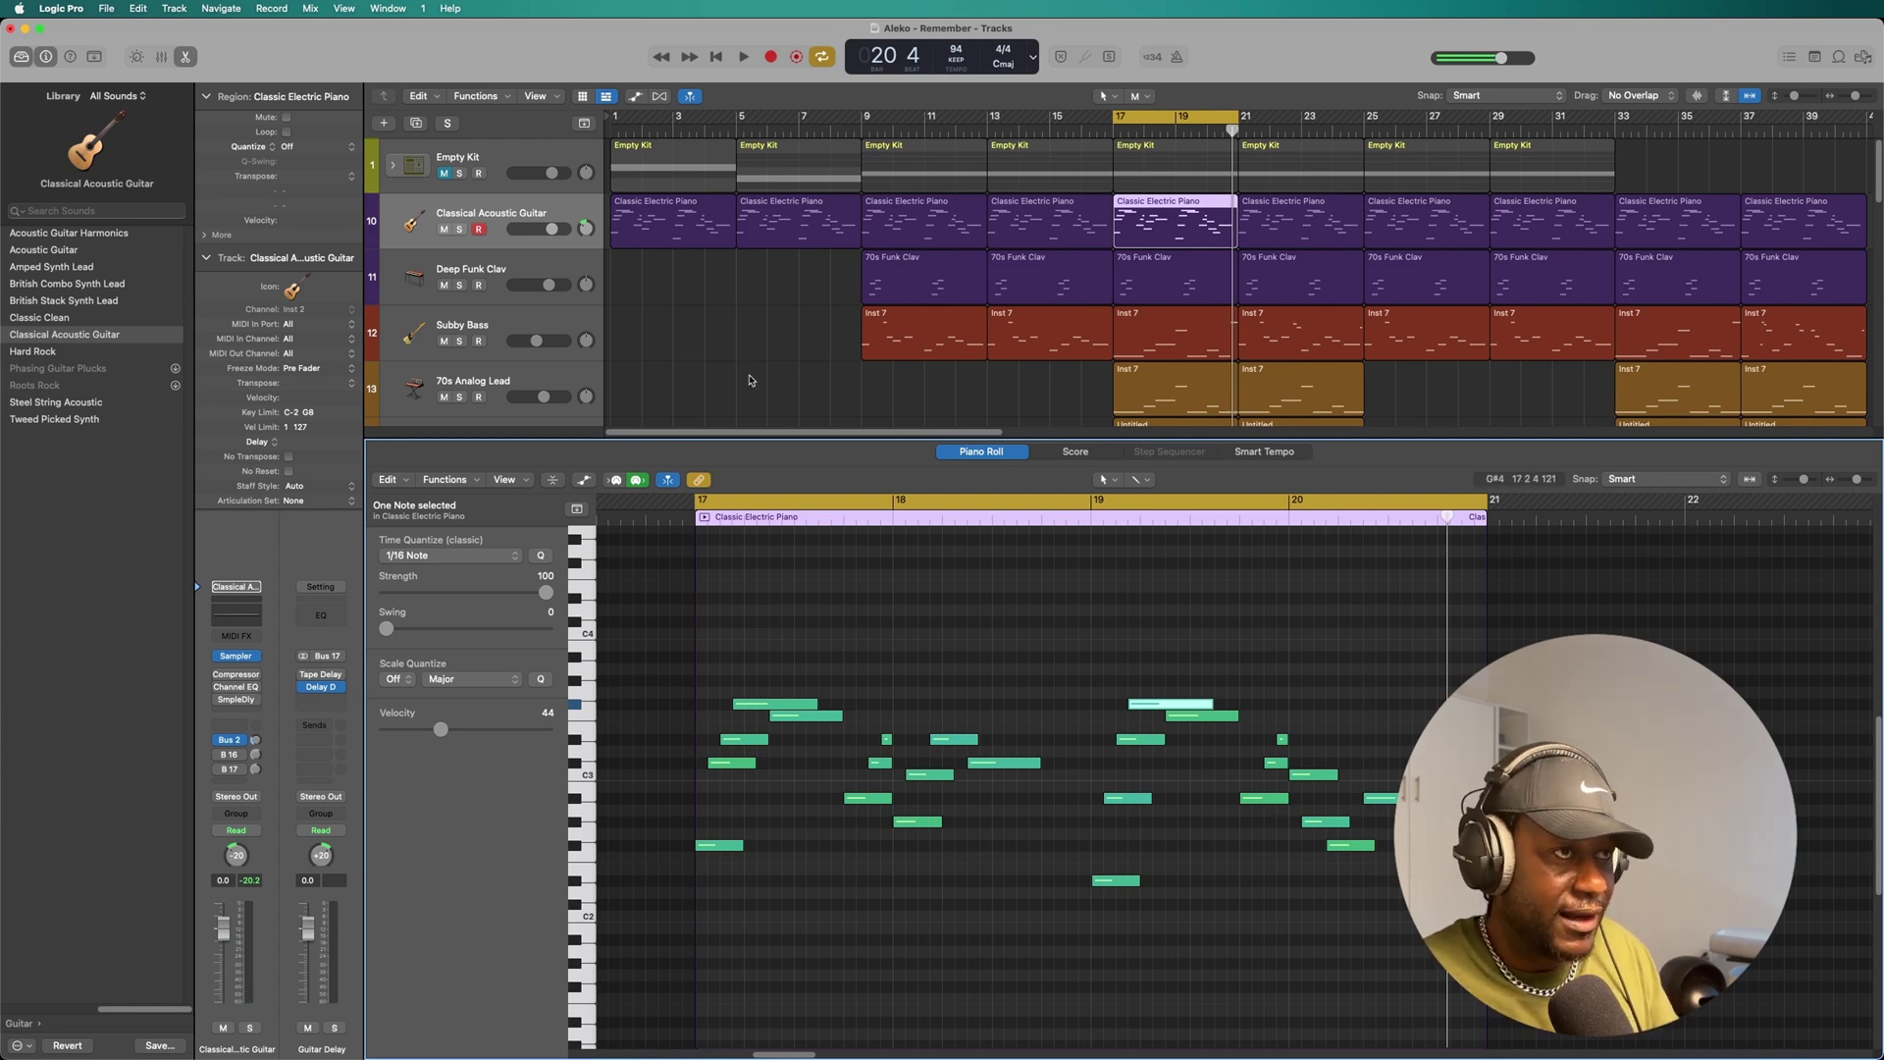
Play the guitar track soloed to hear the randomised velocities, clear the solo and stop playback.
key("s")
left_click(744, 58)
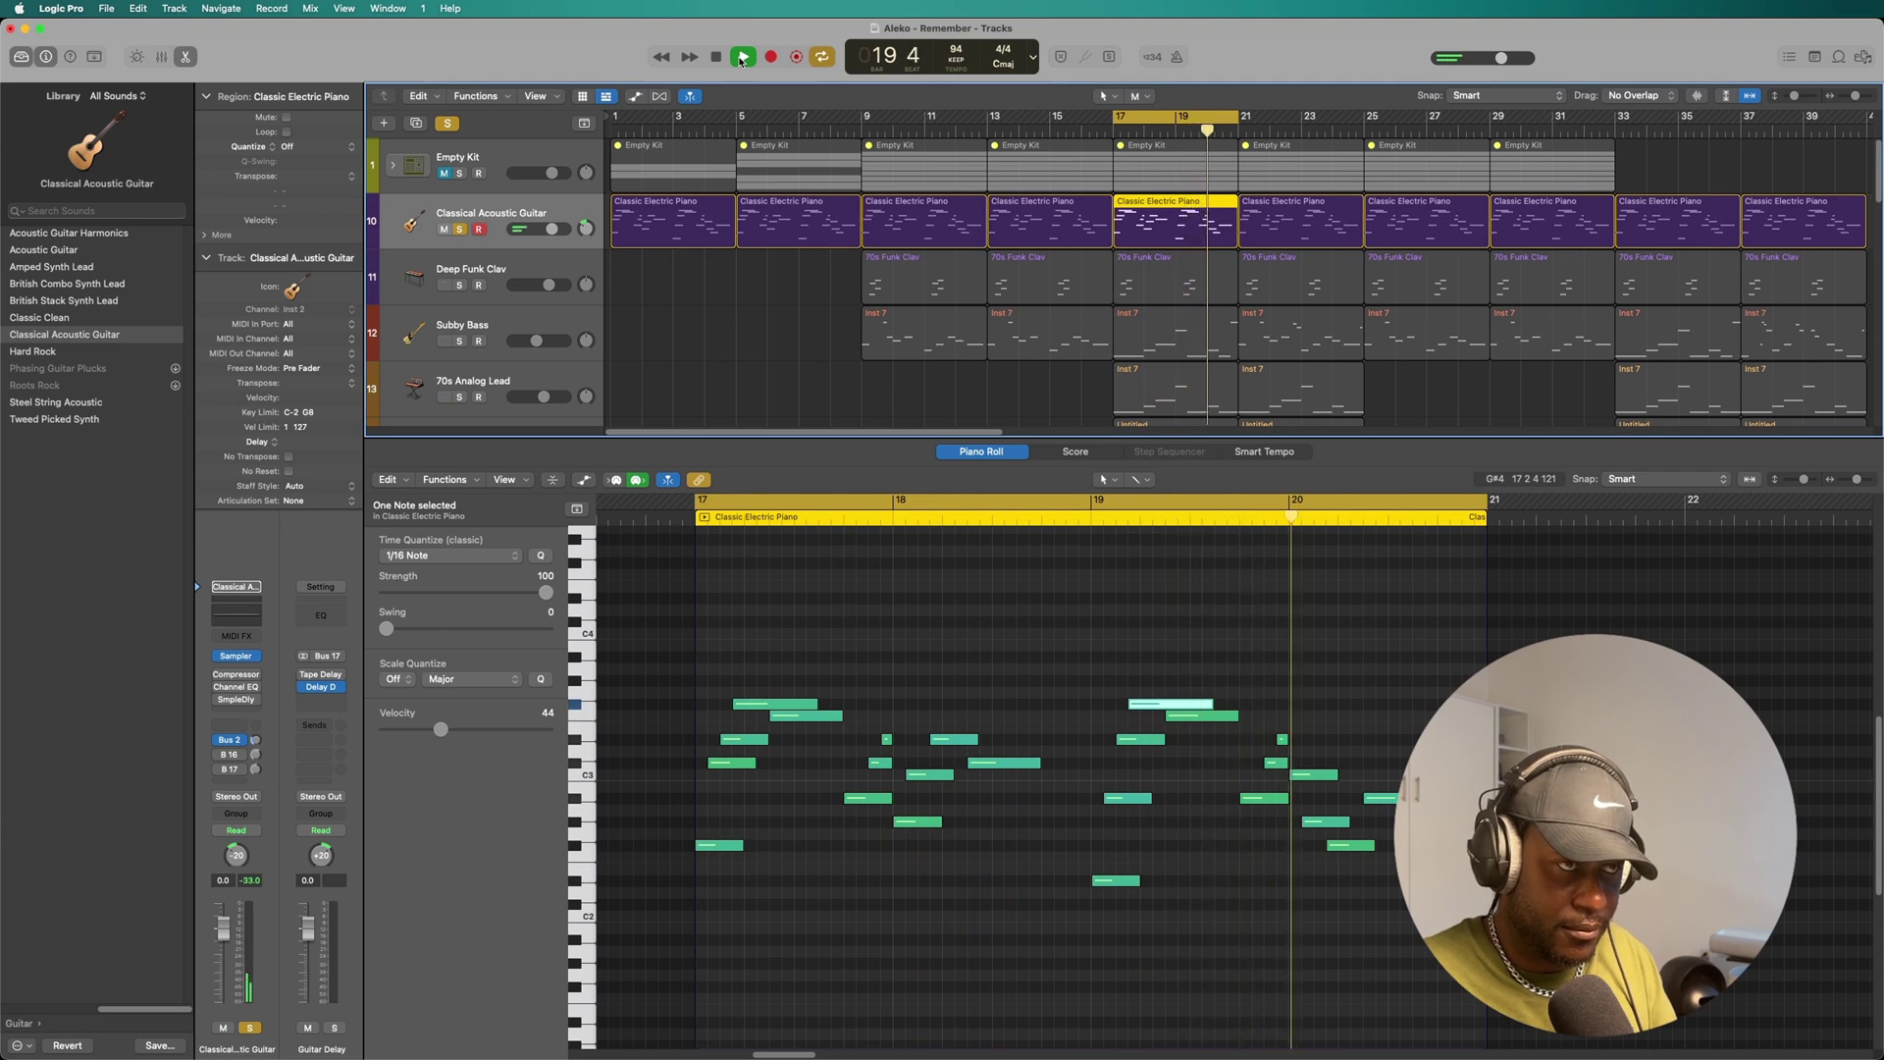
left_click(447, 123)
key("space")
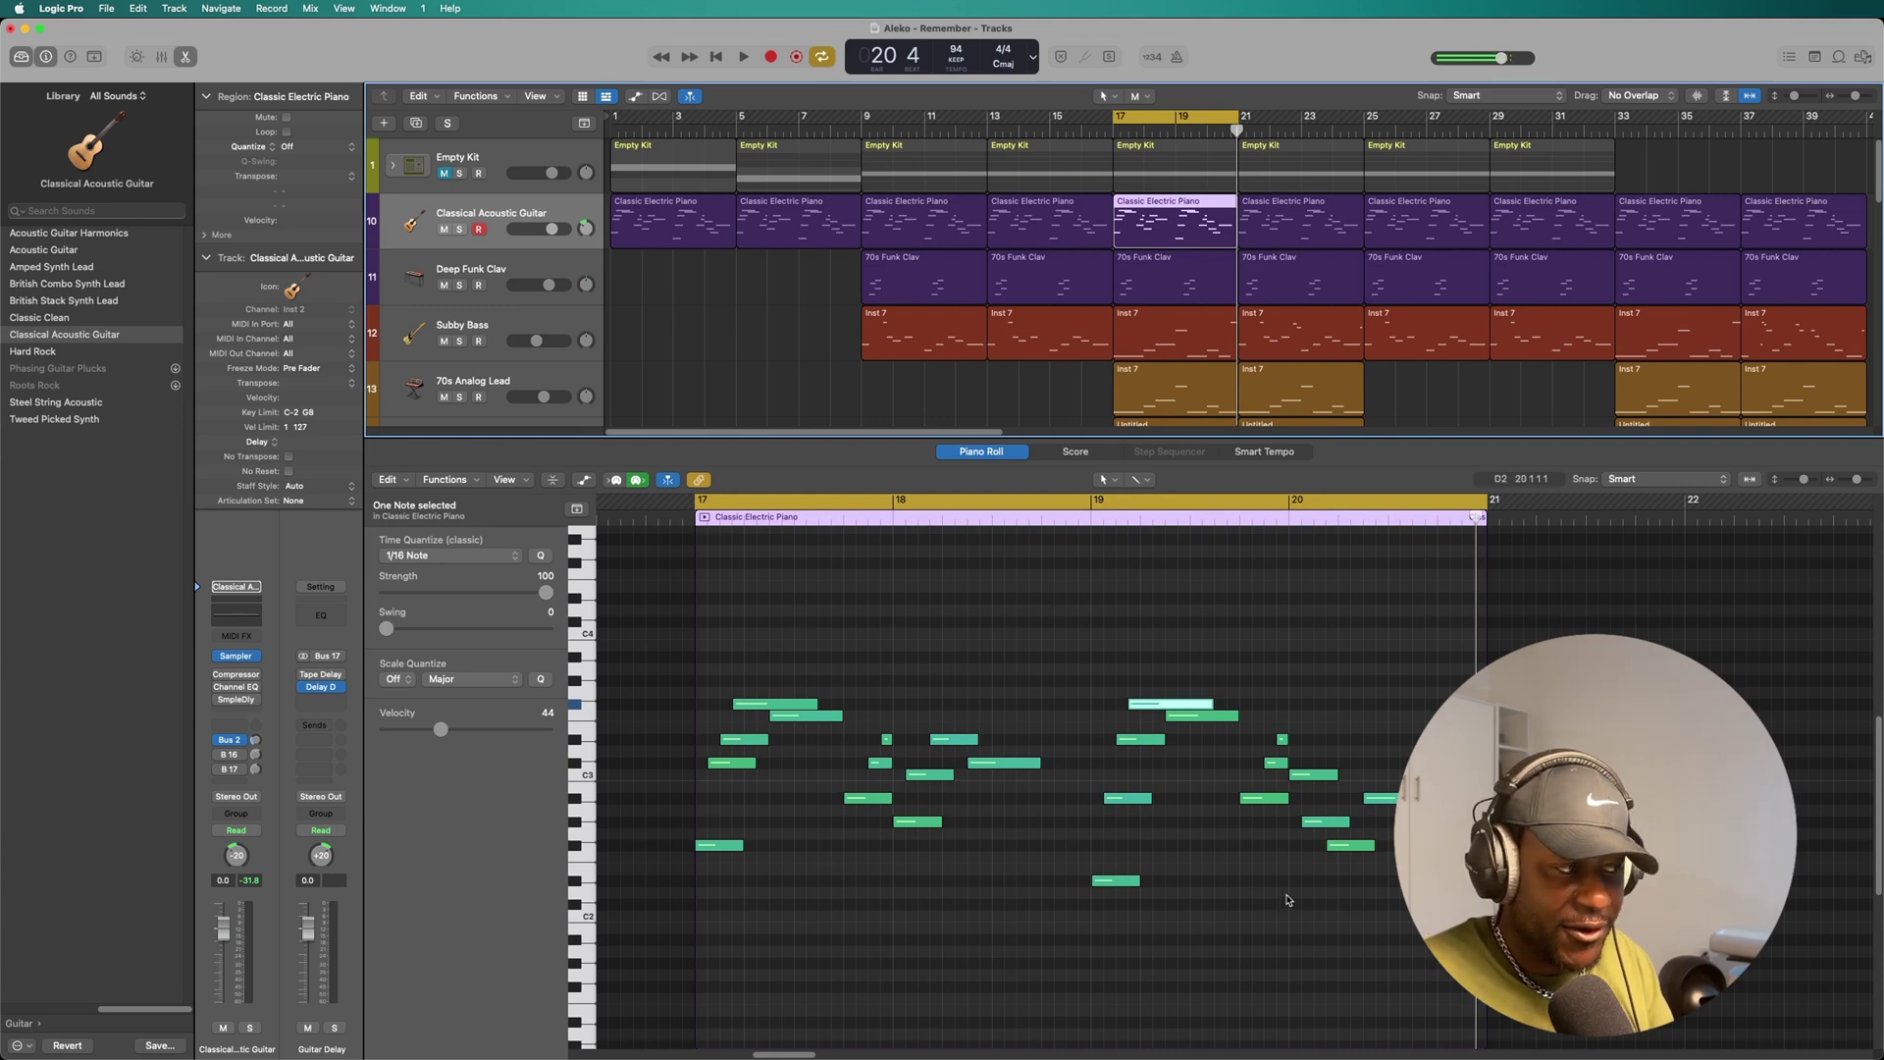
Review the guitar's Compressor, the SilverVerb on its Bus 16 Guitar Verb send, and its Bus 17 Guitar Delay channel.
left_click(239, 677)
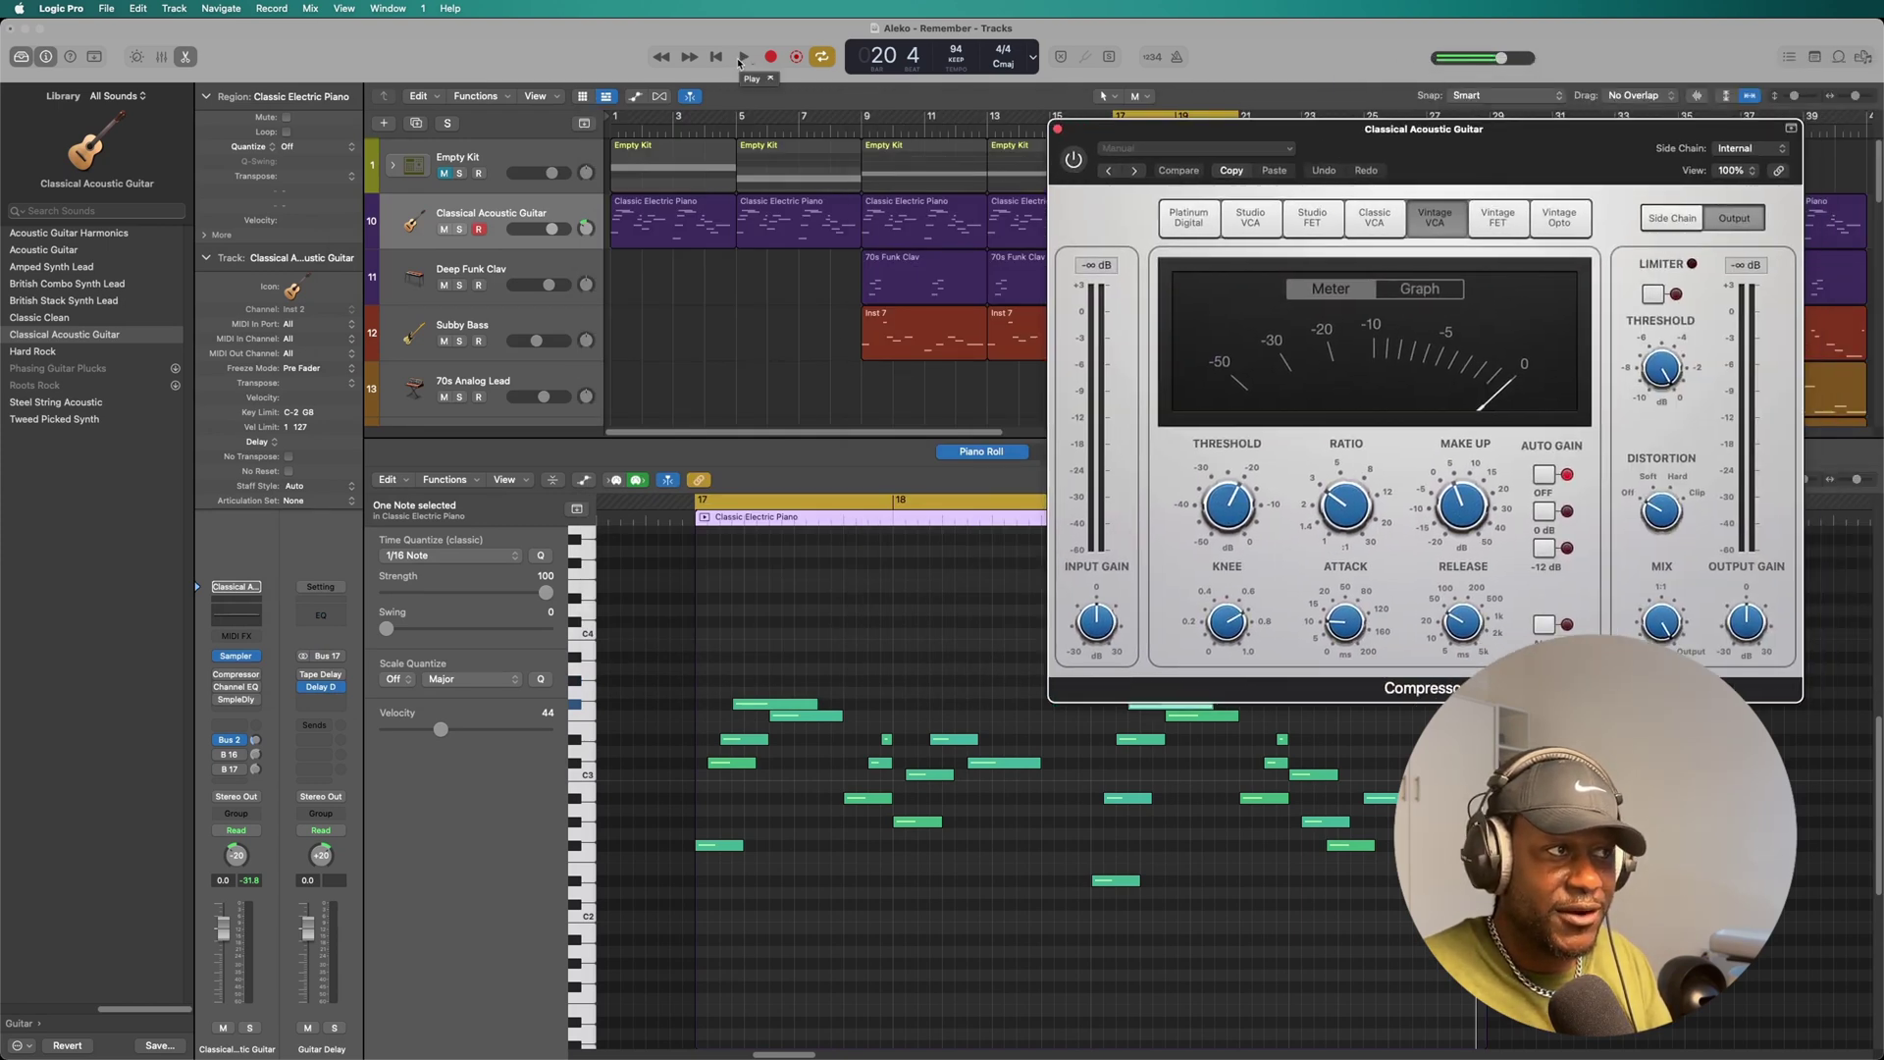
mouse_move(224, 693)
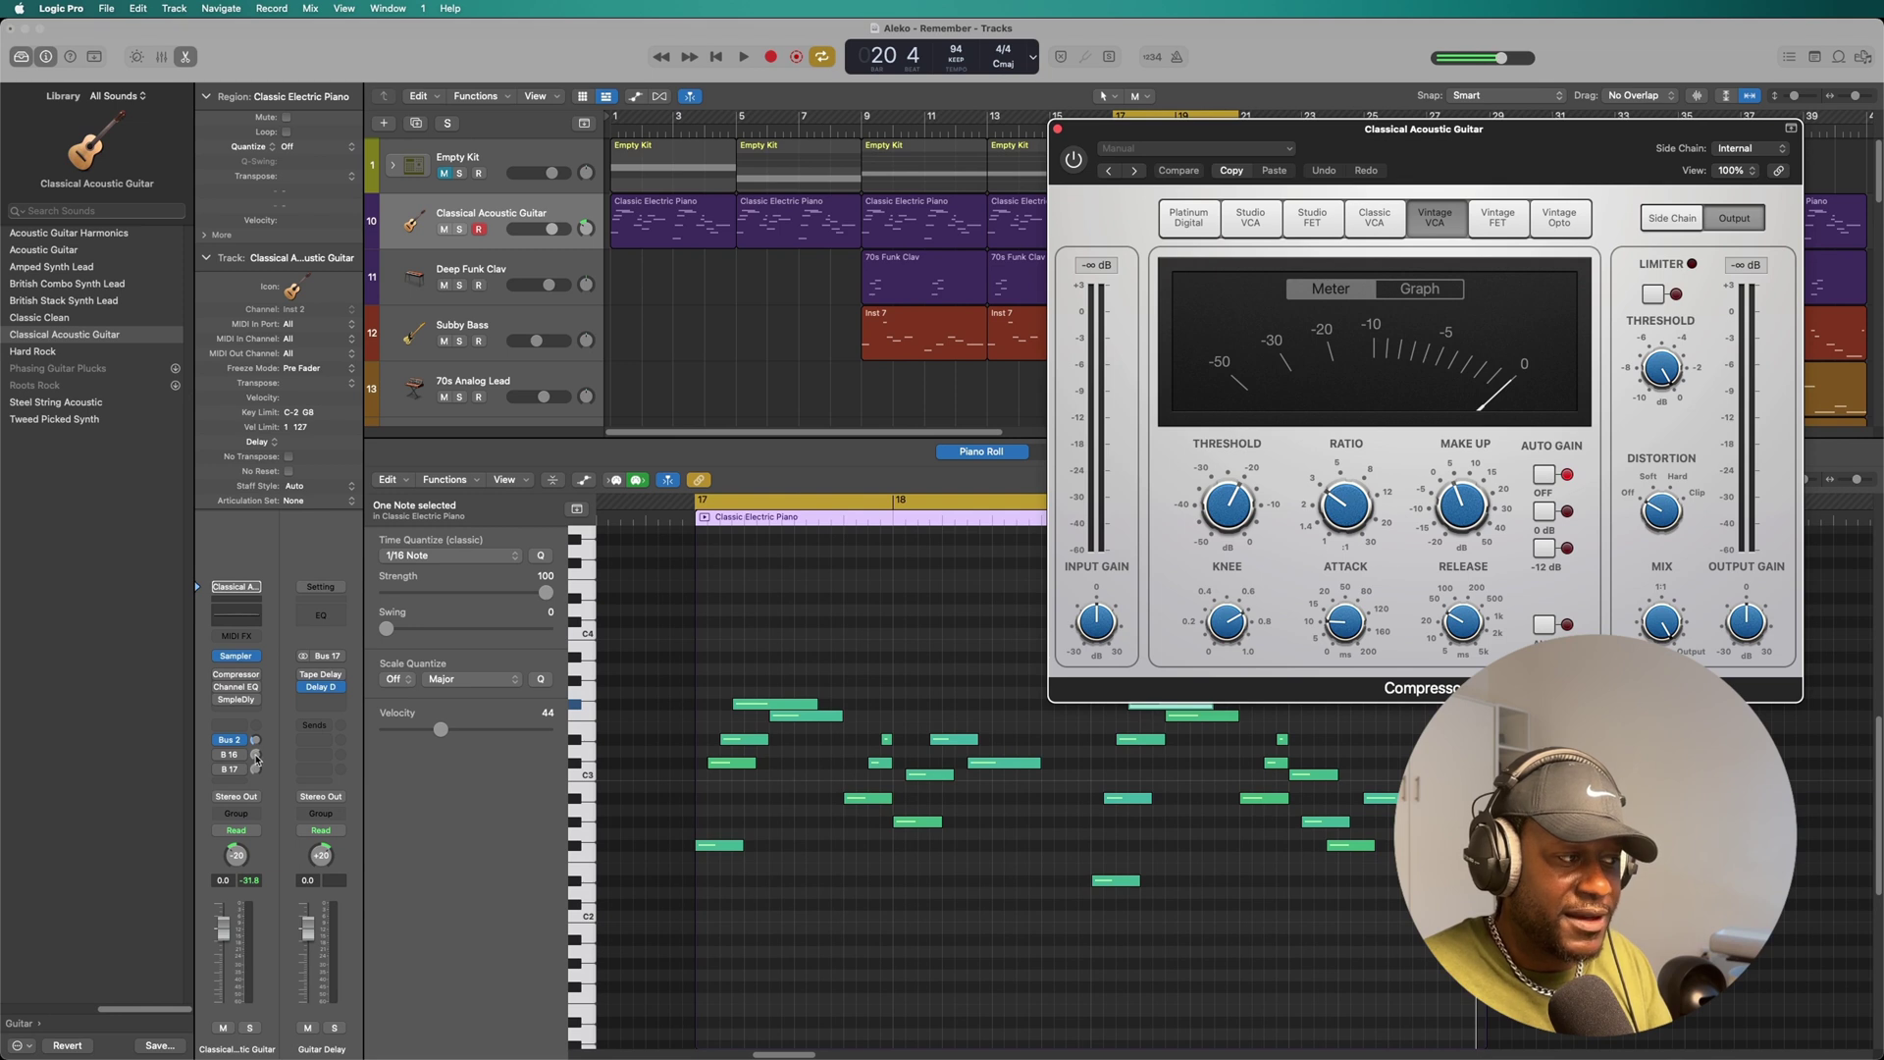
left_click(257, 758)
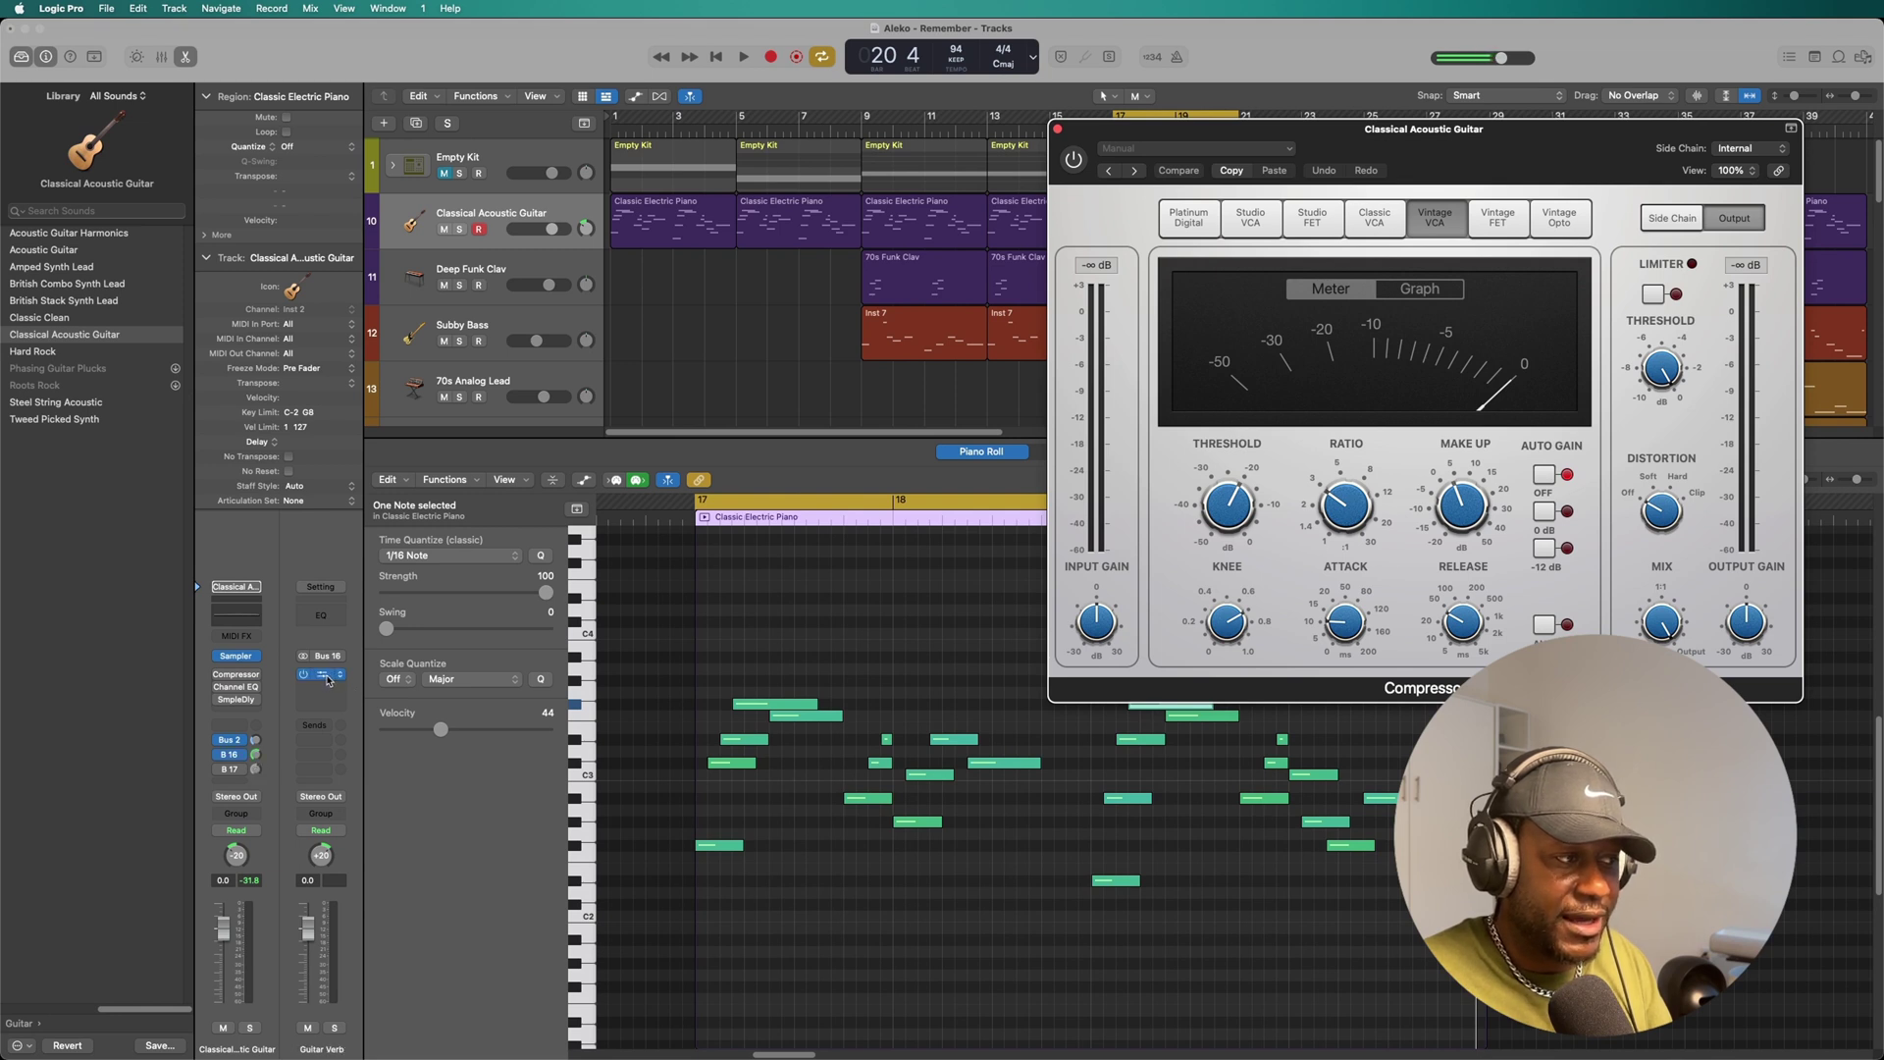
left_click(328, 681)
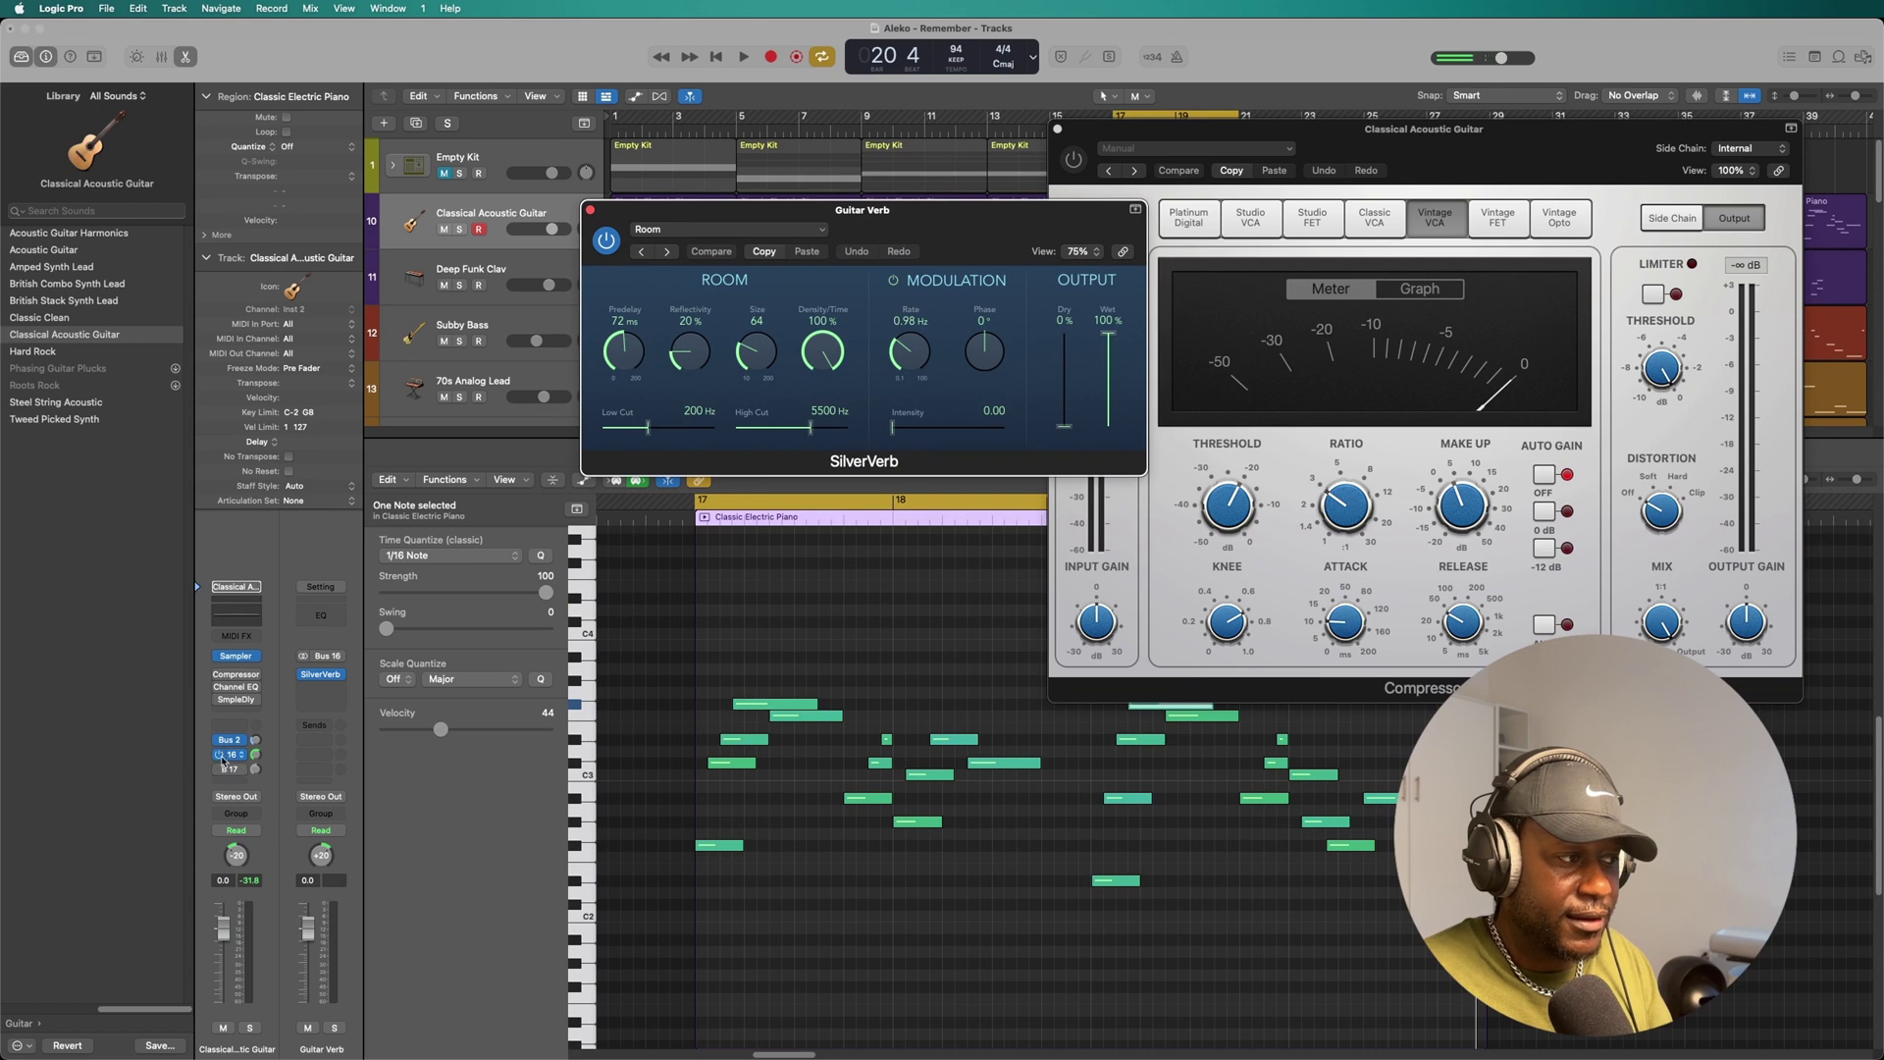
left_click(257, 770)
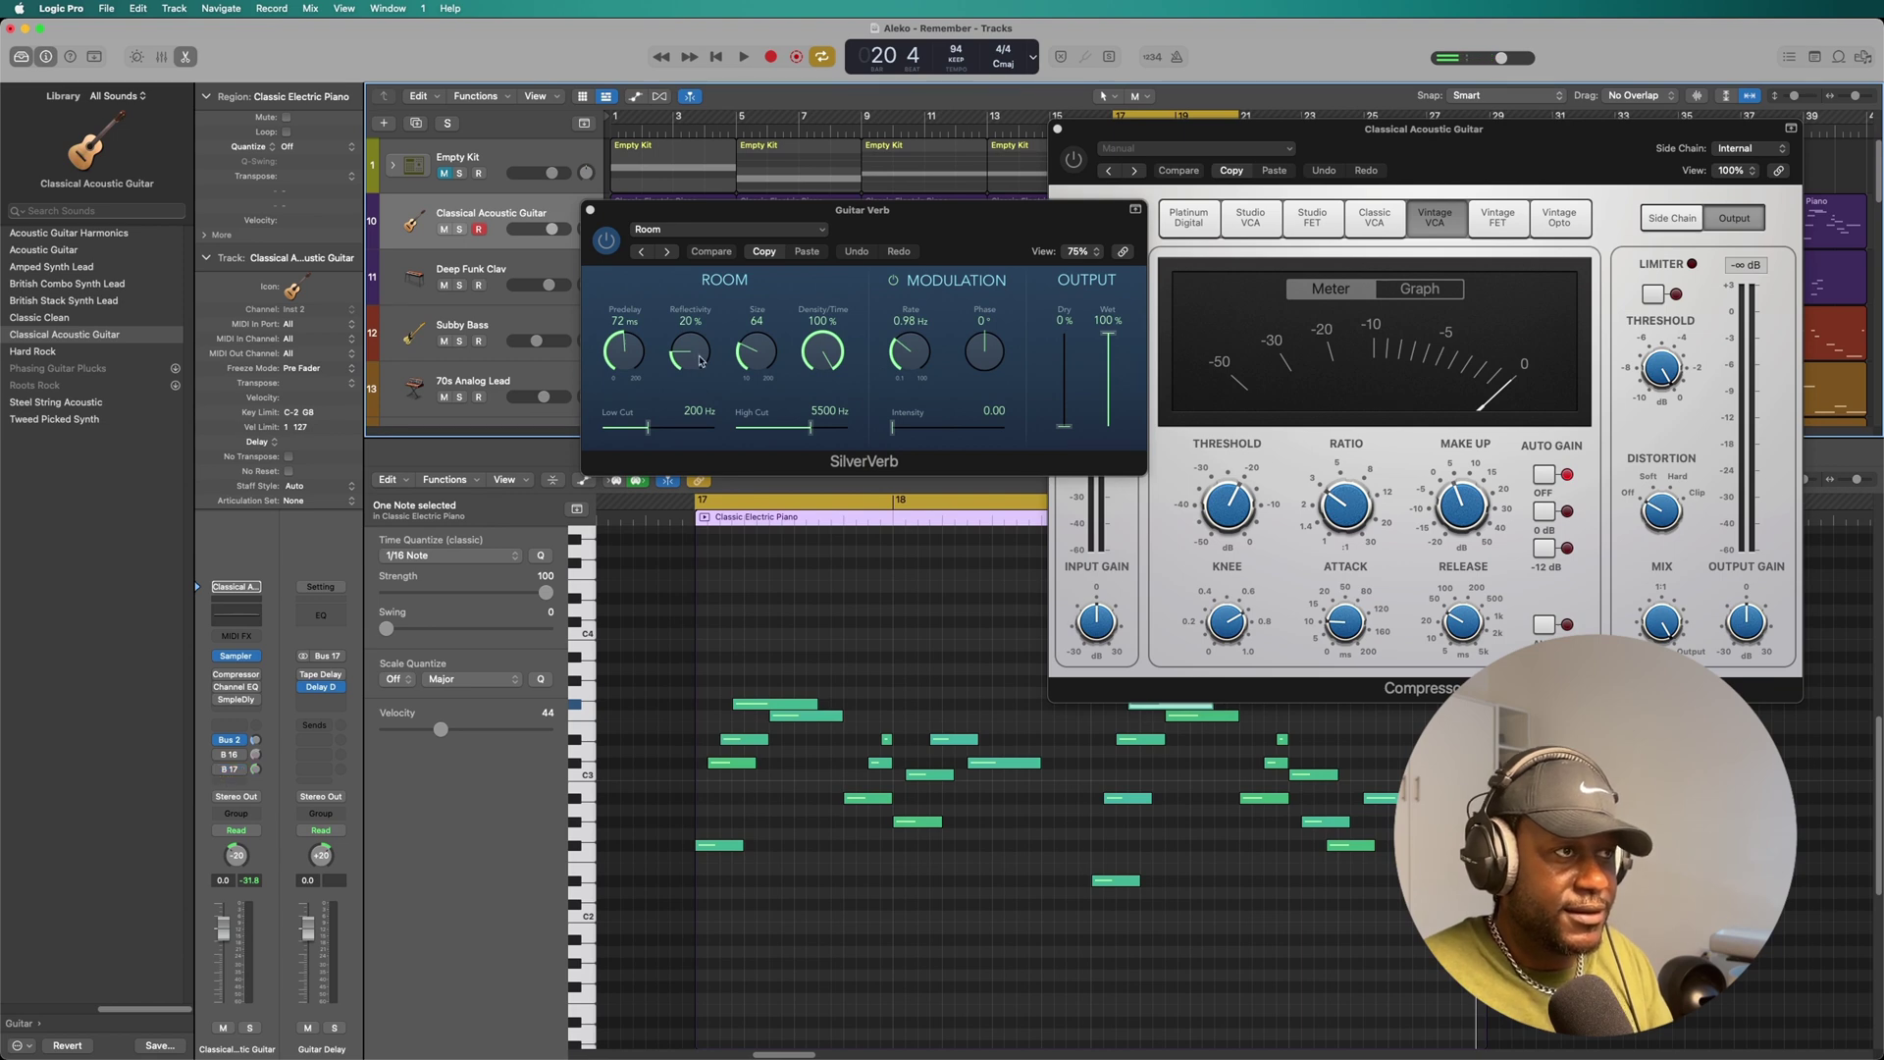
left_click_drag(761, 205, 393, 152)
left_click(223, 156)
Play the guitar track soloed and turn on its Compressor, keeping the plug-in window clear of the notes.
left_click(744, 57)
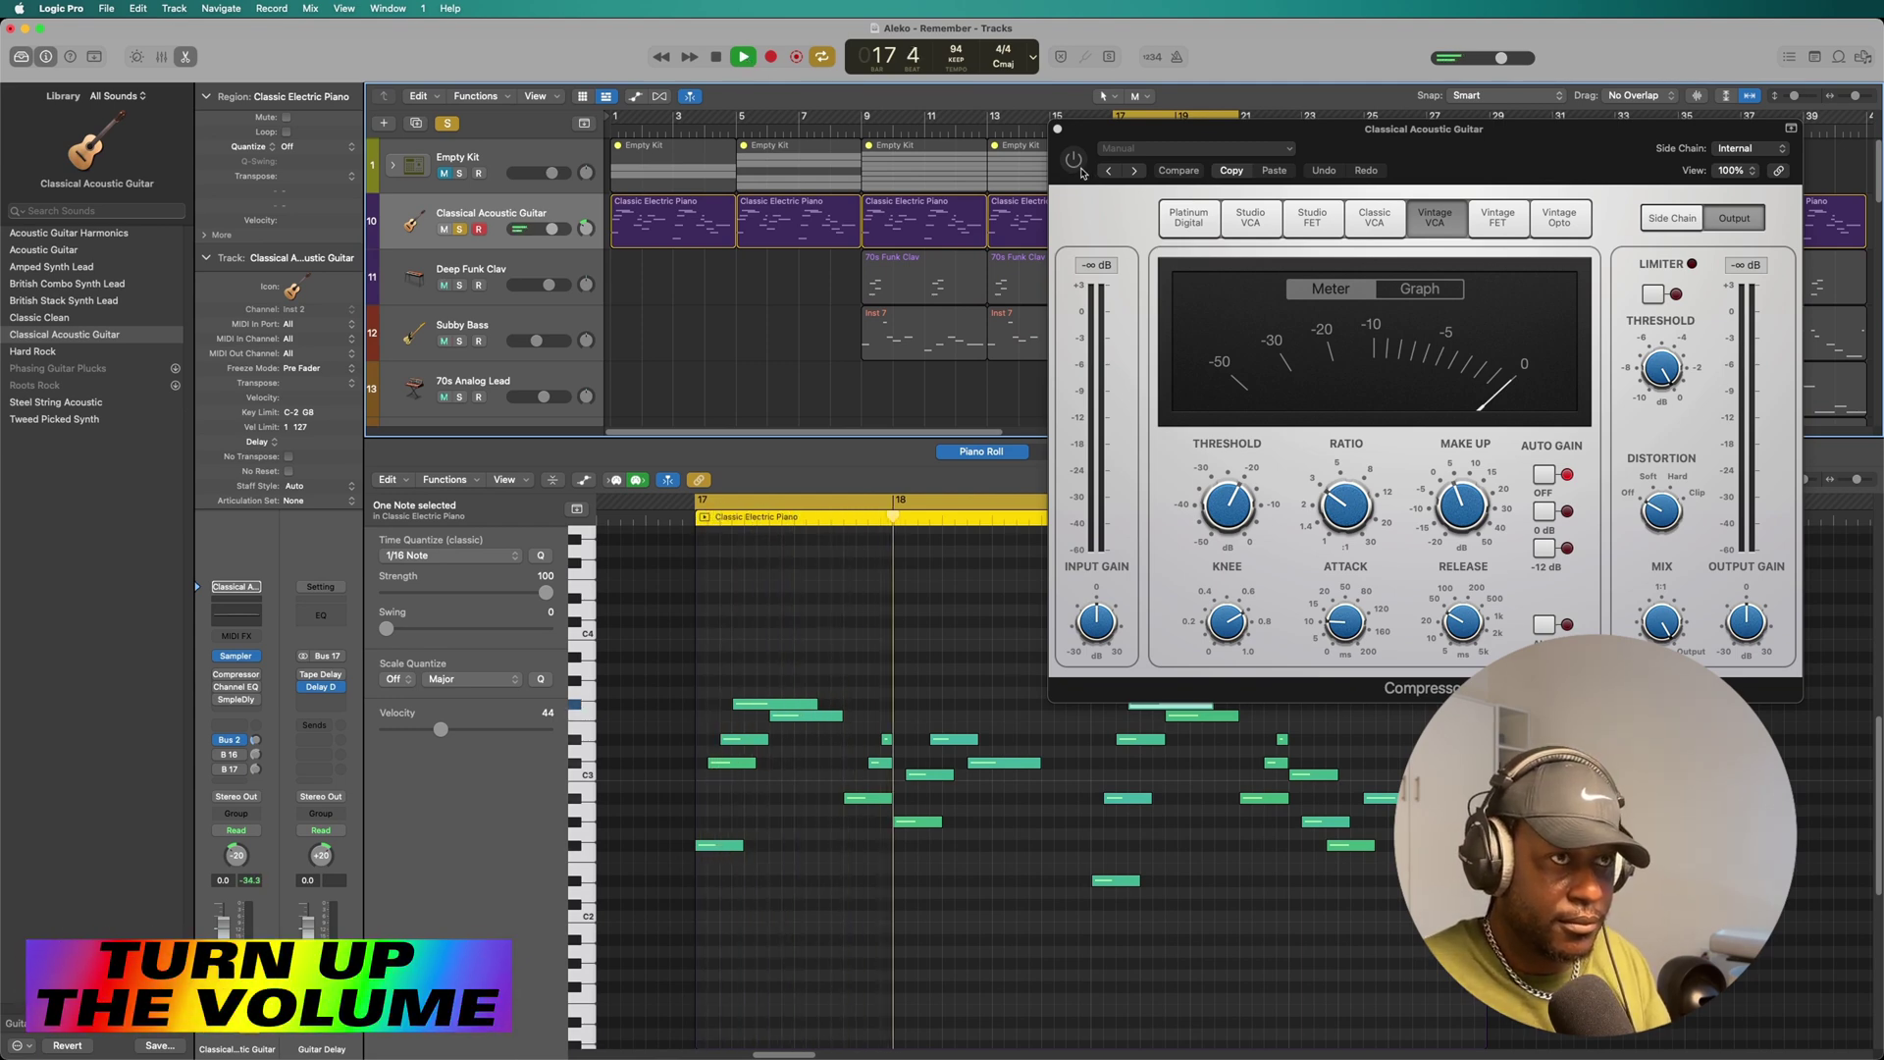
left_click_drag(1141, 139, 1167, 84)
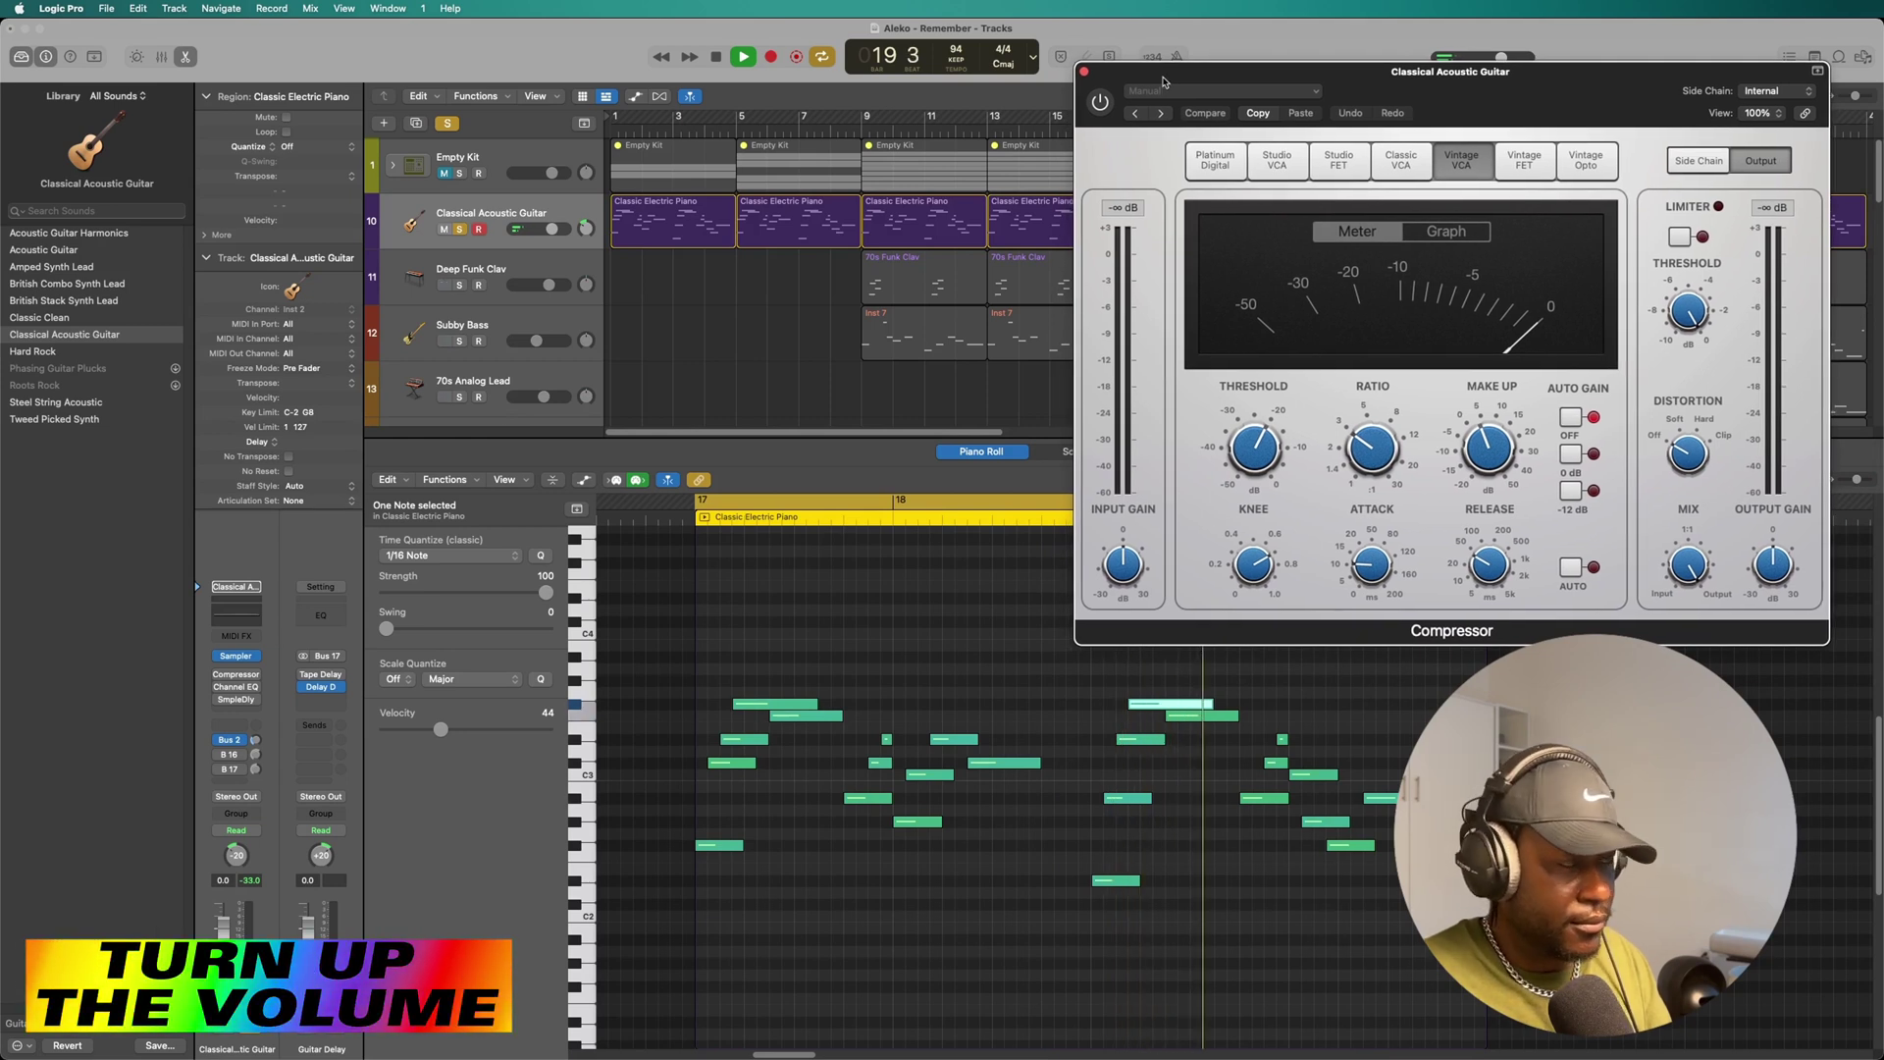
left_click(1103, 104)
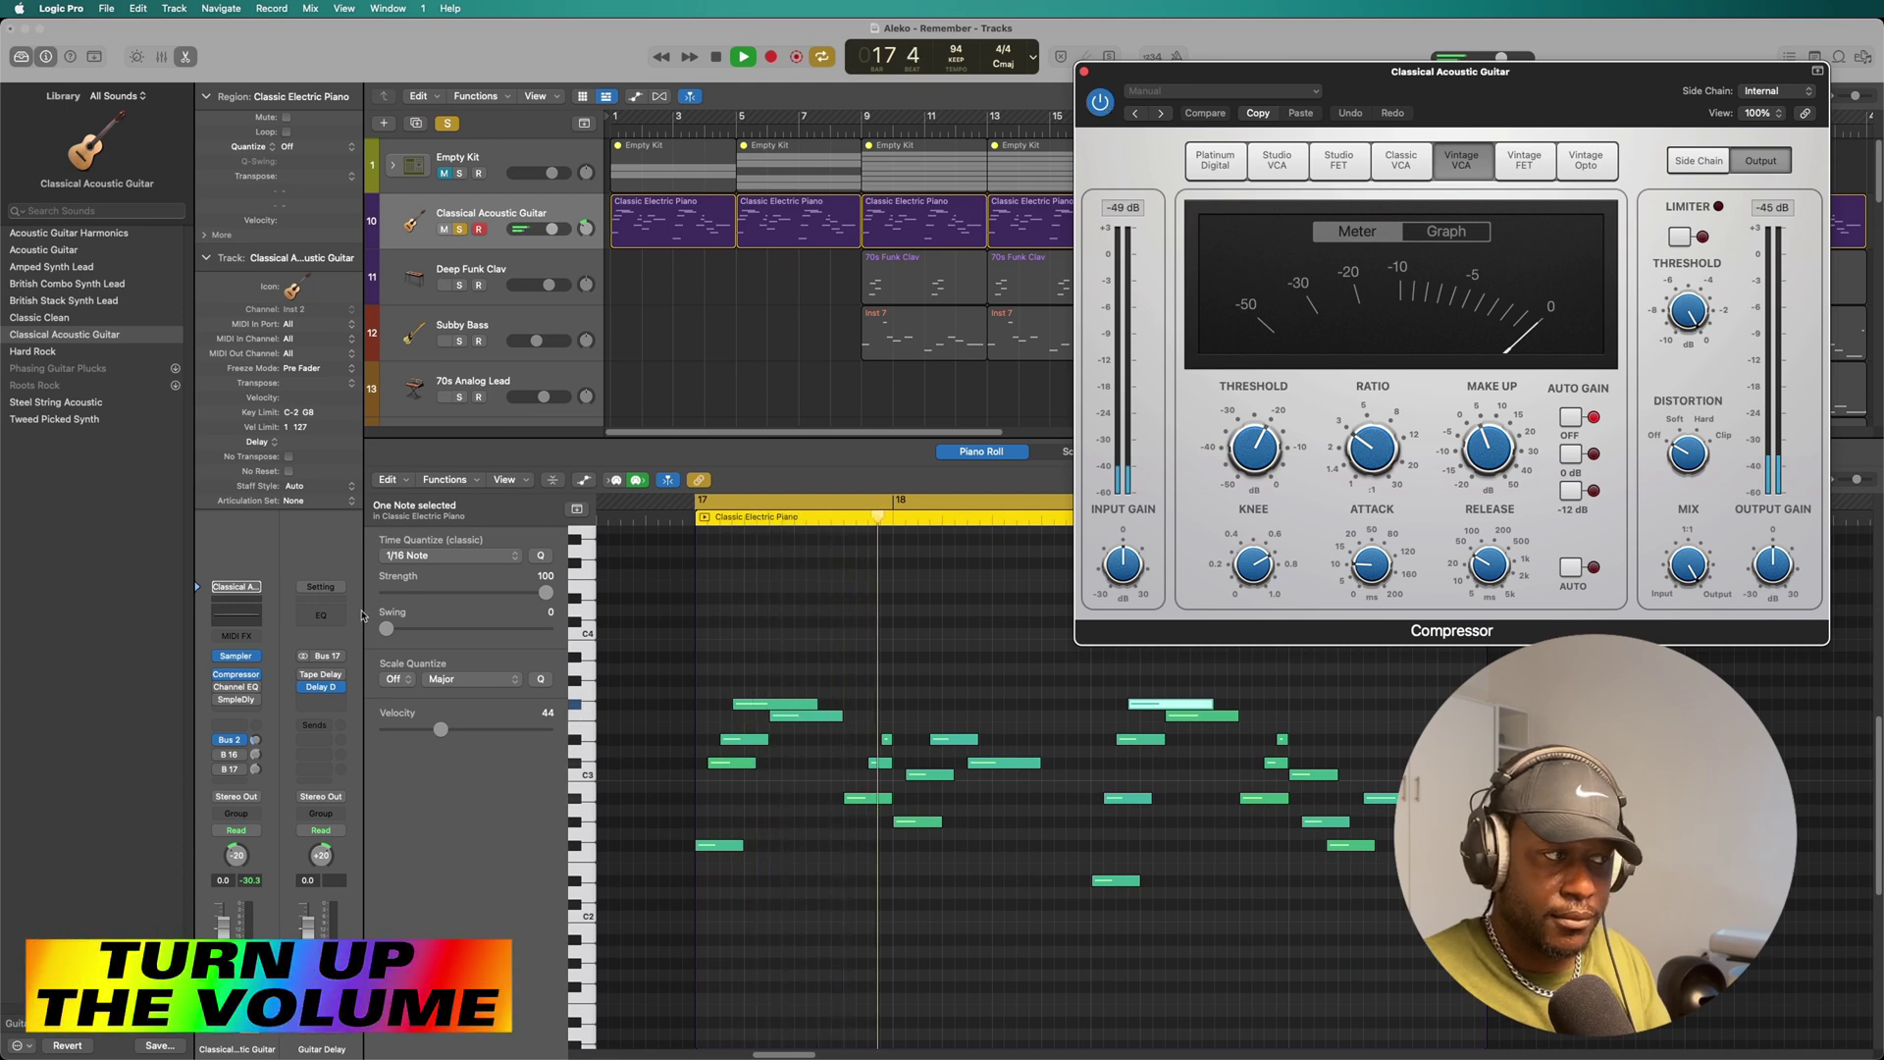
Turn on the guitar's Channel EQ and its Sample Delay with the 256 Samples preset, placing both plug-in windows side by side.
left_click(235, 687)
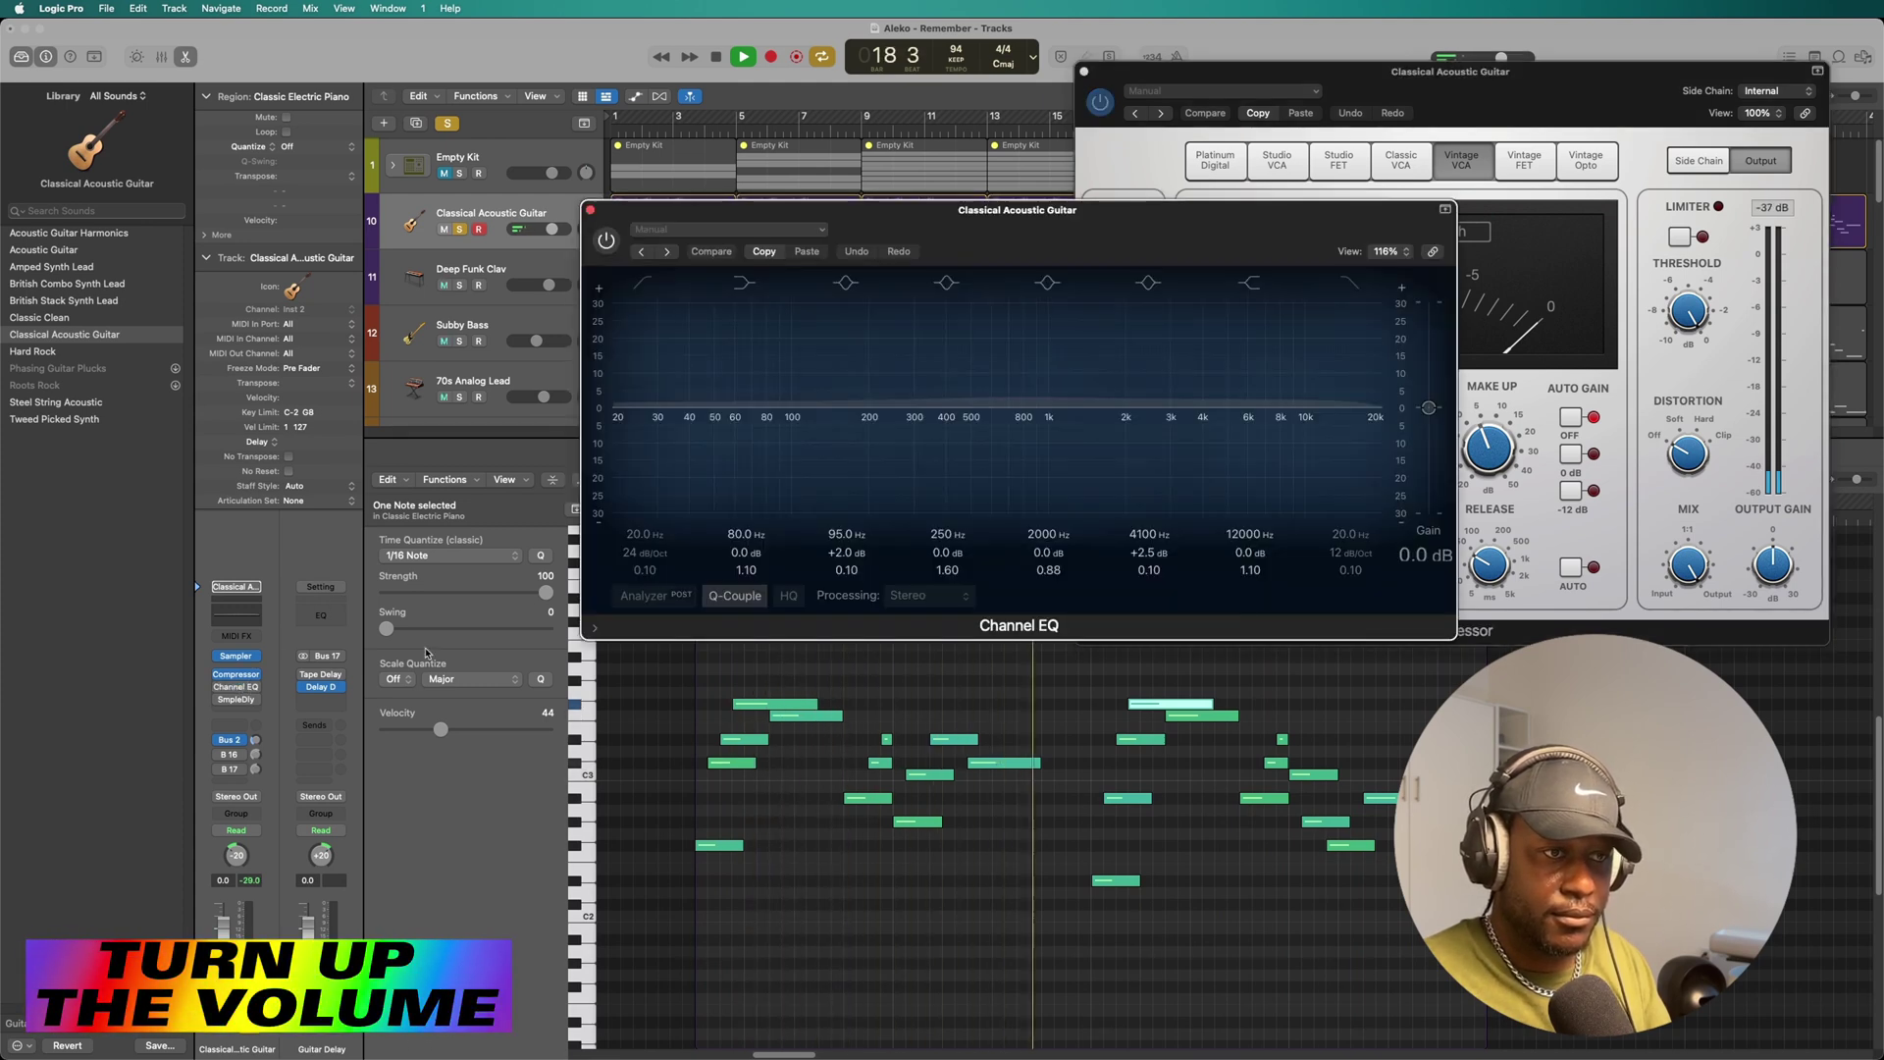
left_click_drag(908, 211, 514, 96)
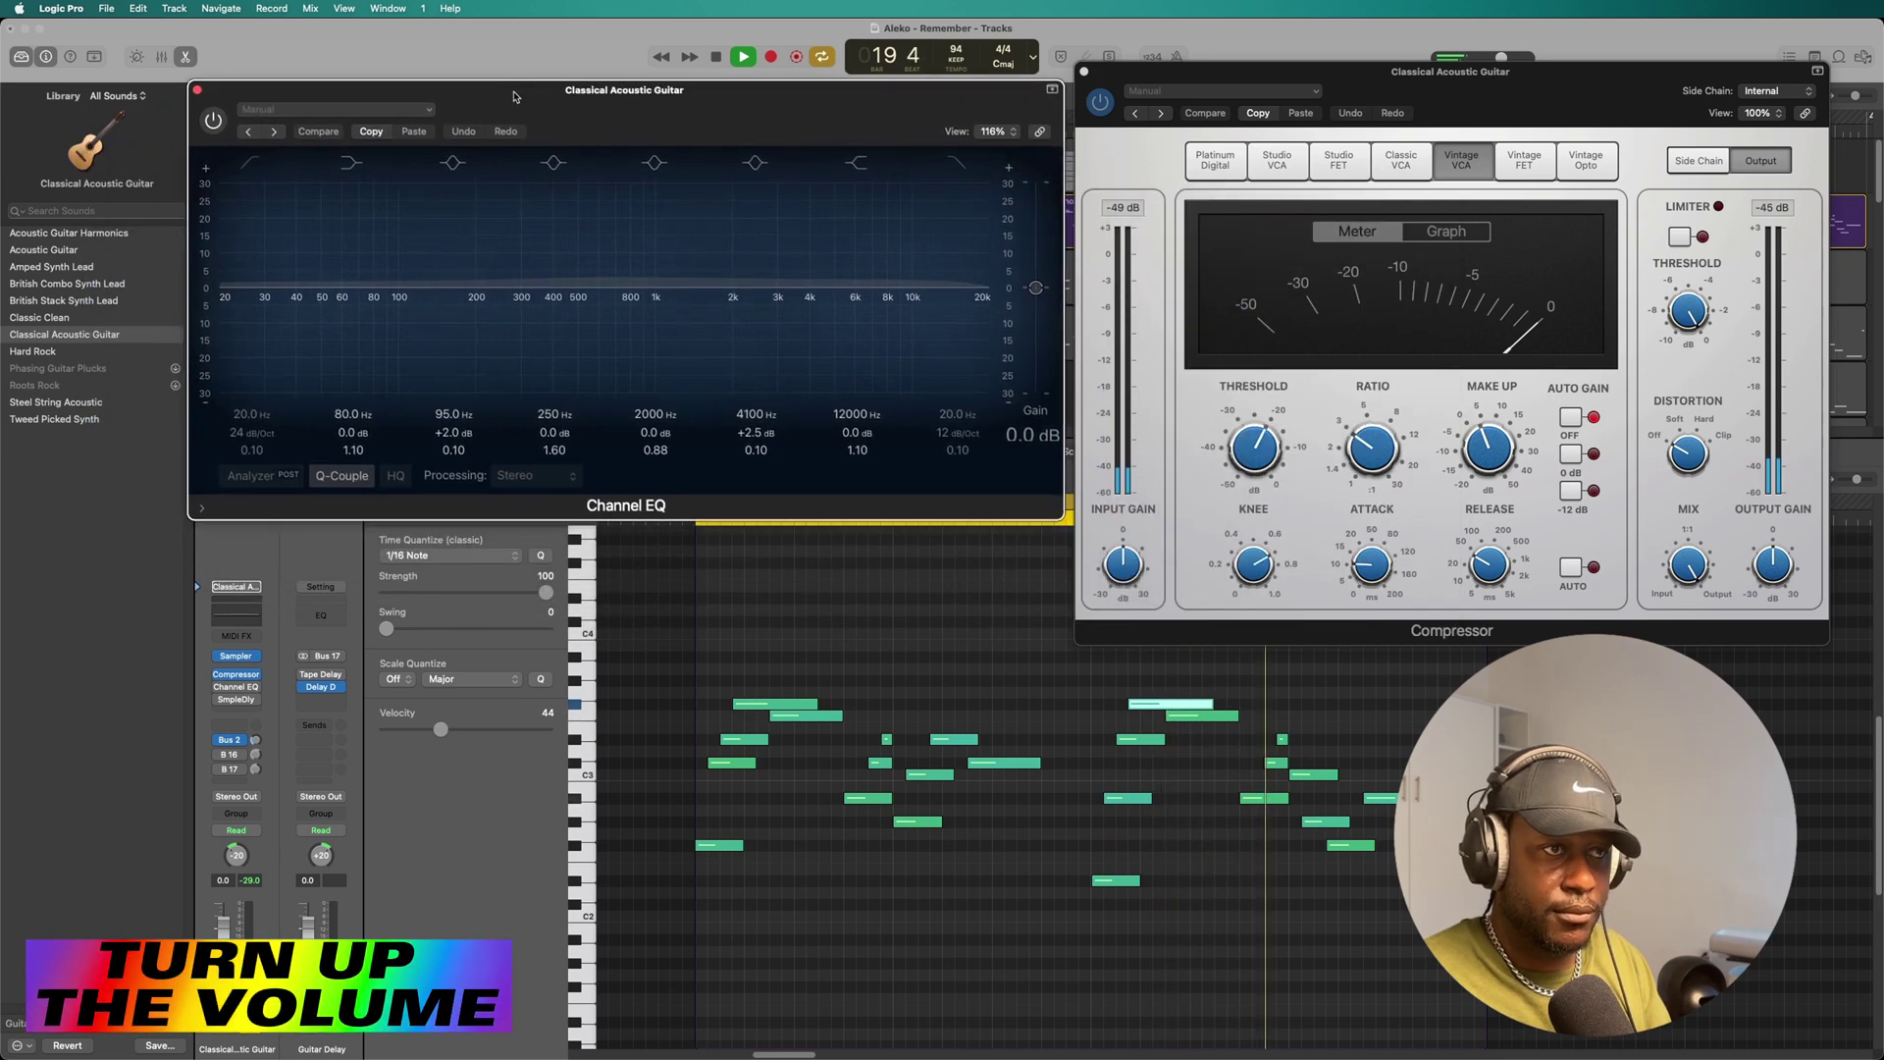
left_click(213, 120)
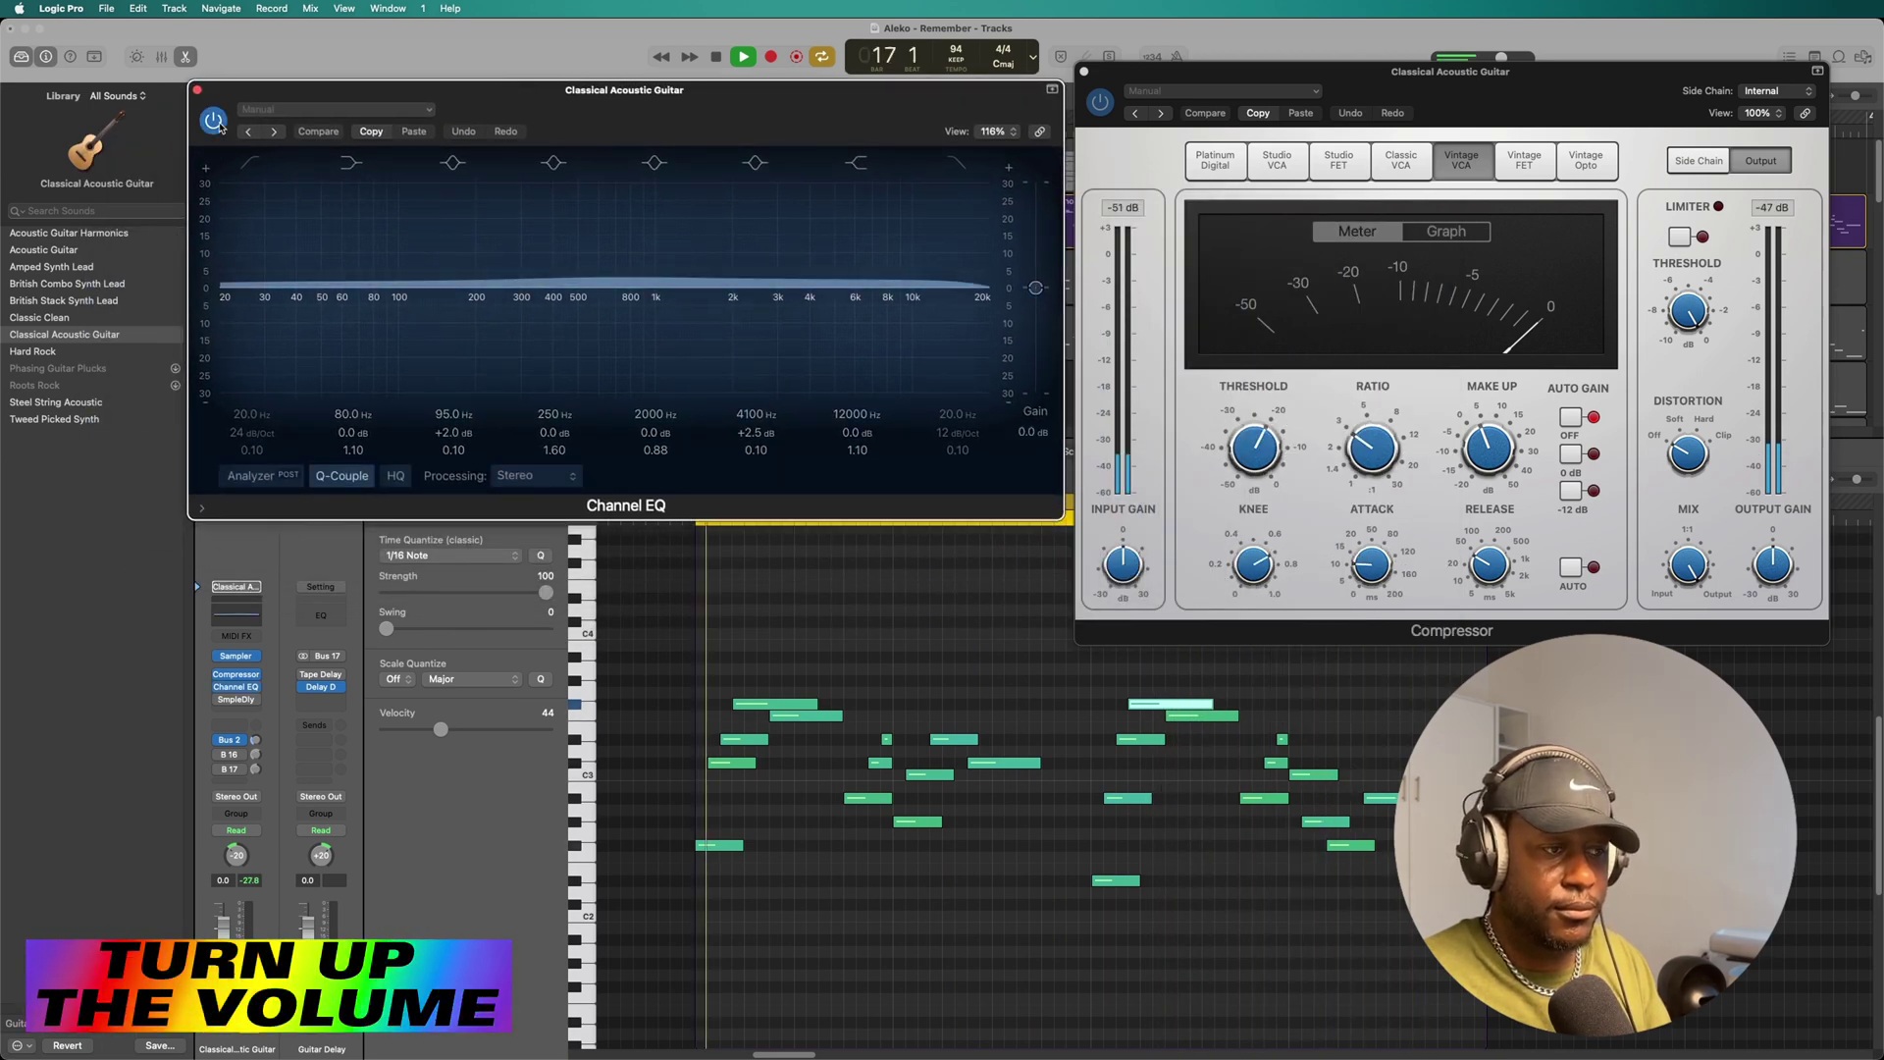
left_click(236, 703)
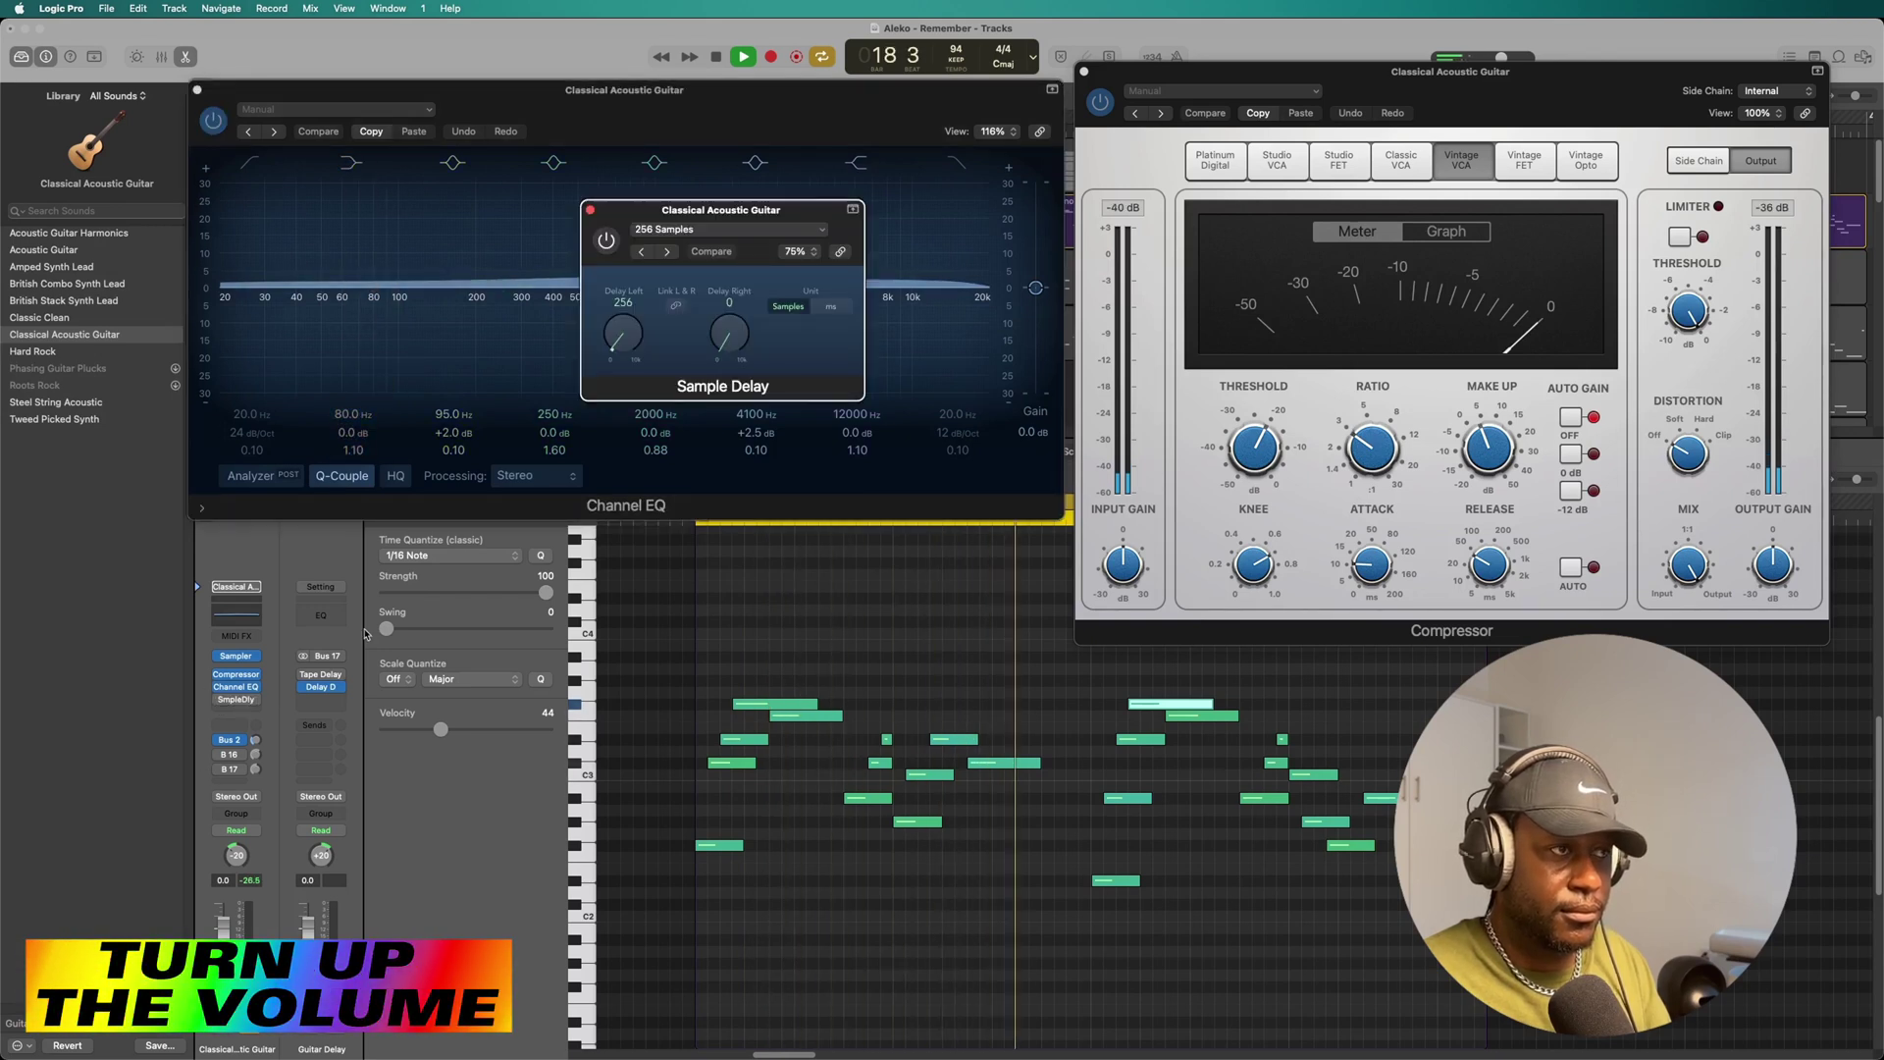
left_click_drag(665, 213, 842, 437)
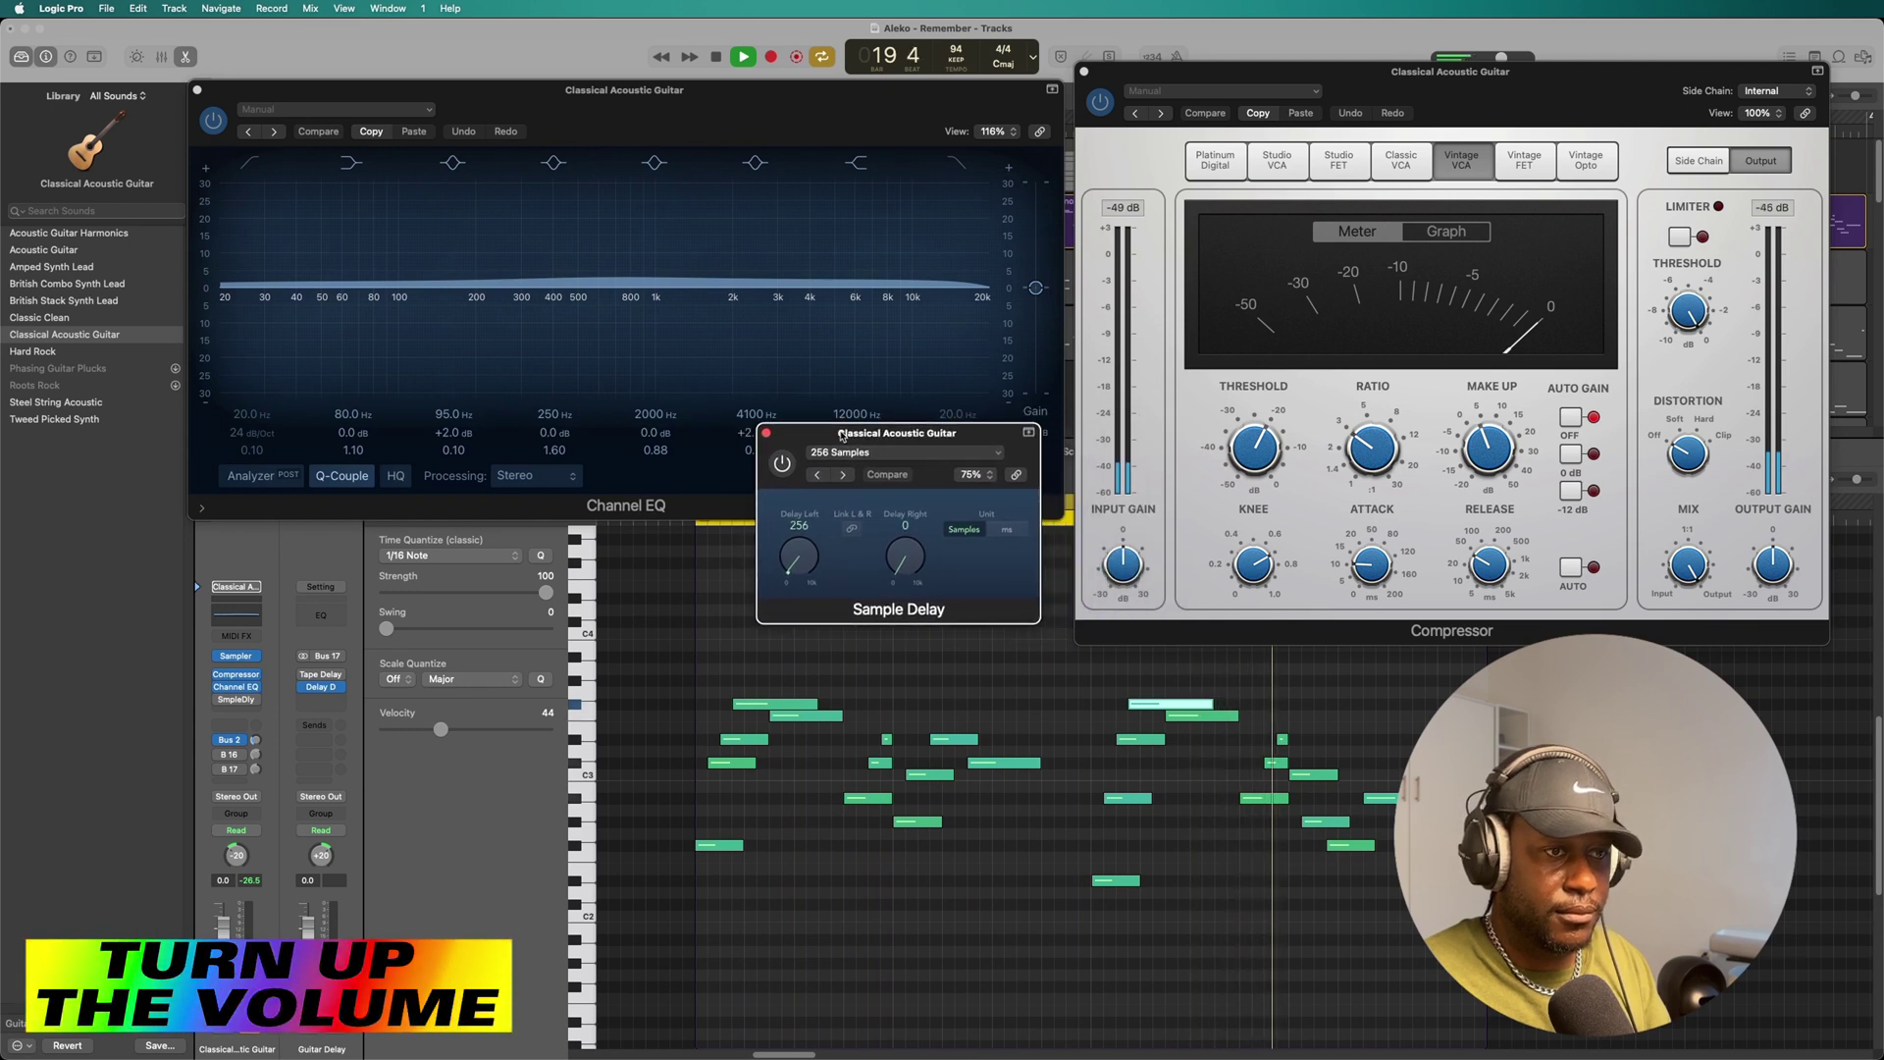
left_click(781, 464)
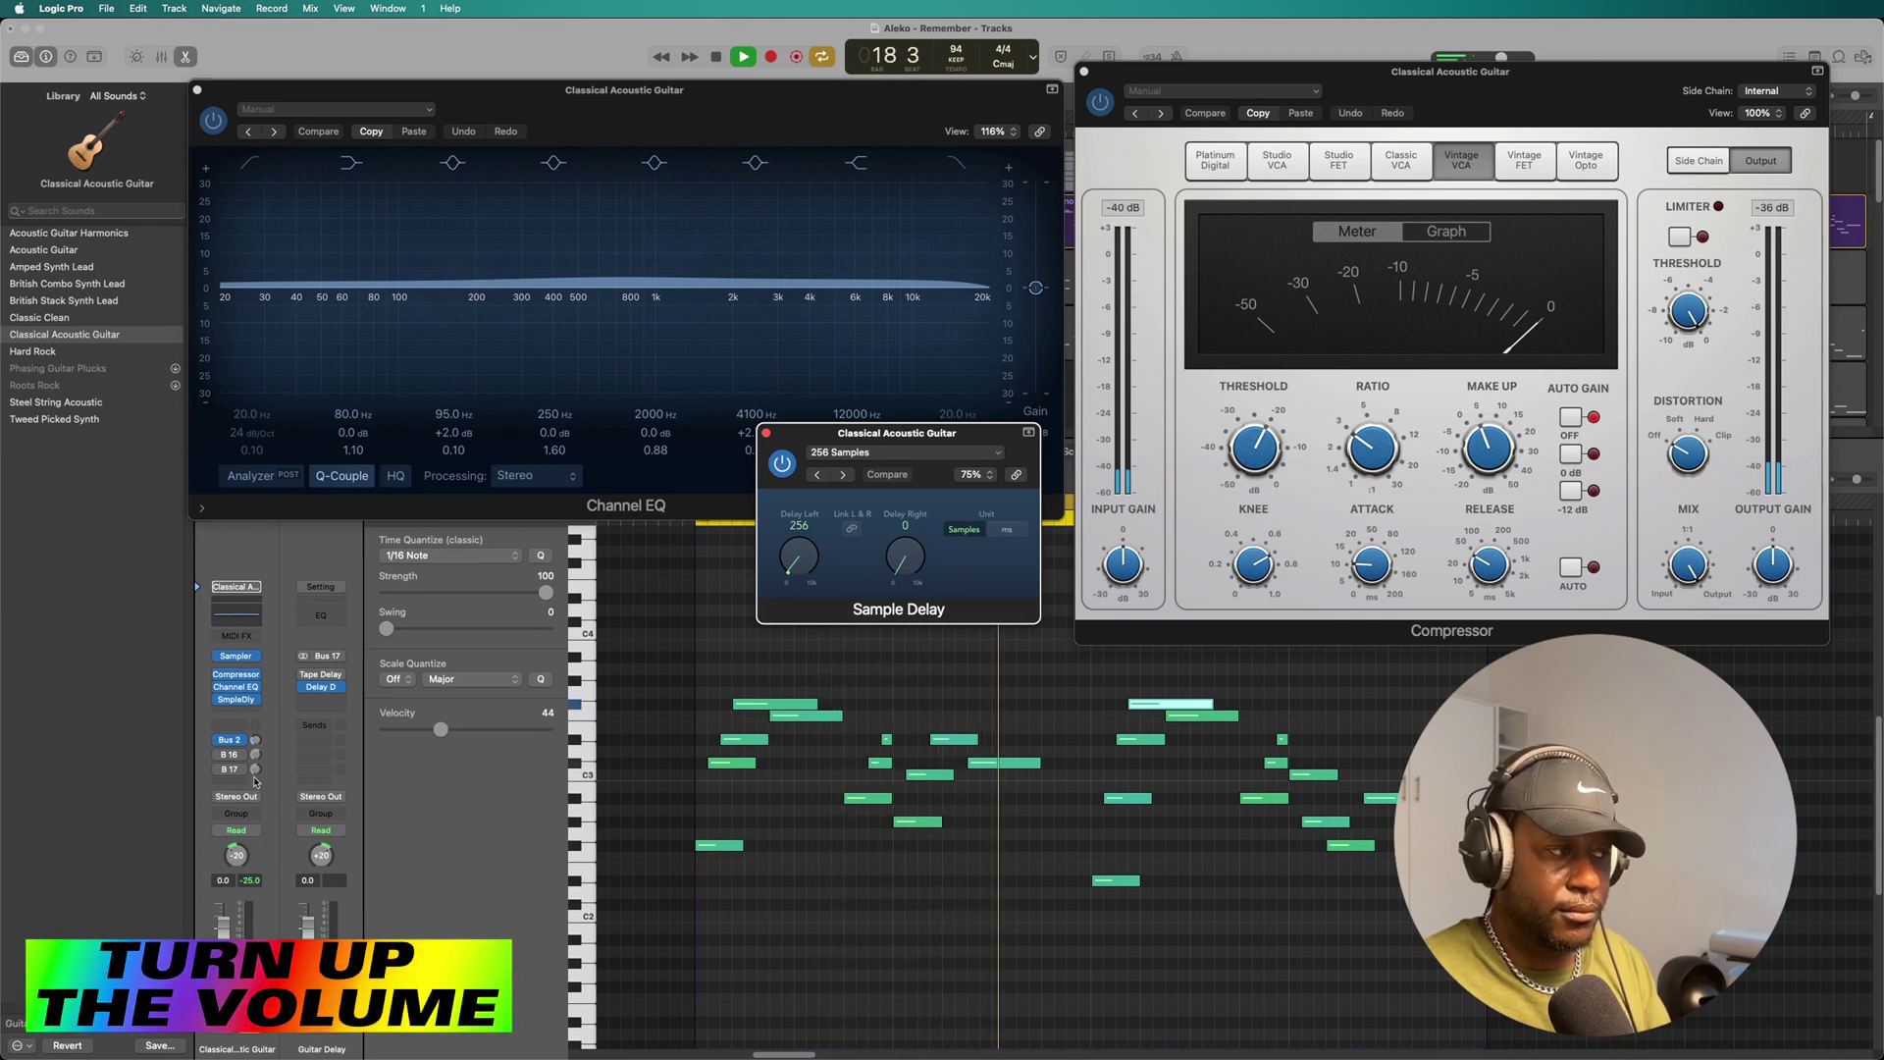
Activate the guitar's Bus 16 send to Guitar Verb and display its SilverVerb settings.
mouse_move(244, 770)
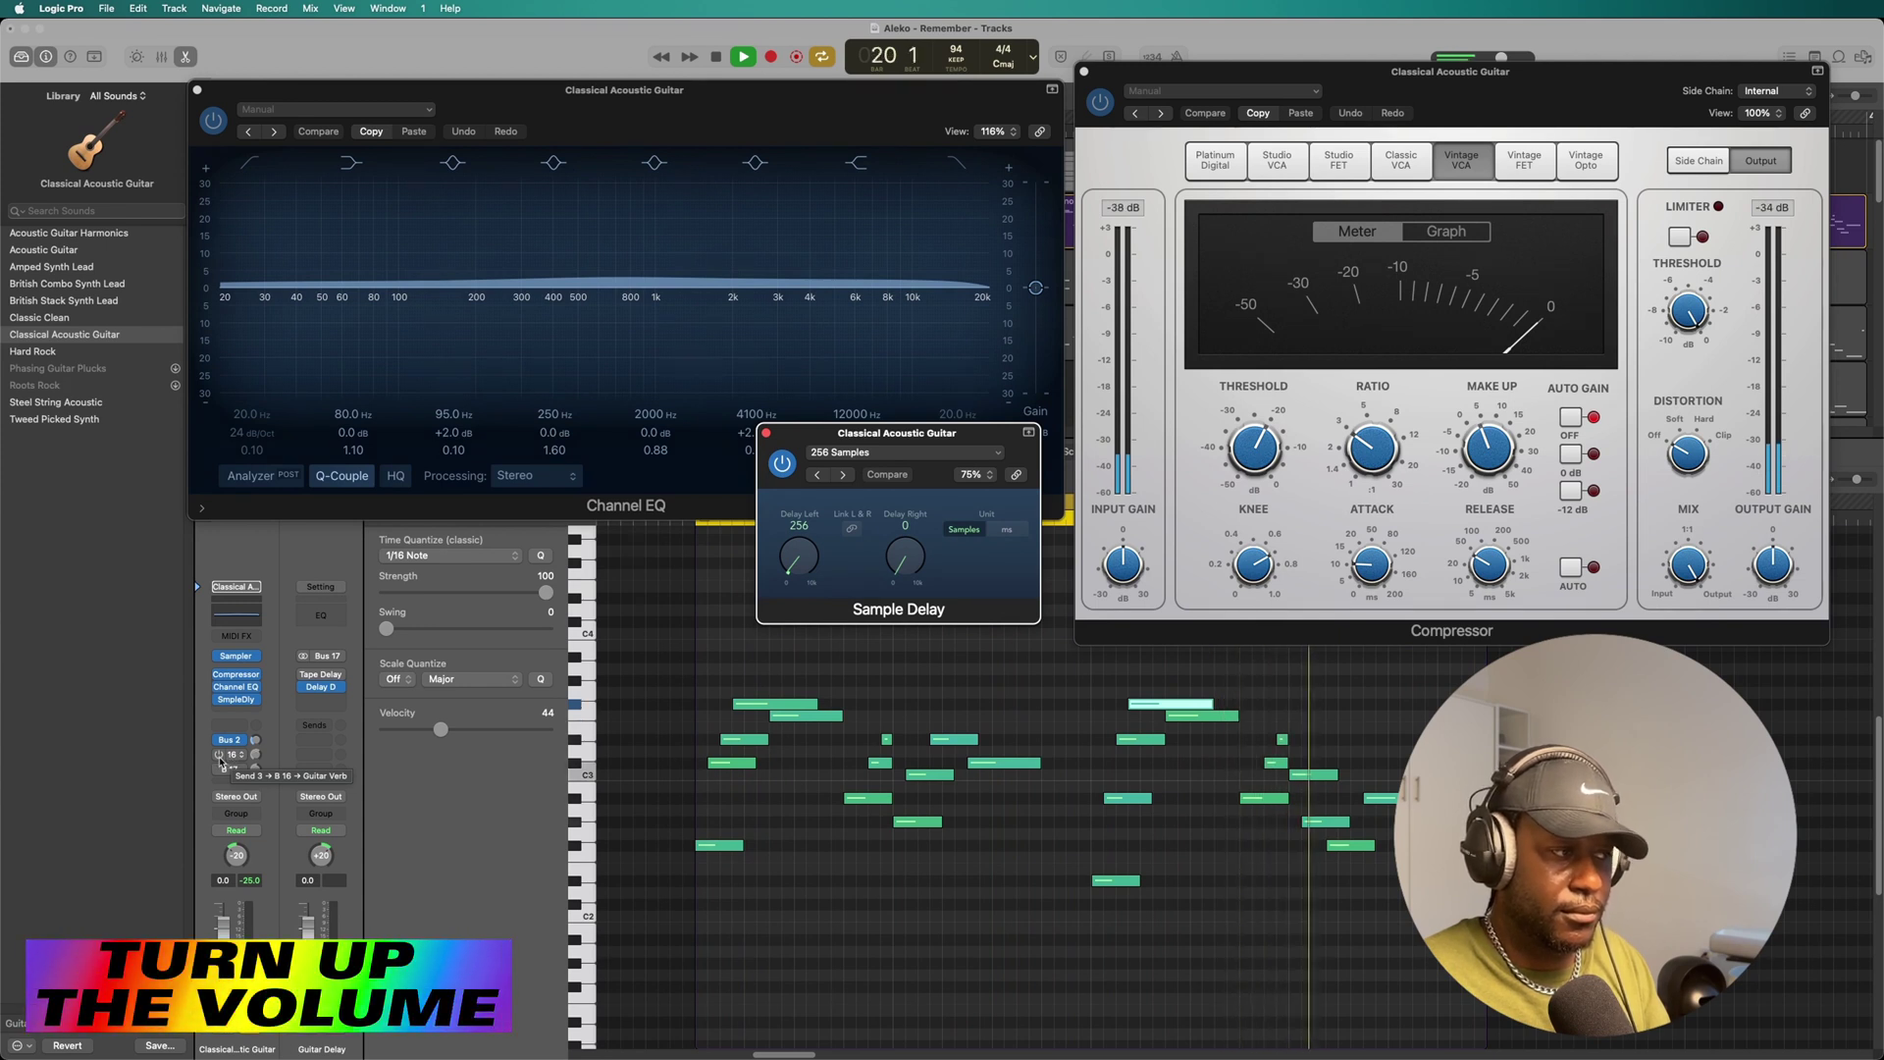
left_click(221, 756)
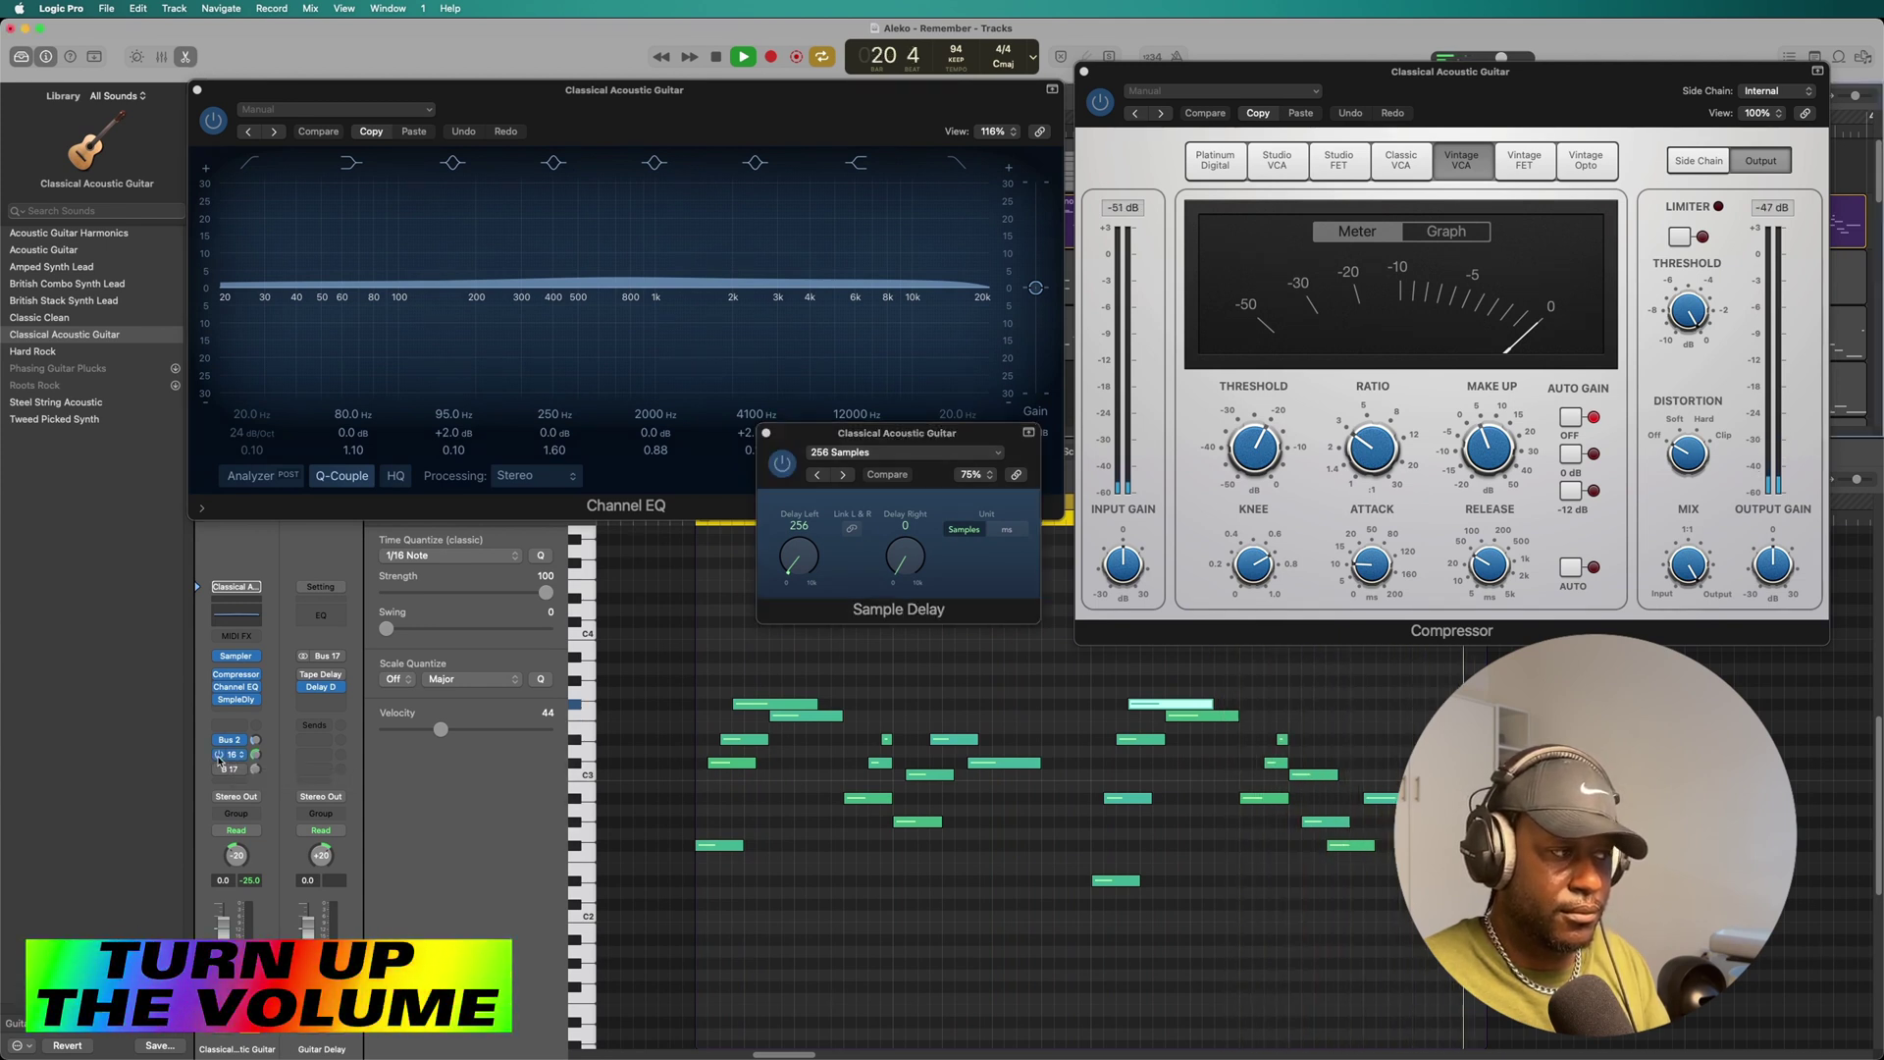
left_click(258, 760)
left_click(321, 674)
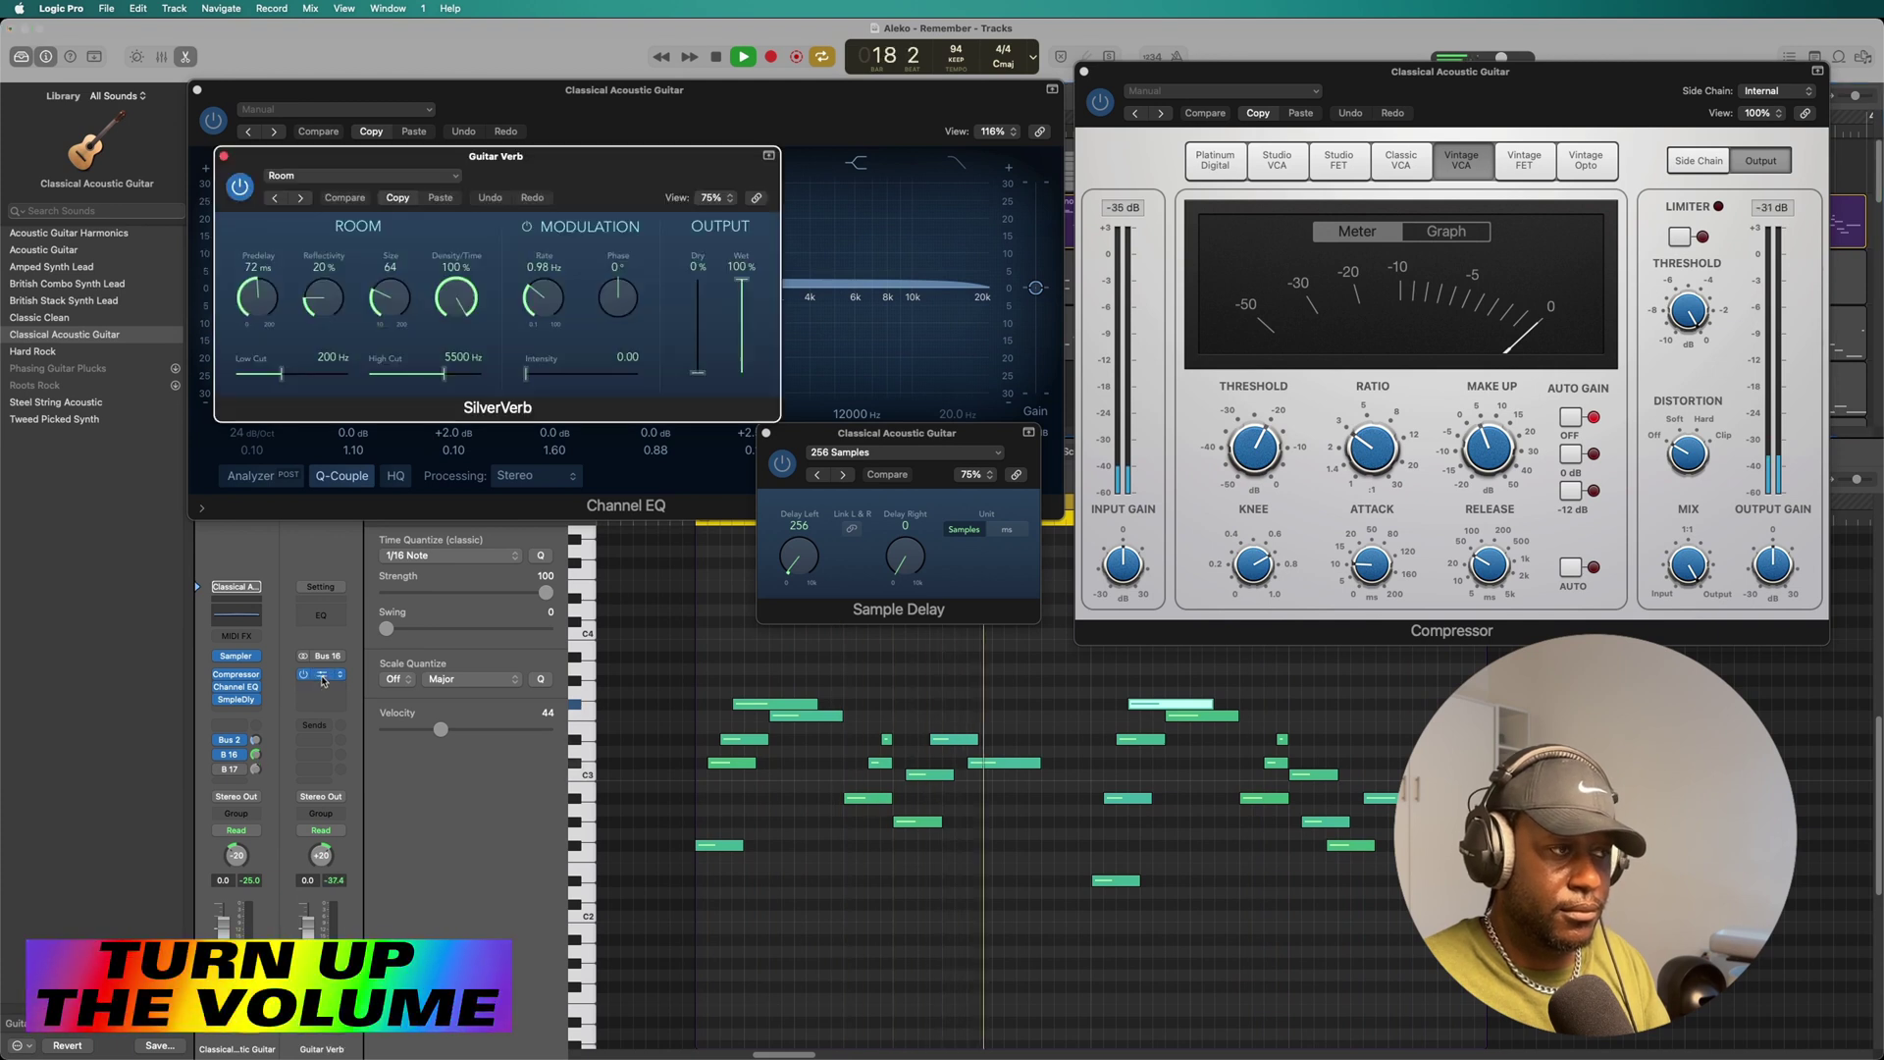
left_click_drag(605, 166, 612, 327)
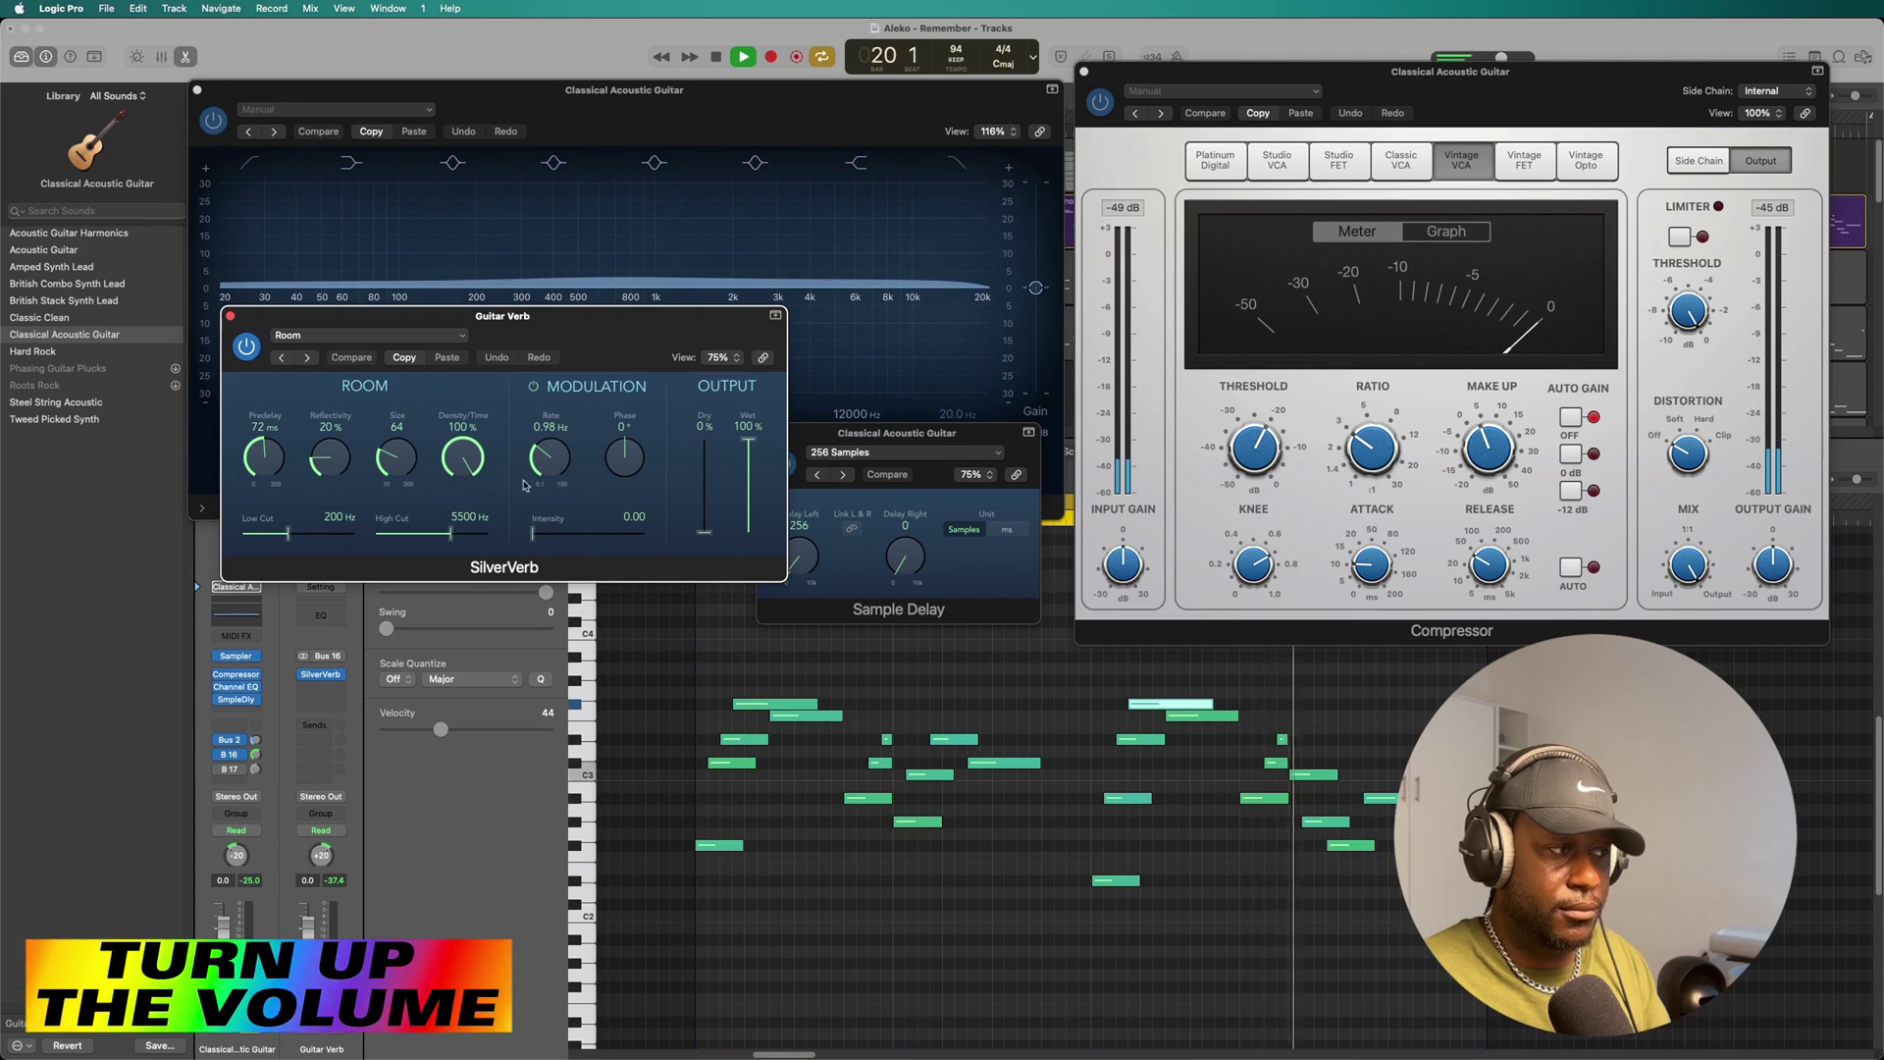
Activate the guitar's Bus 17 send to Guitar Delay, display its Delay Designer, and stop playback after listening.
left_click(221, 773)
left_click(221, 773)
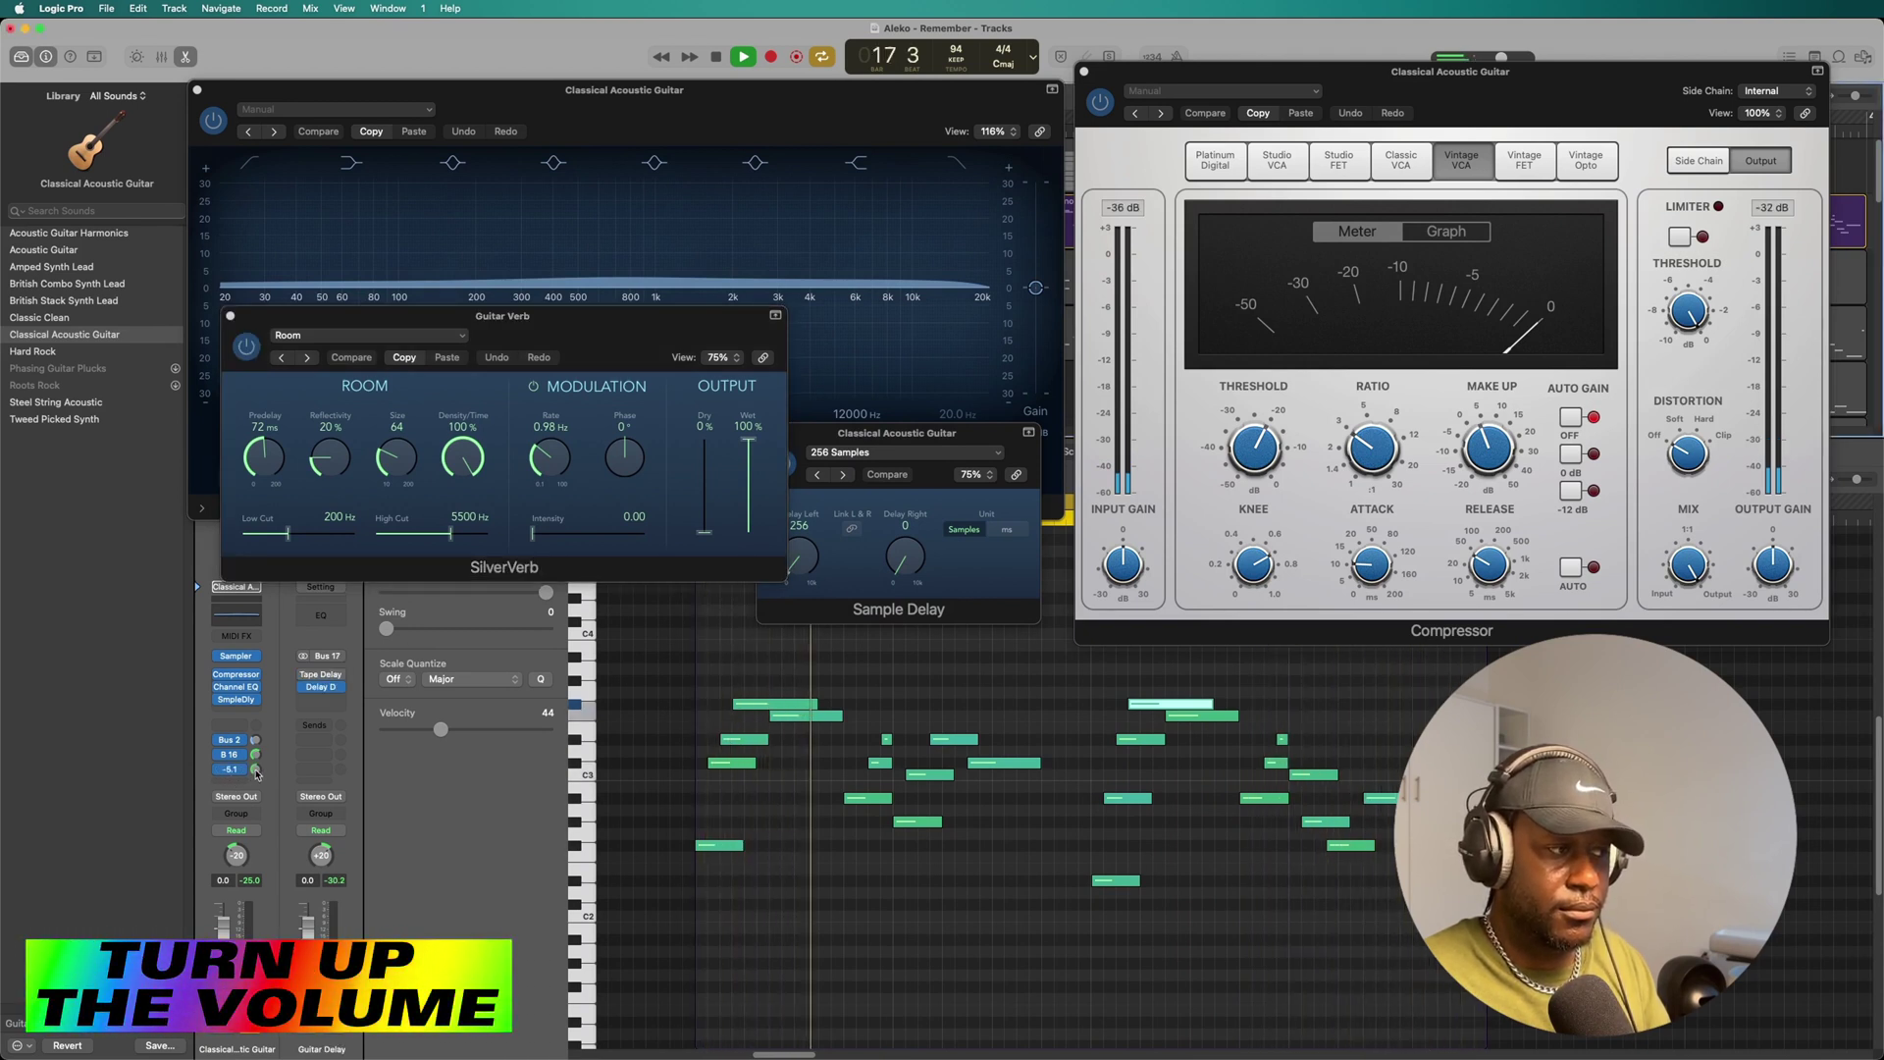
left_click(323, 687)
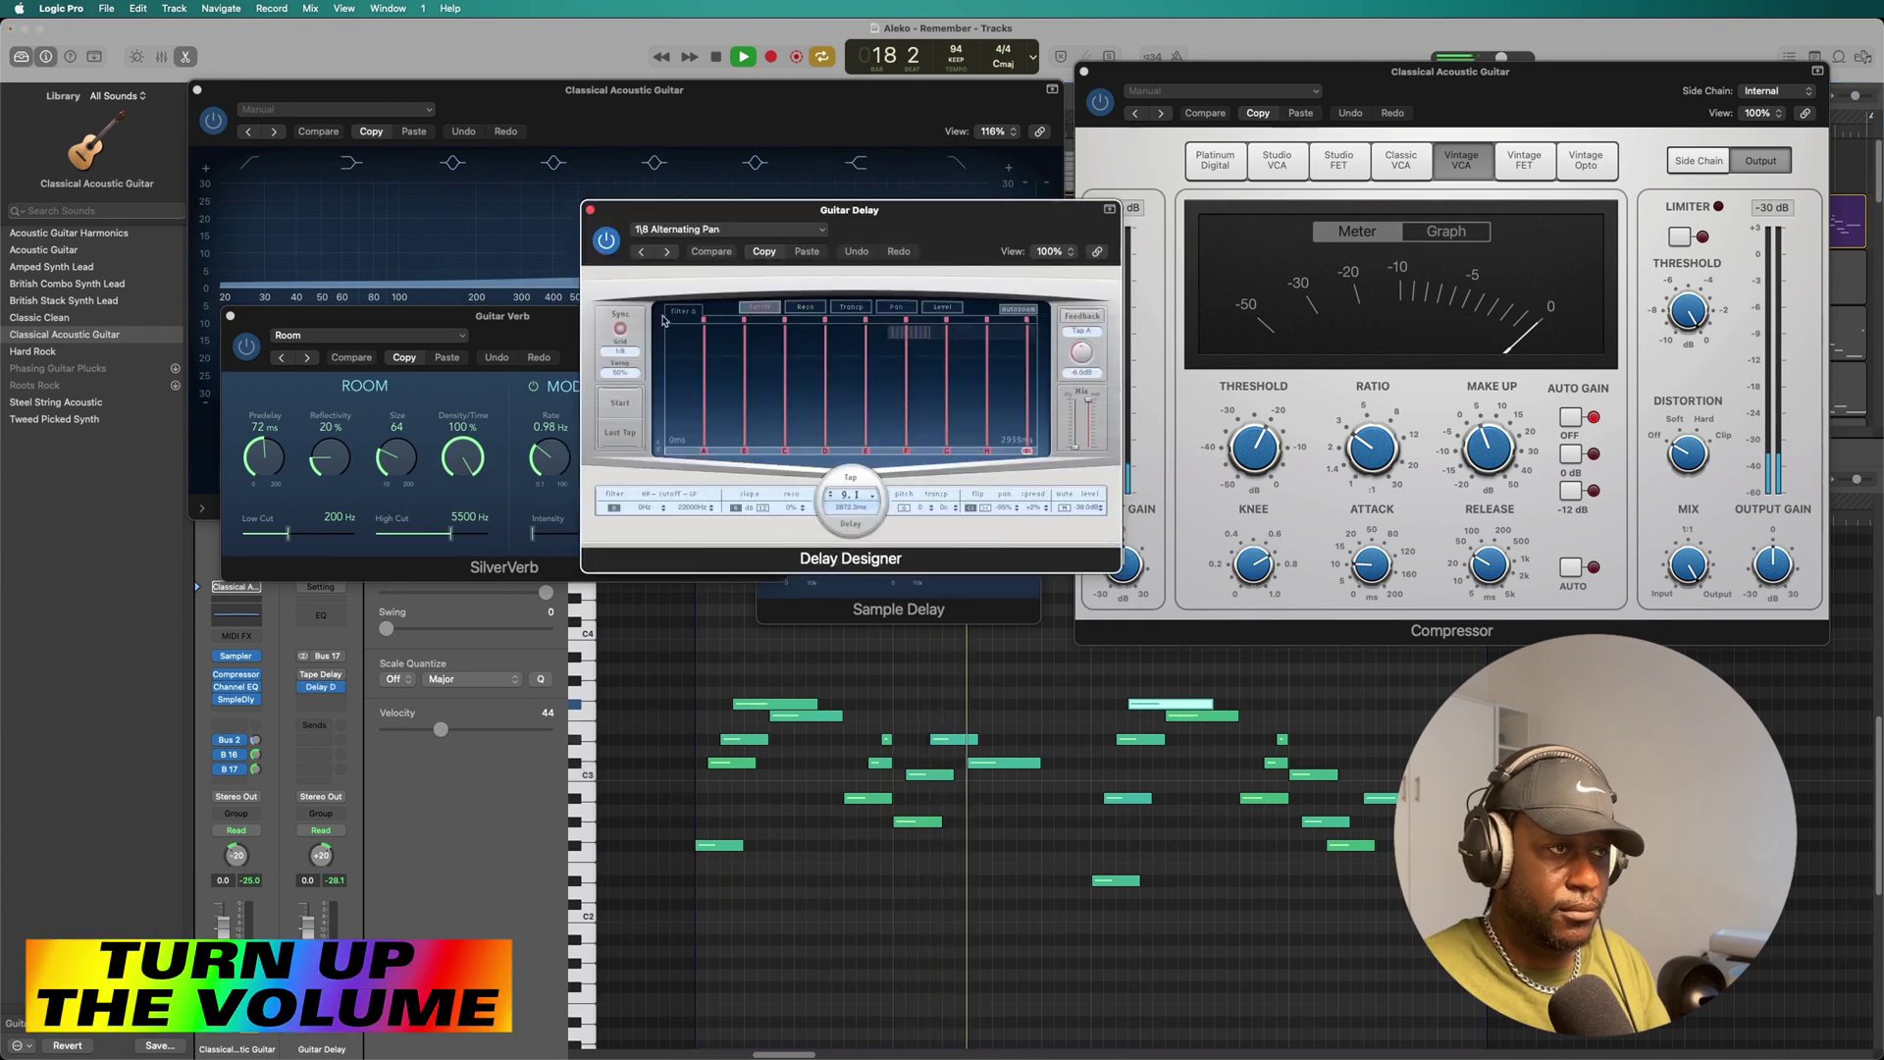
left_click_drag(872, 217, 1119, 297)
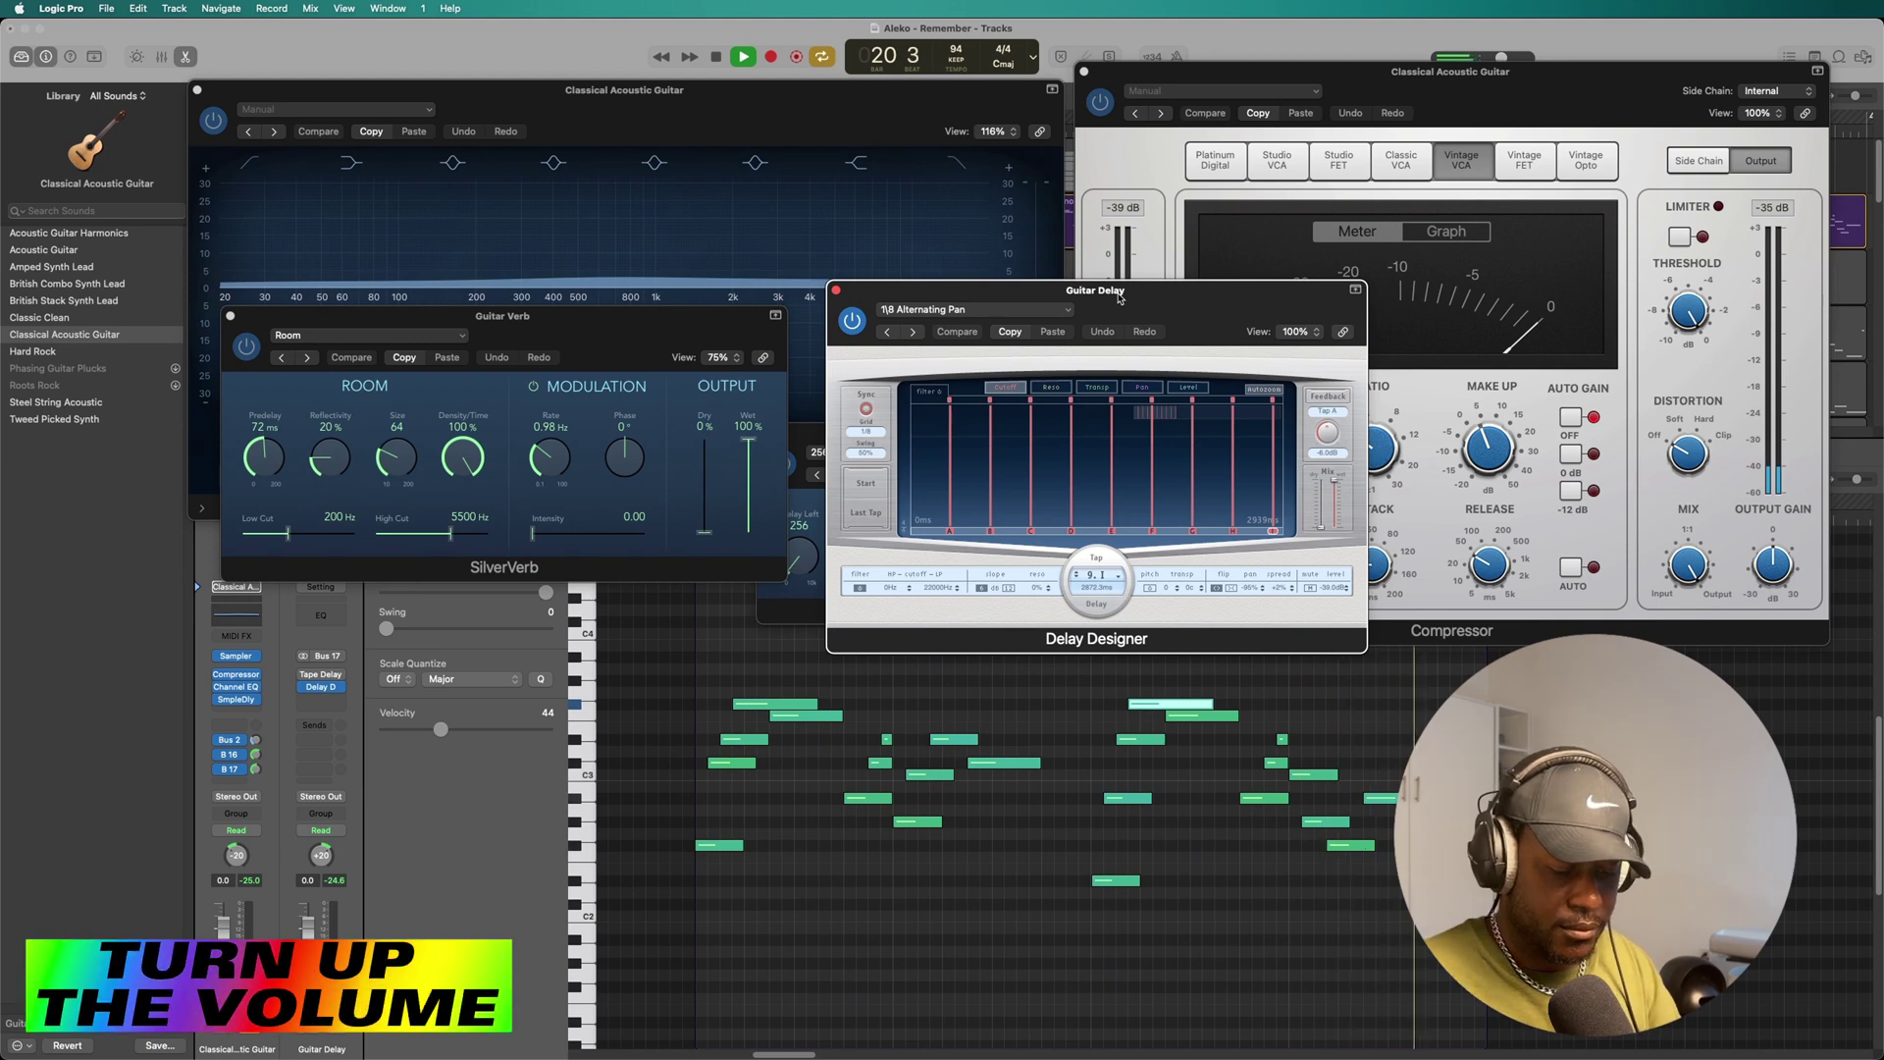
key("space")
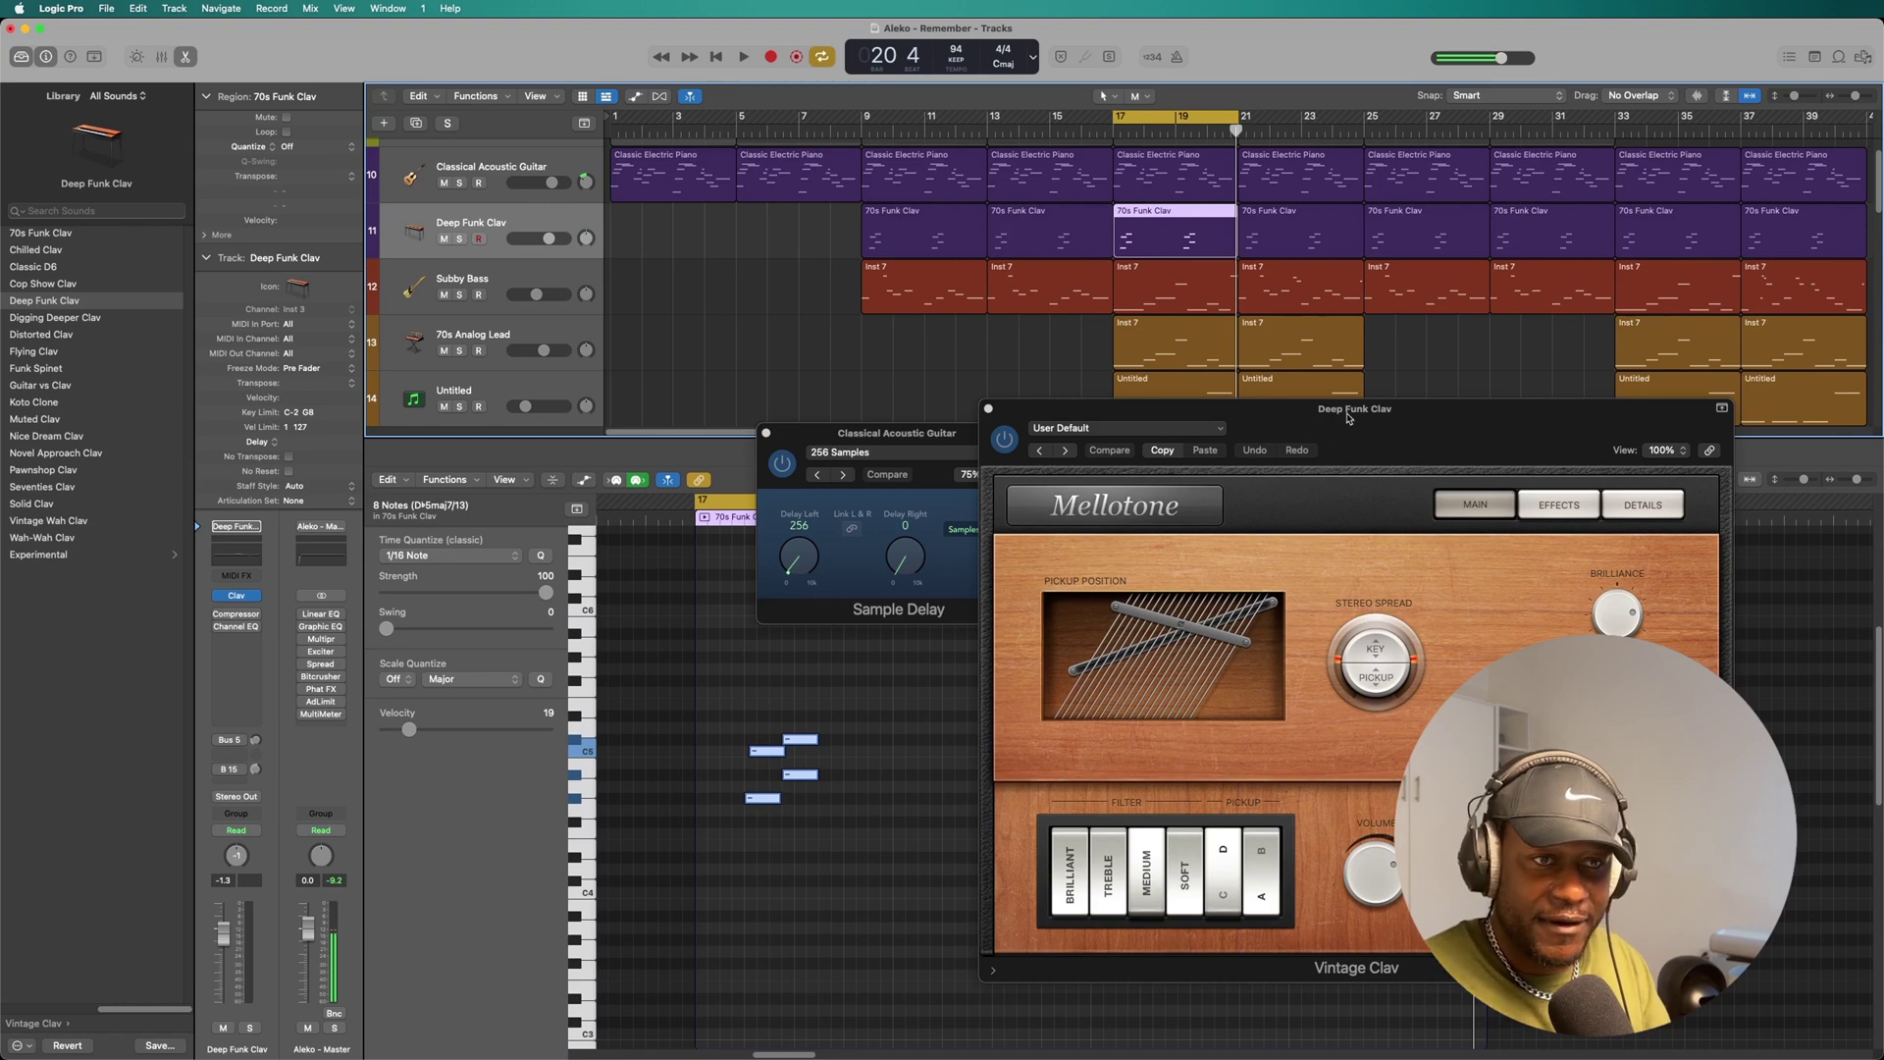
Play the Deep Funk Clav track soloed with its Vintage Clav instrument in view, and close the guitar's Sample Delay window.
left_click_drag(1349, 418, 1351, 341)
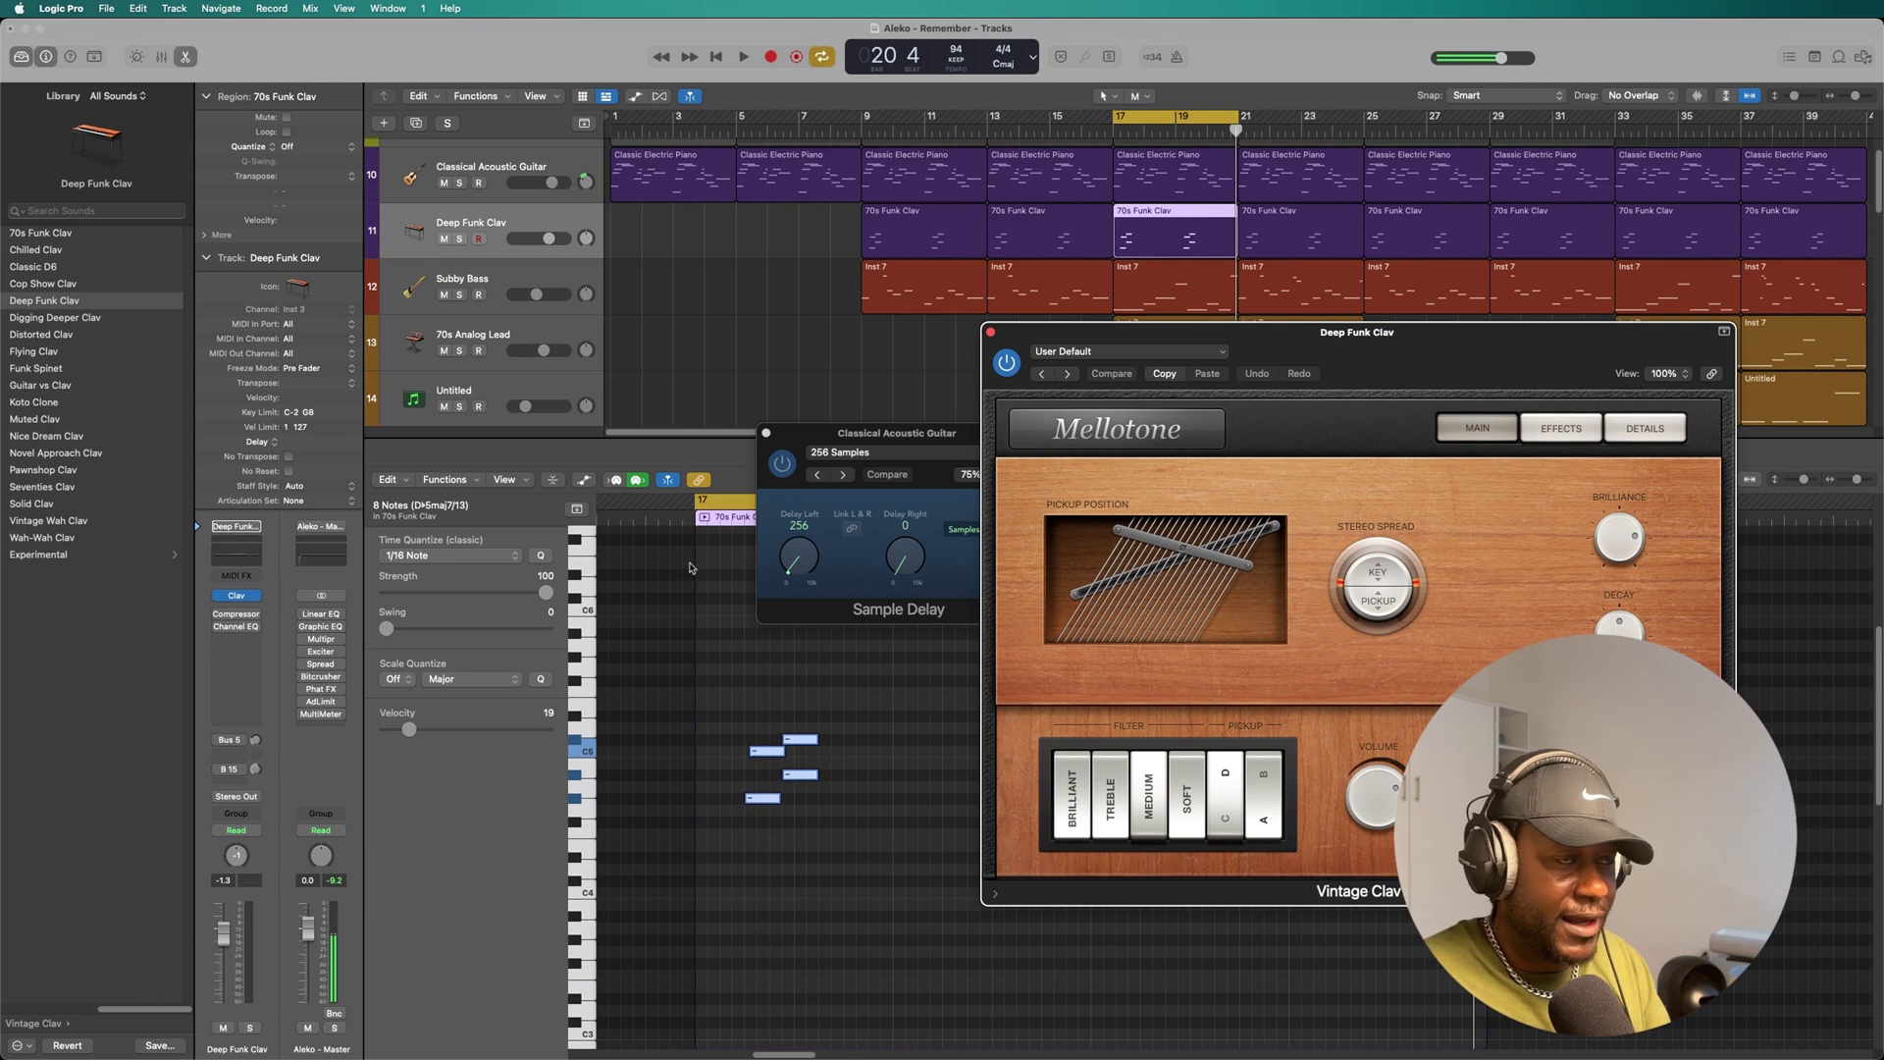
left_click_drag(1296, 340, 1410, 301)
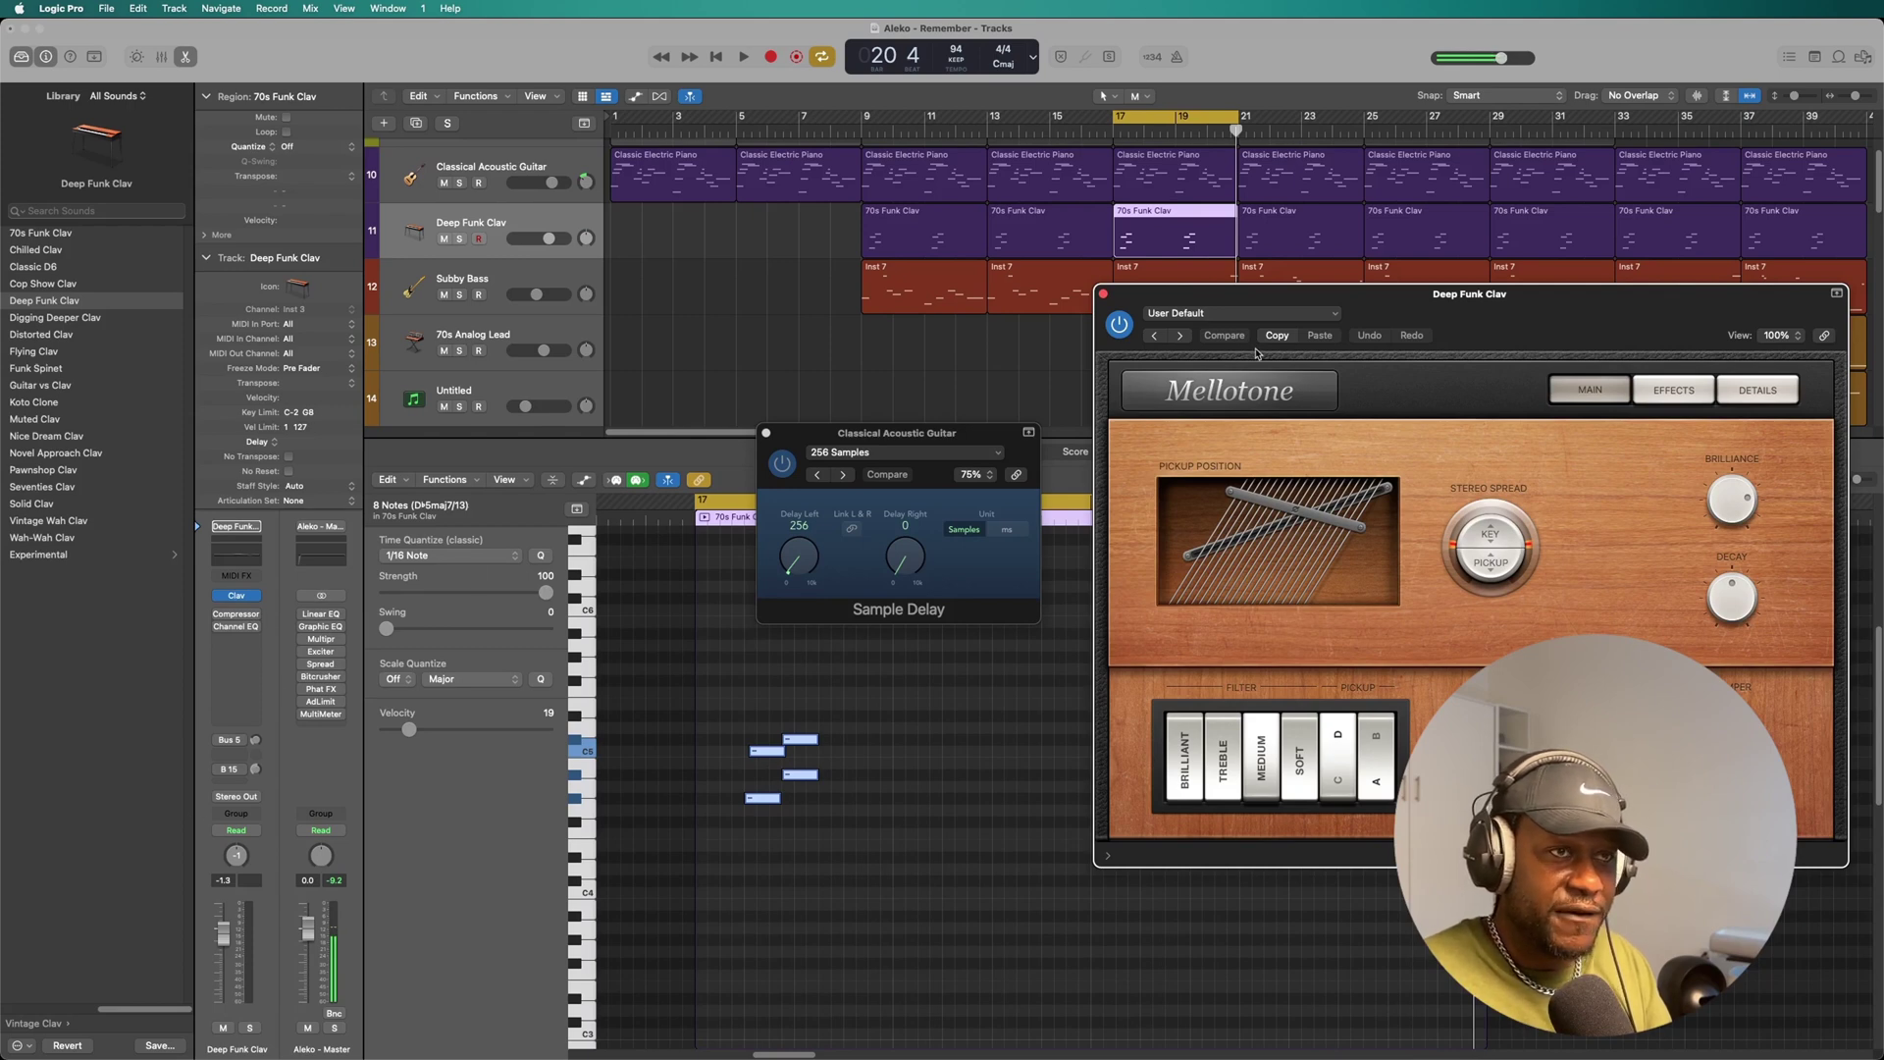
key("s")
left_click(741, 56)
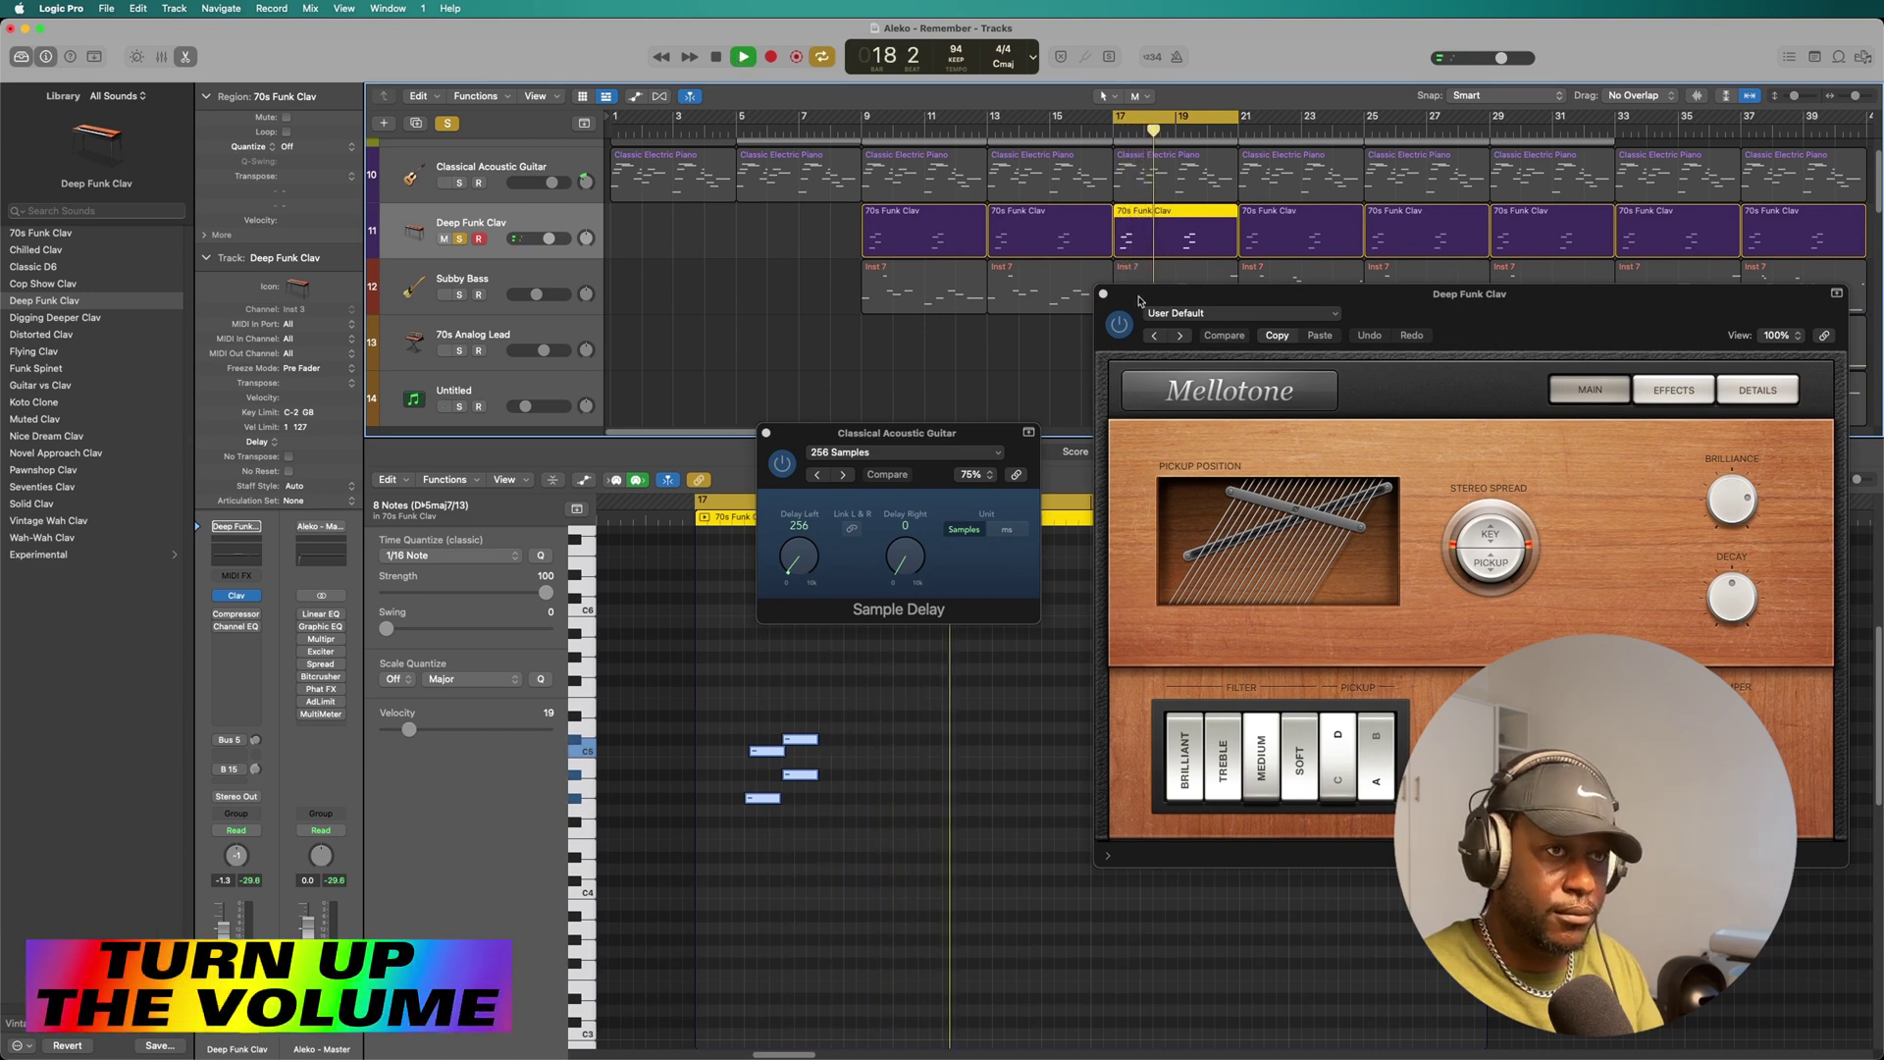
left_click_drag(1140, 298, 1221, 84)
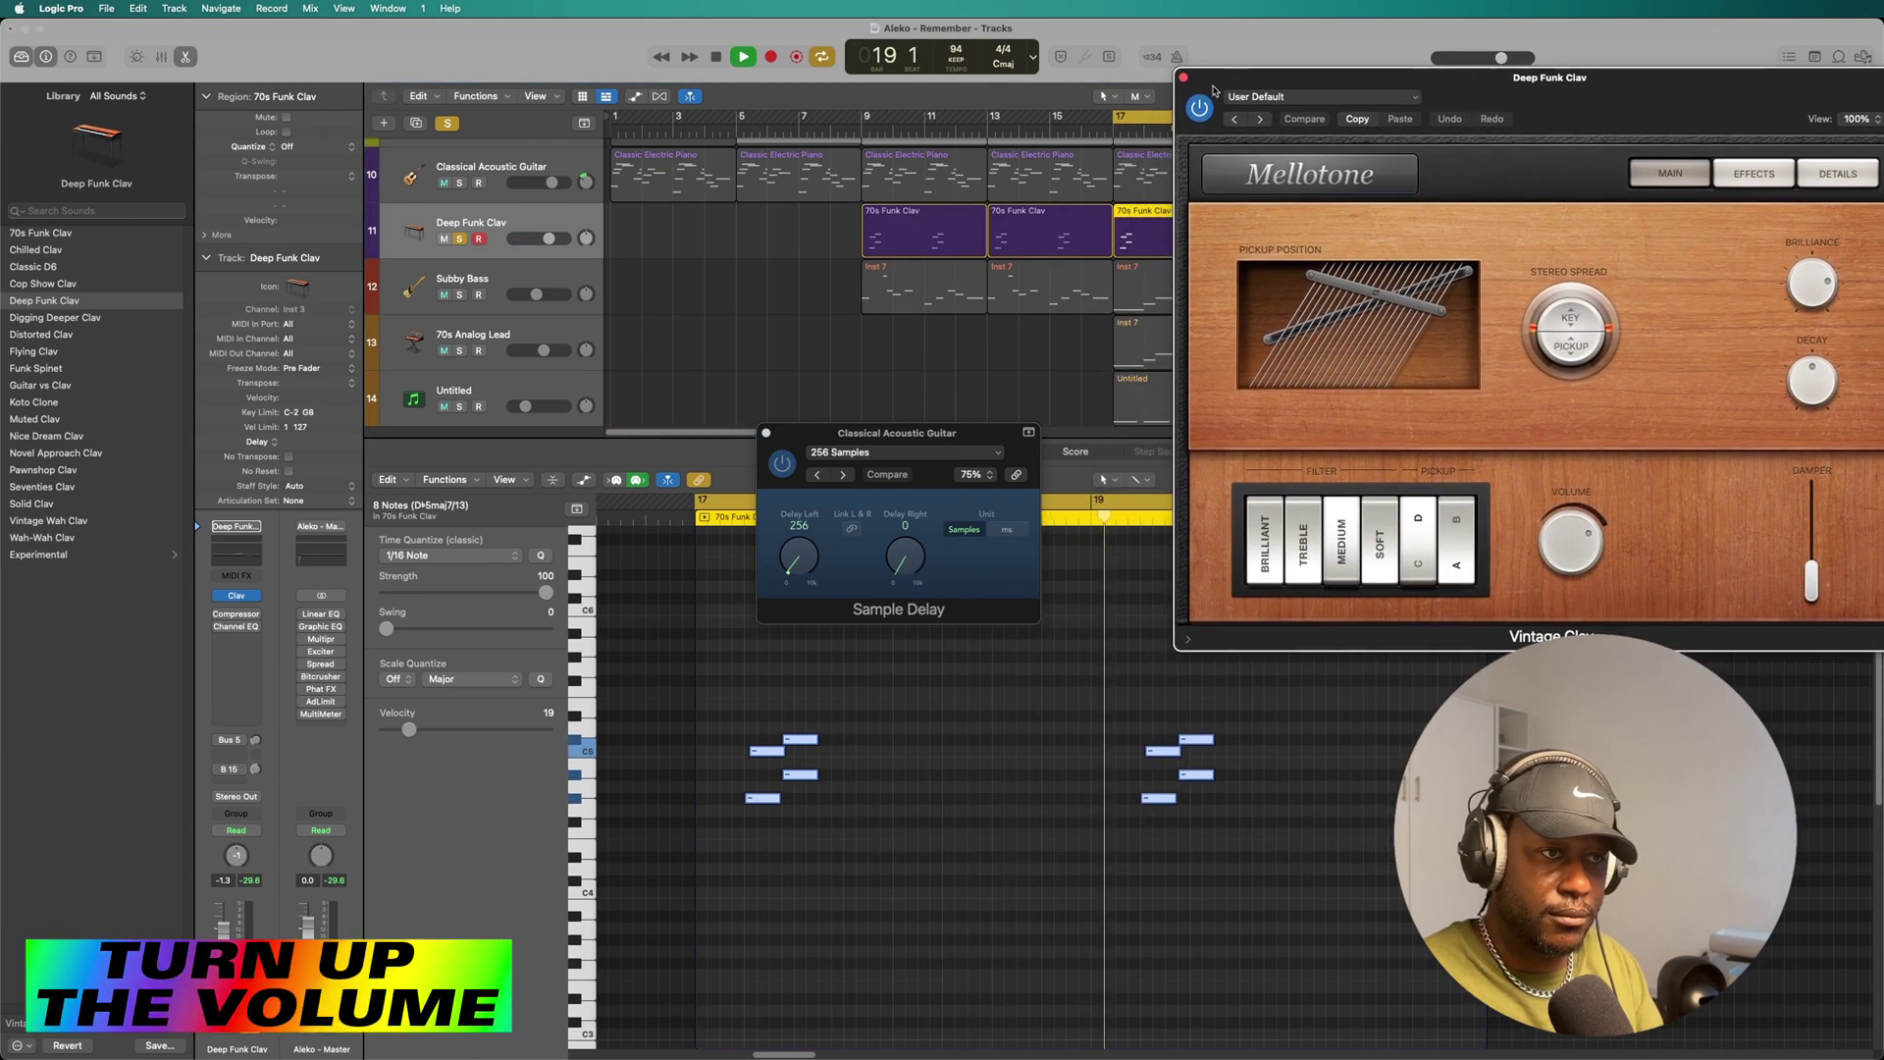
left_click(767, 433)
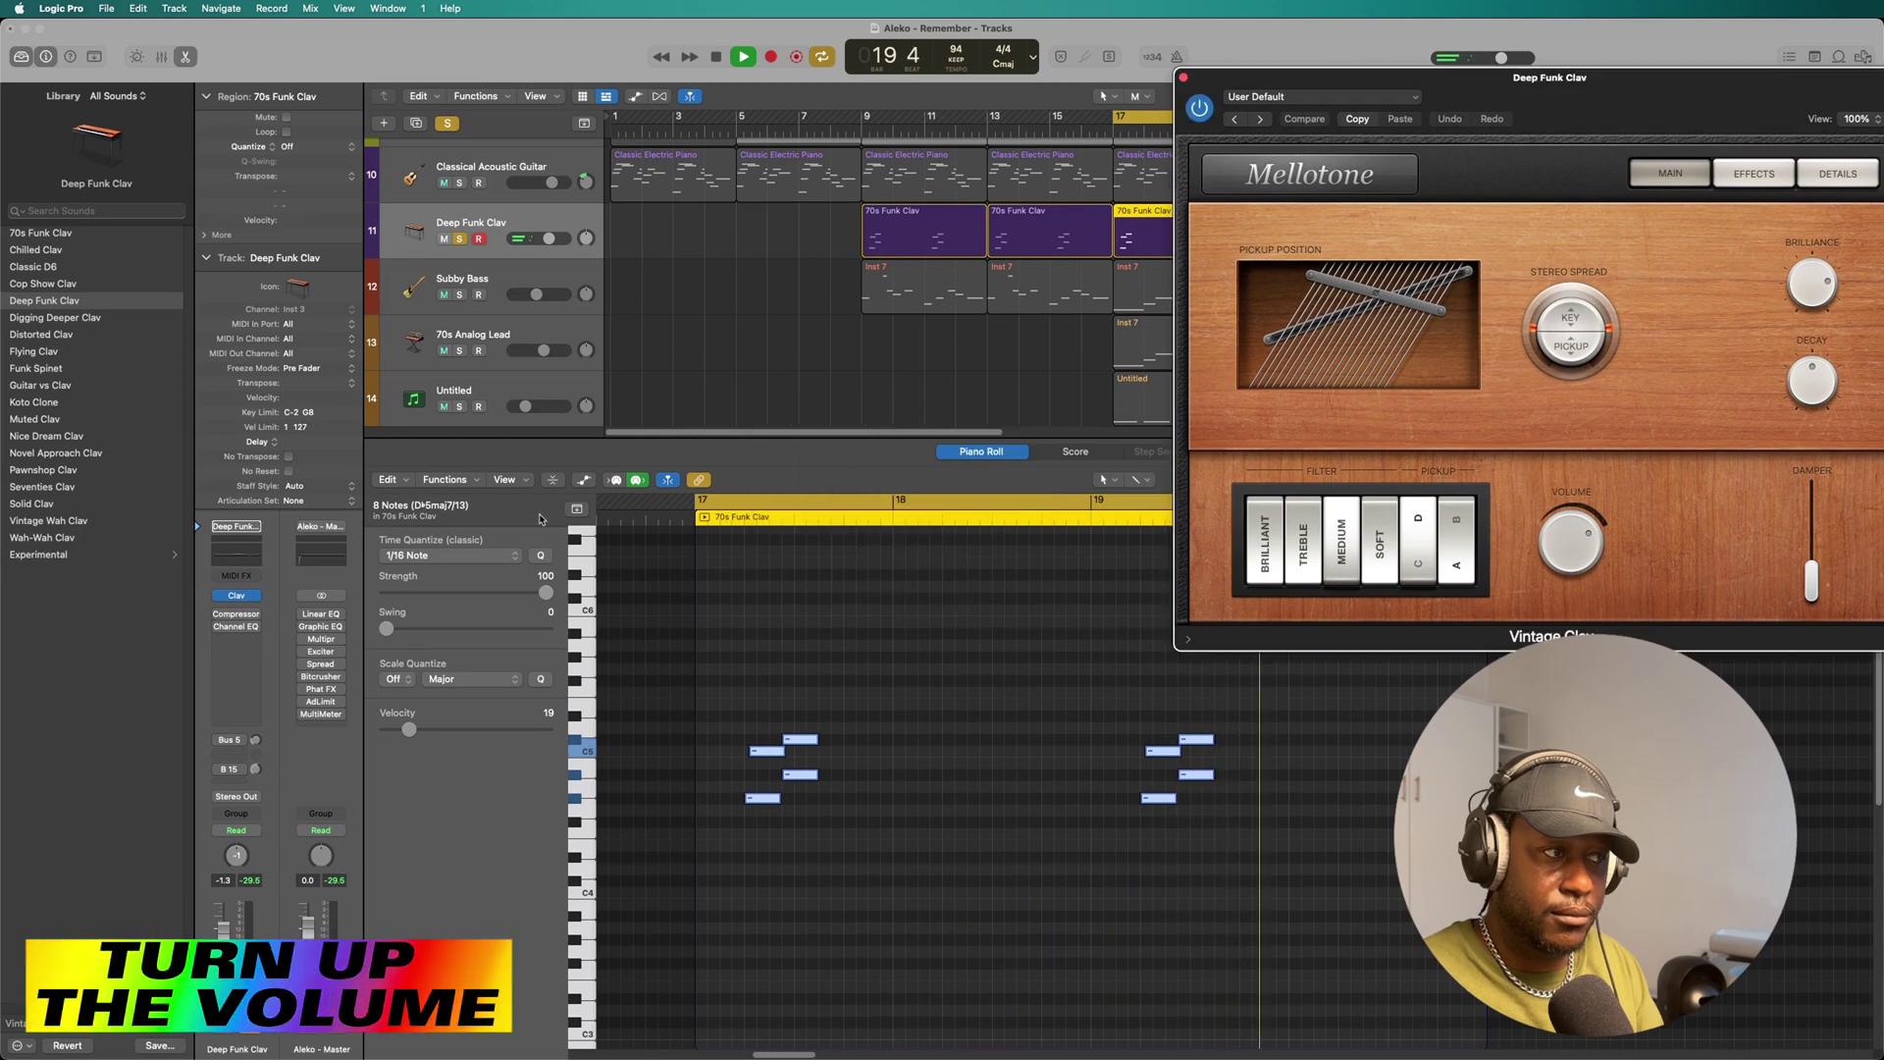
Turn on the Deep Funk Clav's Compressor and Channel EQ during playback, arranging their windows side by side.
left_click(233, 617)
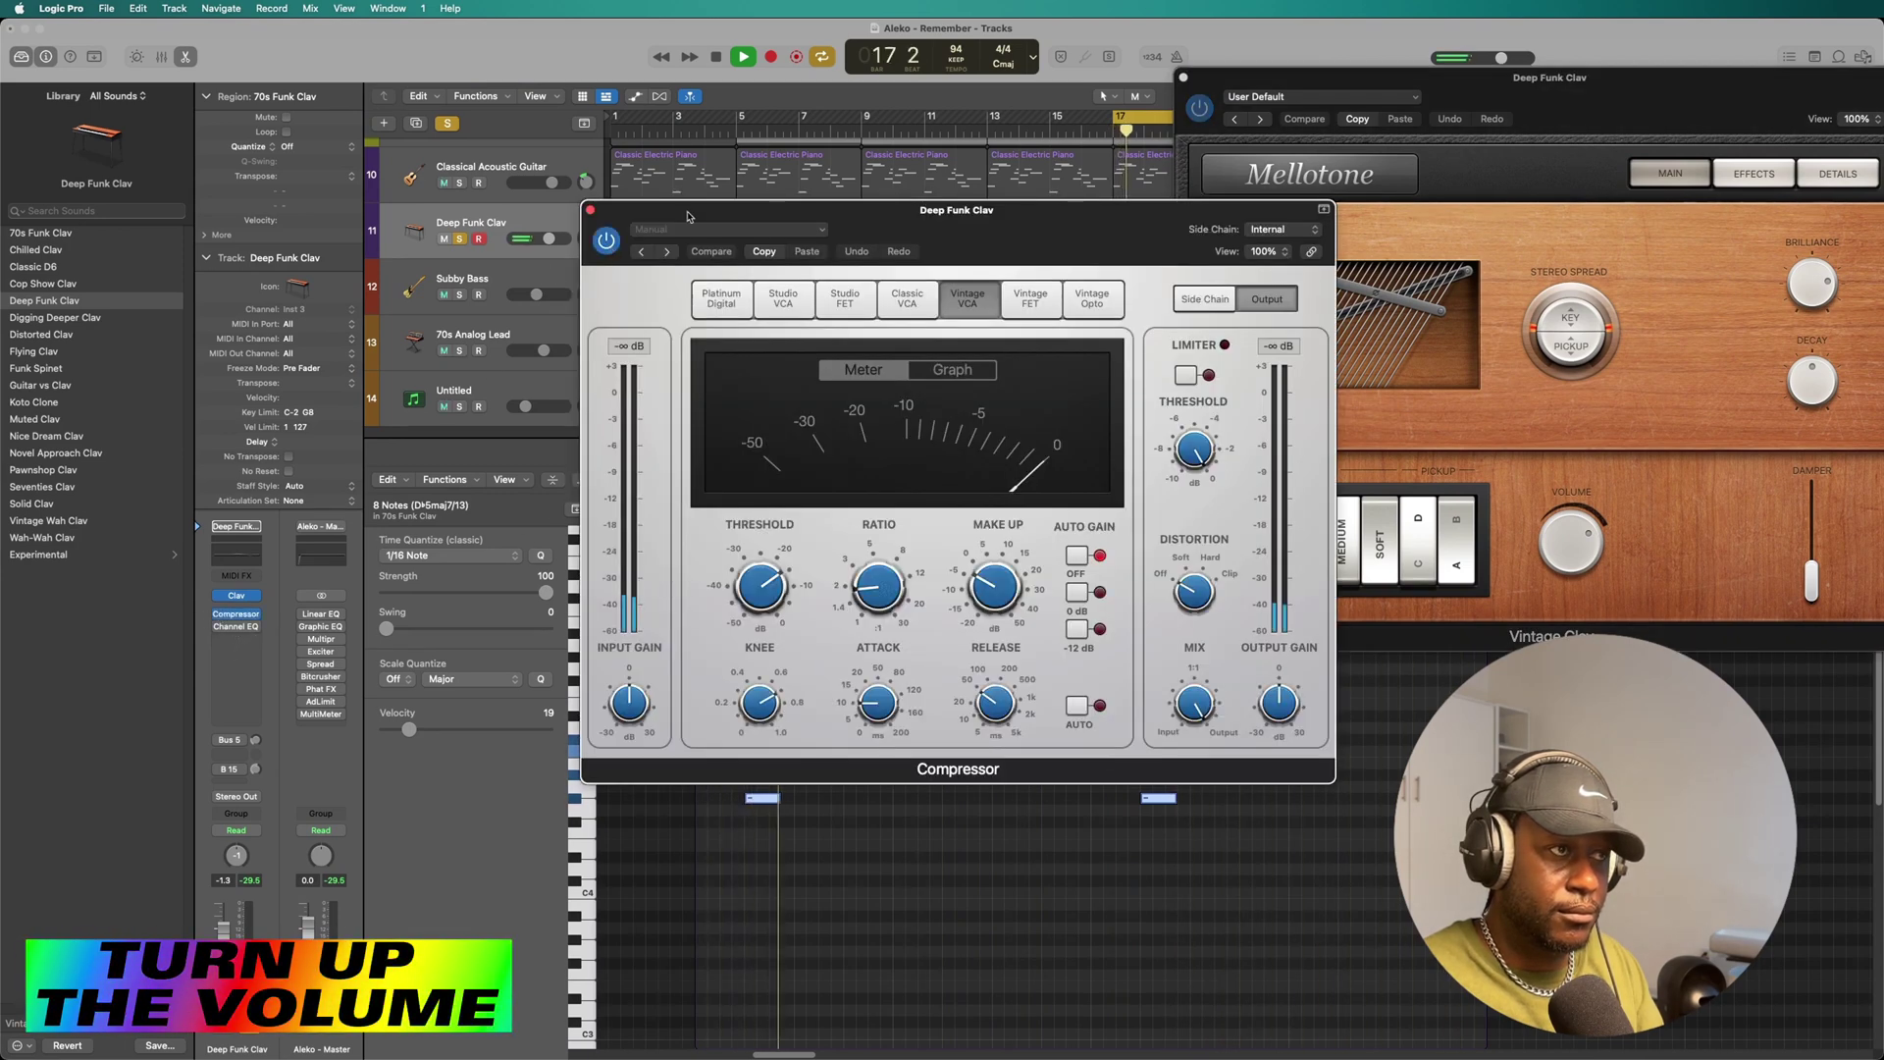
left_click_drag(690, 214, 1109, 99)
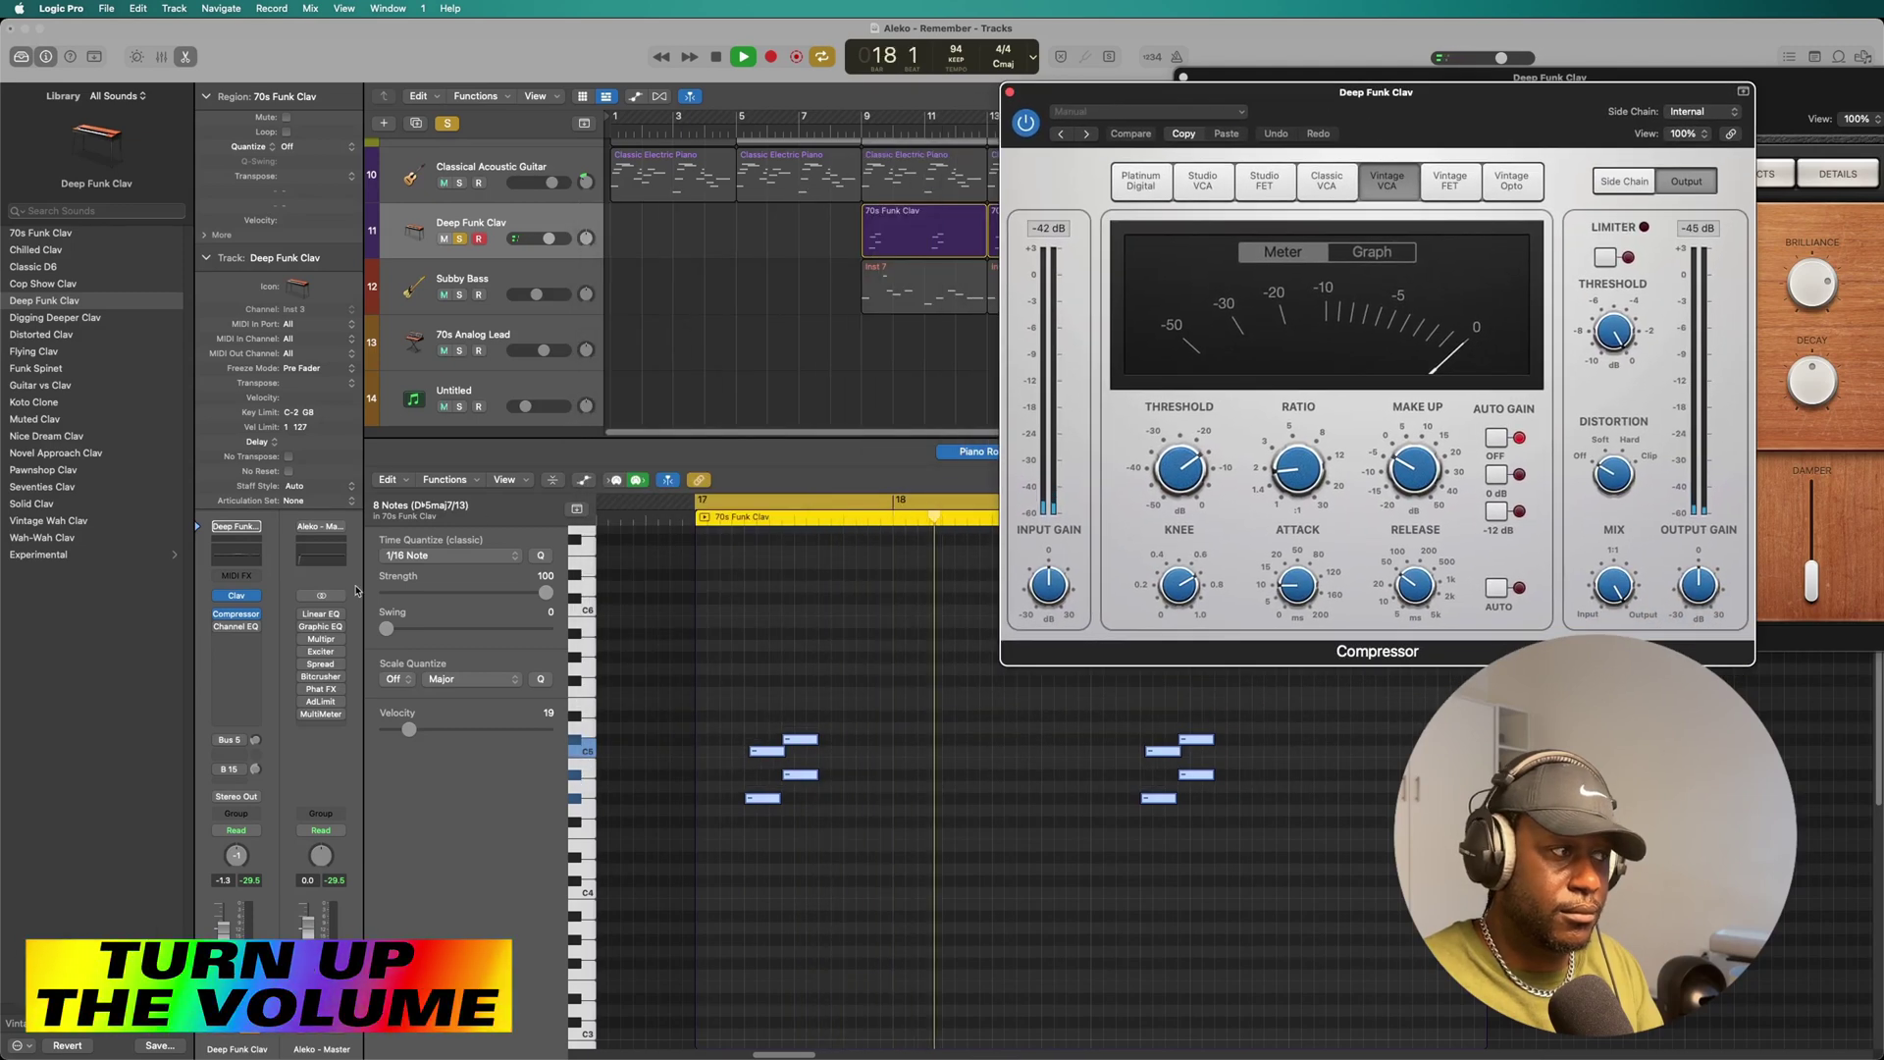
left_click(222, 627)
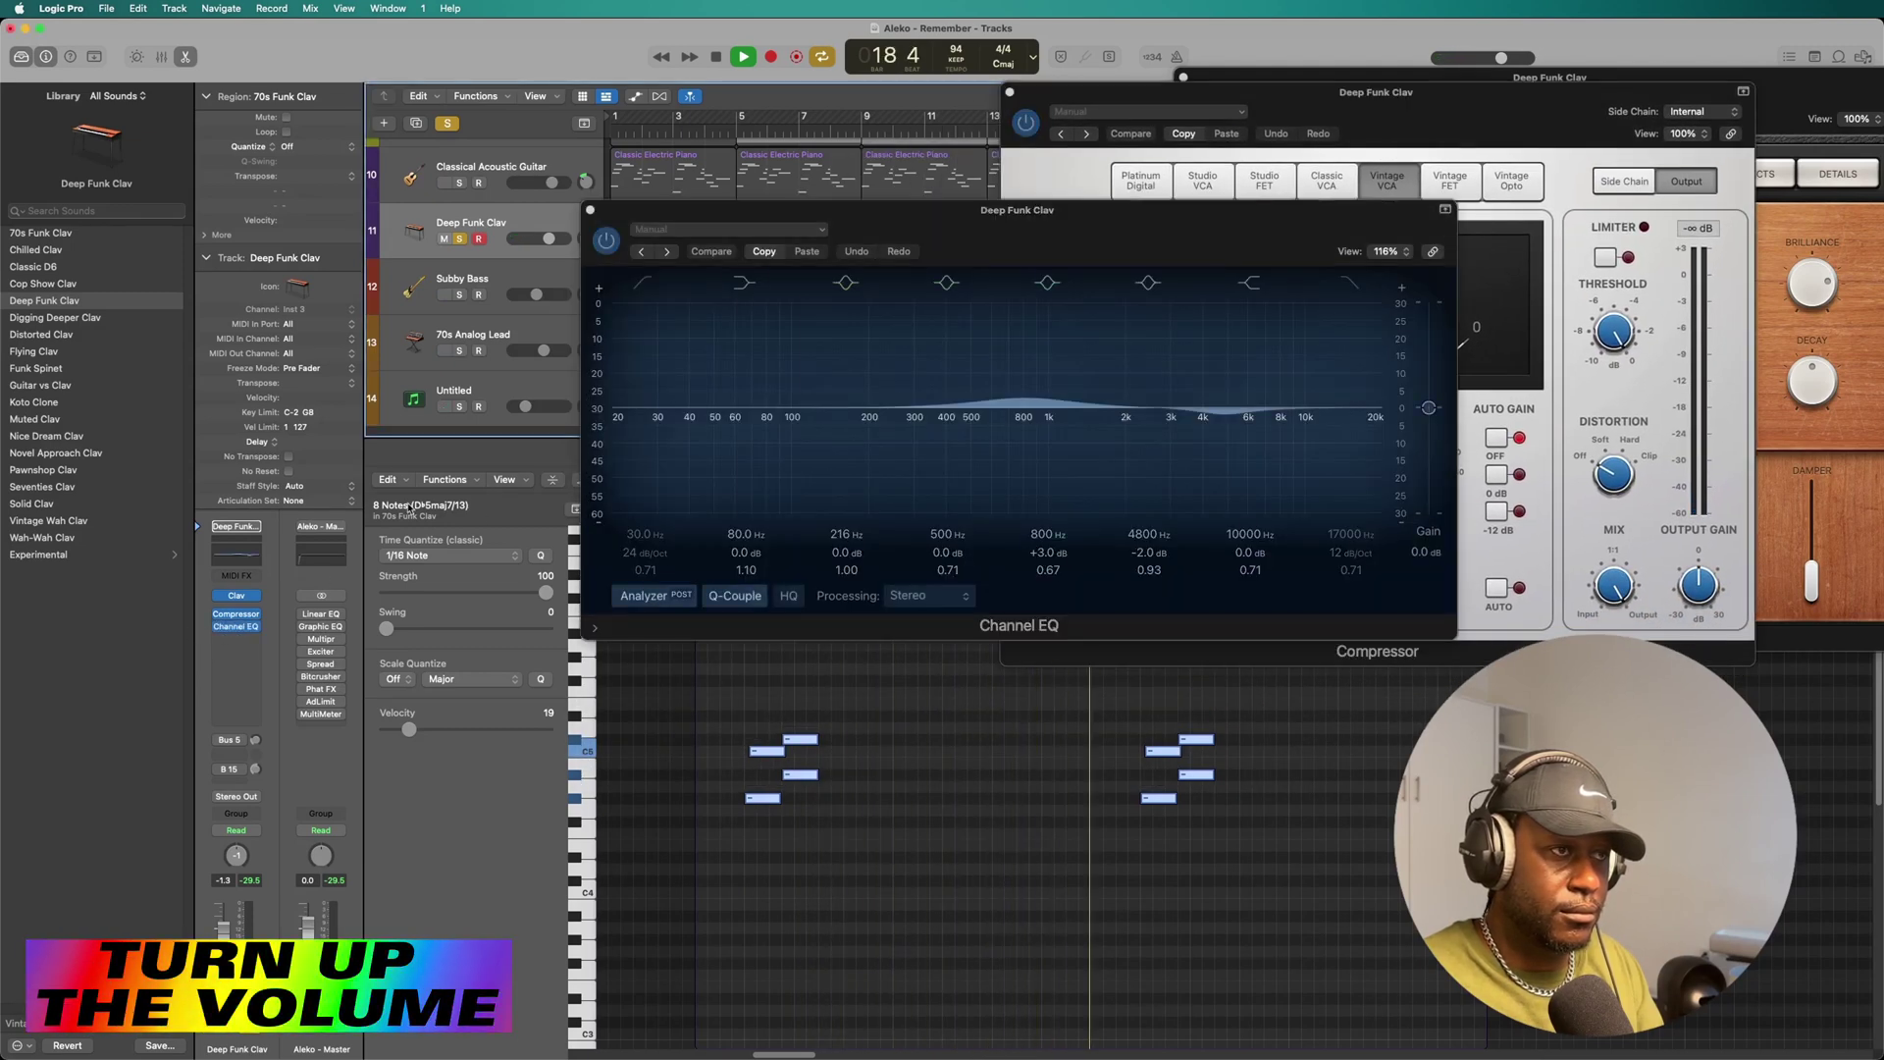
left_click_drag(894, 216, 486, 123)
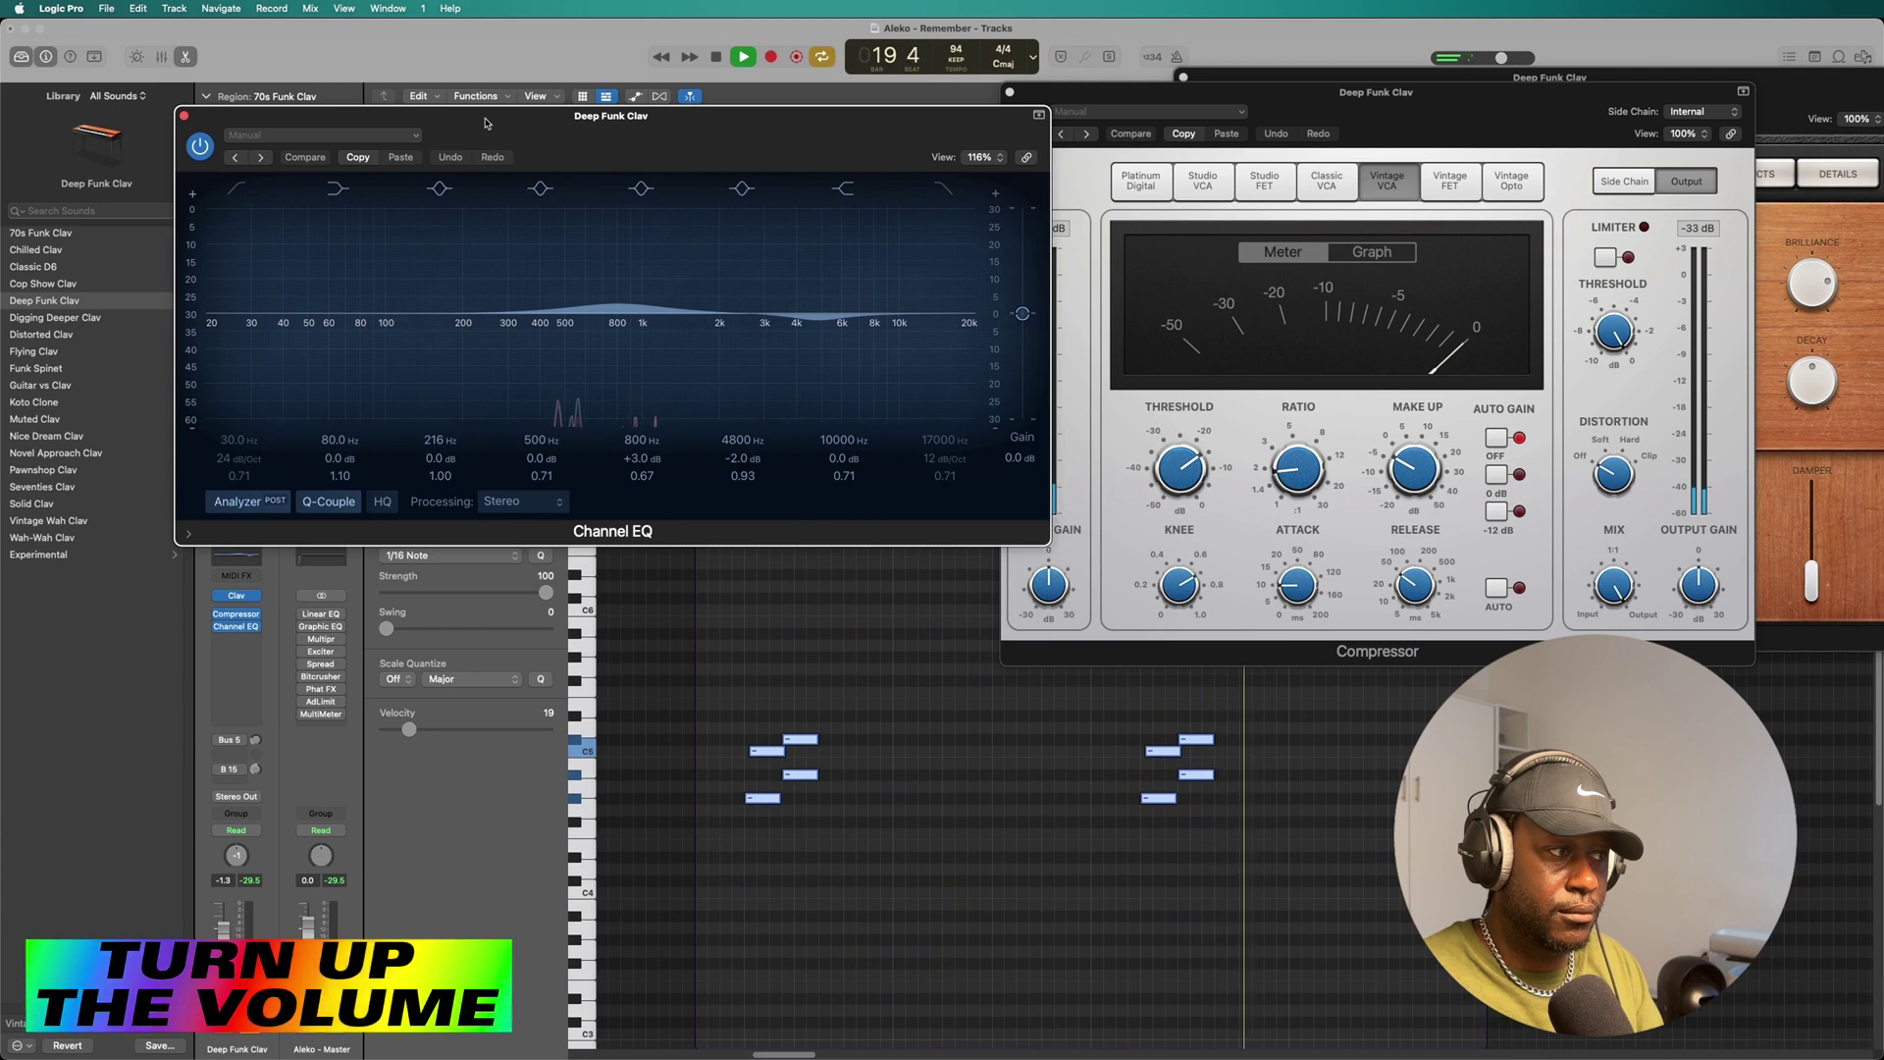
Activate the Deep Funk Clav's Bus 5 reverb send, show its aux channel, and close the Channel EQ window.
left_click(231, 743)
left_click(253, 745)
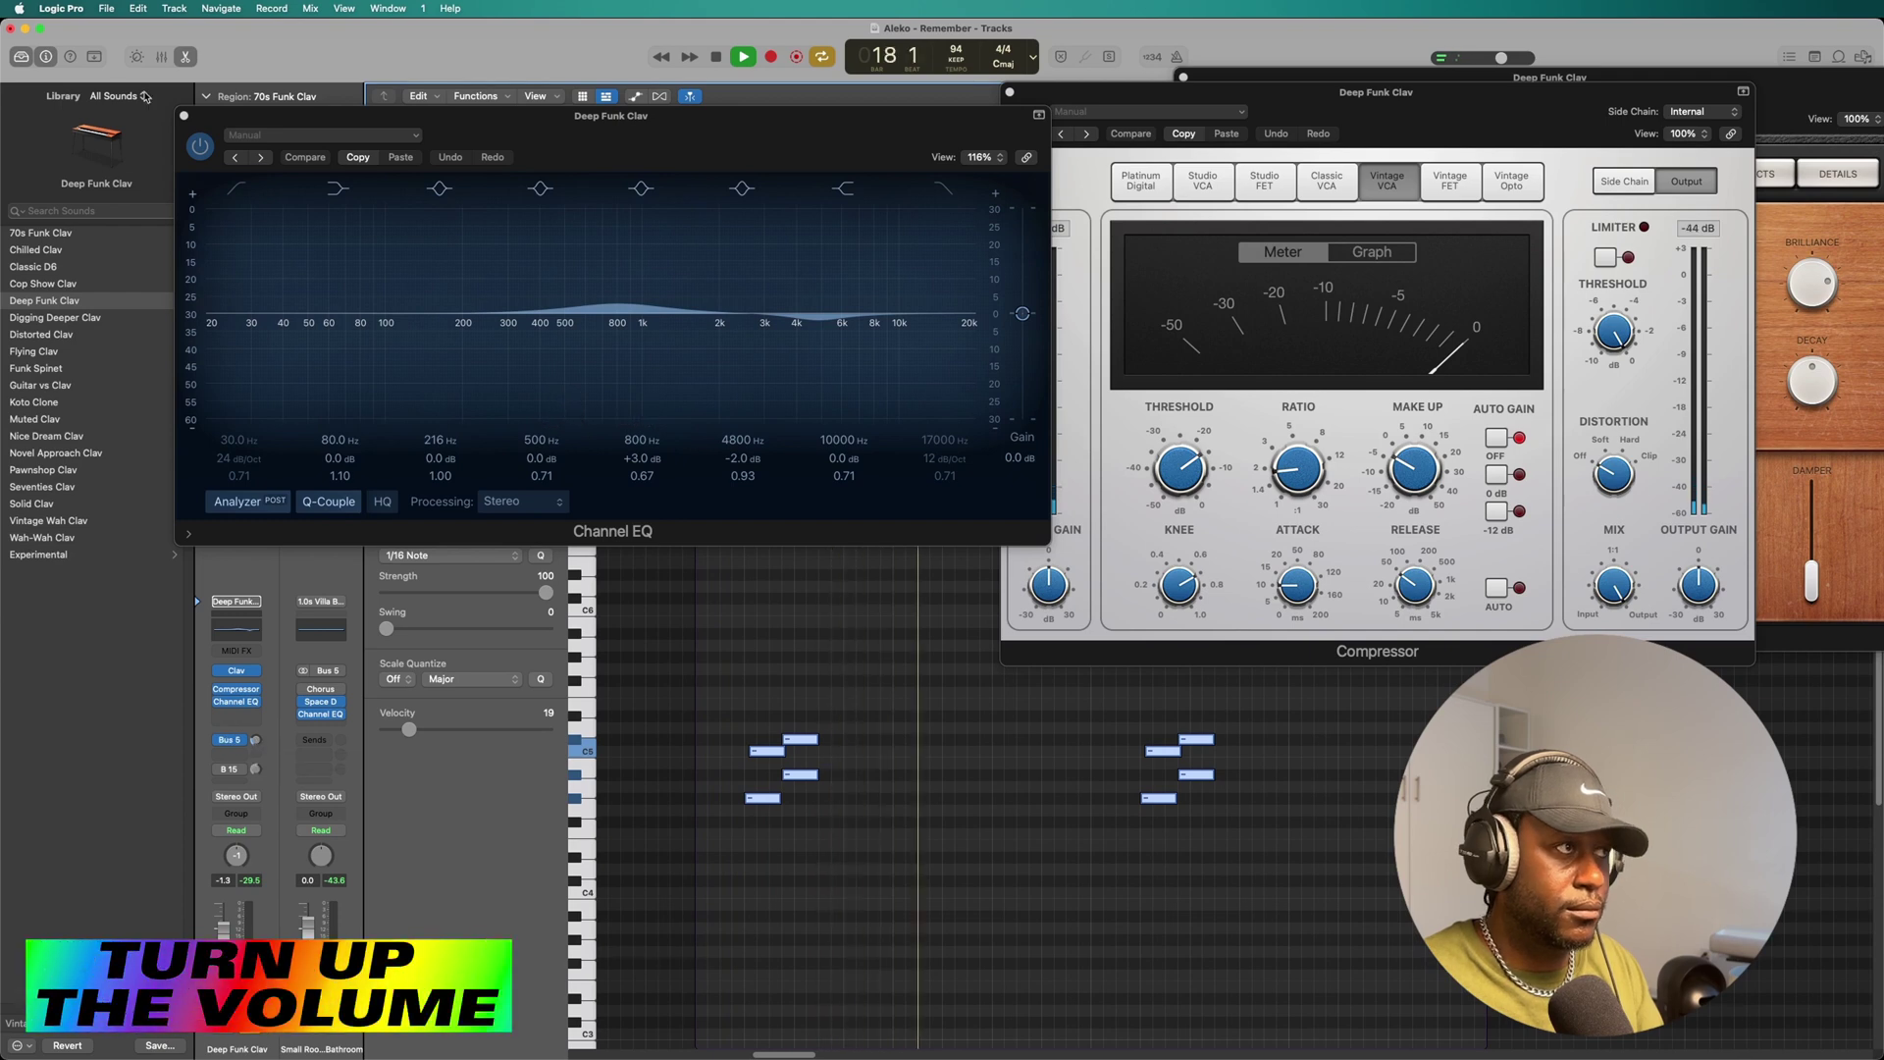
left_click(185, 116)
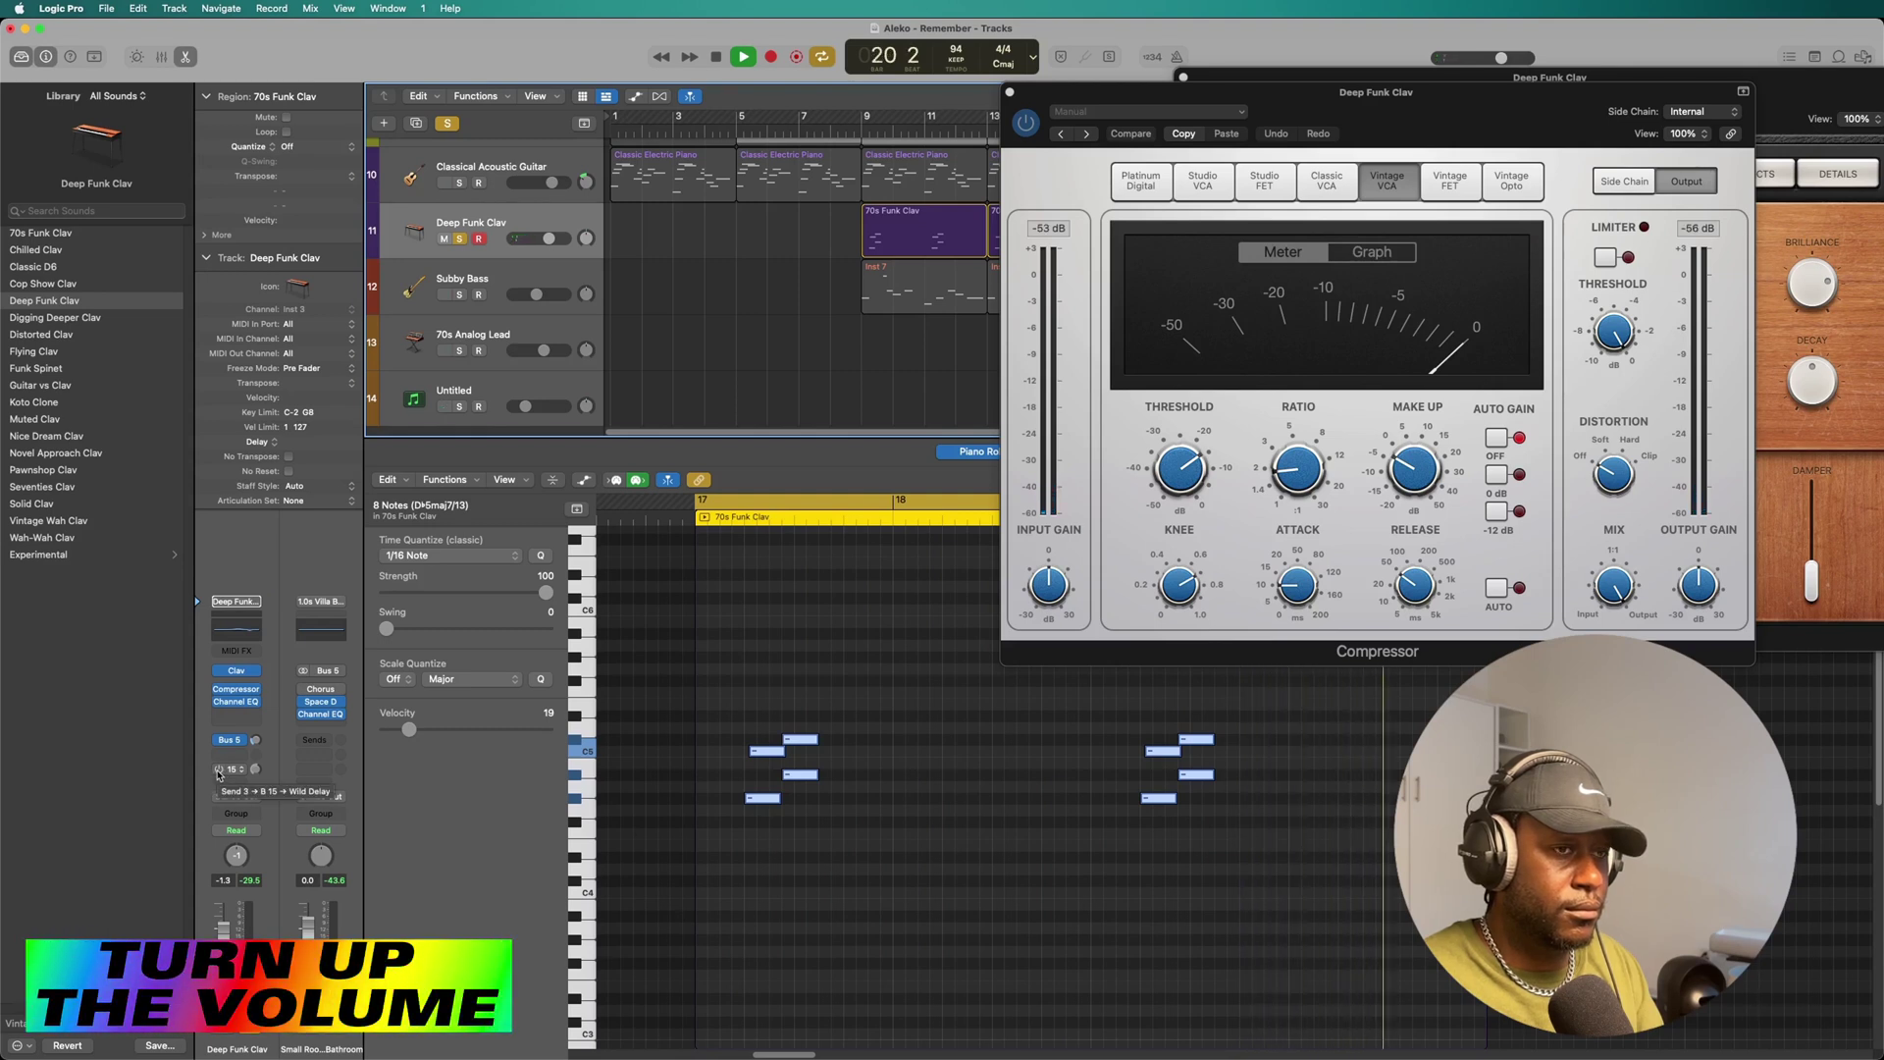
Activate the Deep Funk Clav's Bus 15 send to Wild Delay and display that channel's Stereo Delay, Step FX and Space Designer effects.
left_click(256, 771)
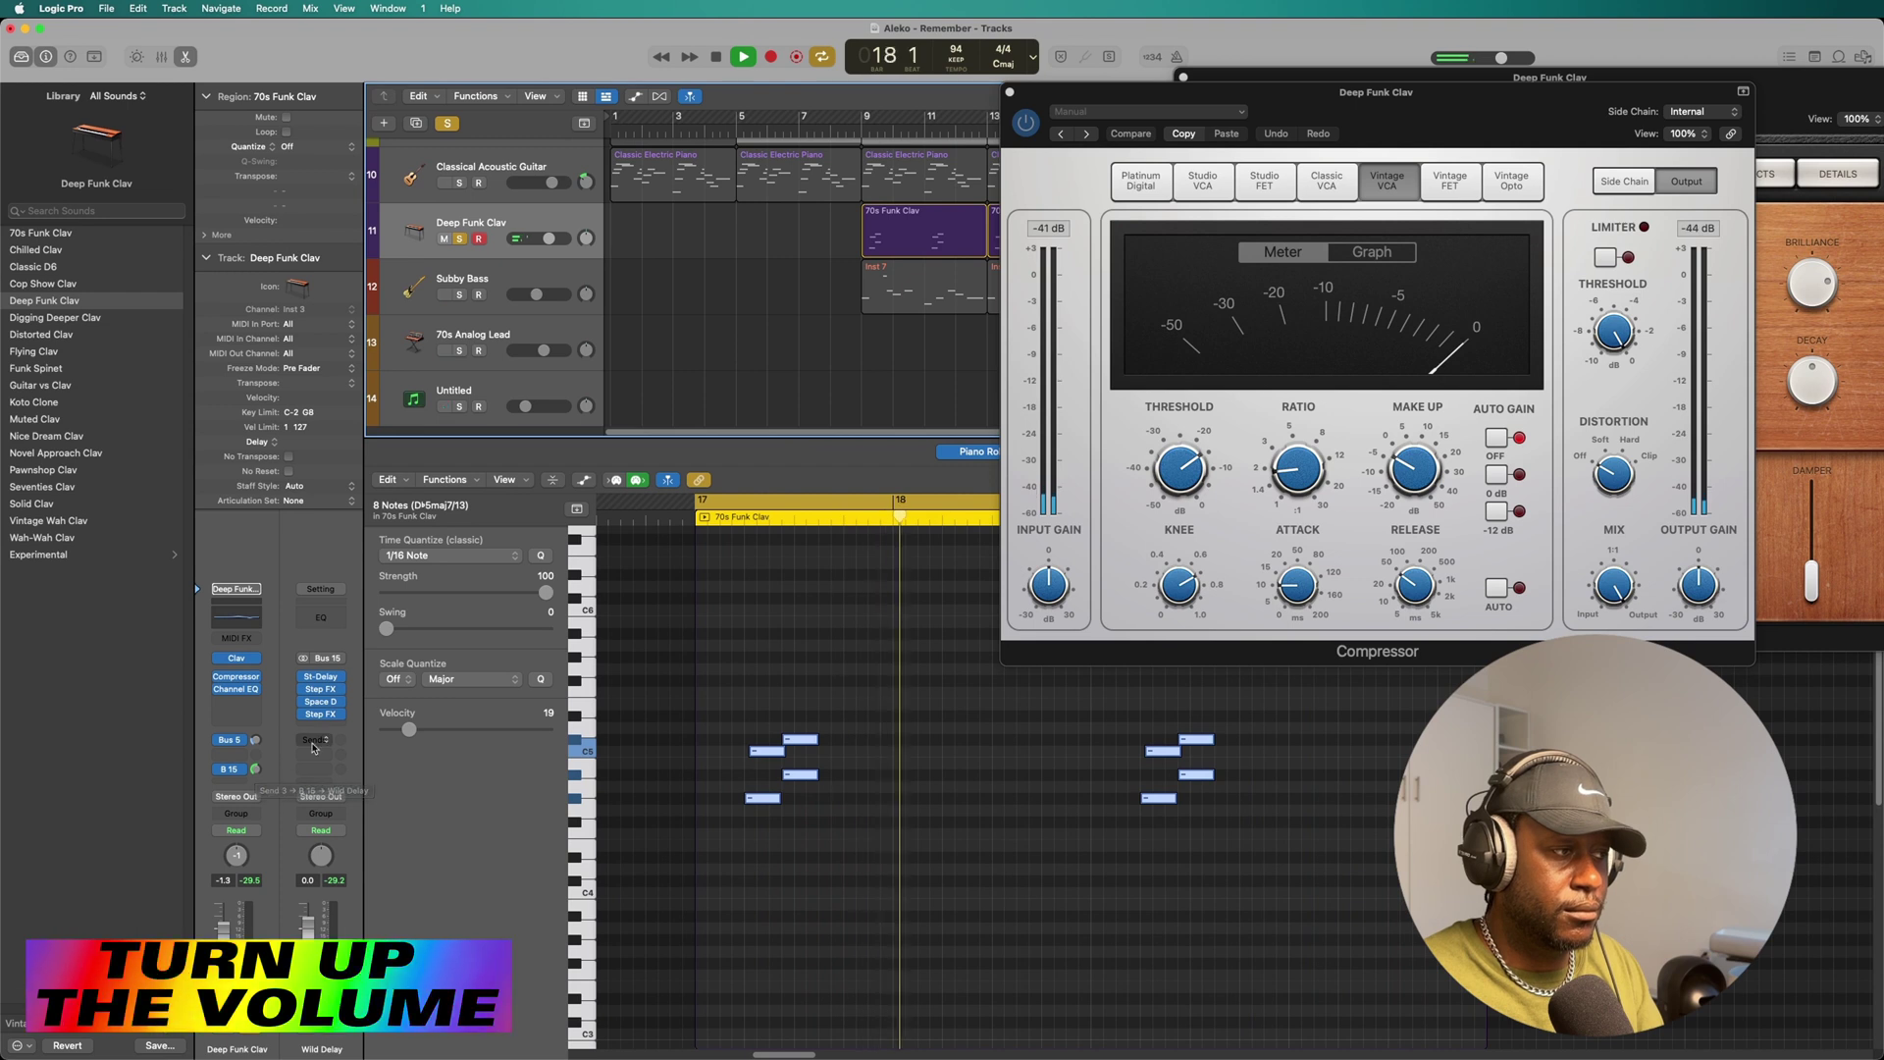
left_click(326, 681)
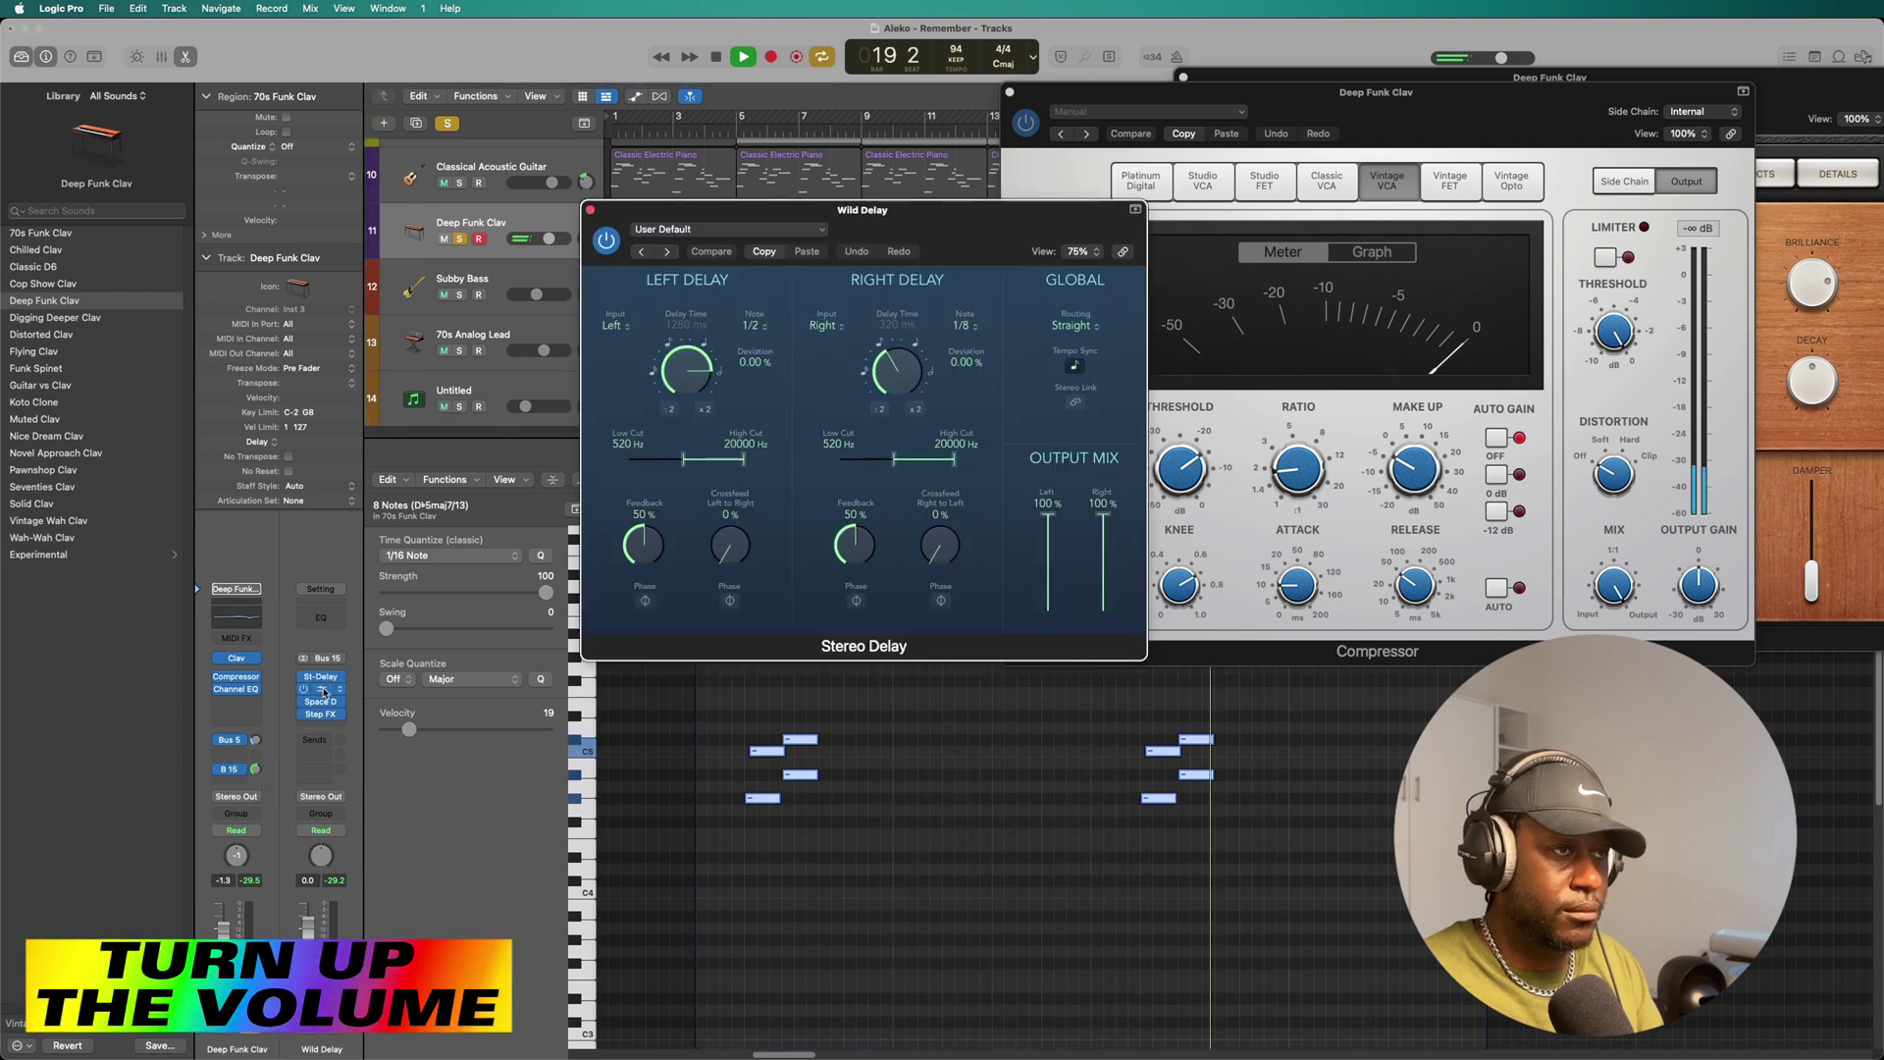
left_click(325, 690)
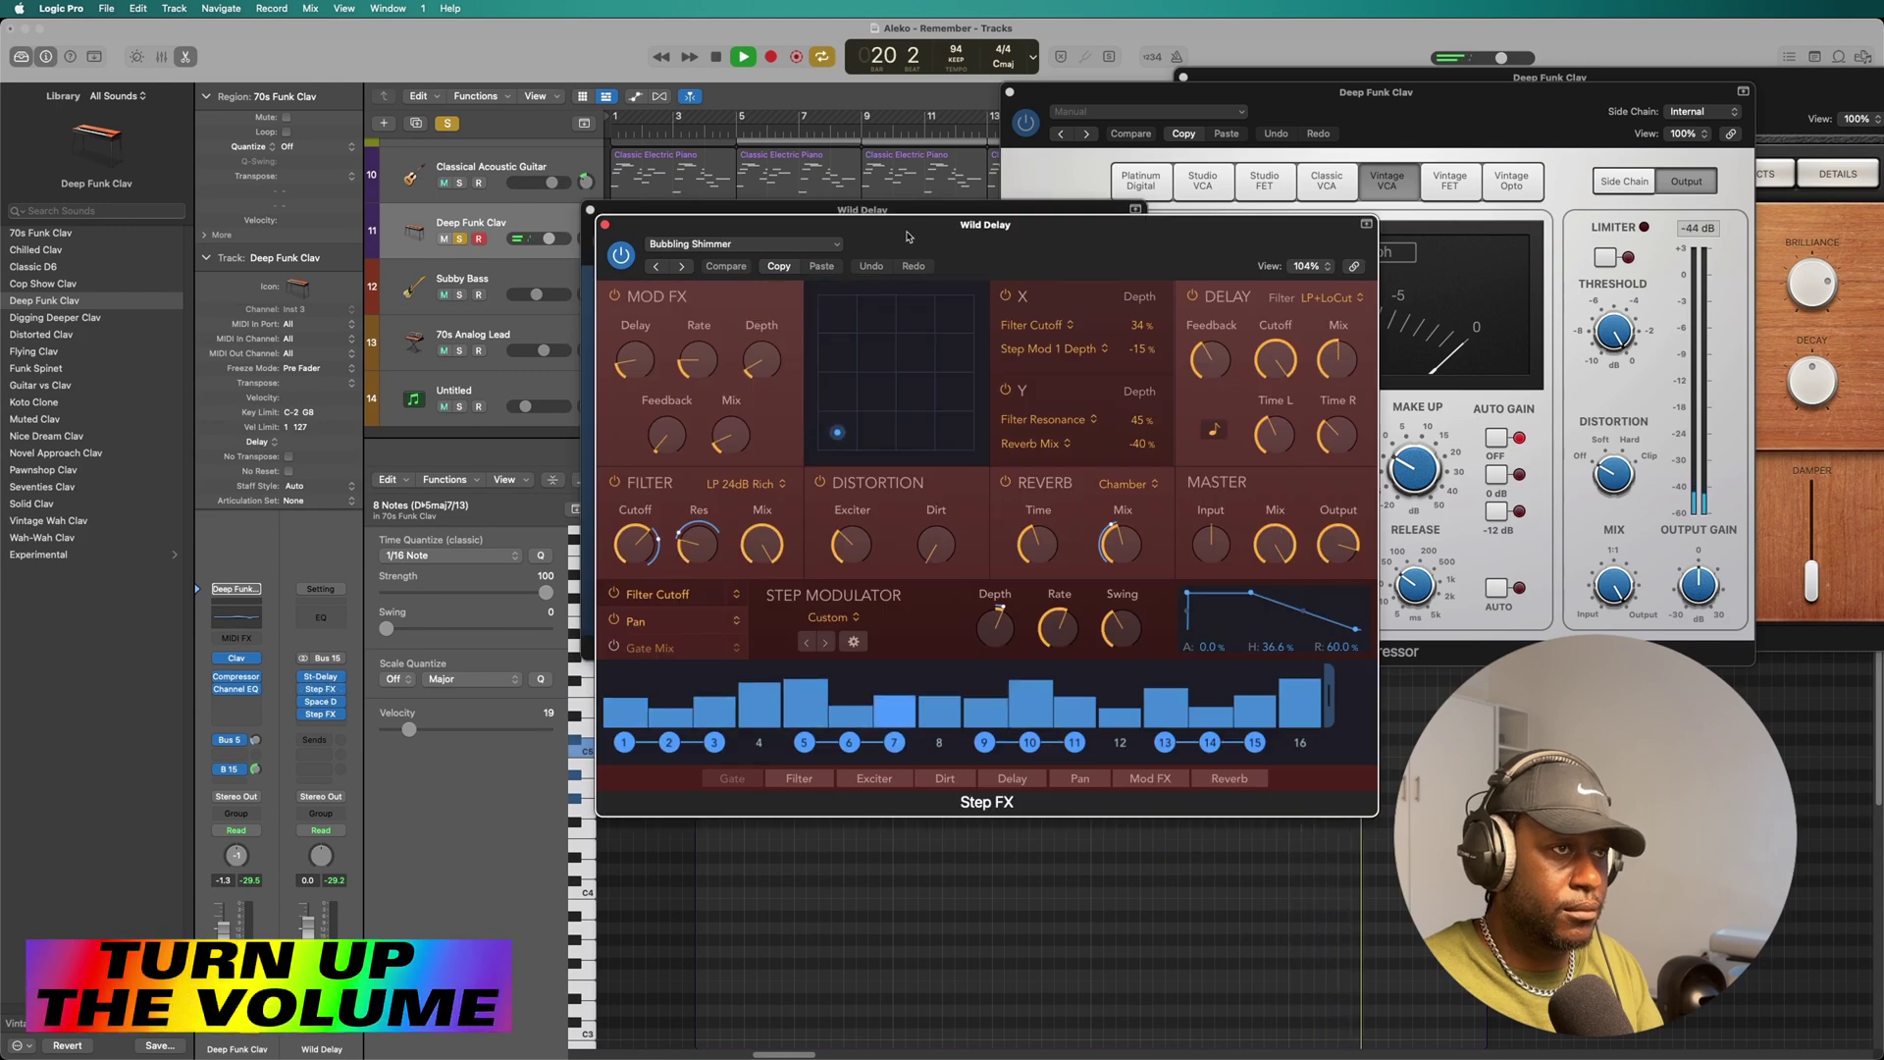
left_click_drag(908, 237, 1295, 58)
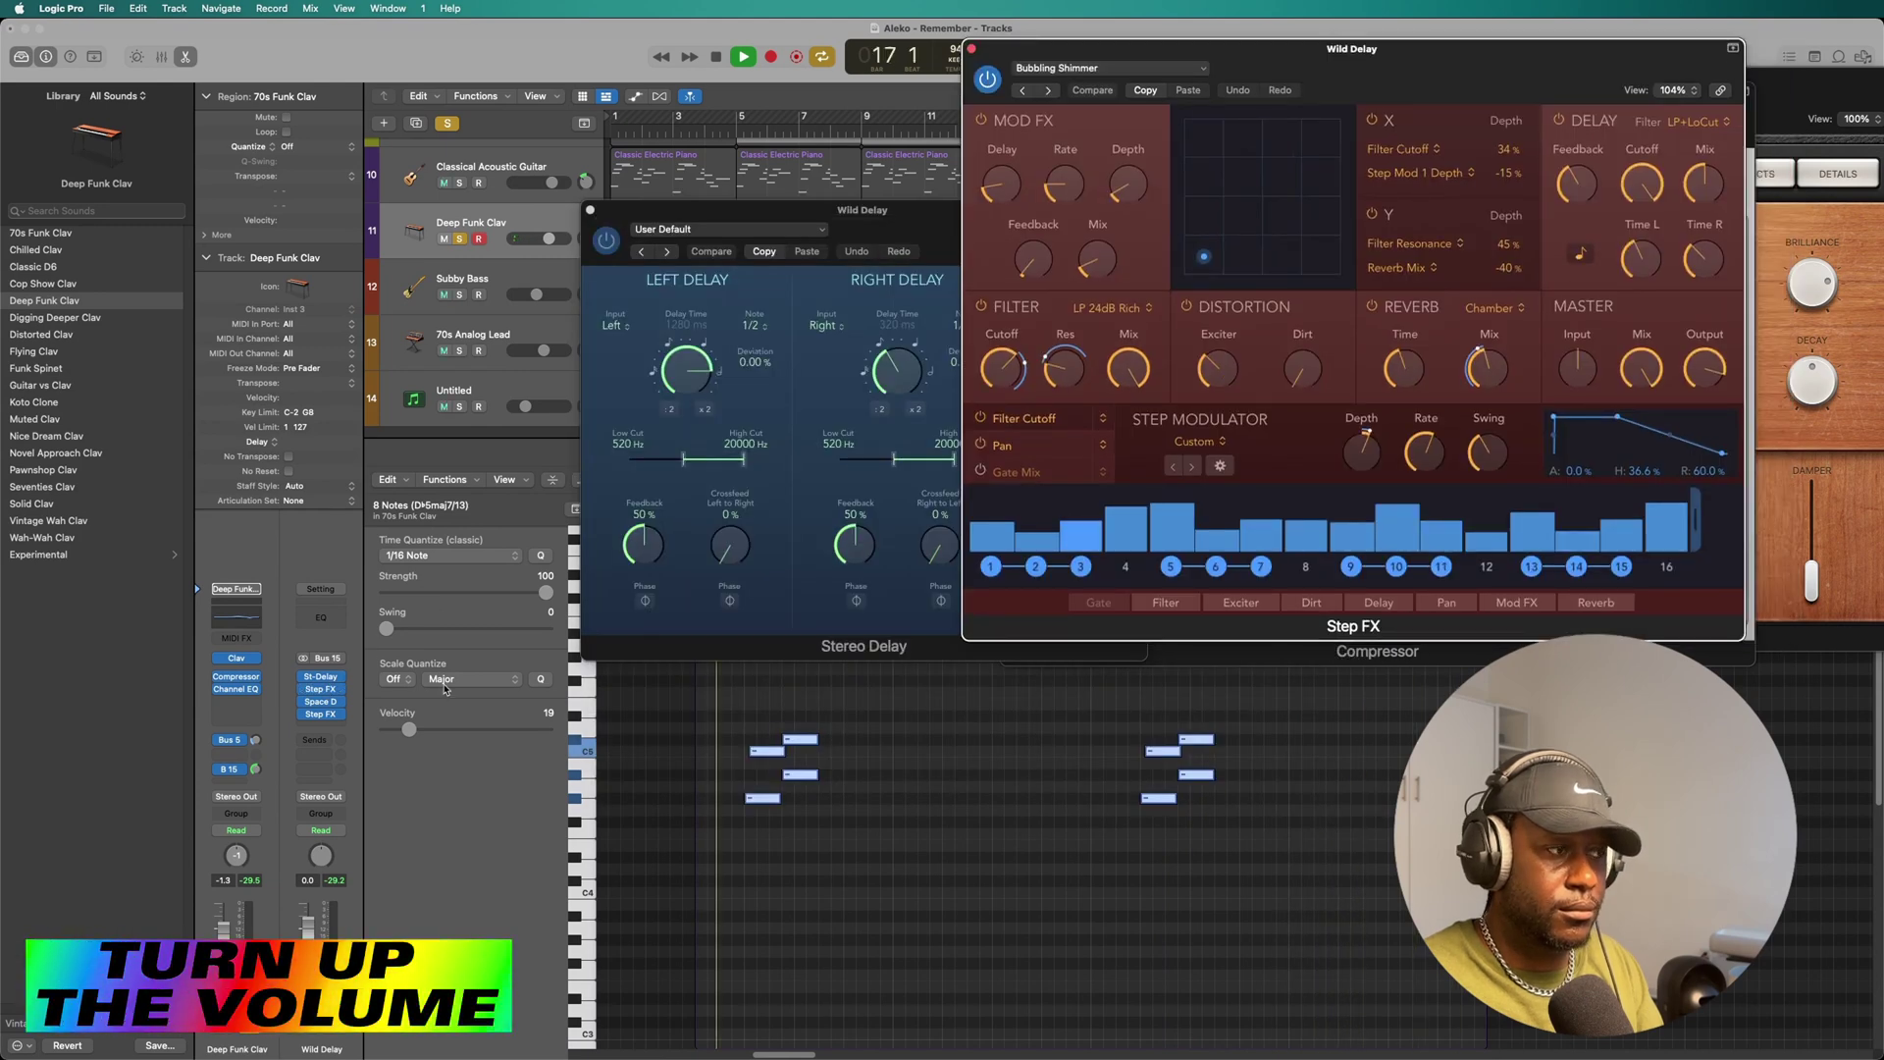
left_click(321, 702)
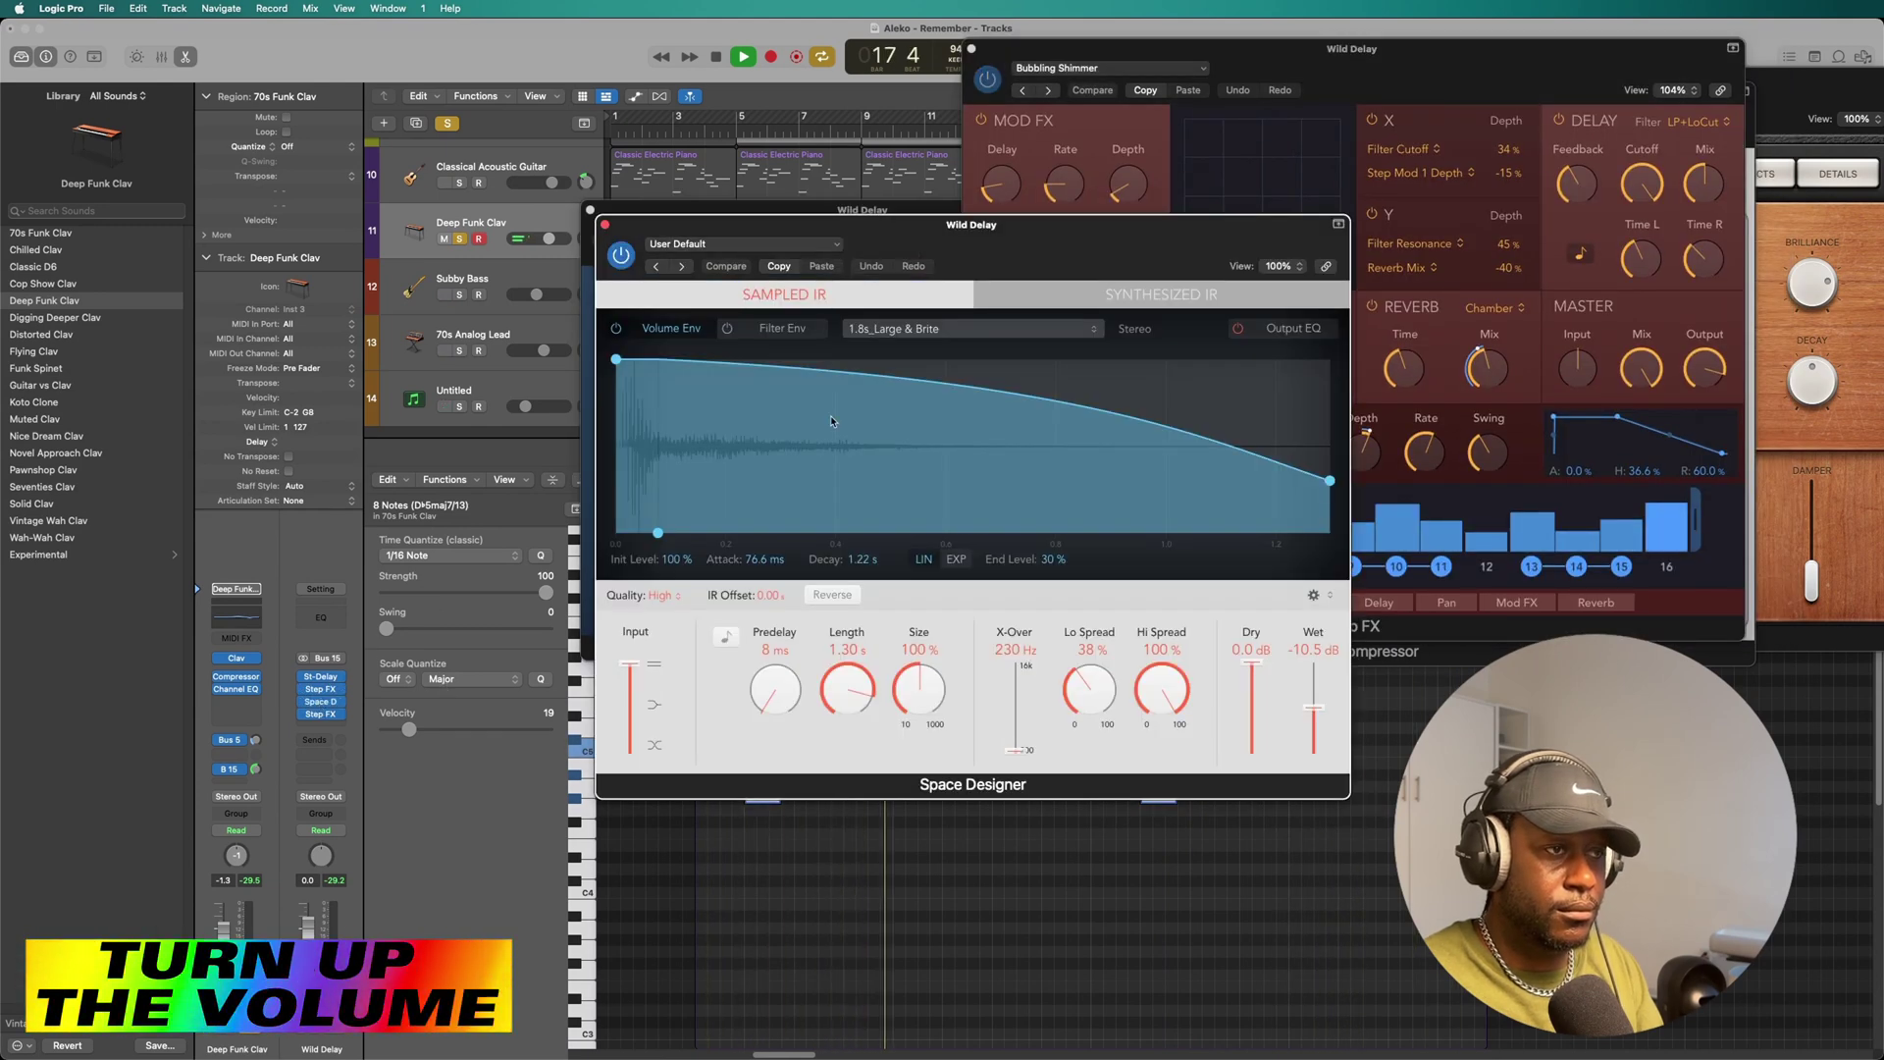
left_click(324, 721)
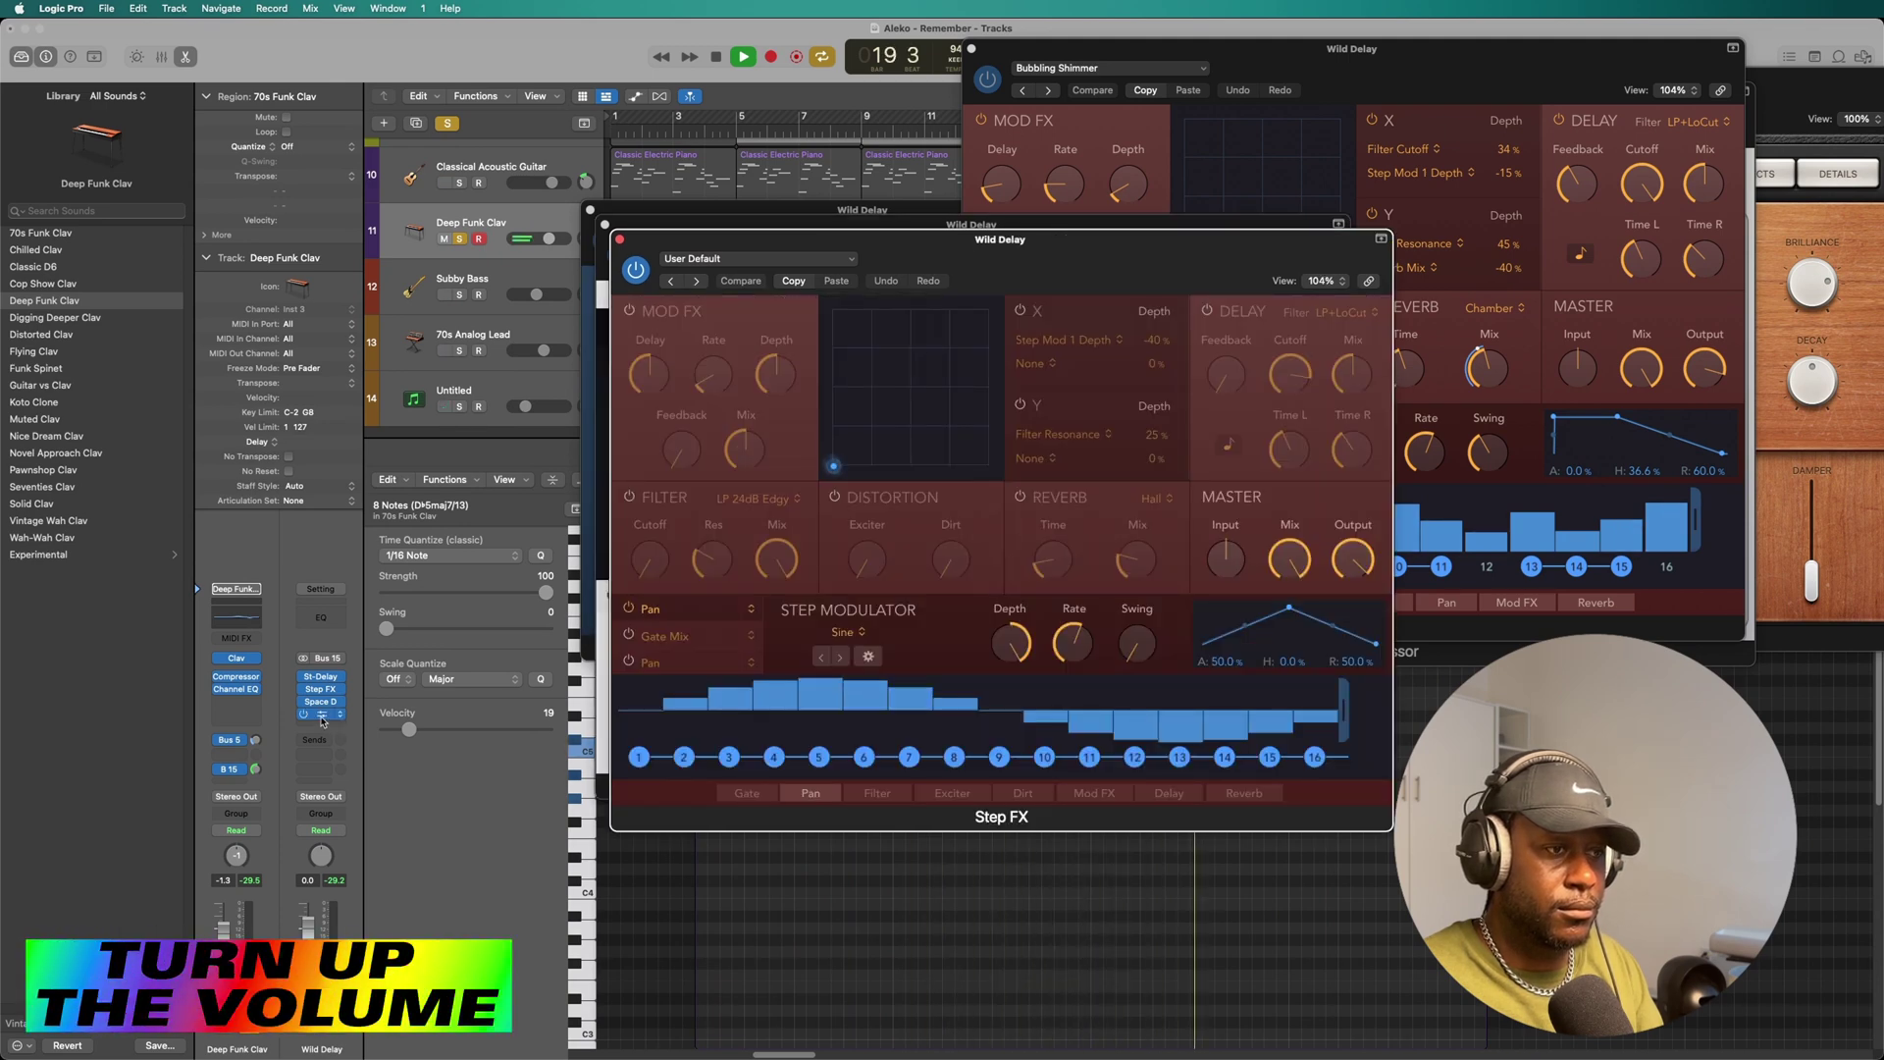
left_click_drag(934, 246, 714, 310)
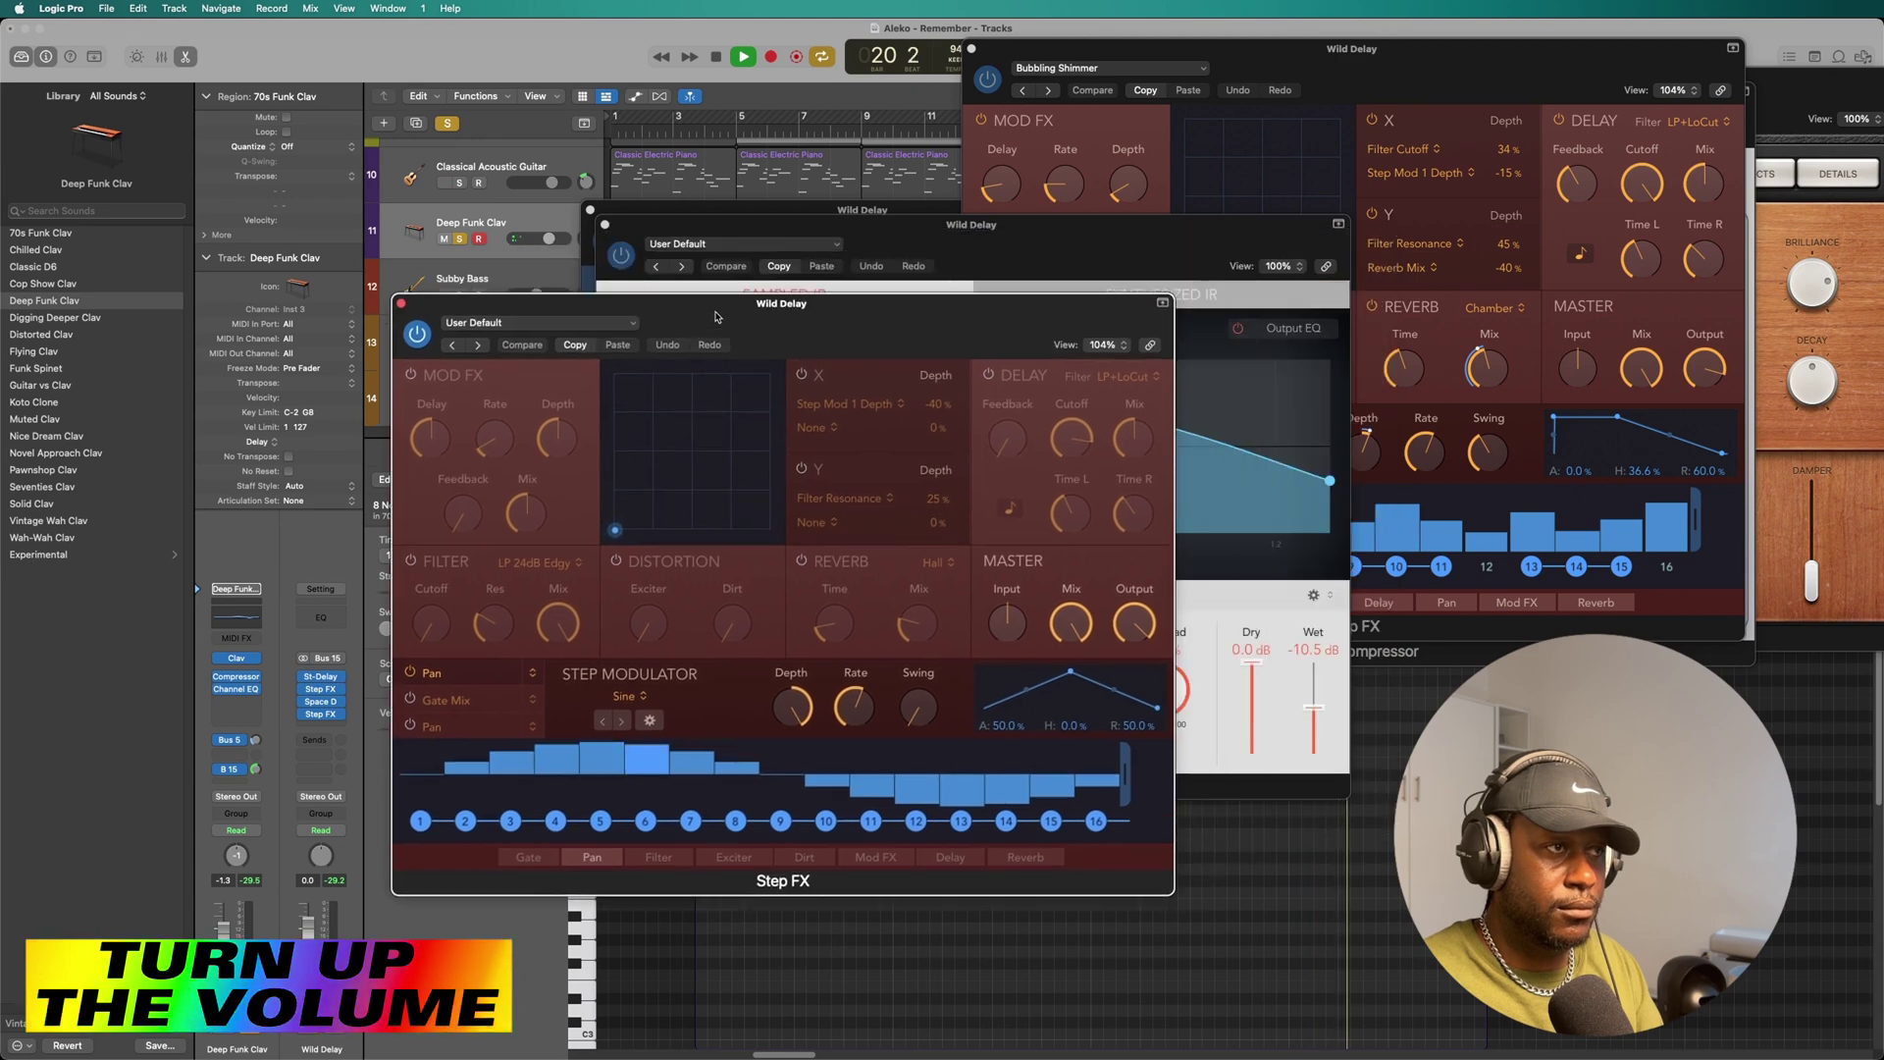
Close all the open Wild Delay and Deep Funk Clav plug-in windows, including the Compressor and Vintage Clav.
left_click(401, 304)
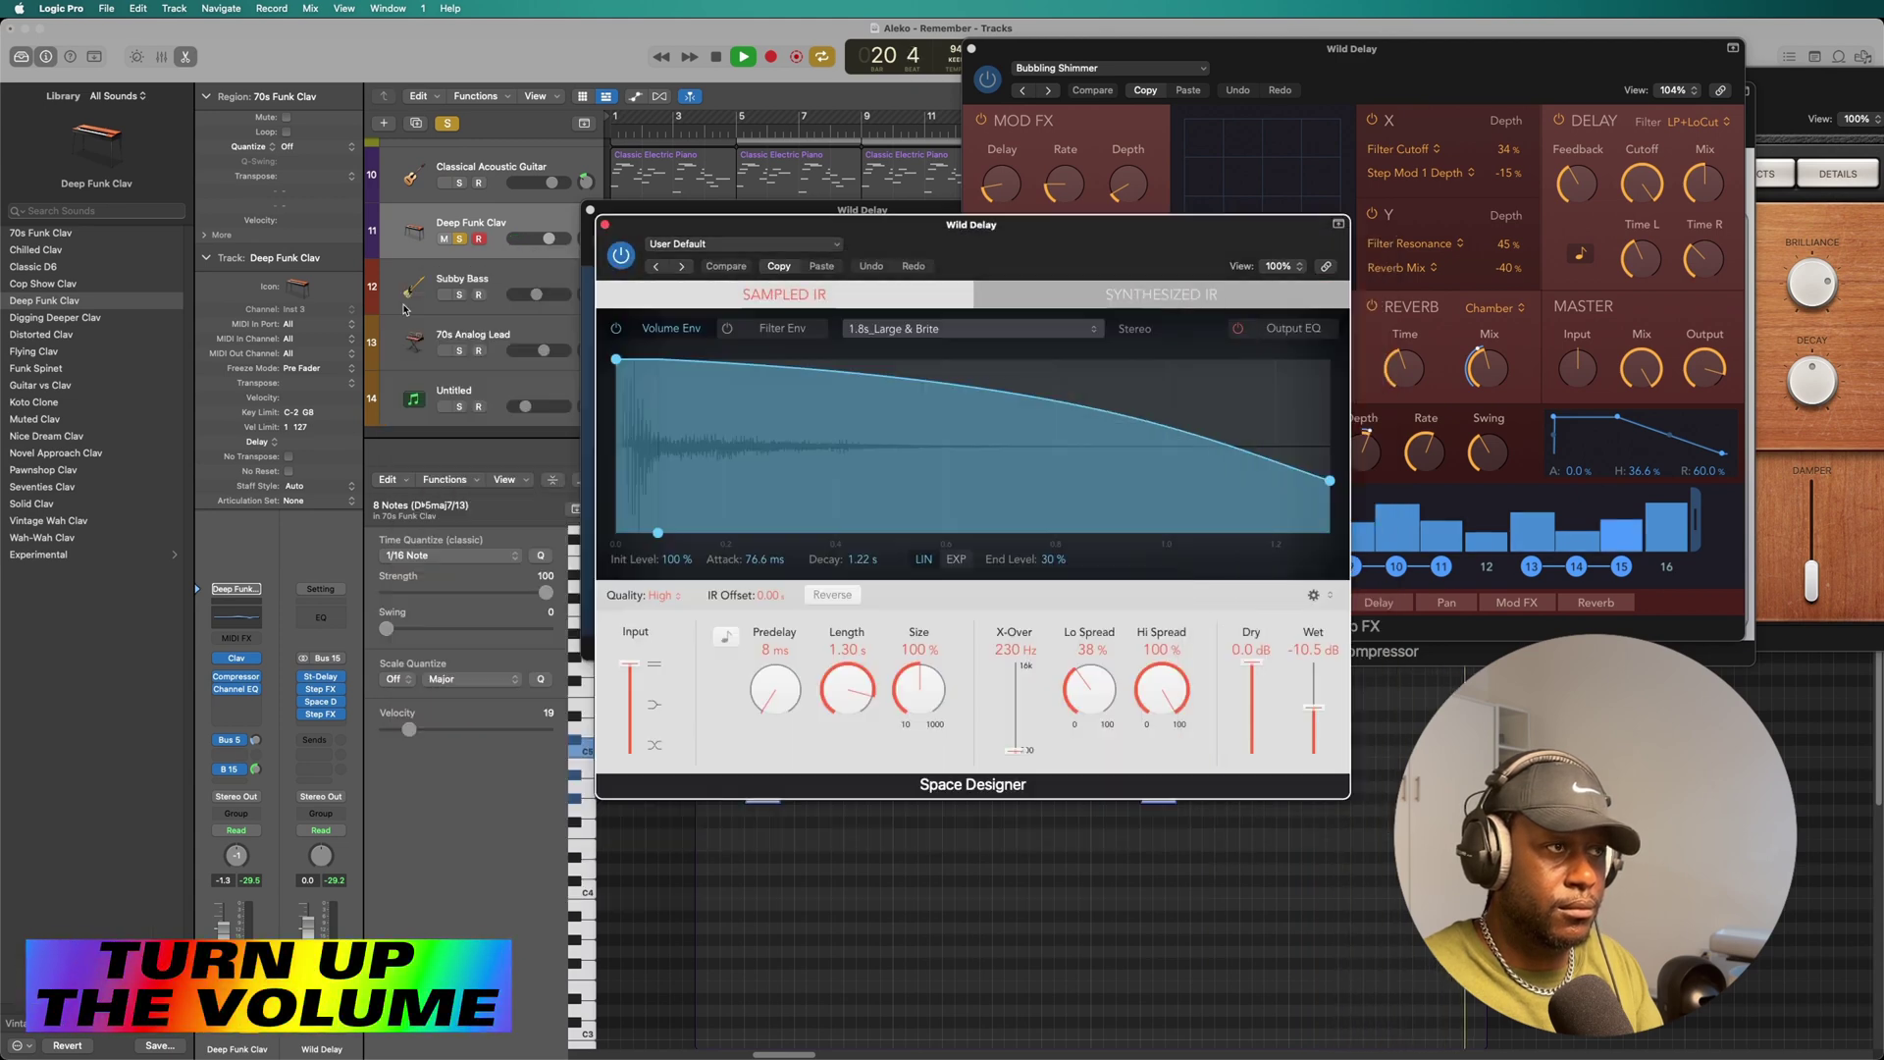
left_click(605, 225)
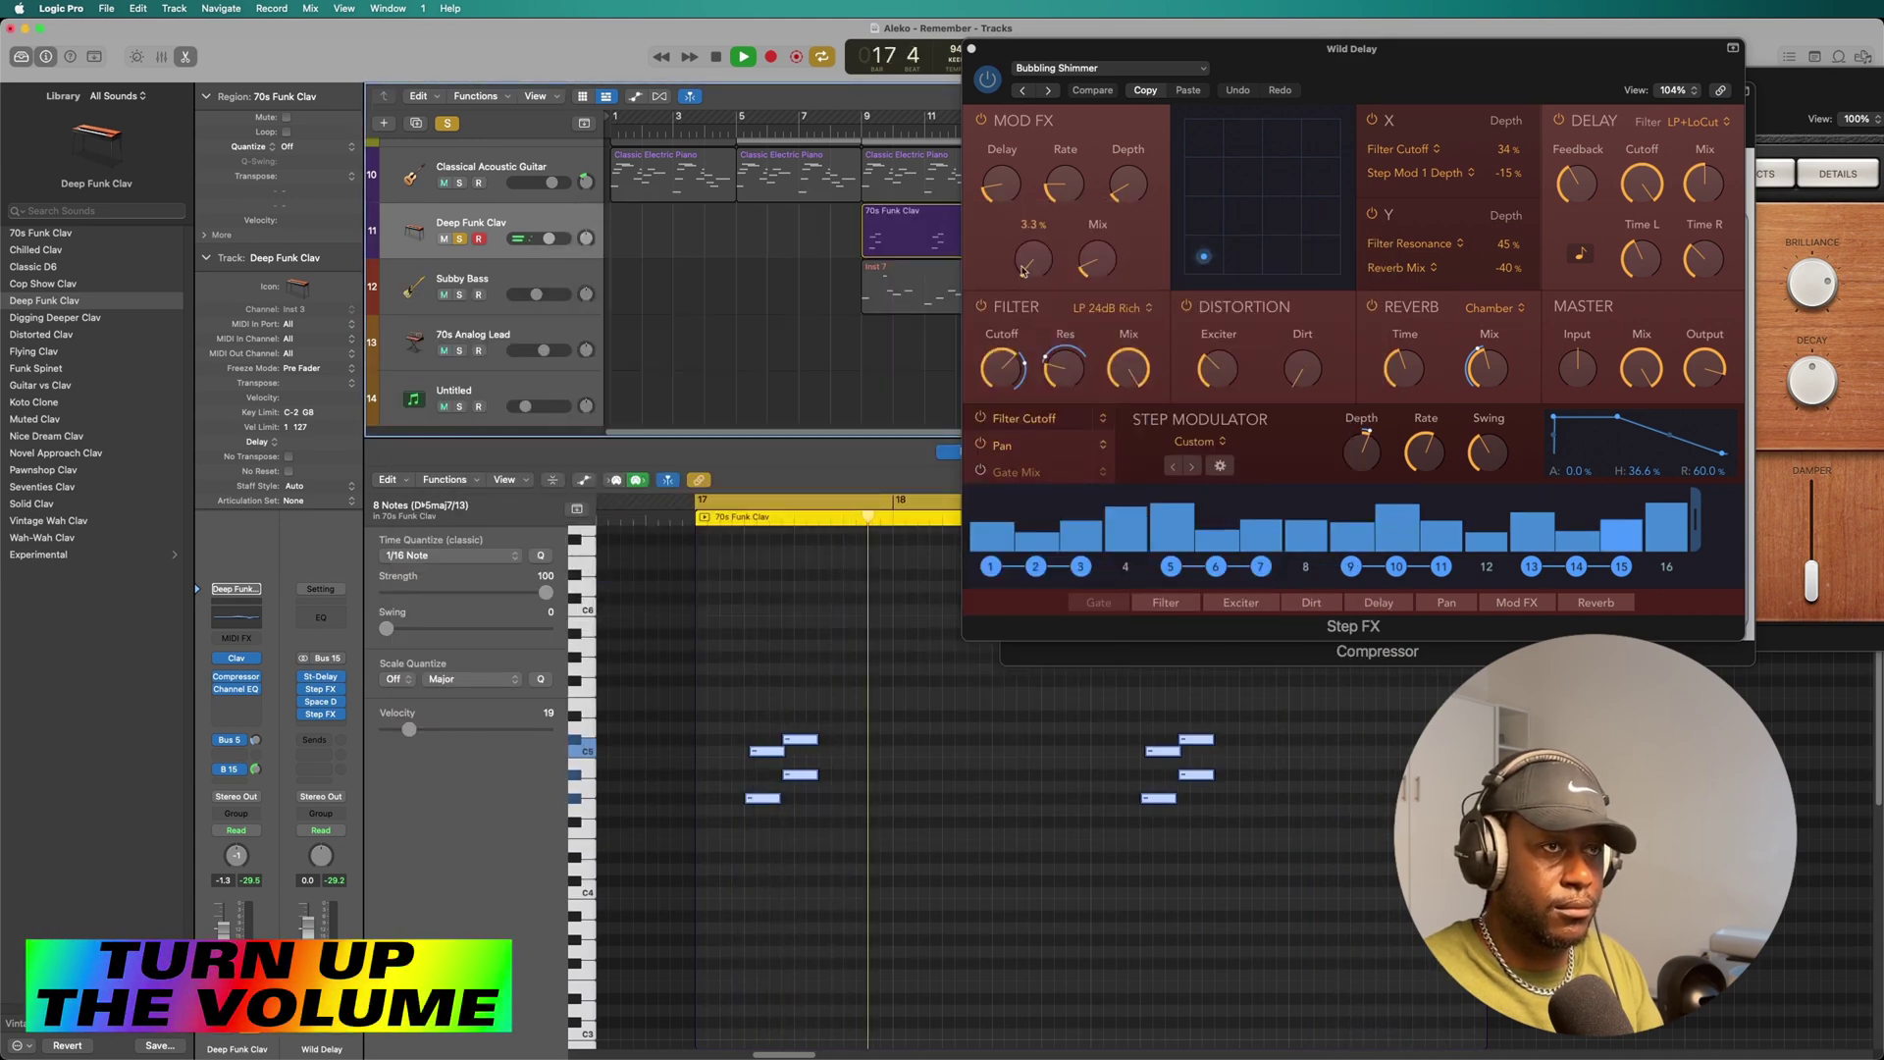
left_click(971, 49)
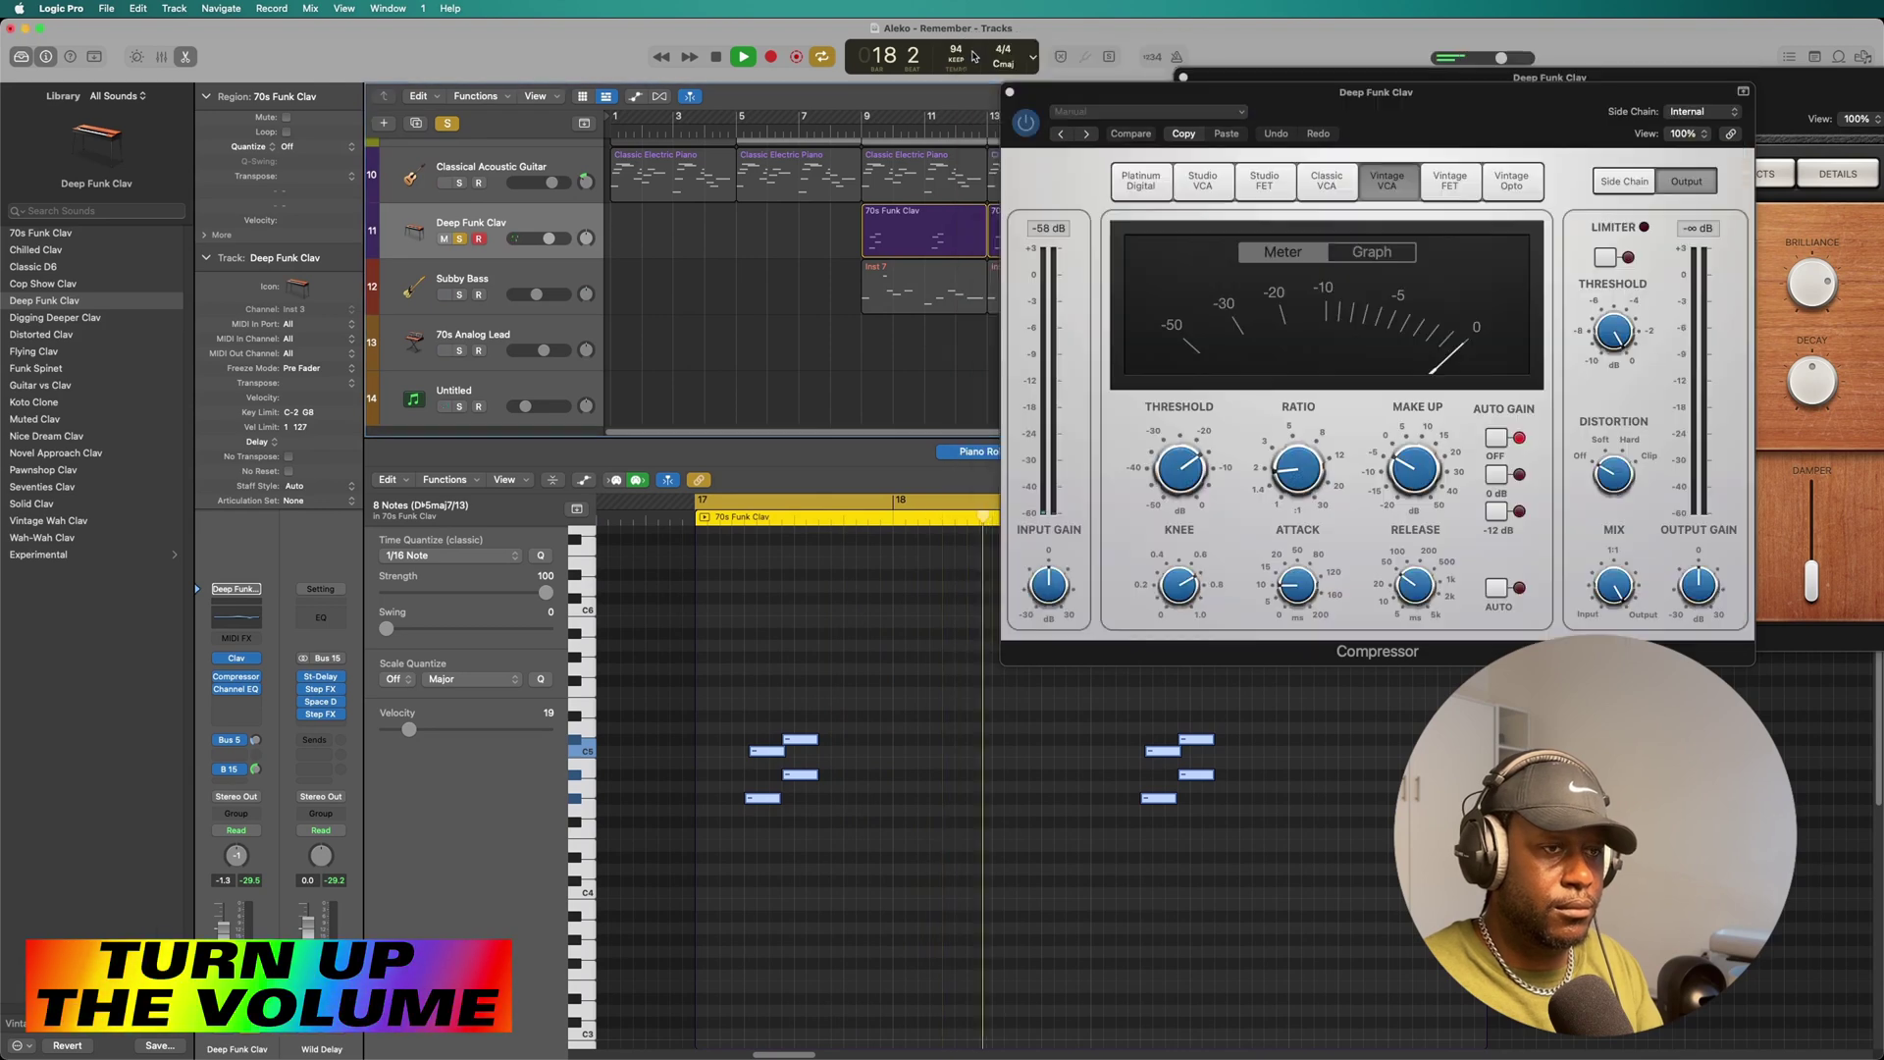
left_click(1009, 92)
left_click_drag(1206, 85, 1110, 88)
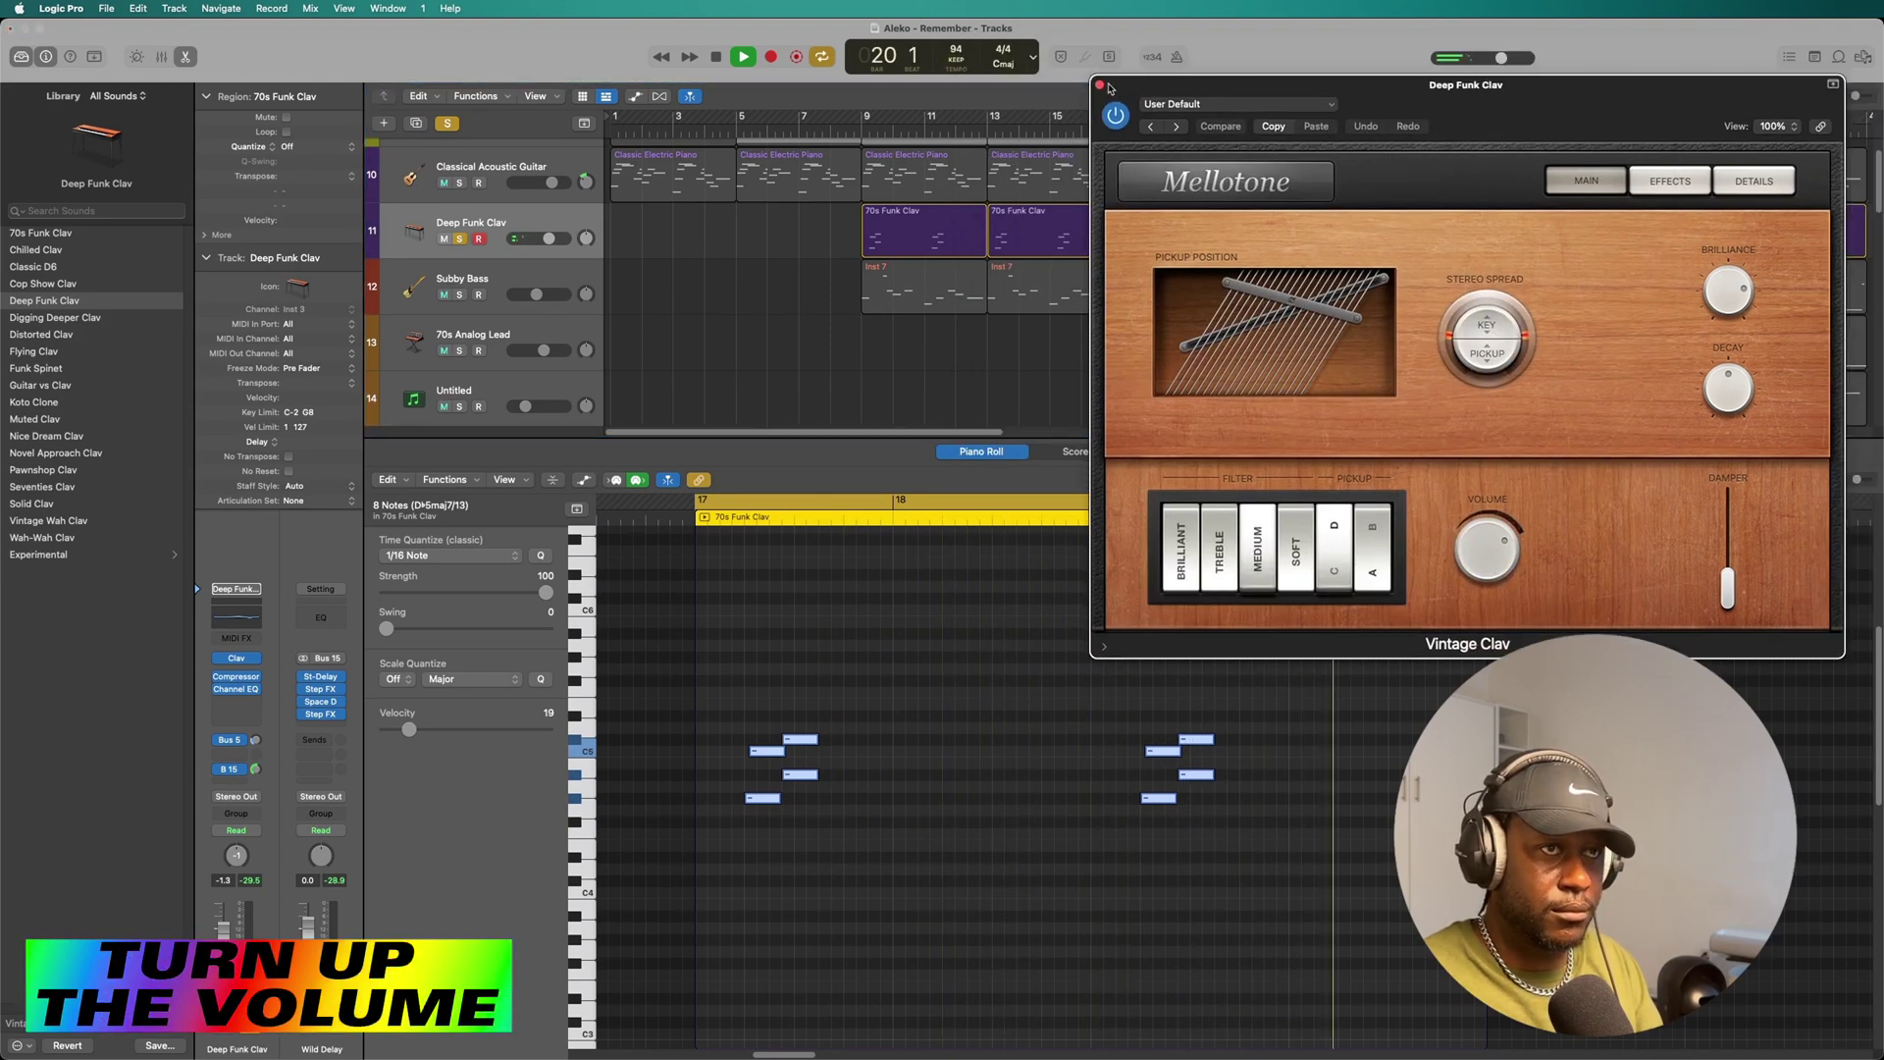
left_click(1099, 85)
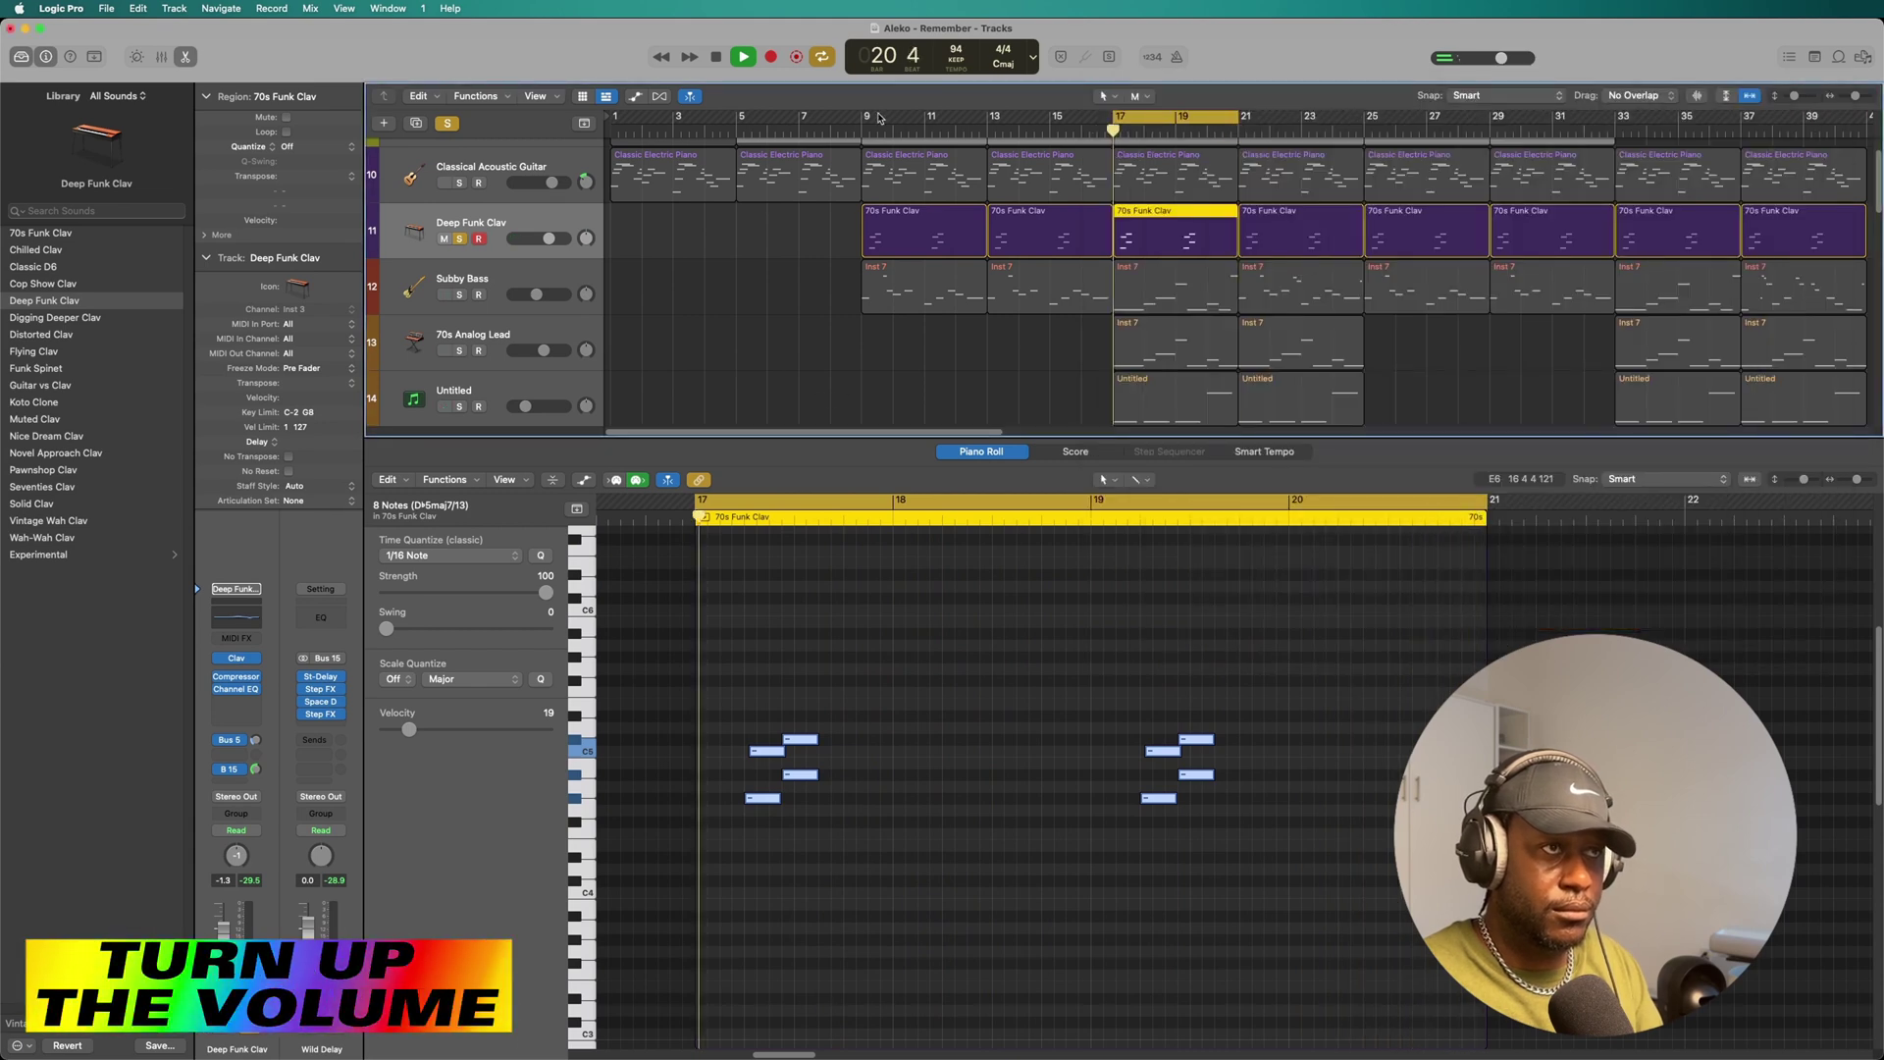
Play the Classical Acoustic Guitar and Deep Funk Clav tracks soloed together, and clear the solos after listening.
left_click(717, 58)
left_click(448, 124)
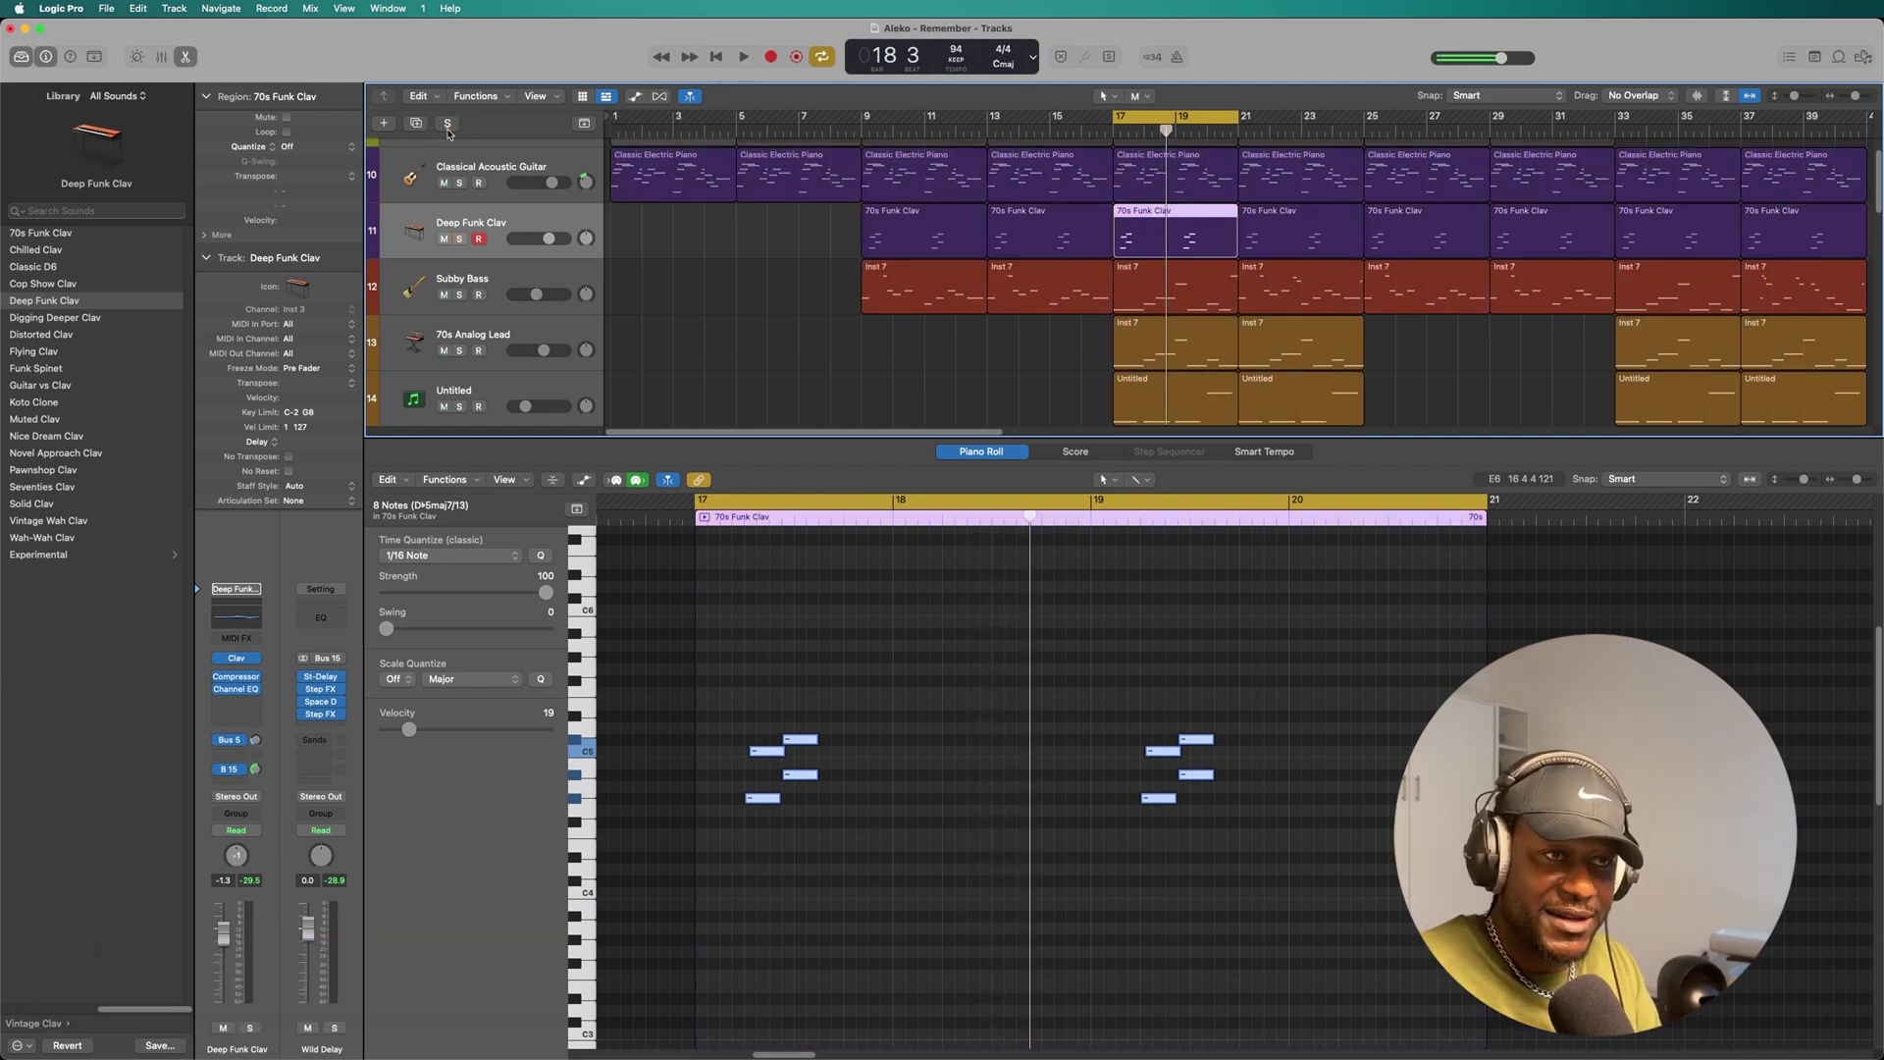
scroll(1084, 238, "up", 2)
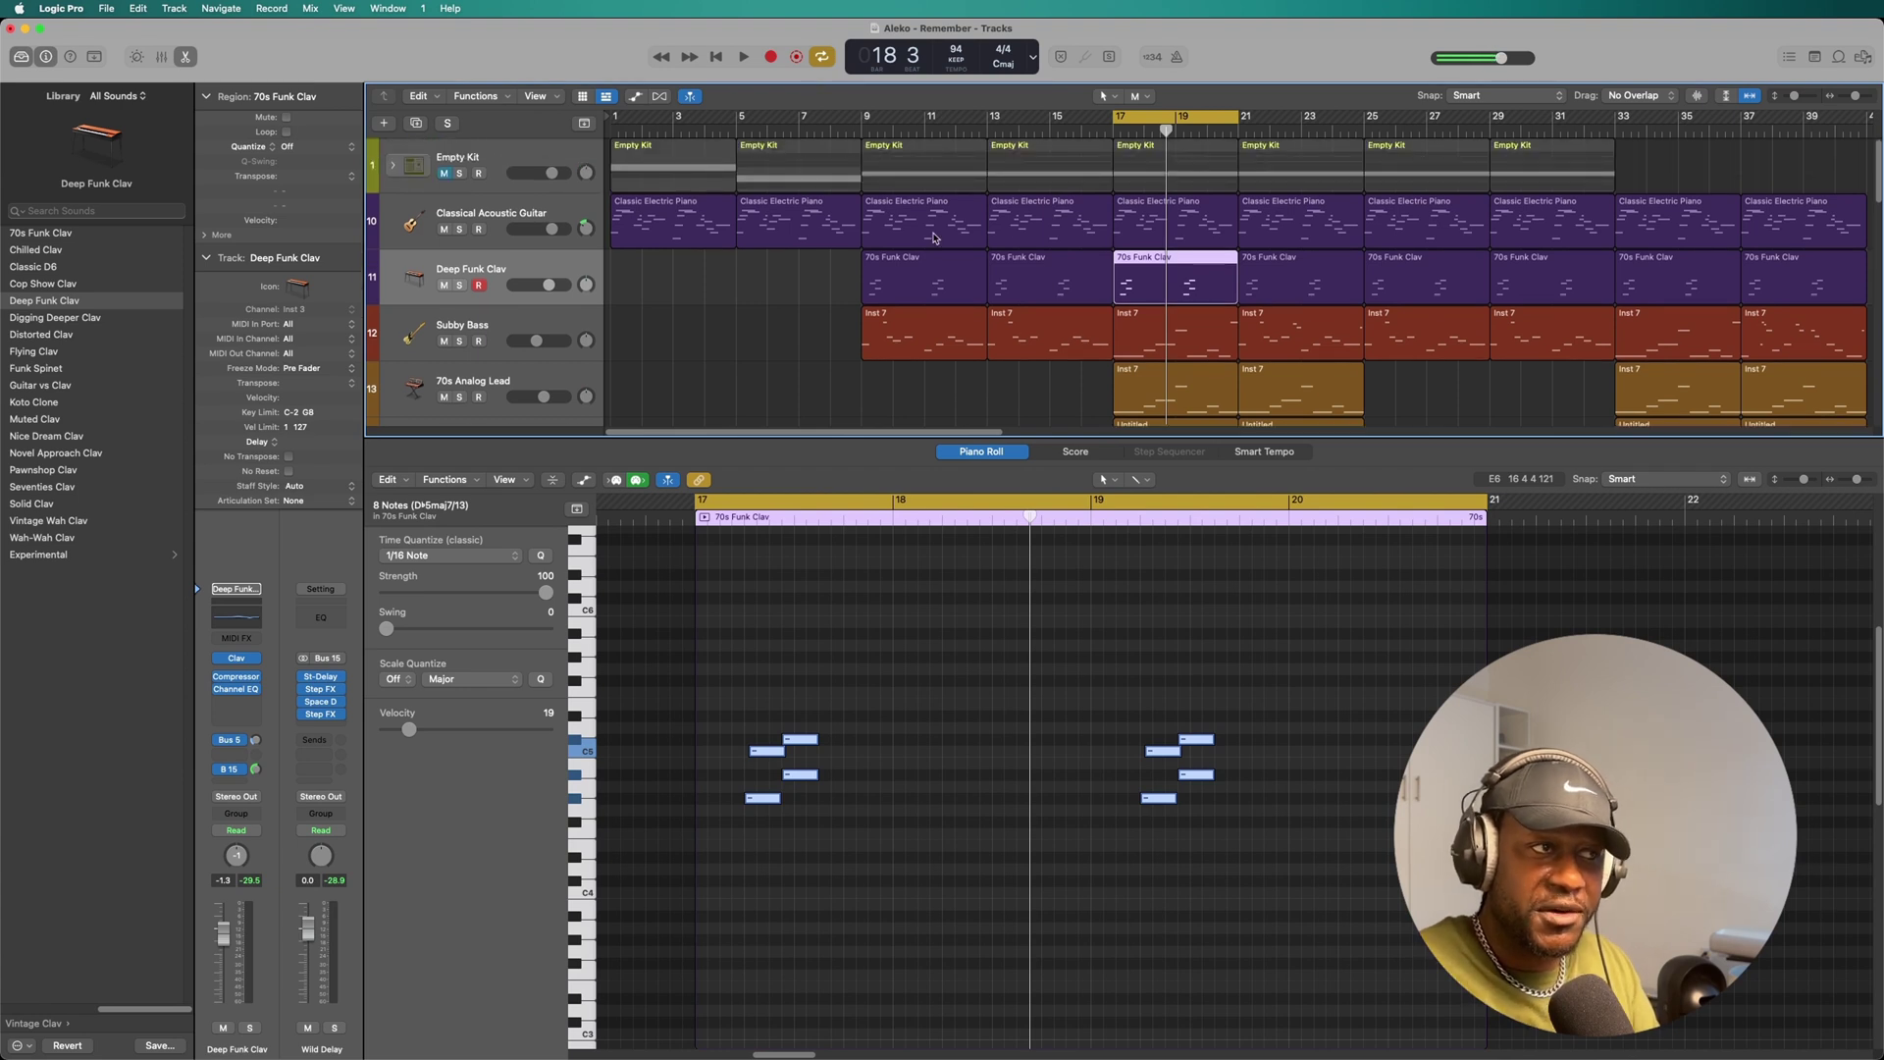
left_click(460, 229)
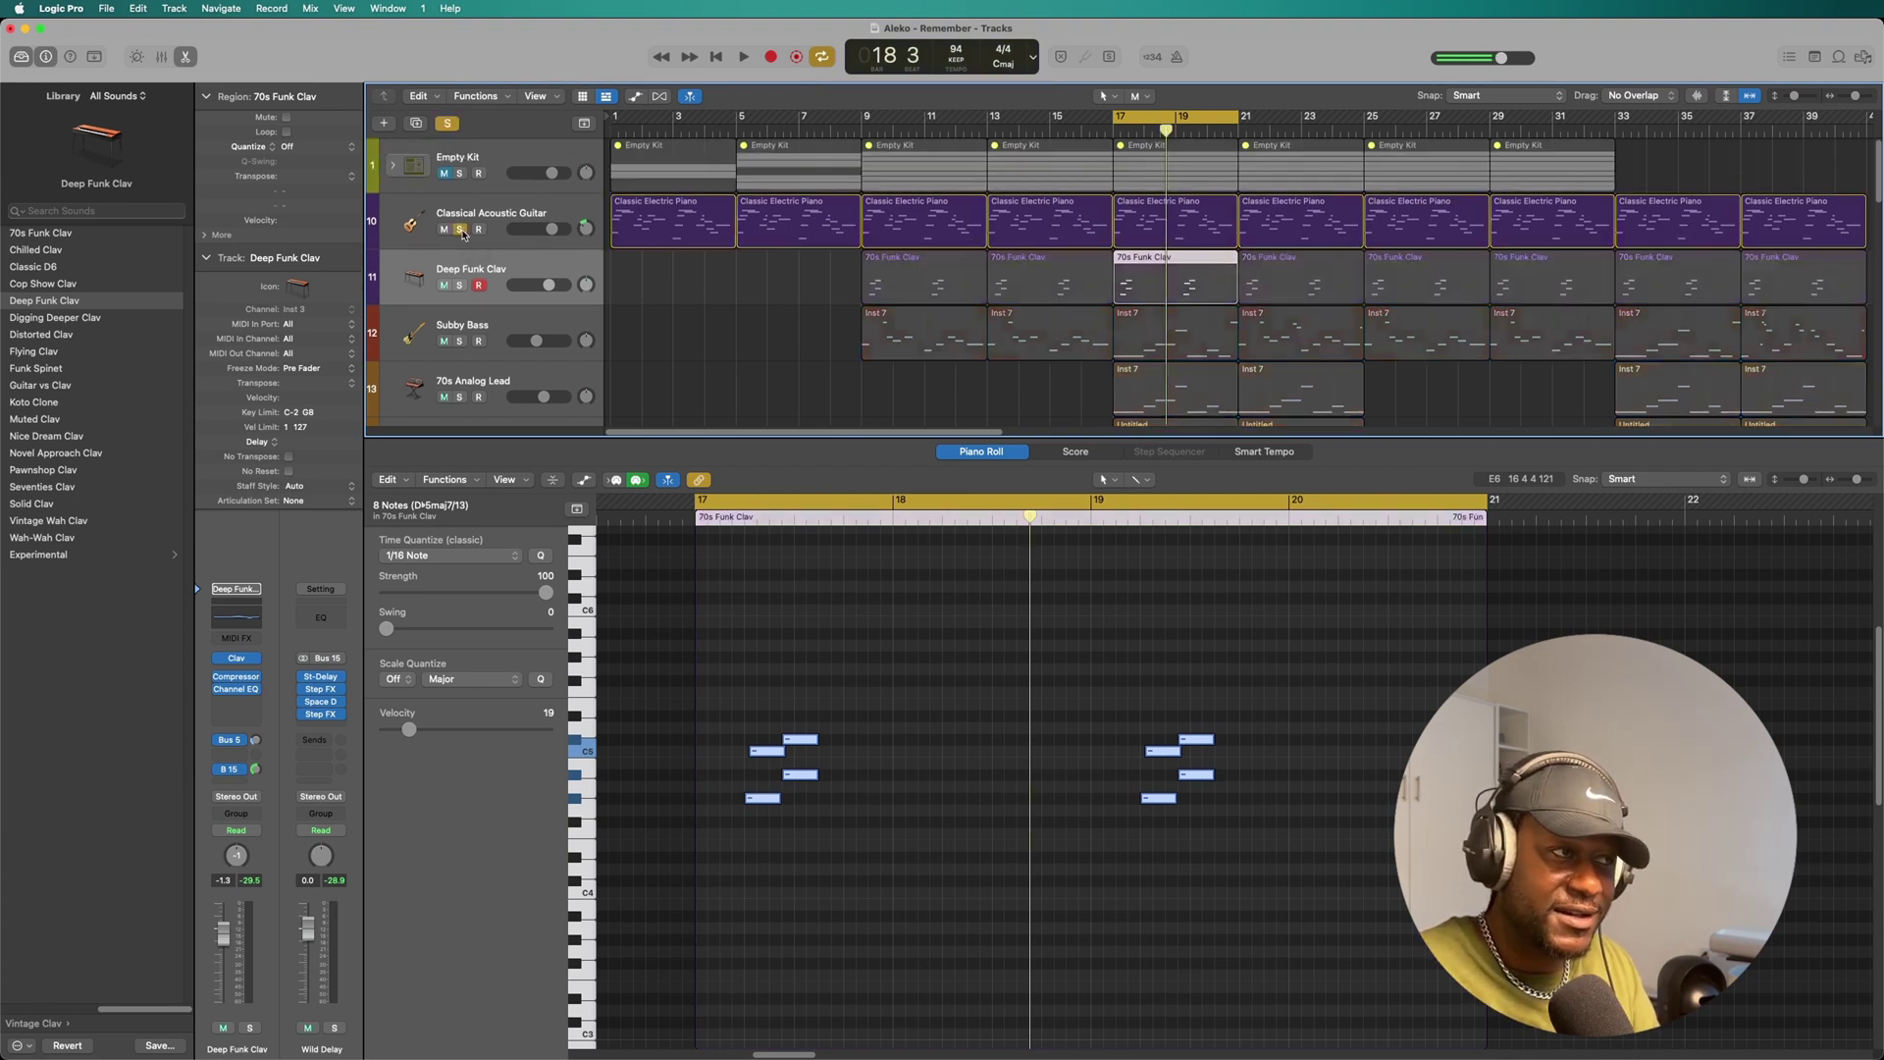
left_click(459, 287)
left_click(742, 61)
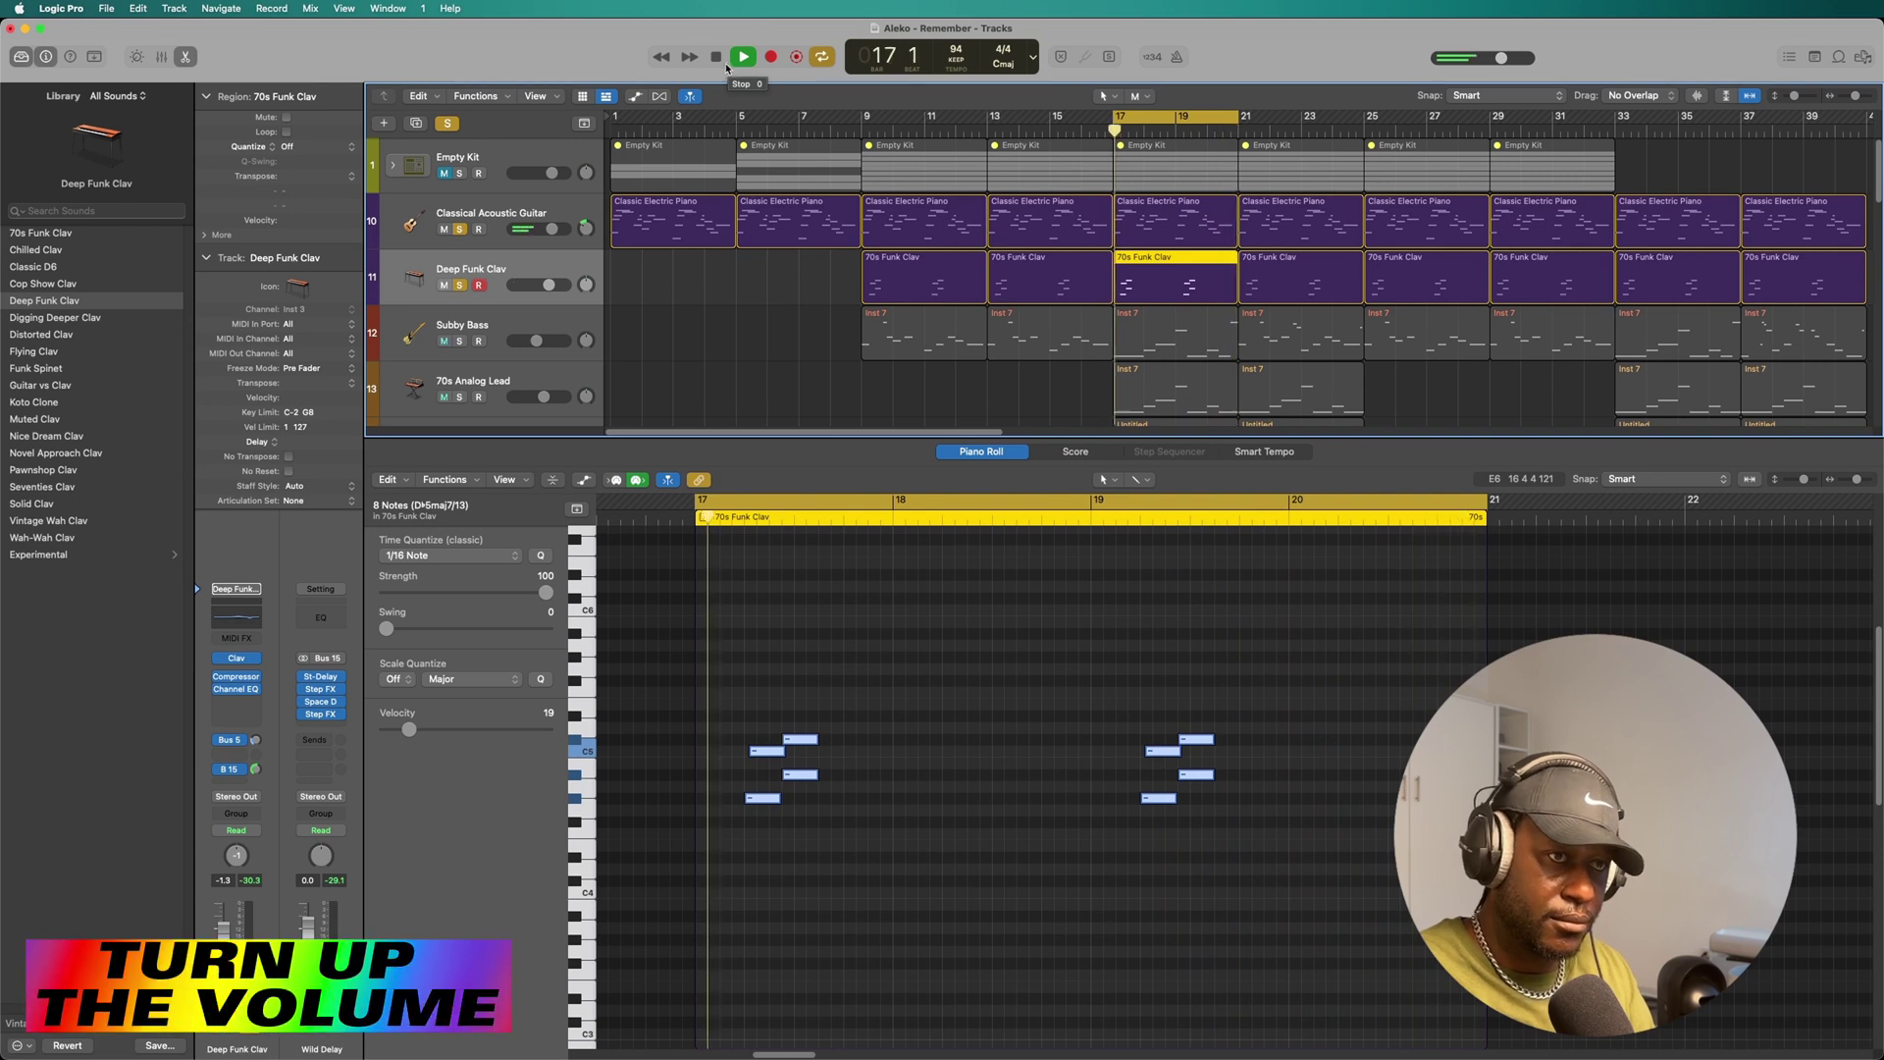
scroll(1232, 297, "down", 1)
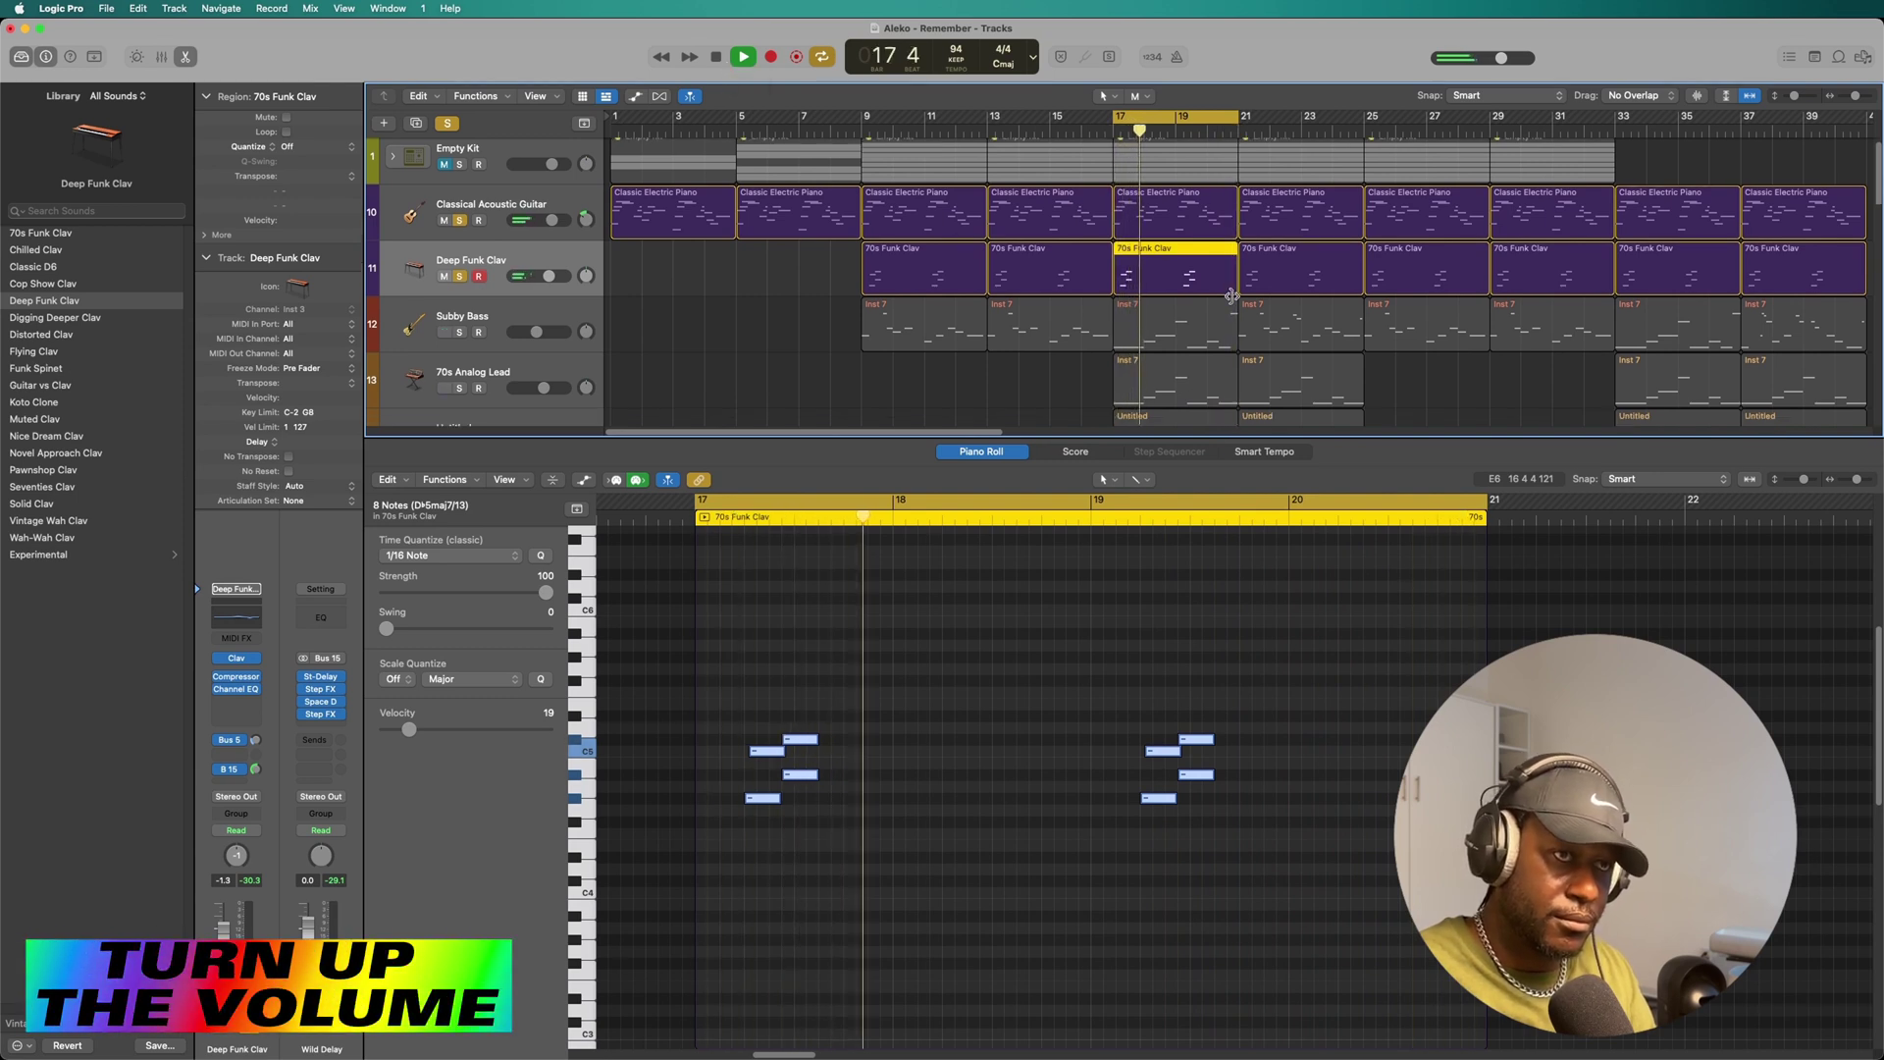
scroll(1231, 296, "down", 4)
scroll(1231, 296, "down", 1)
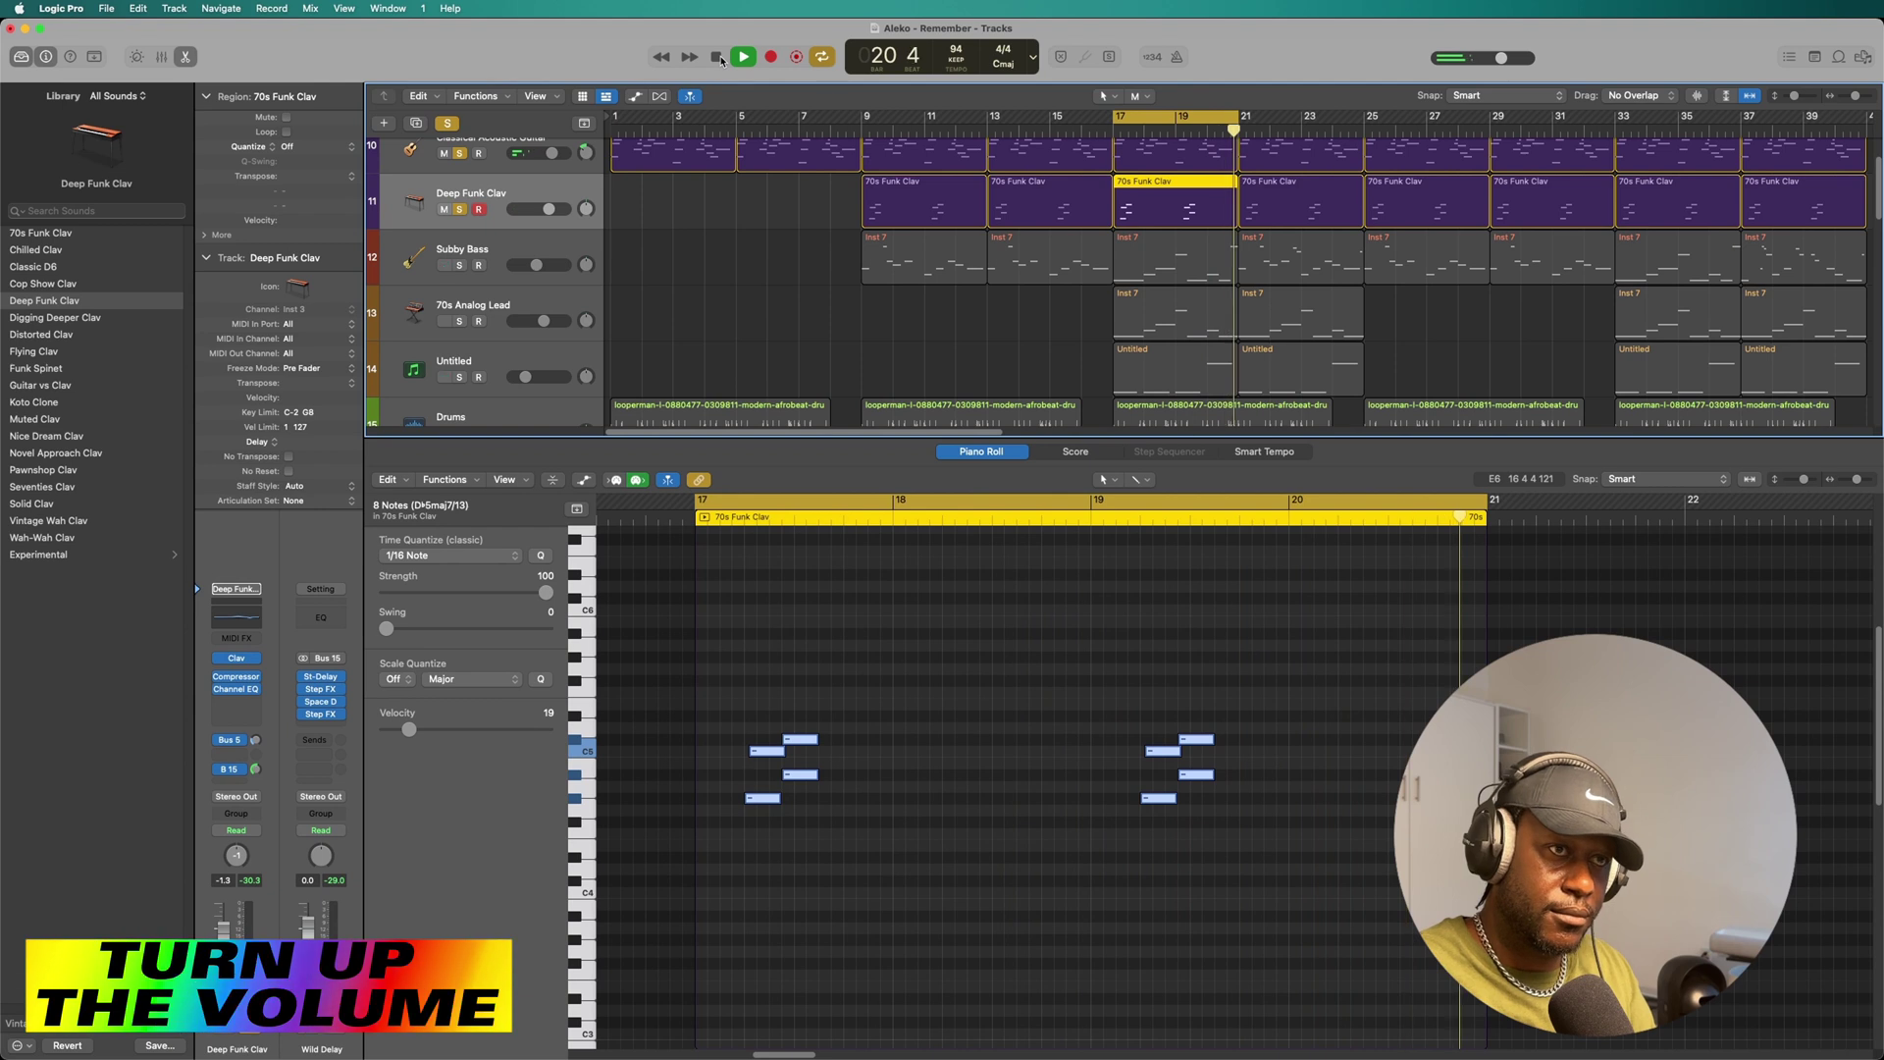
left_click(448, 125)
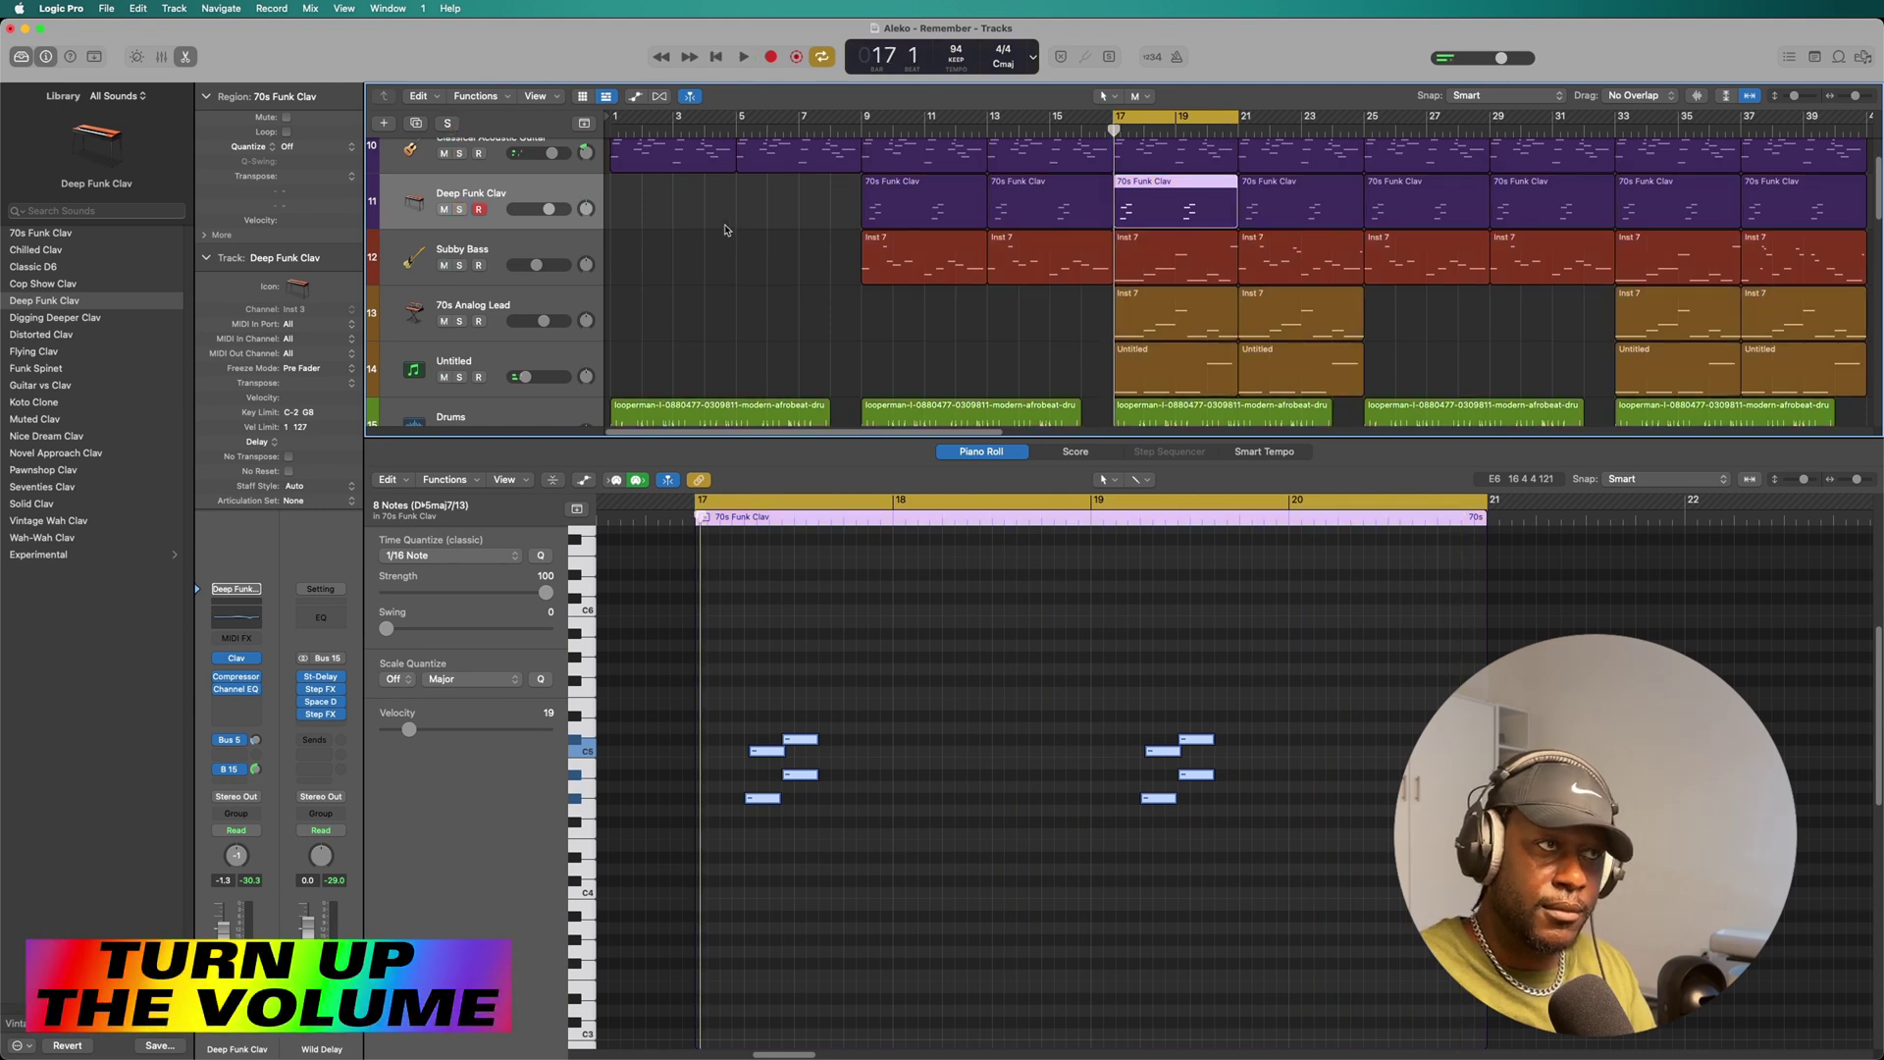
Rename the Untitled instrument track below the 70s Analog Lead as Arcade.
scroll(1200, 351, "down", 2)
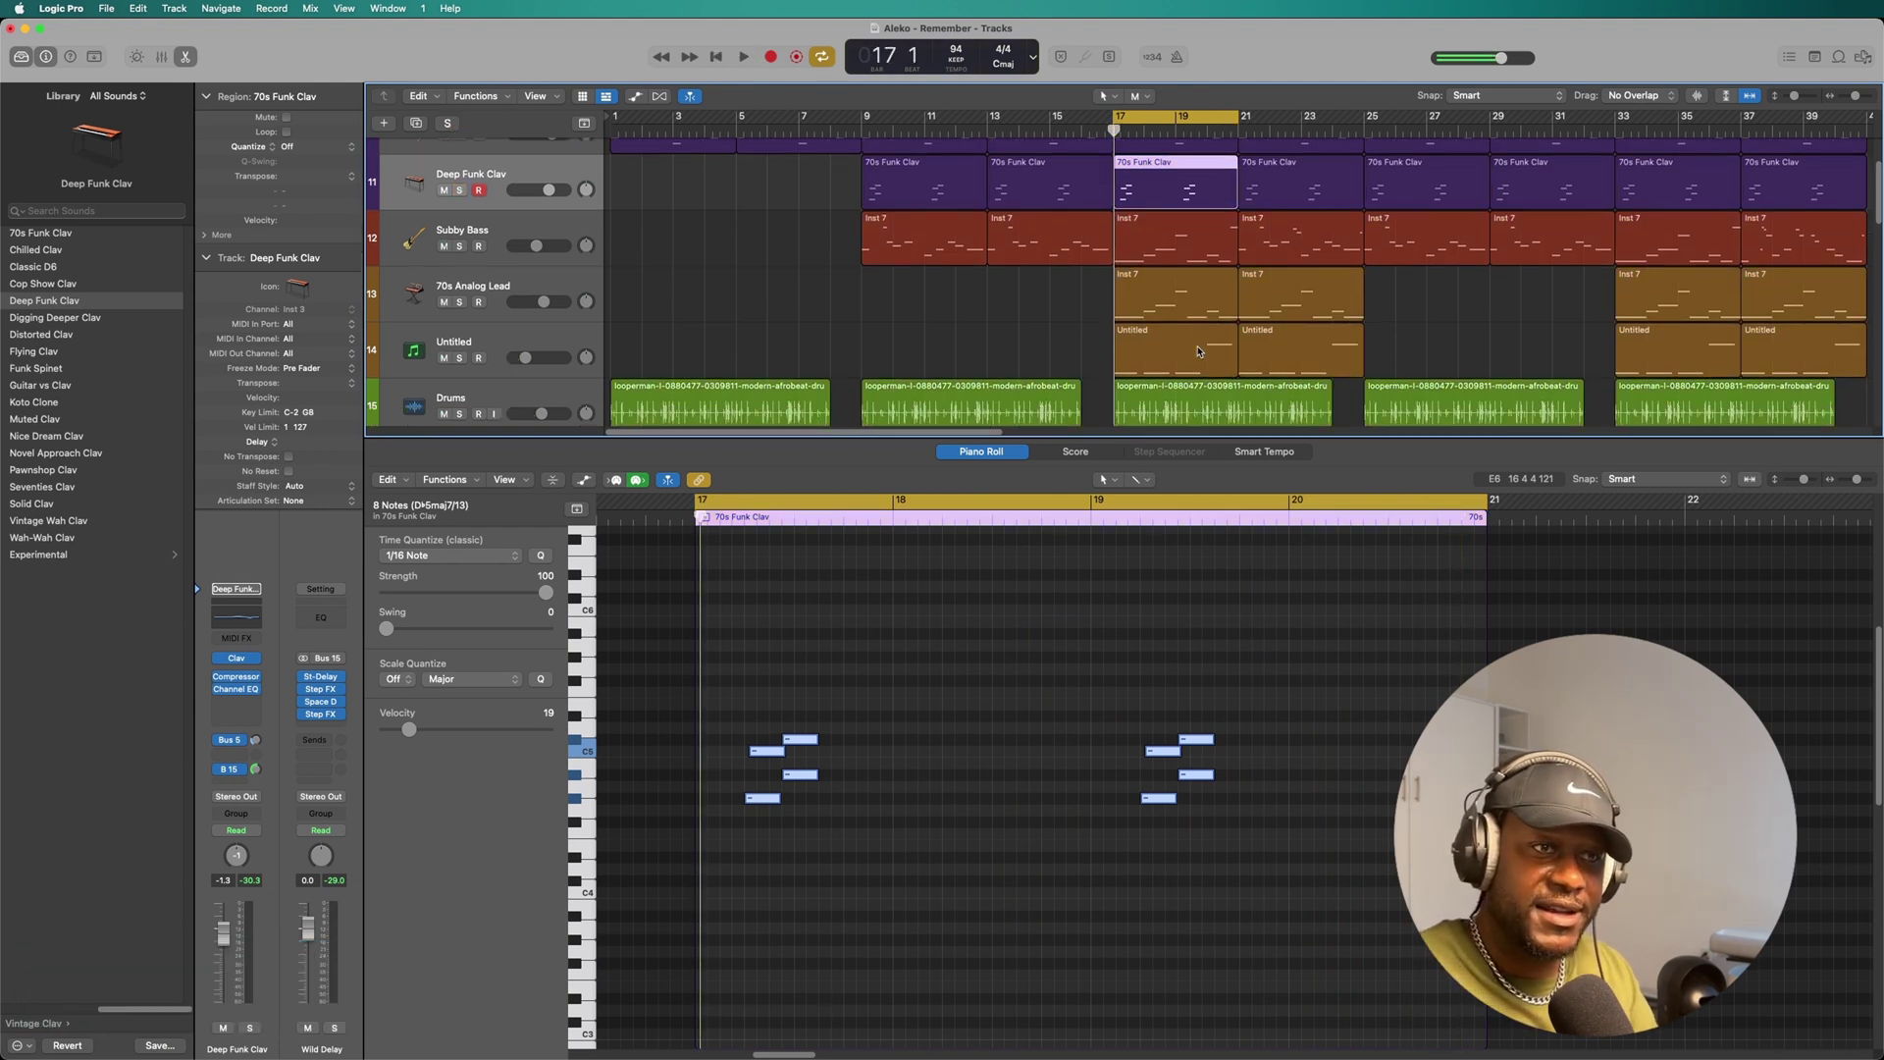
left_click(473, 312)
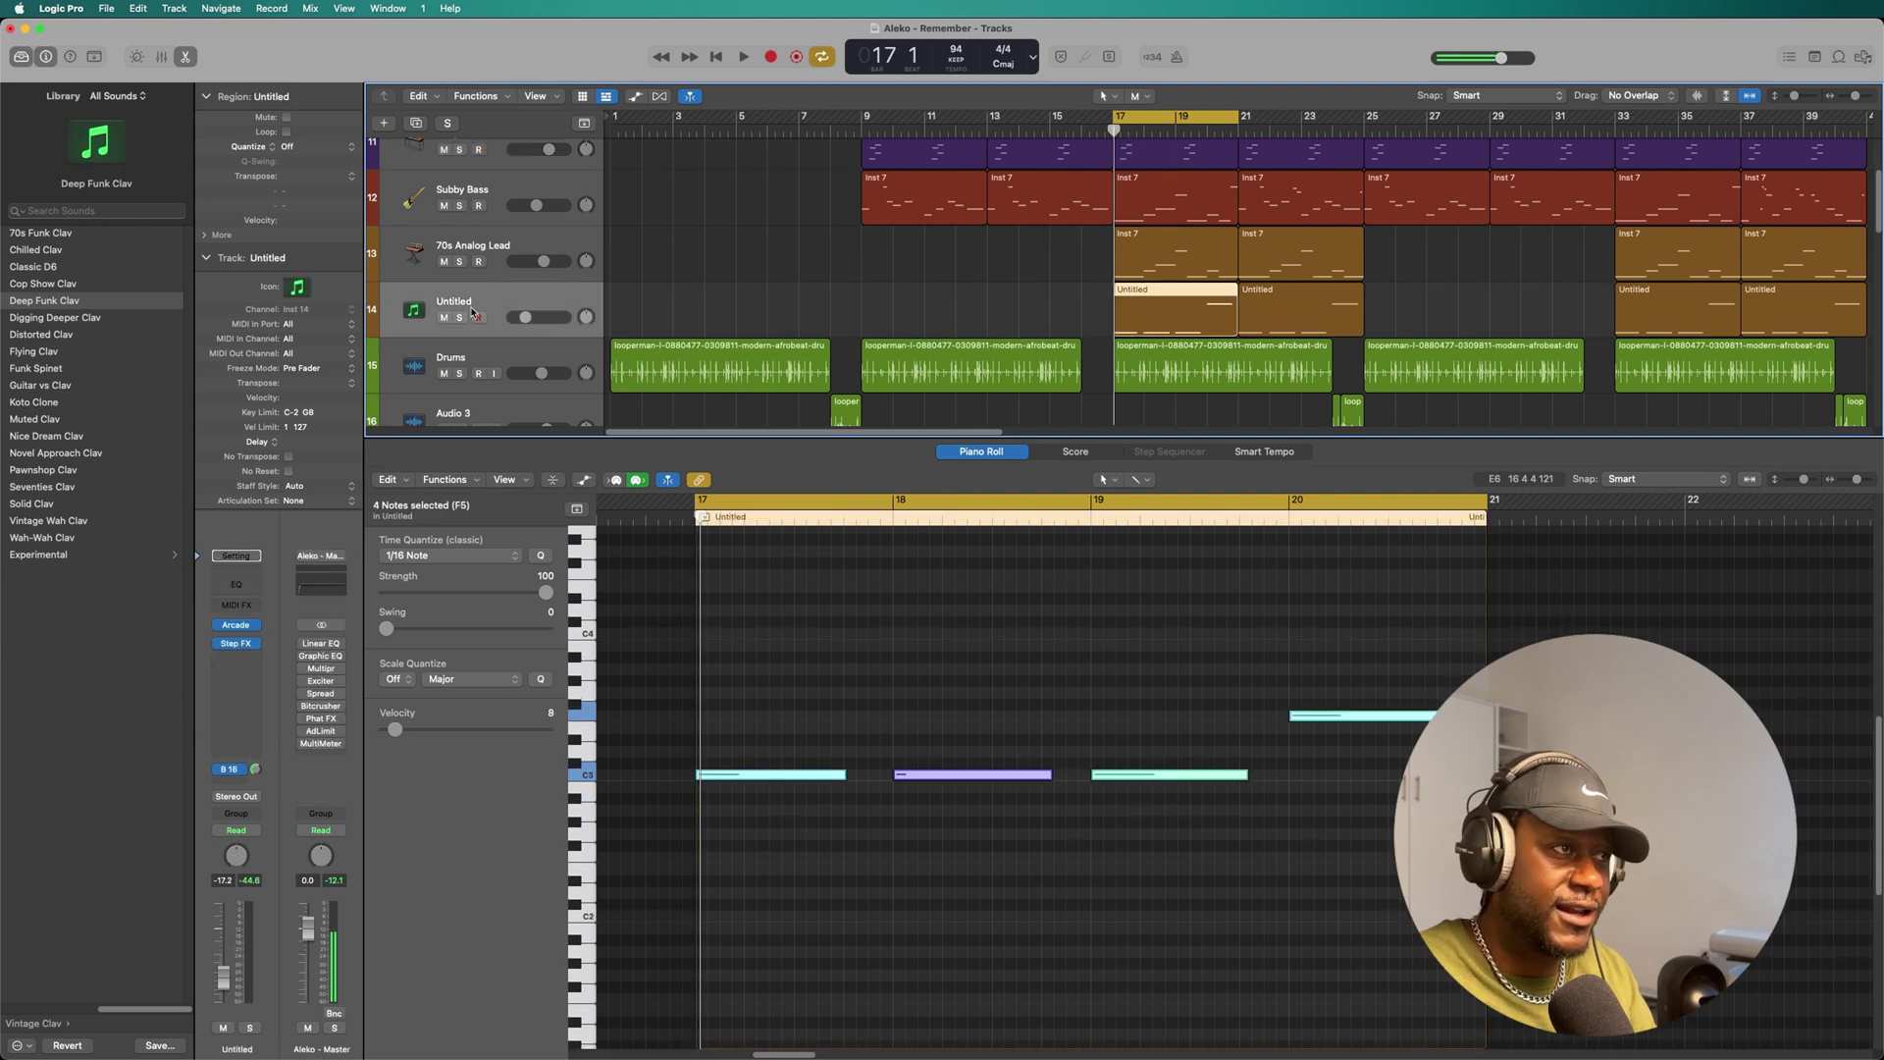
key("BackSpace")
key("Return")
Select the 70s Analog Lead track, play it soloed, and clear the solo after listening.
key("Up")
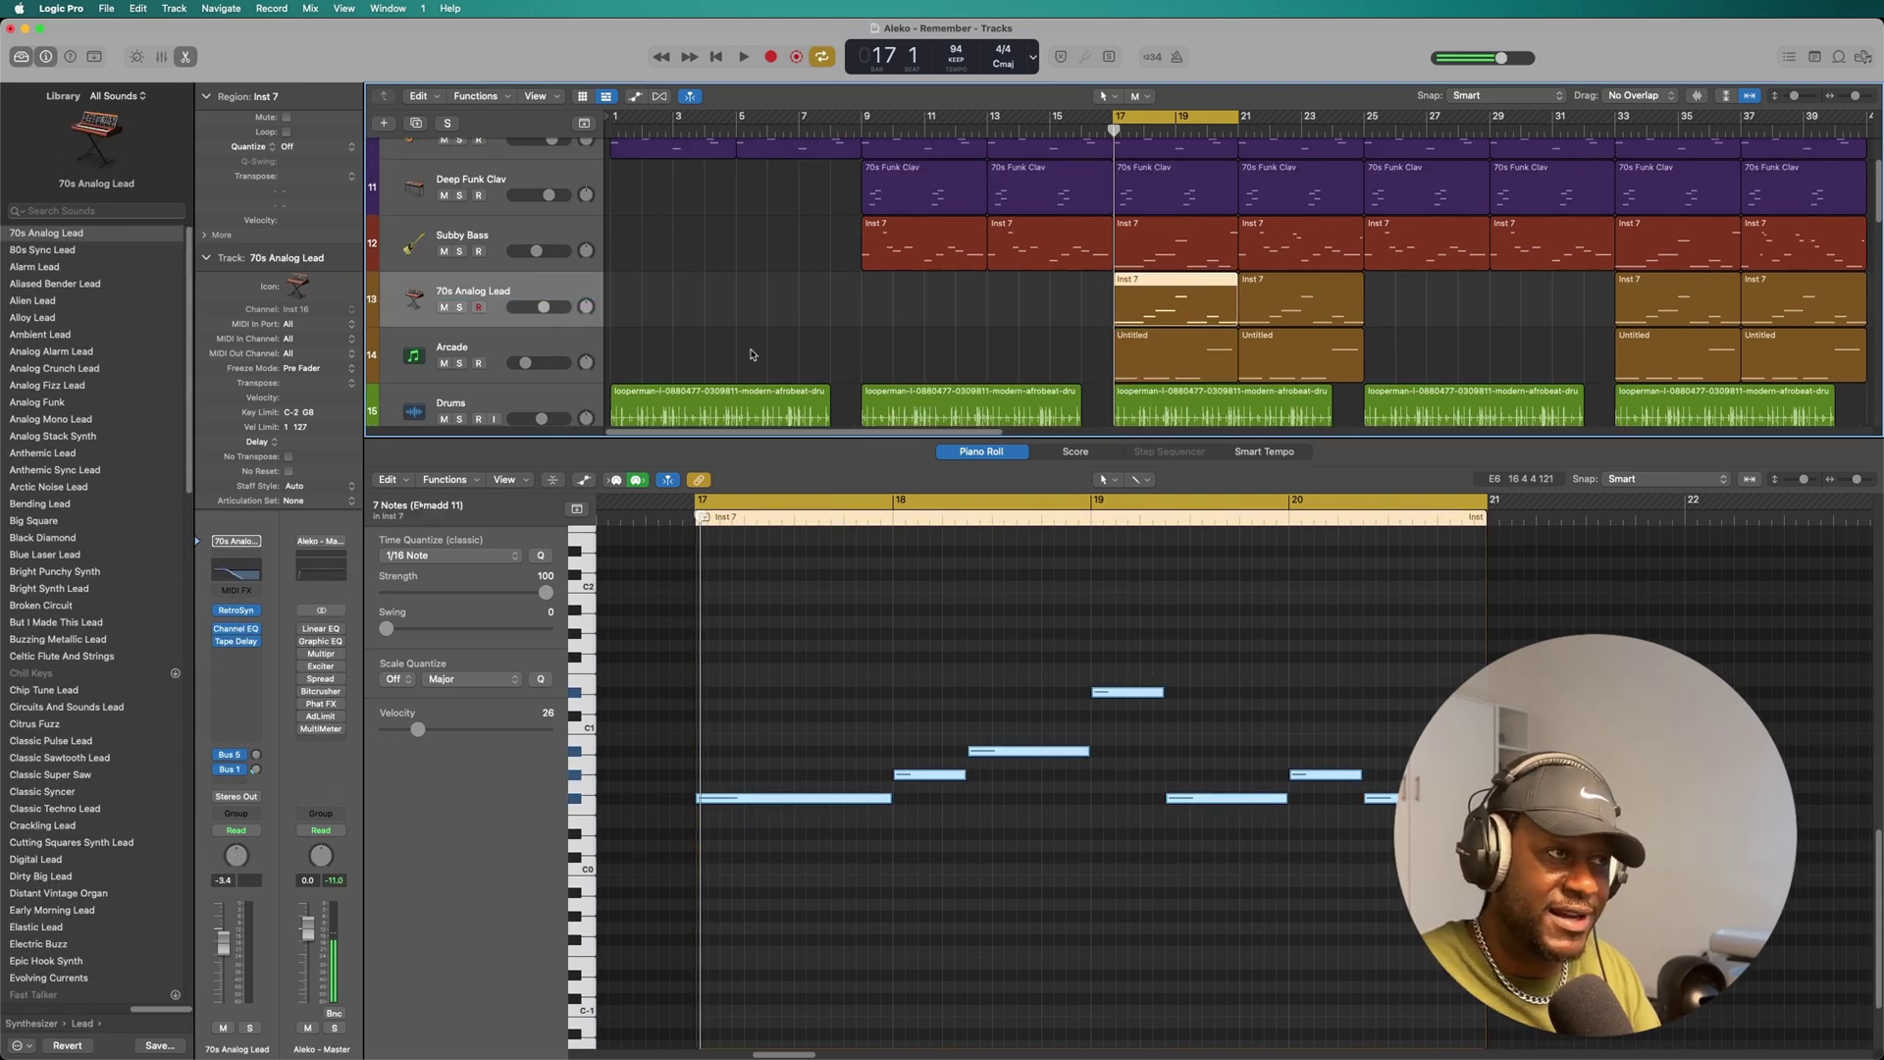
left_click(460, 308)
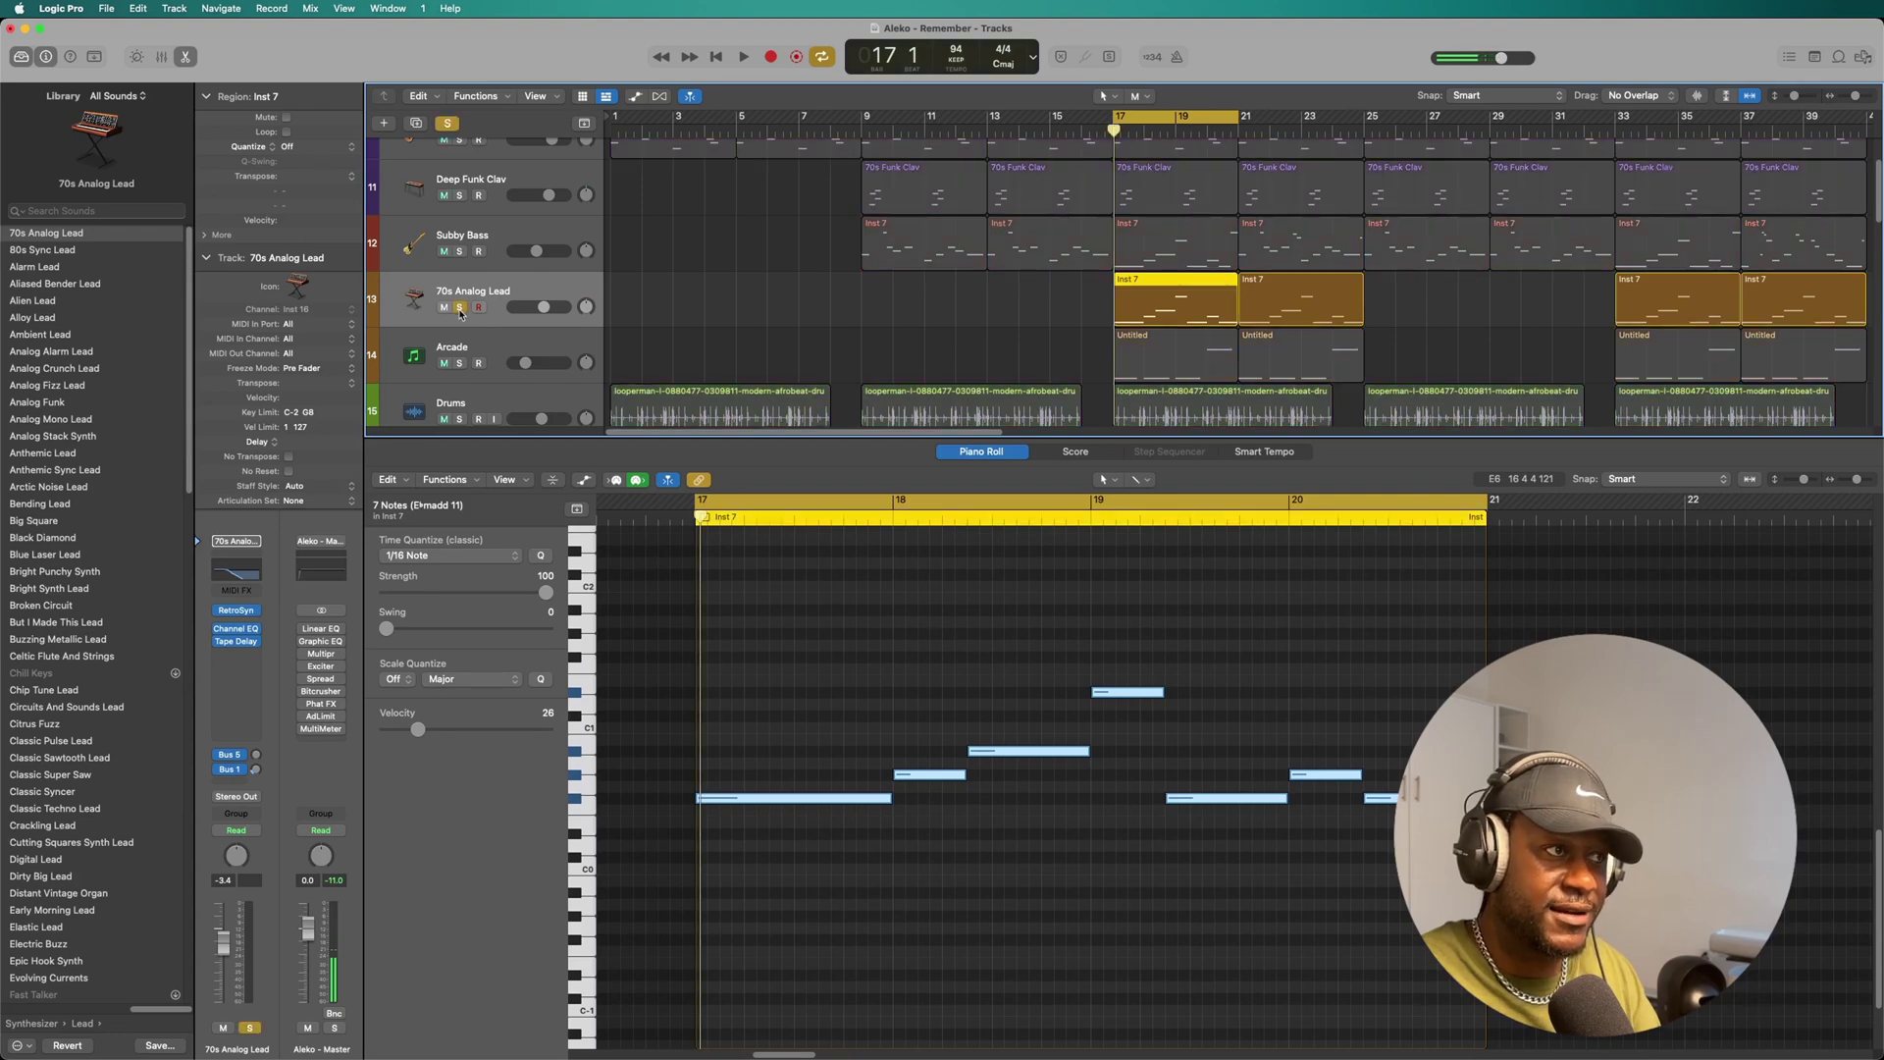
left_click(459, 308)
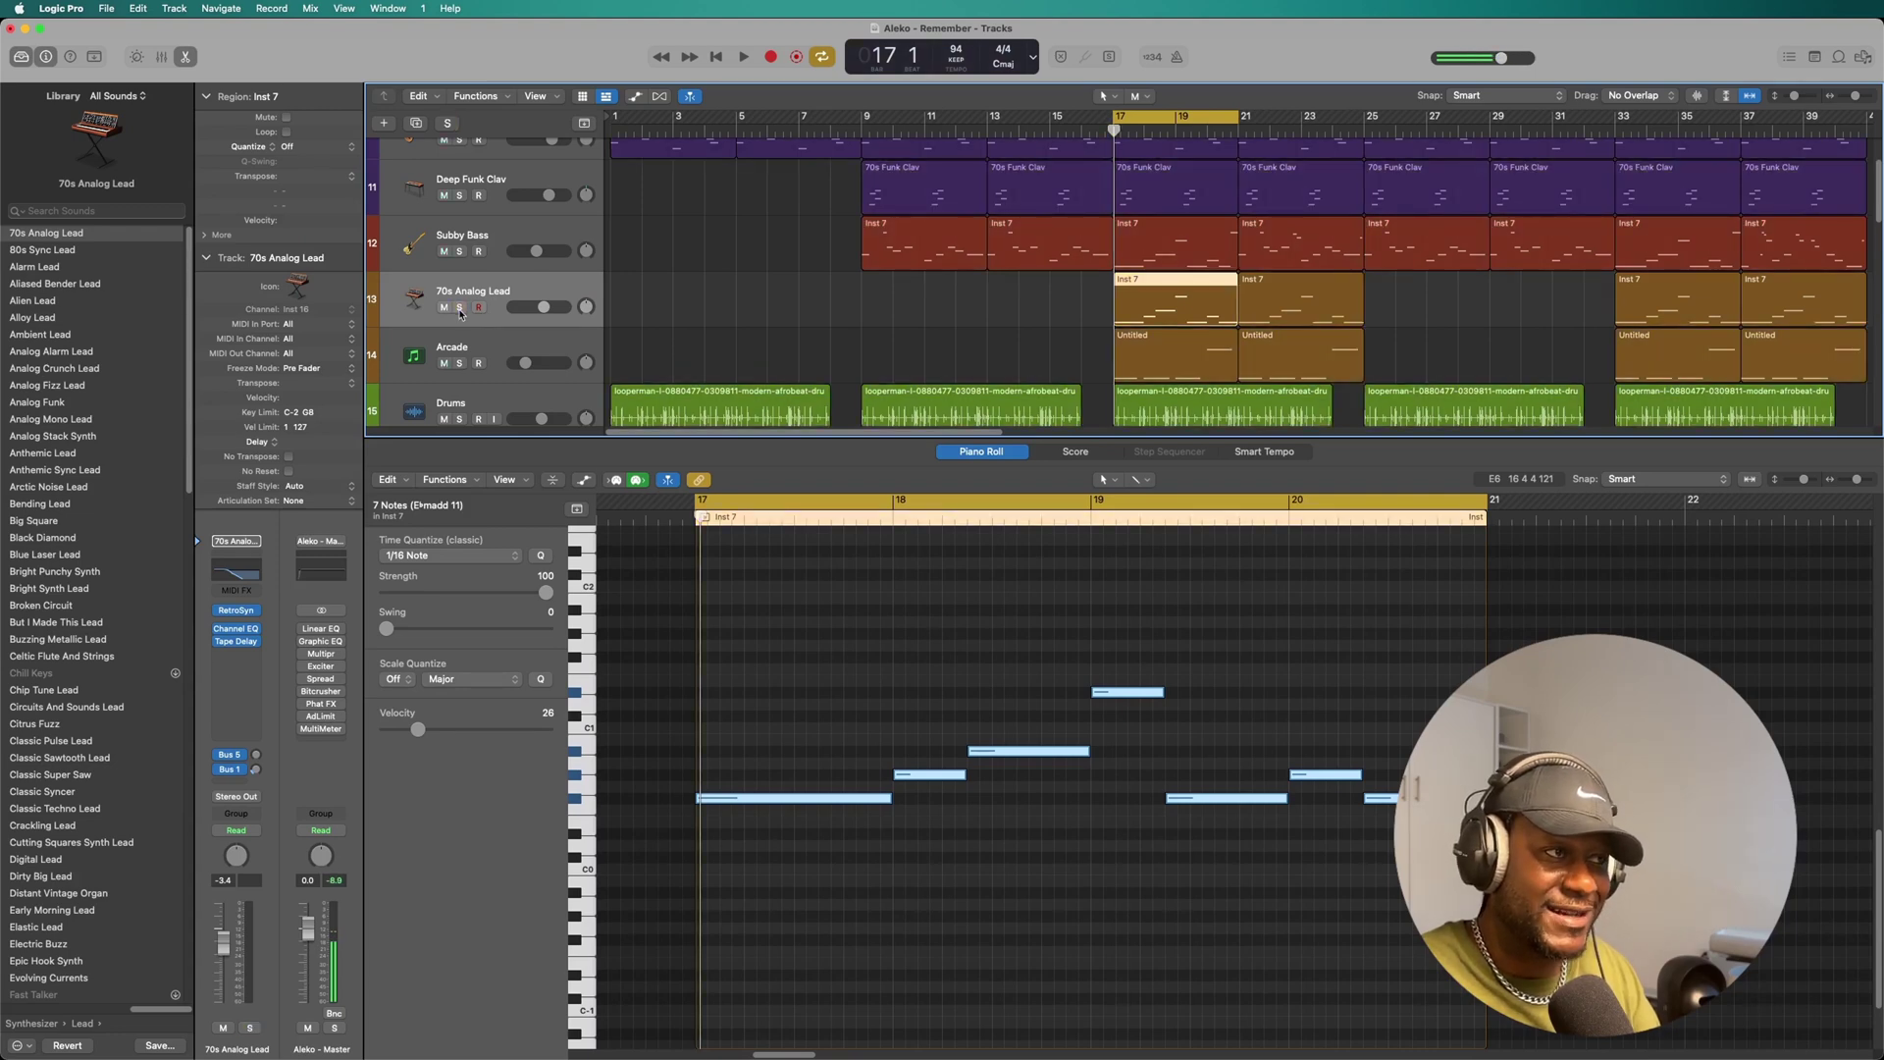
left_click(460, 308)
left_click(744, 57)
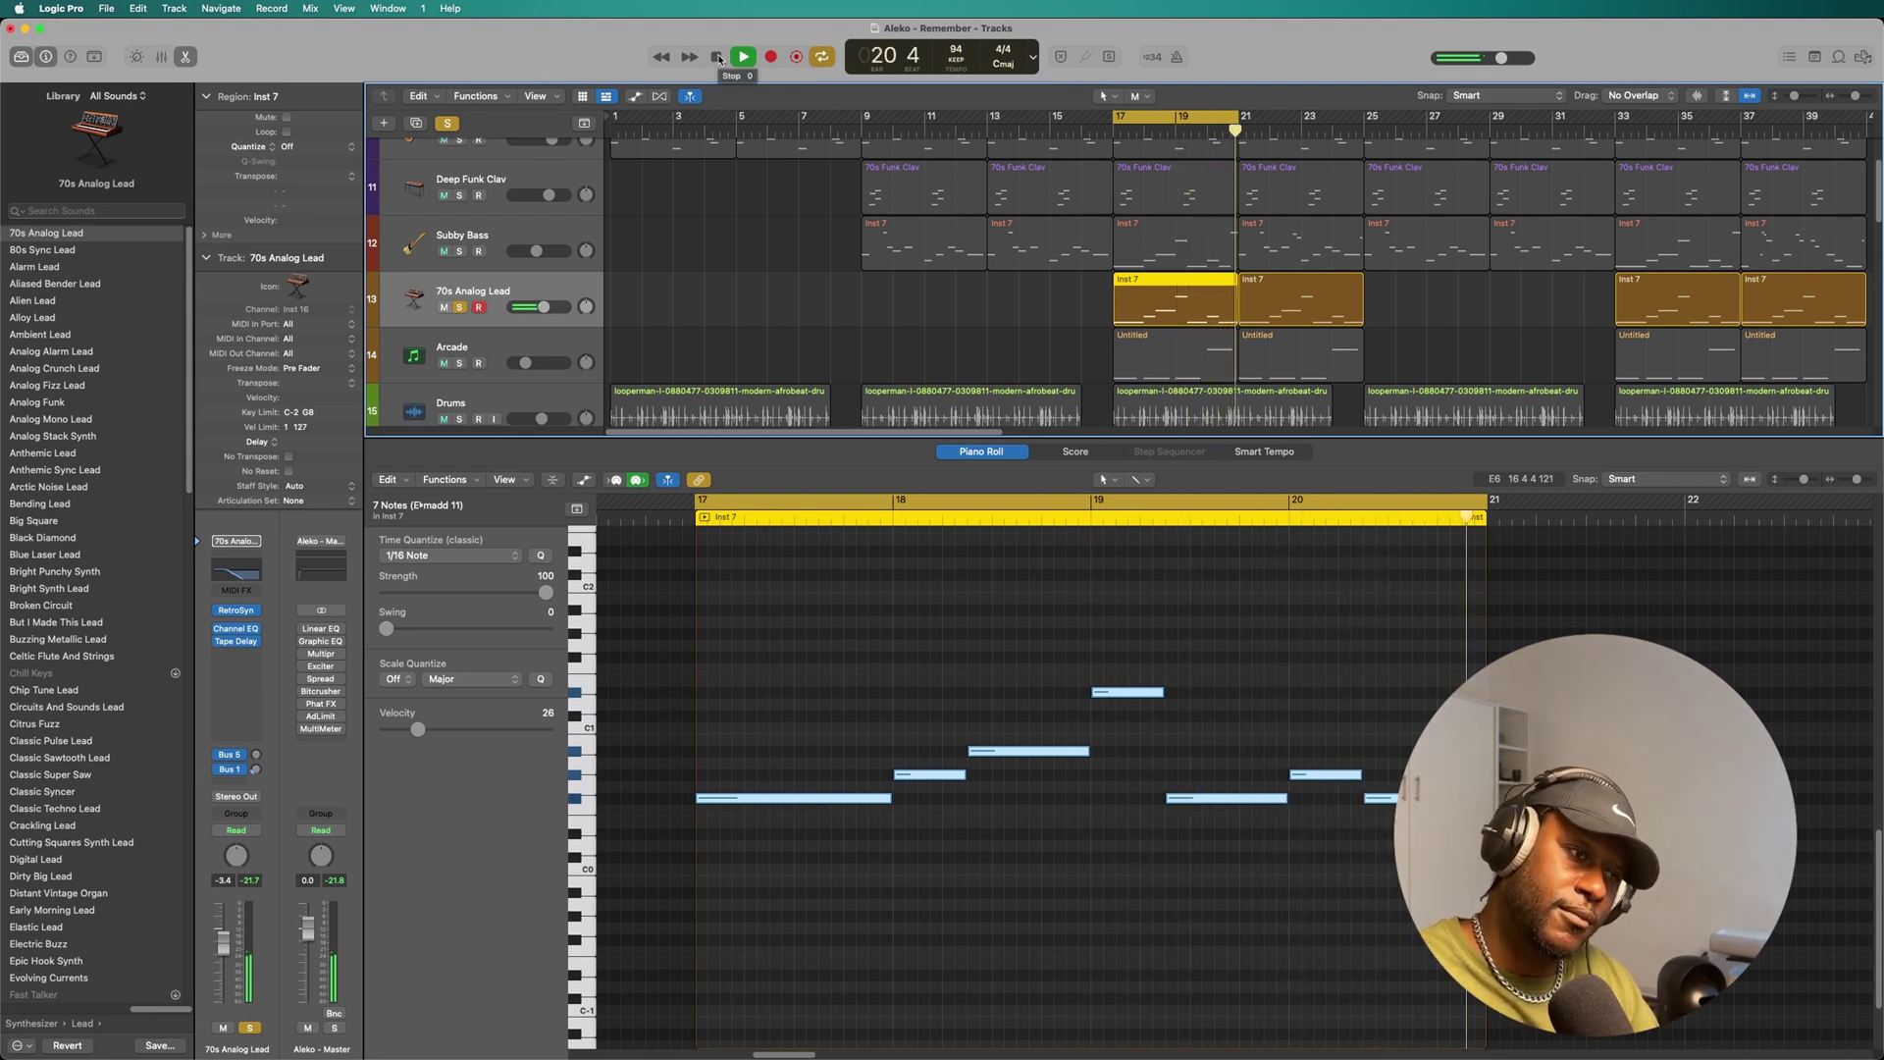
left_click(454, 126)
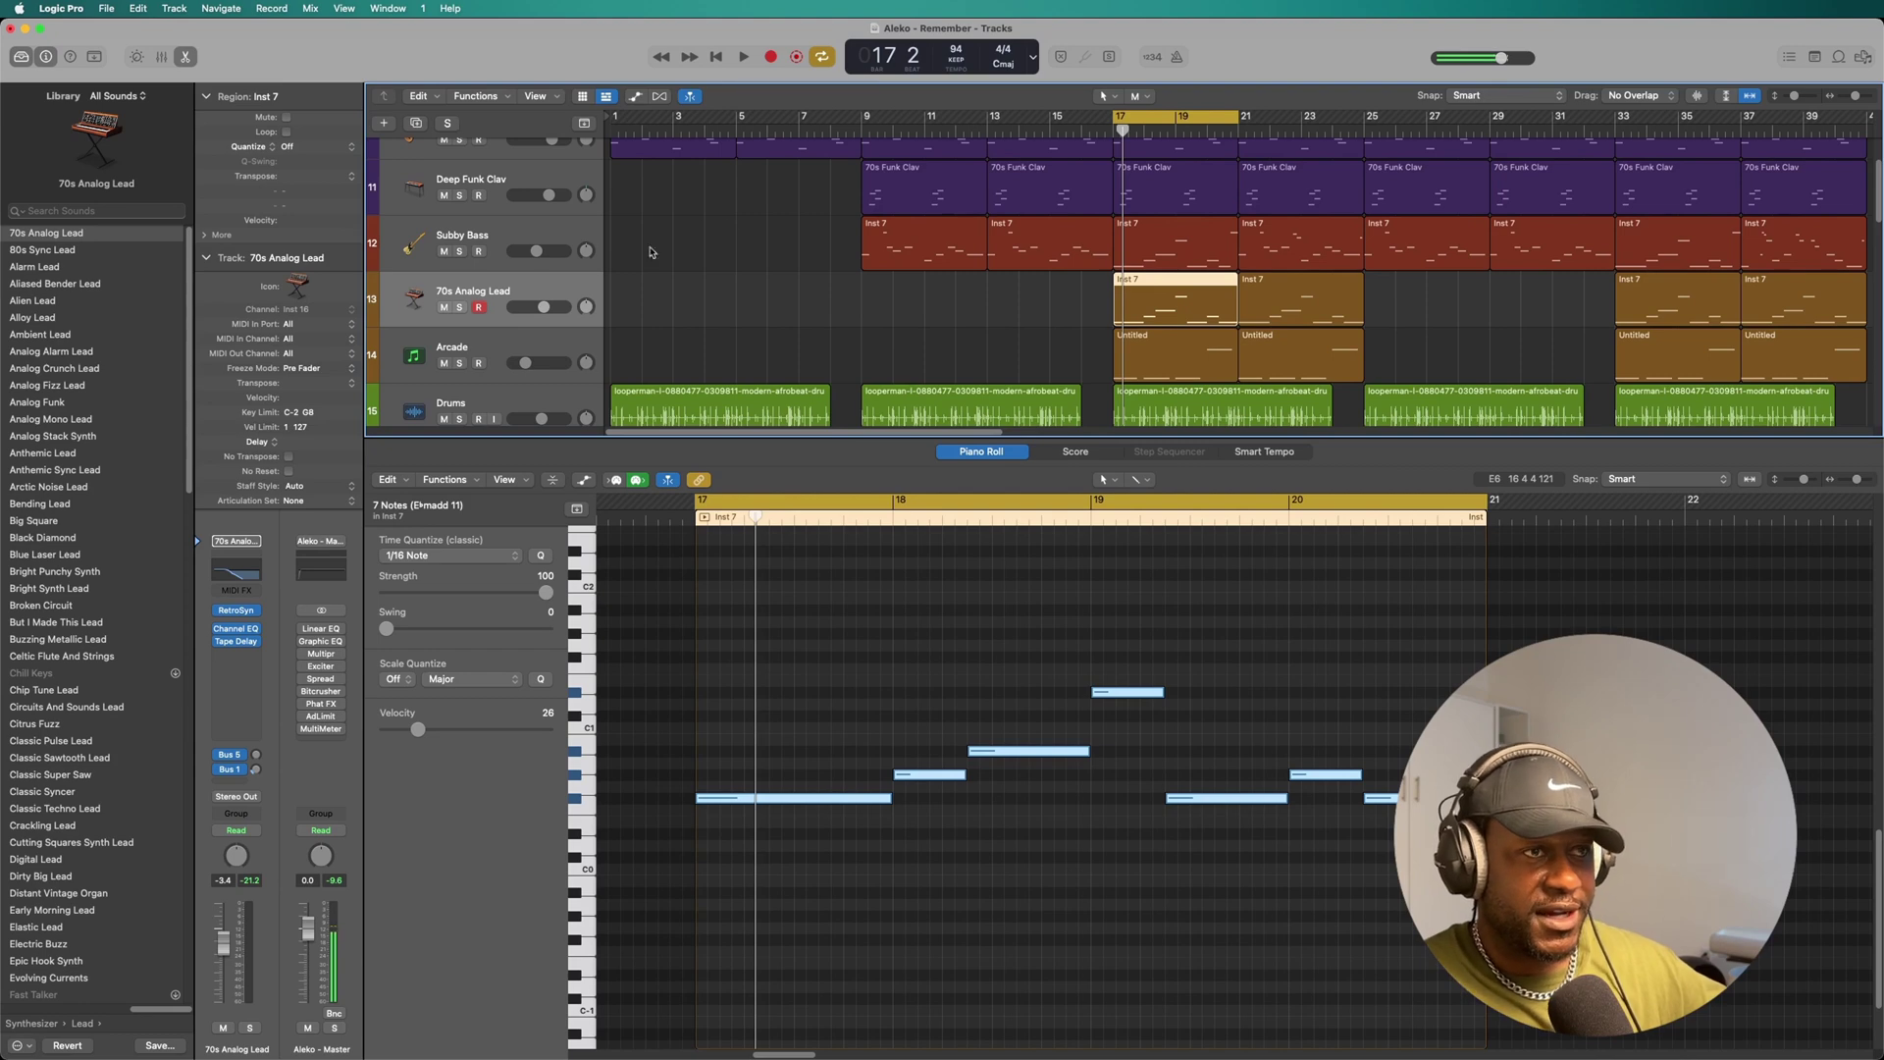
Play the Classical Acoustic Guitar, Deep Funk Clav and 70s Analog Lead soloed together, stopping and clearing the solos after listening.
scroll(465, 309, "up", 1)
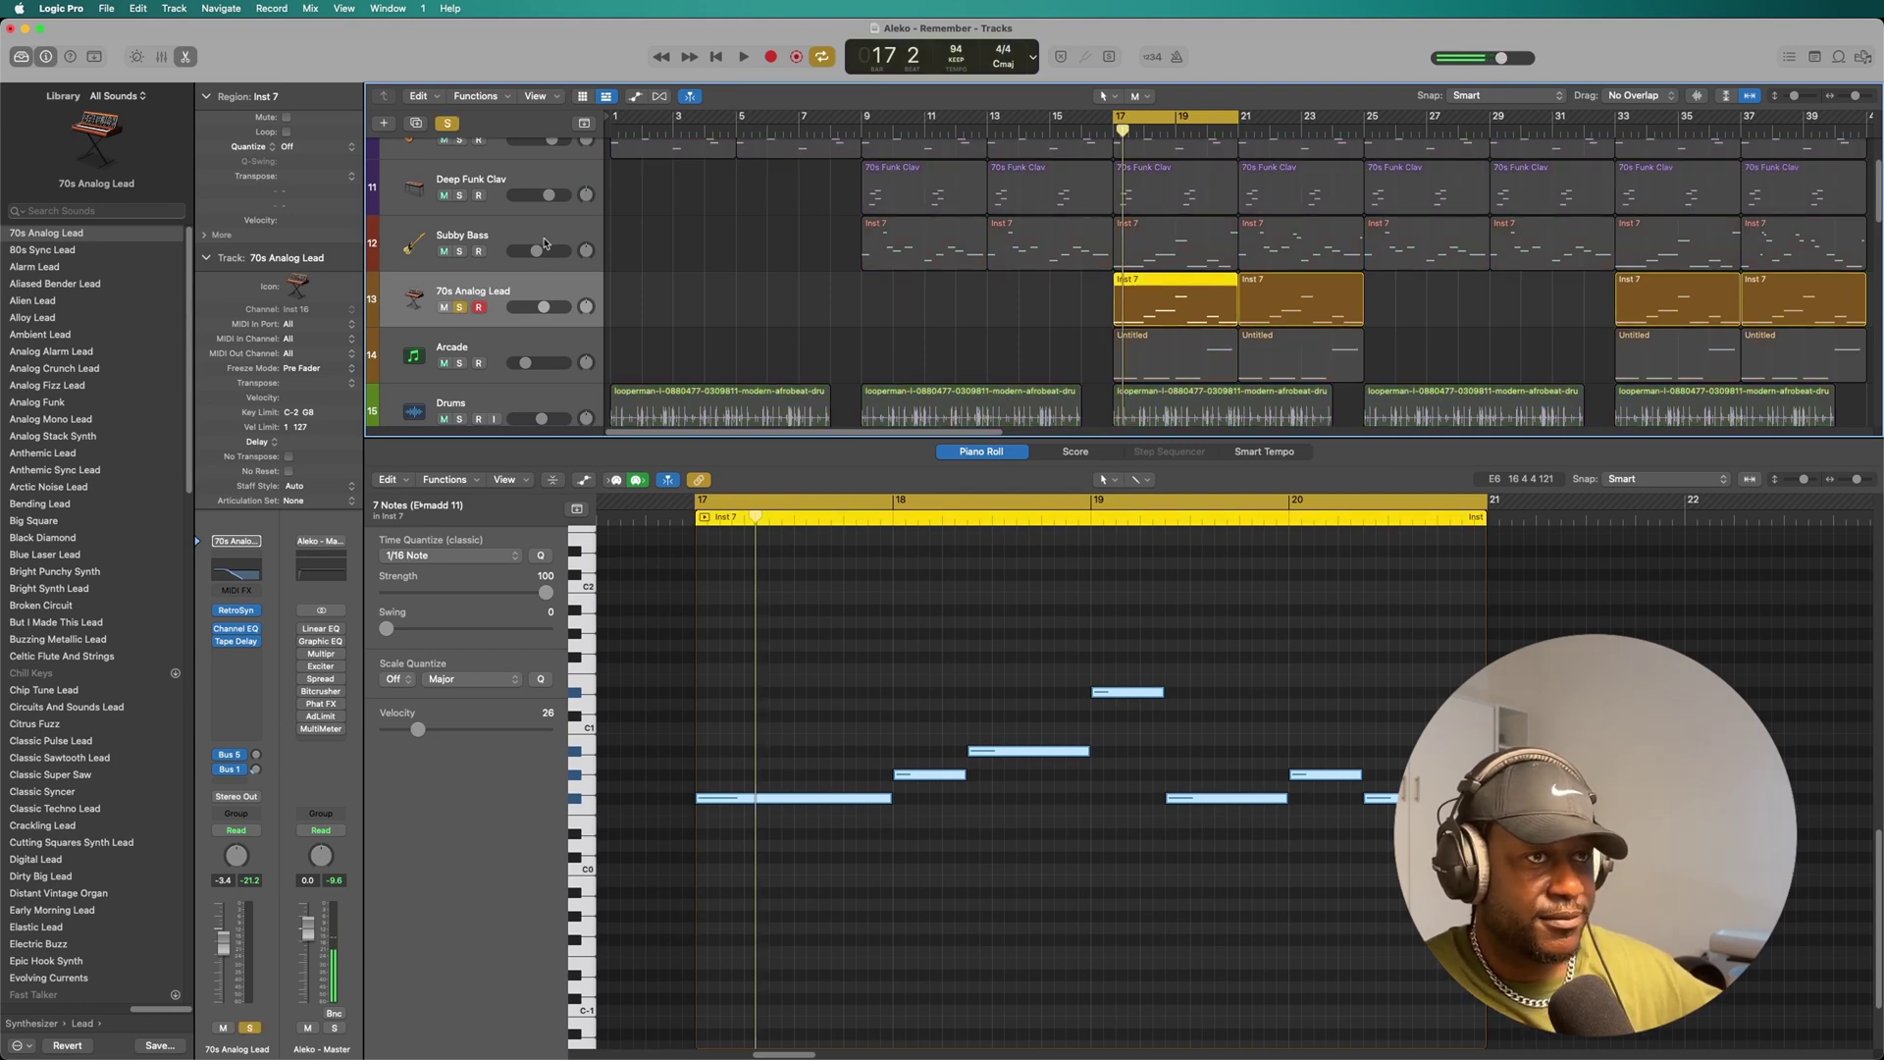
left_click(448, 123)
left_click(744, 56)
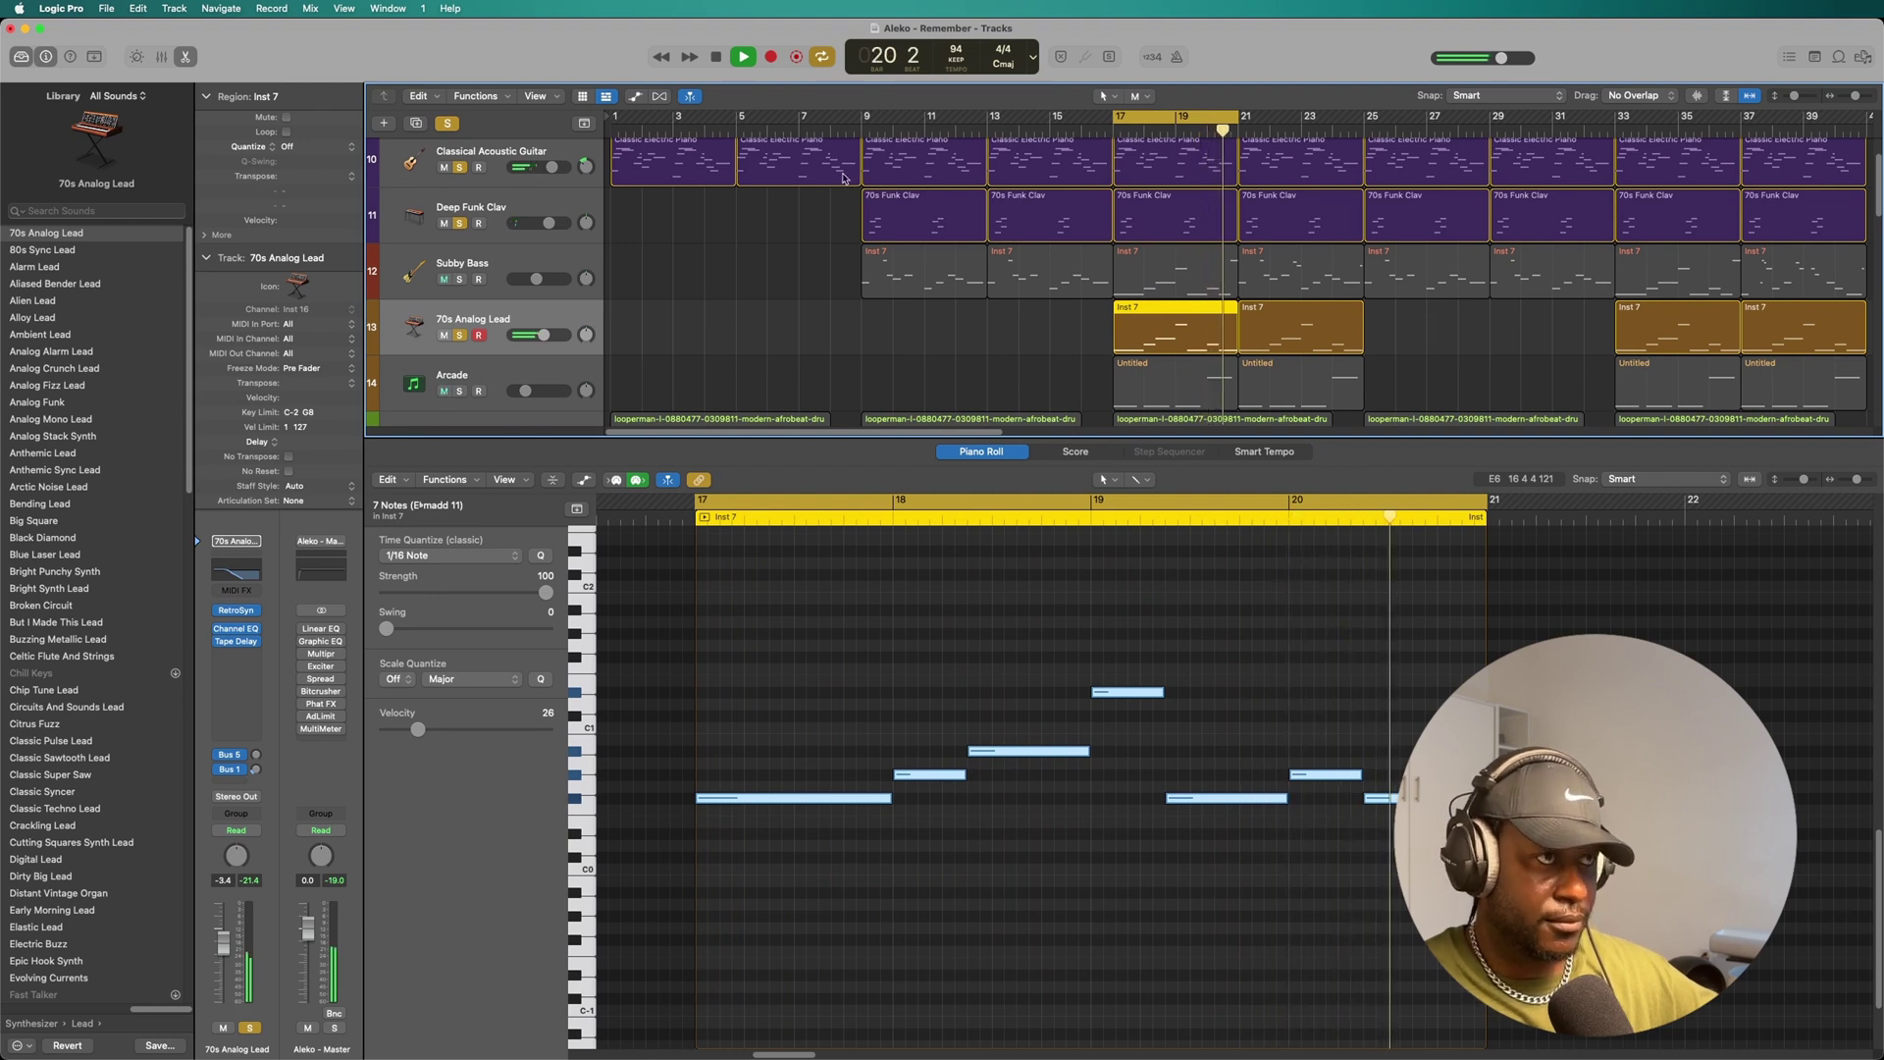
left_click(716, 57)
left_click(454, 125)
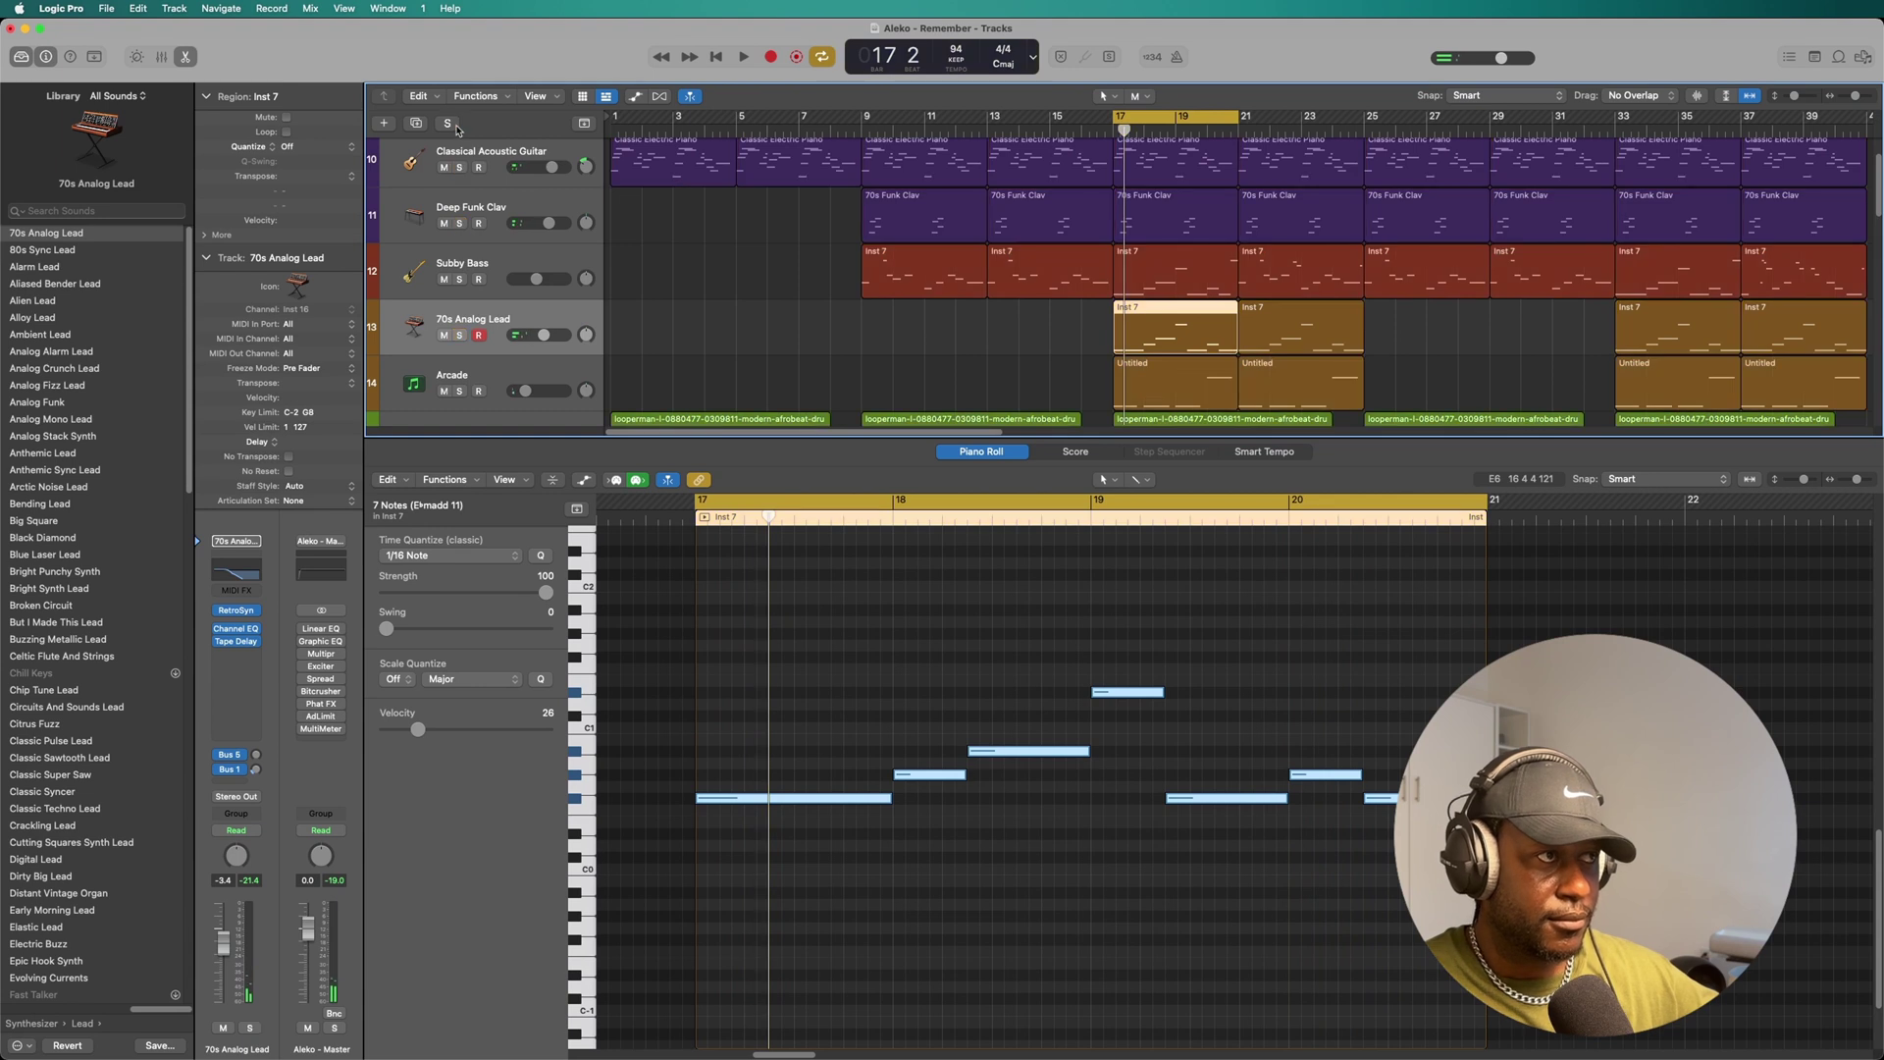
Select the Subby Bass track and play it soloed over the cycle range of bars 17 to 21.
left_click(502, 269)
left_click(460, 280)
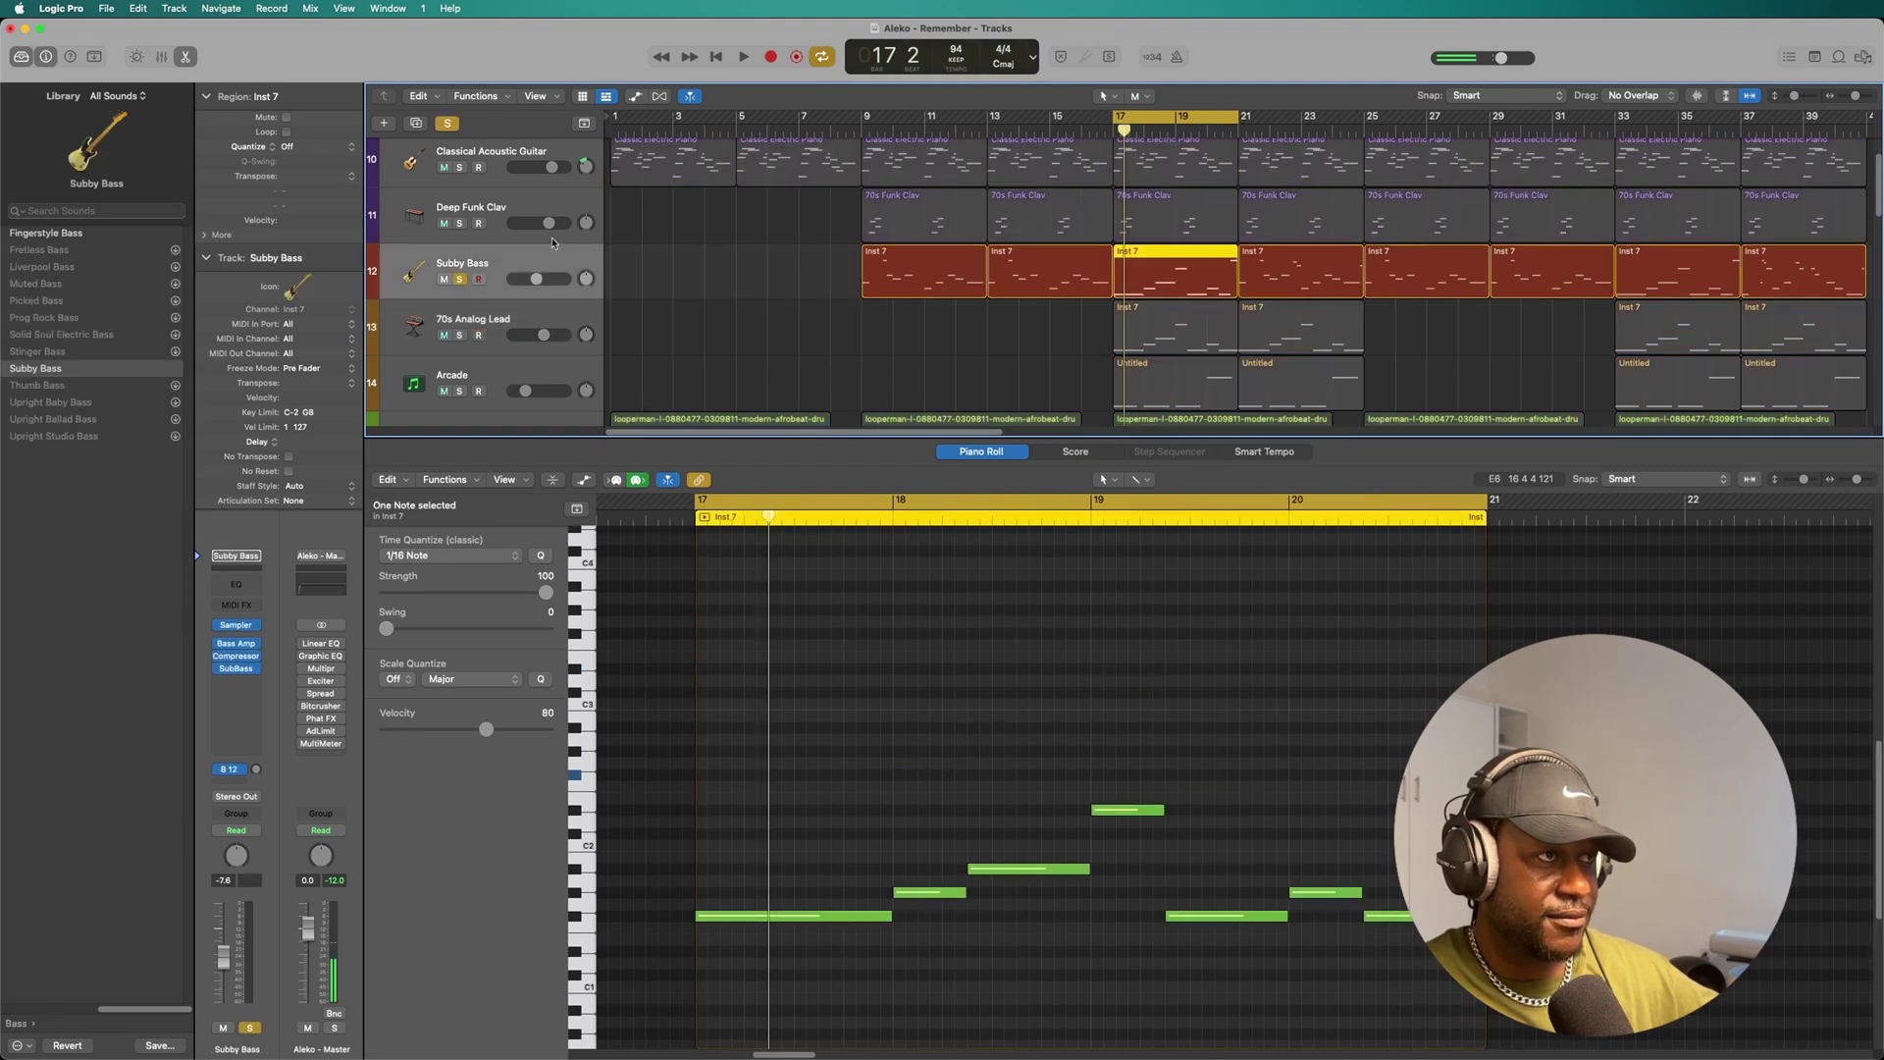
left_click(741, 59)
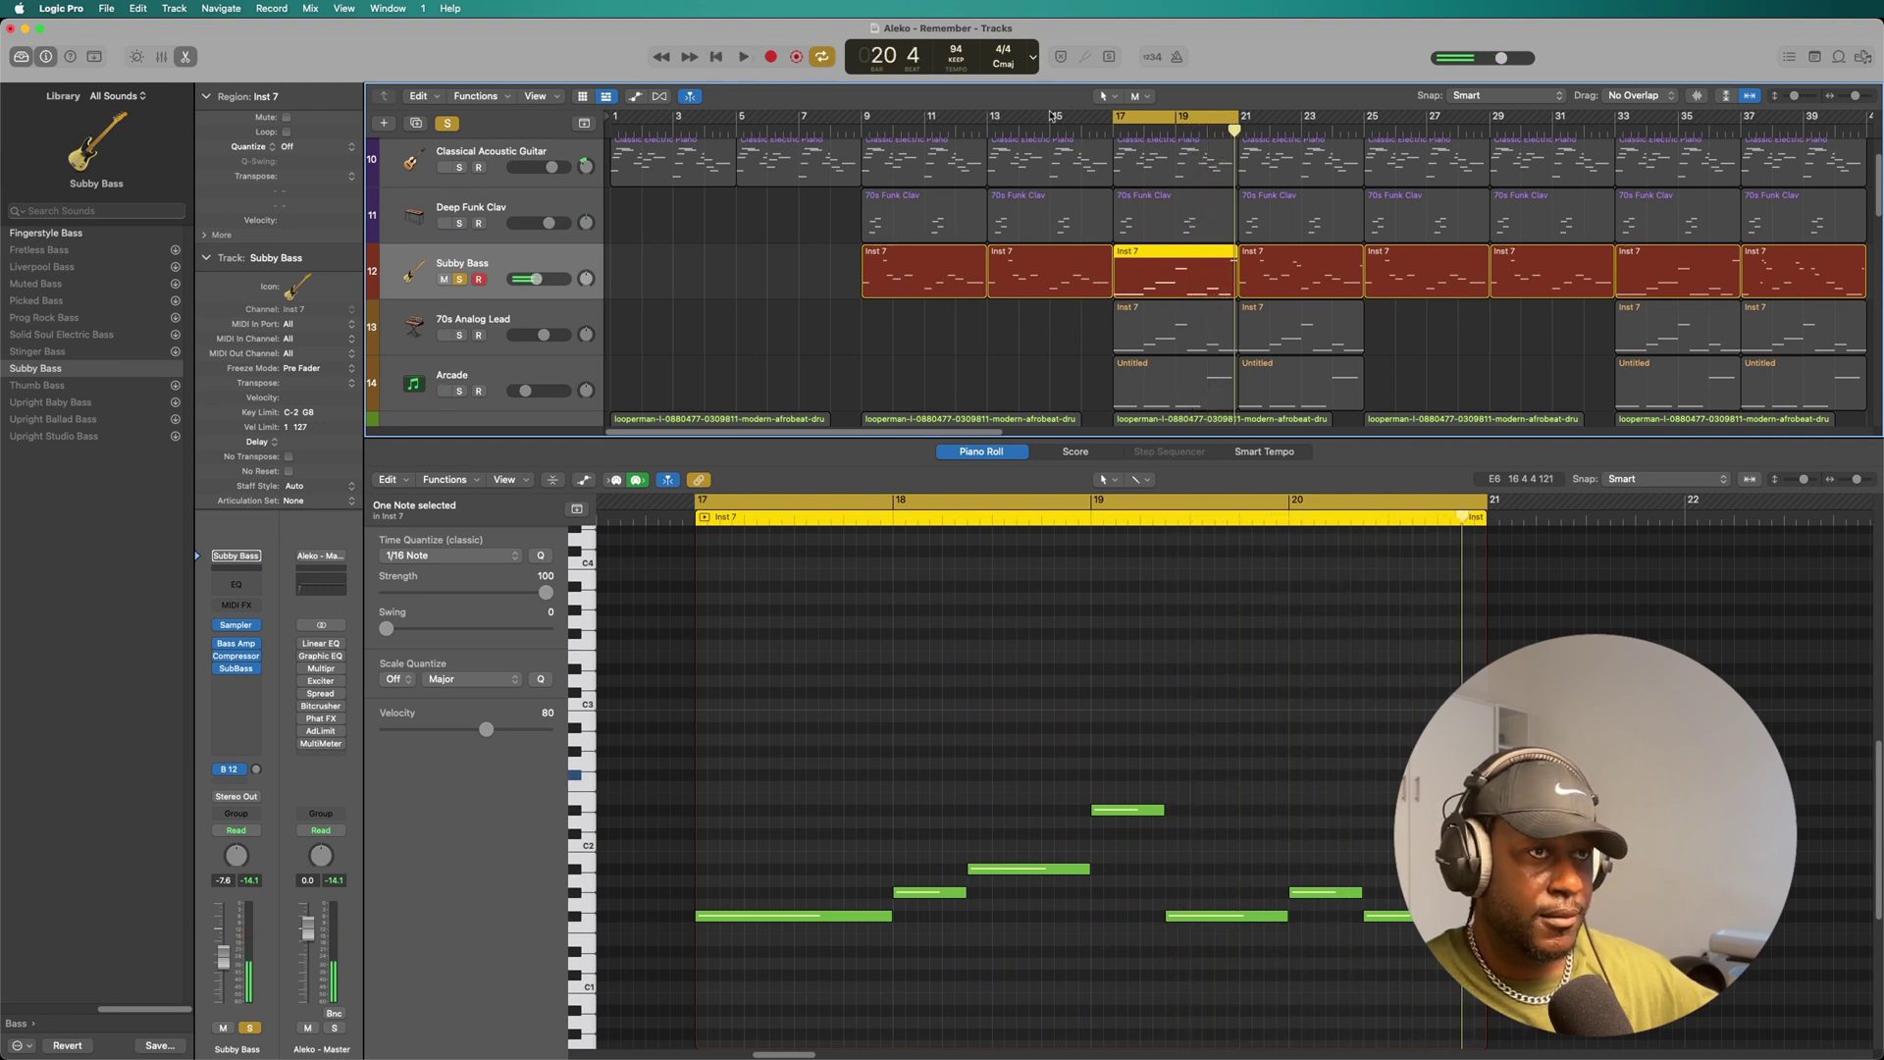
Move the cycle range to bars 21 to 25, play the soloed Subby Bass there, and clear its solo.
left_click_drag(1153, 111, 1278, 111)
left_click(746, 58)
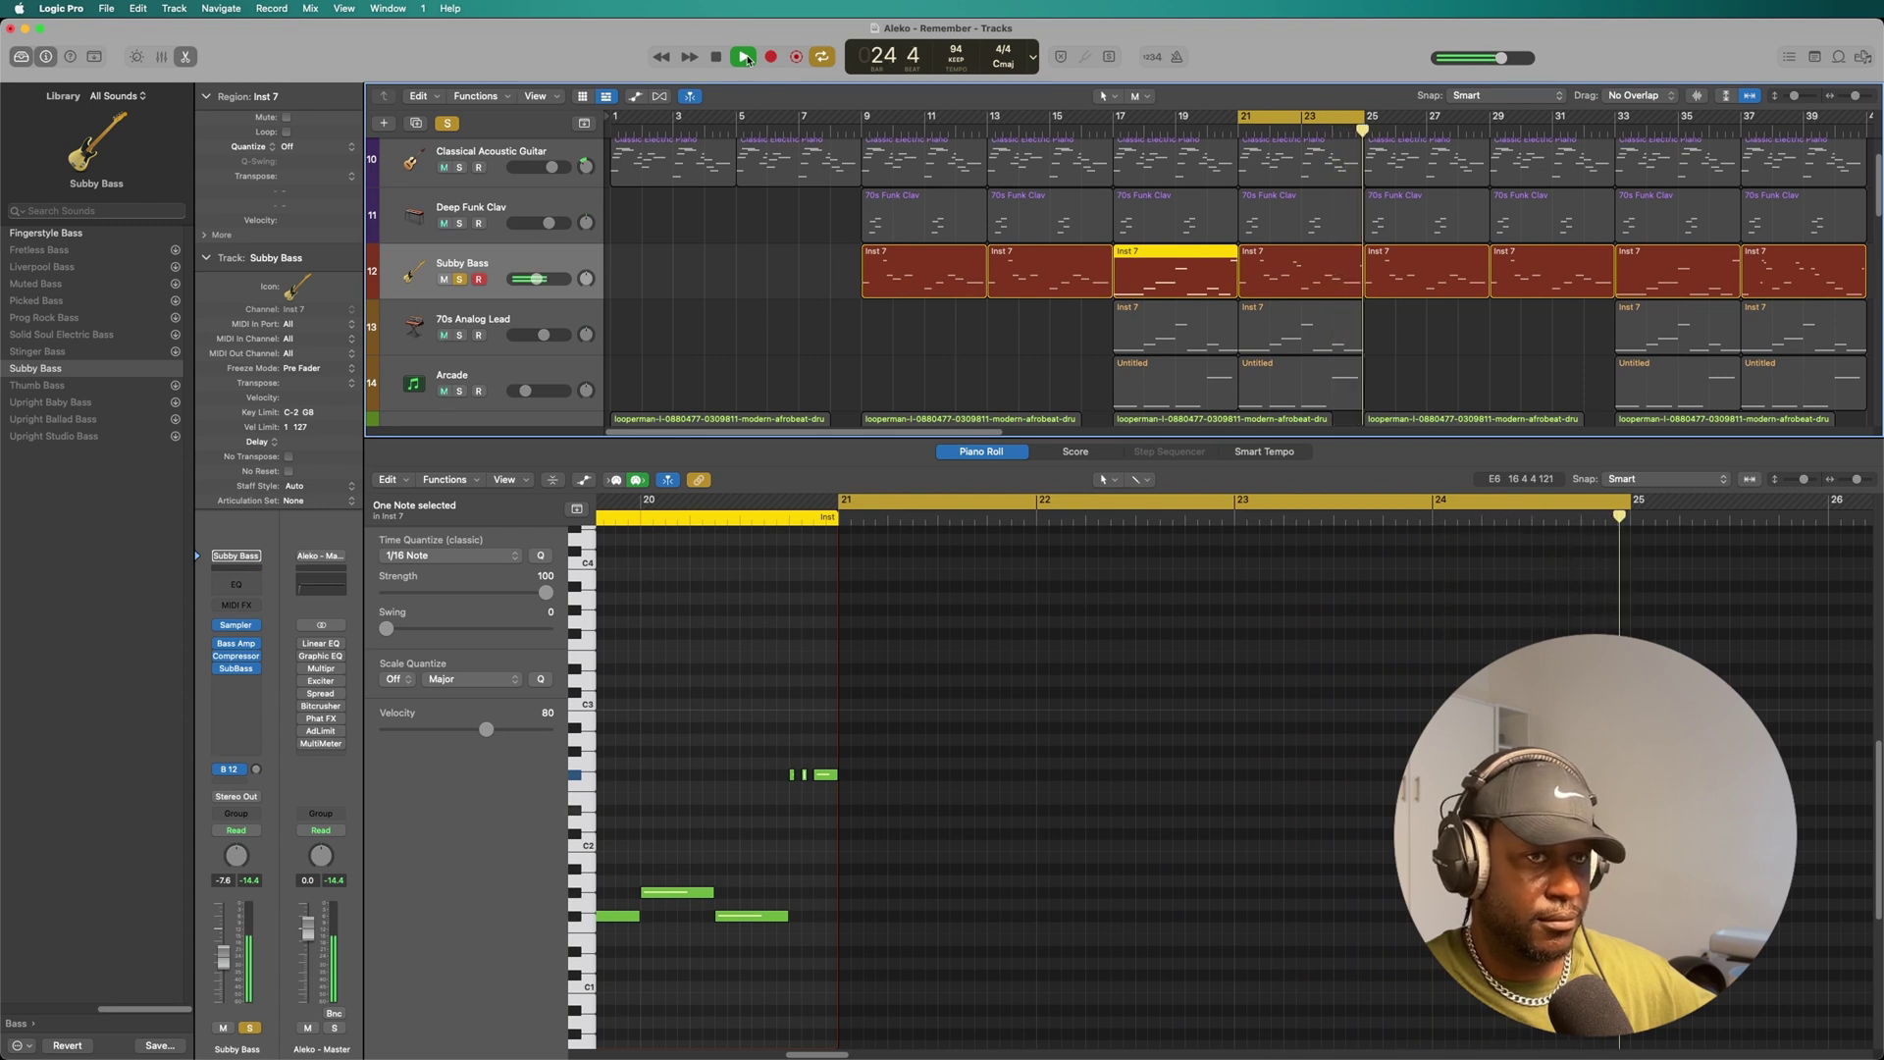
key("space")
left_click(448, 122)
Play the Classical Acoustic Guitar, Deep Funk Clav, Subby Bass and 70s Analog Lead tracks soloed together.
scroll(537, 139, "up", 1)
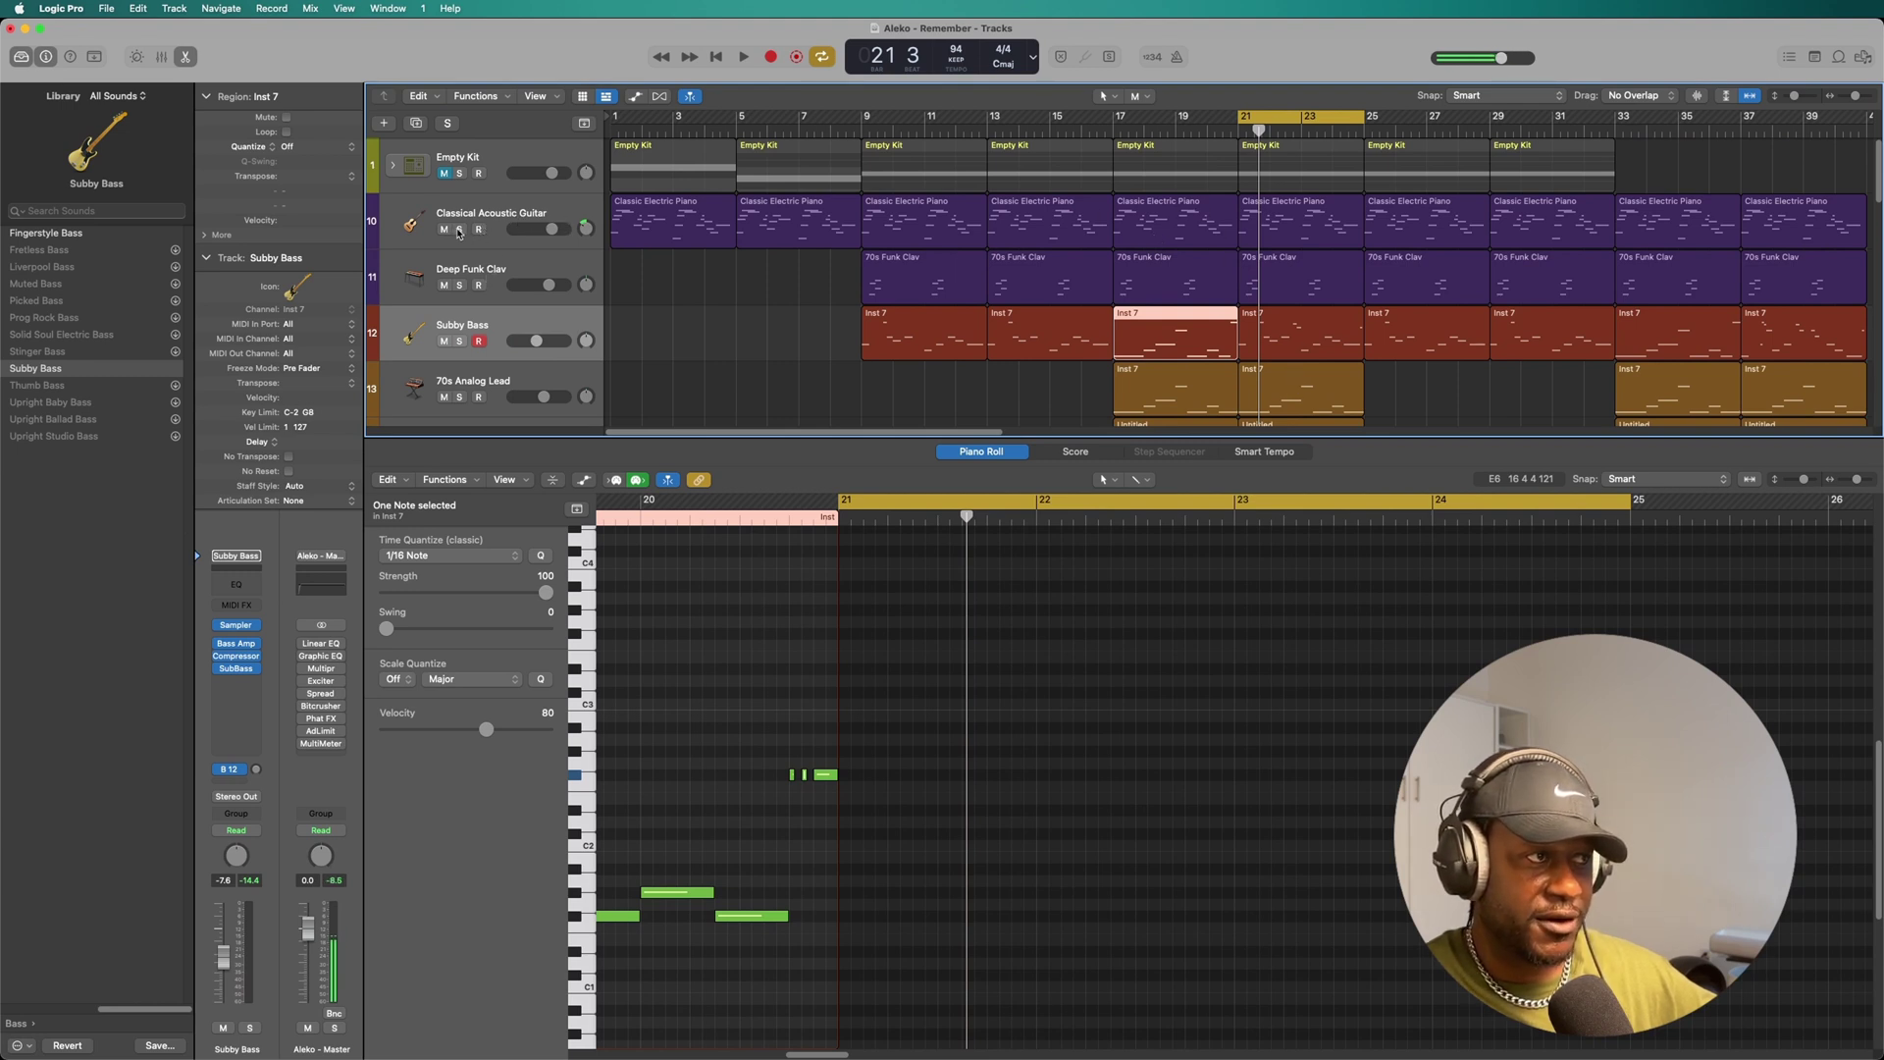
left_click(448, 122)
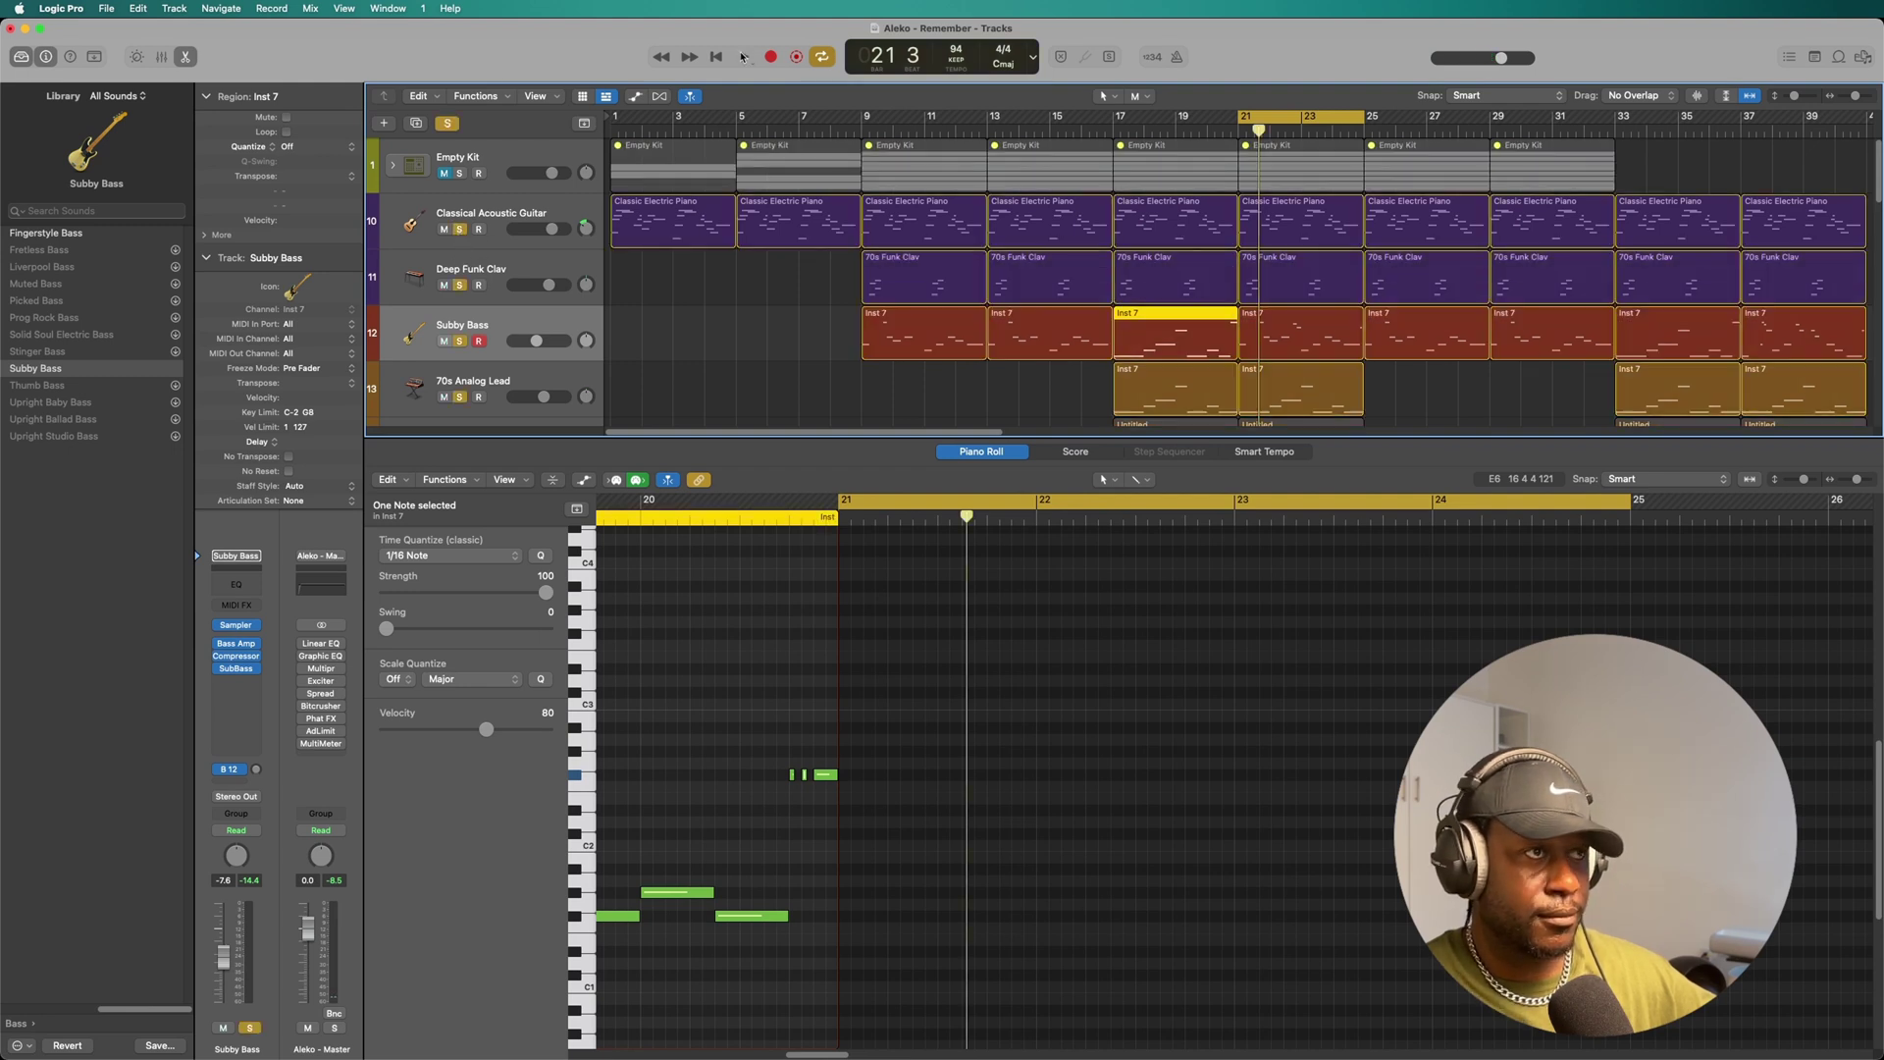
left_click(743, 57)
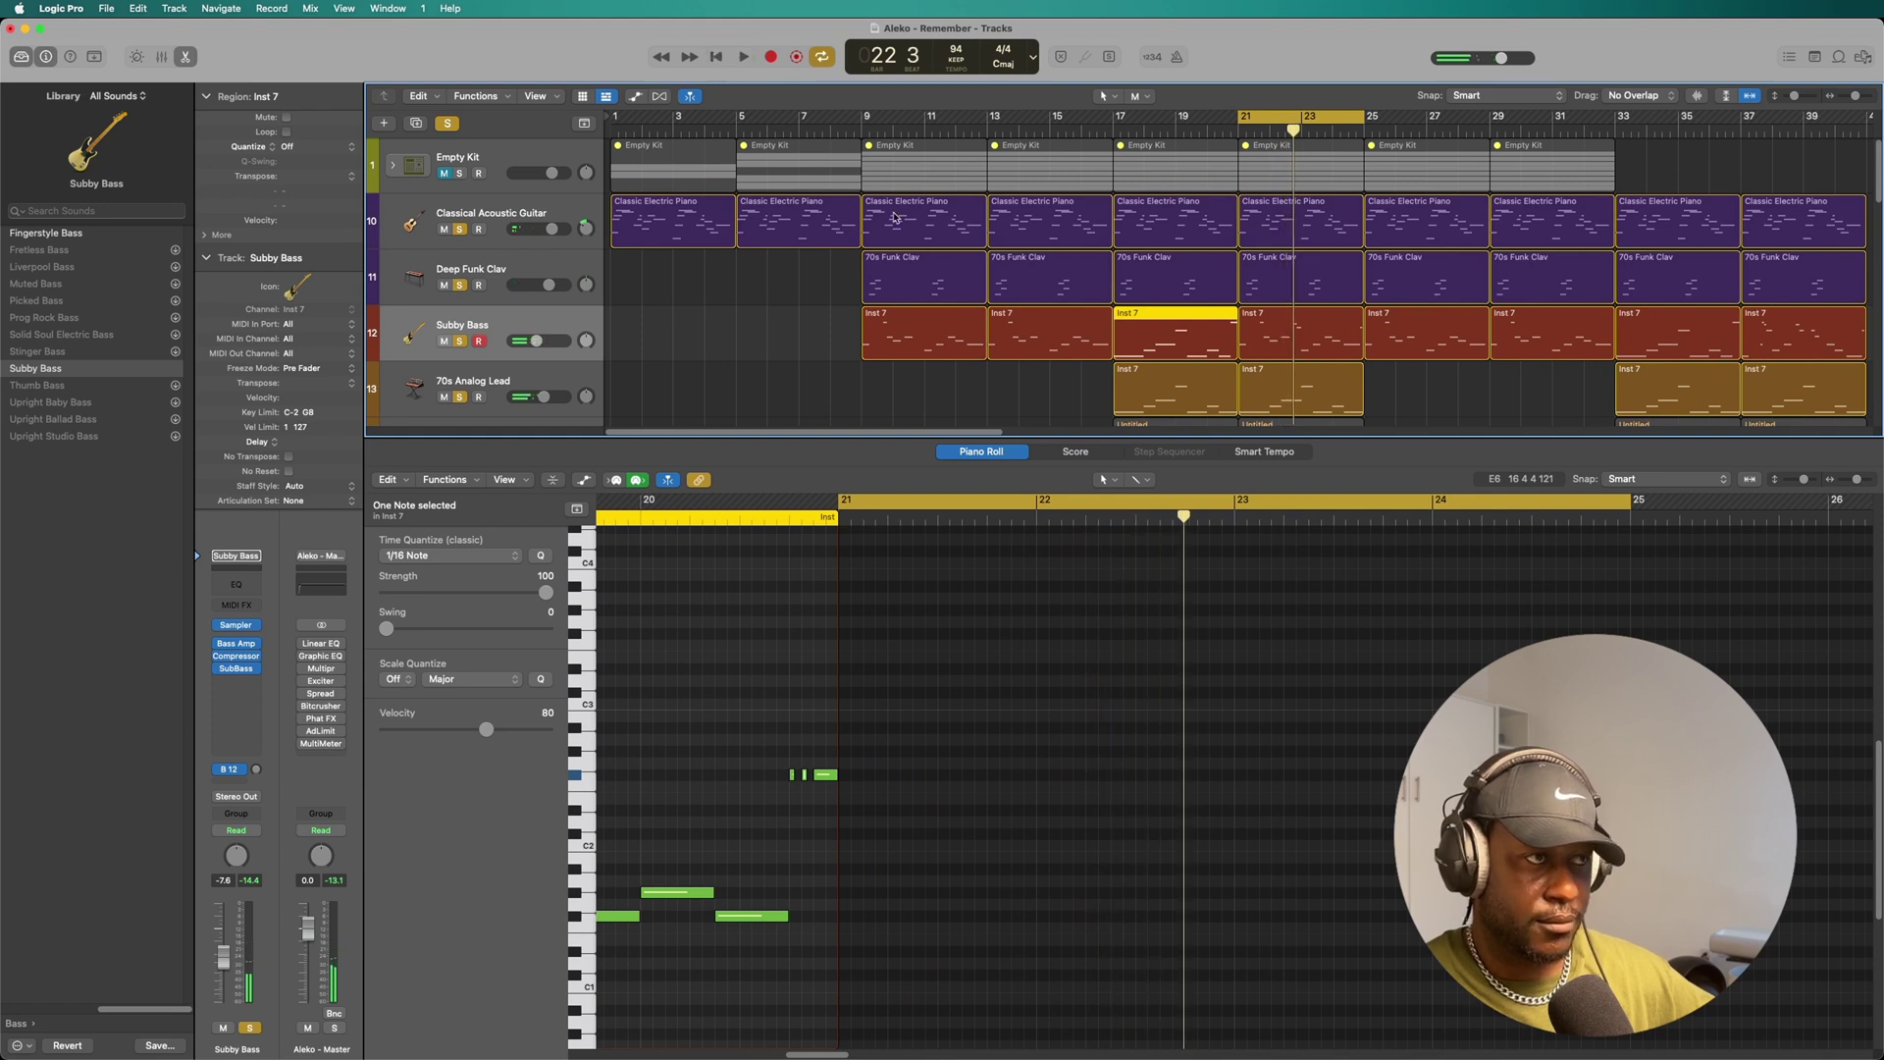
Clear the active track solos and extend the cycle range to cover bars 17 to 25.
left_click(445, 122)
scroll(553, 190, "down", 5)
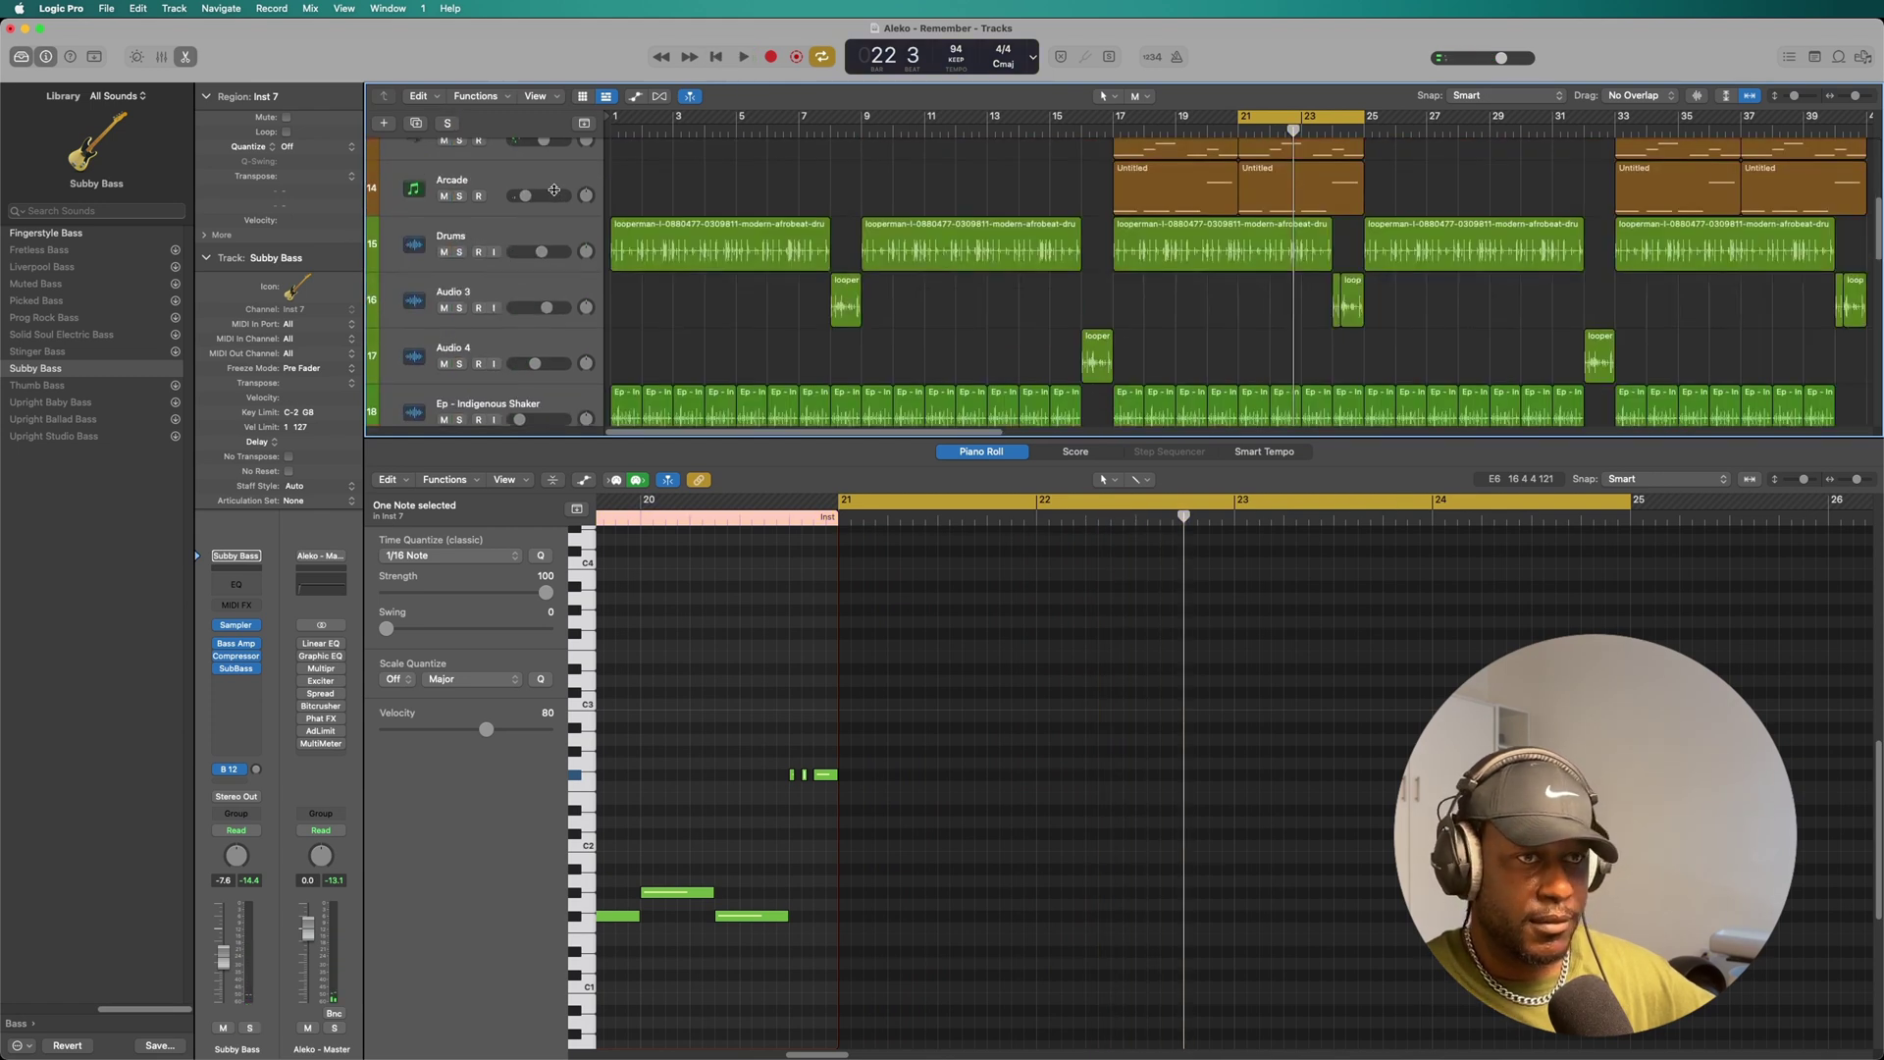
scroll(554, 194, "down", 5)
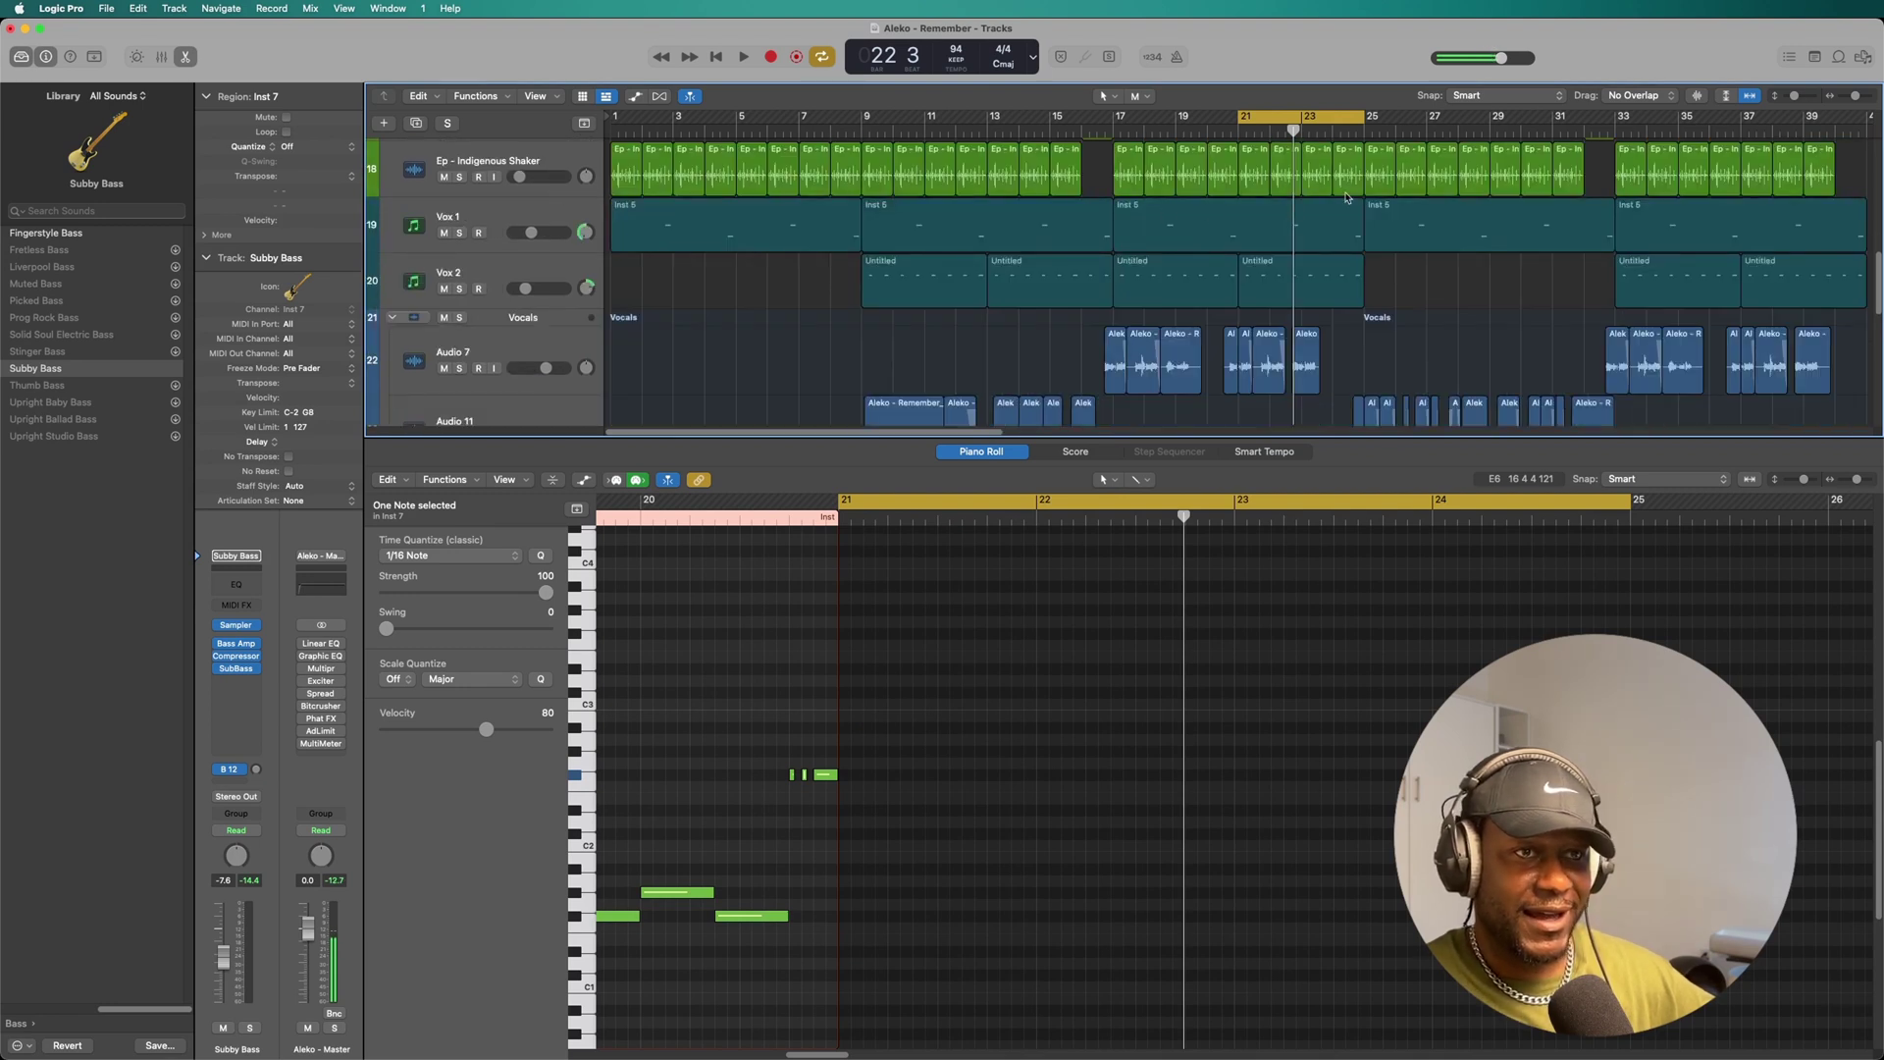
left_click_drag(1242, 118, 1115, 119)
Select the Arcade track, play it soloed over the cycle range, and clear its solo after stopping.
scroll(1170, 193, "up", 3)
scroll(1171, 193, "up", 4)
left_click(475, 295)
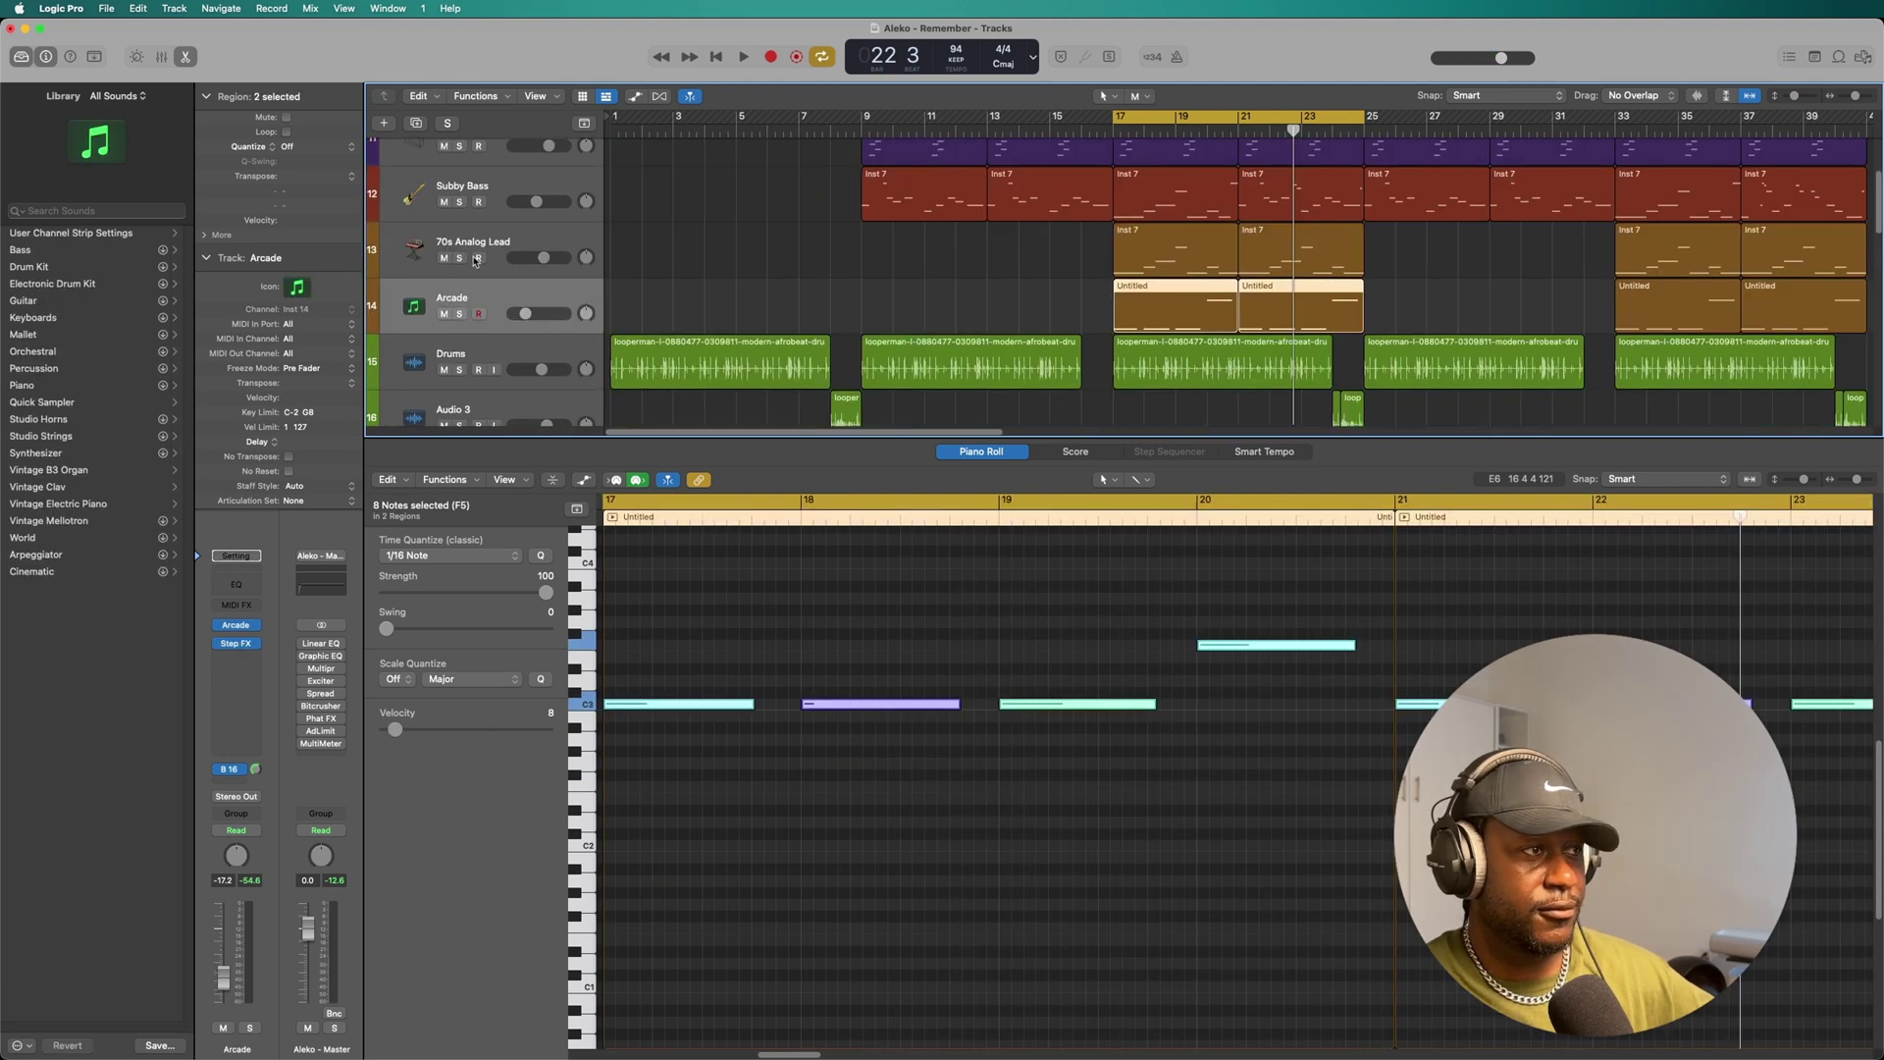
left_click(461, 314)
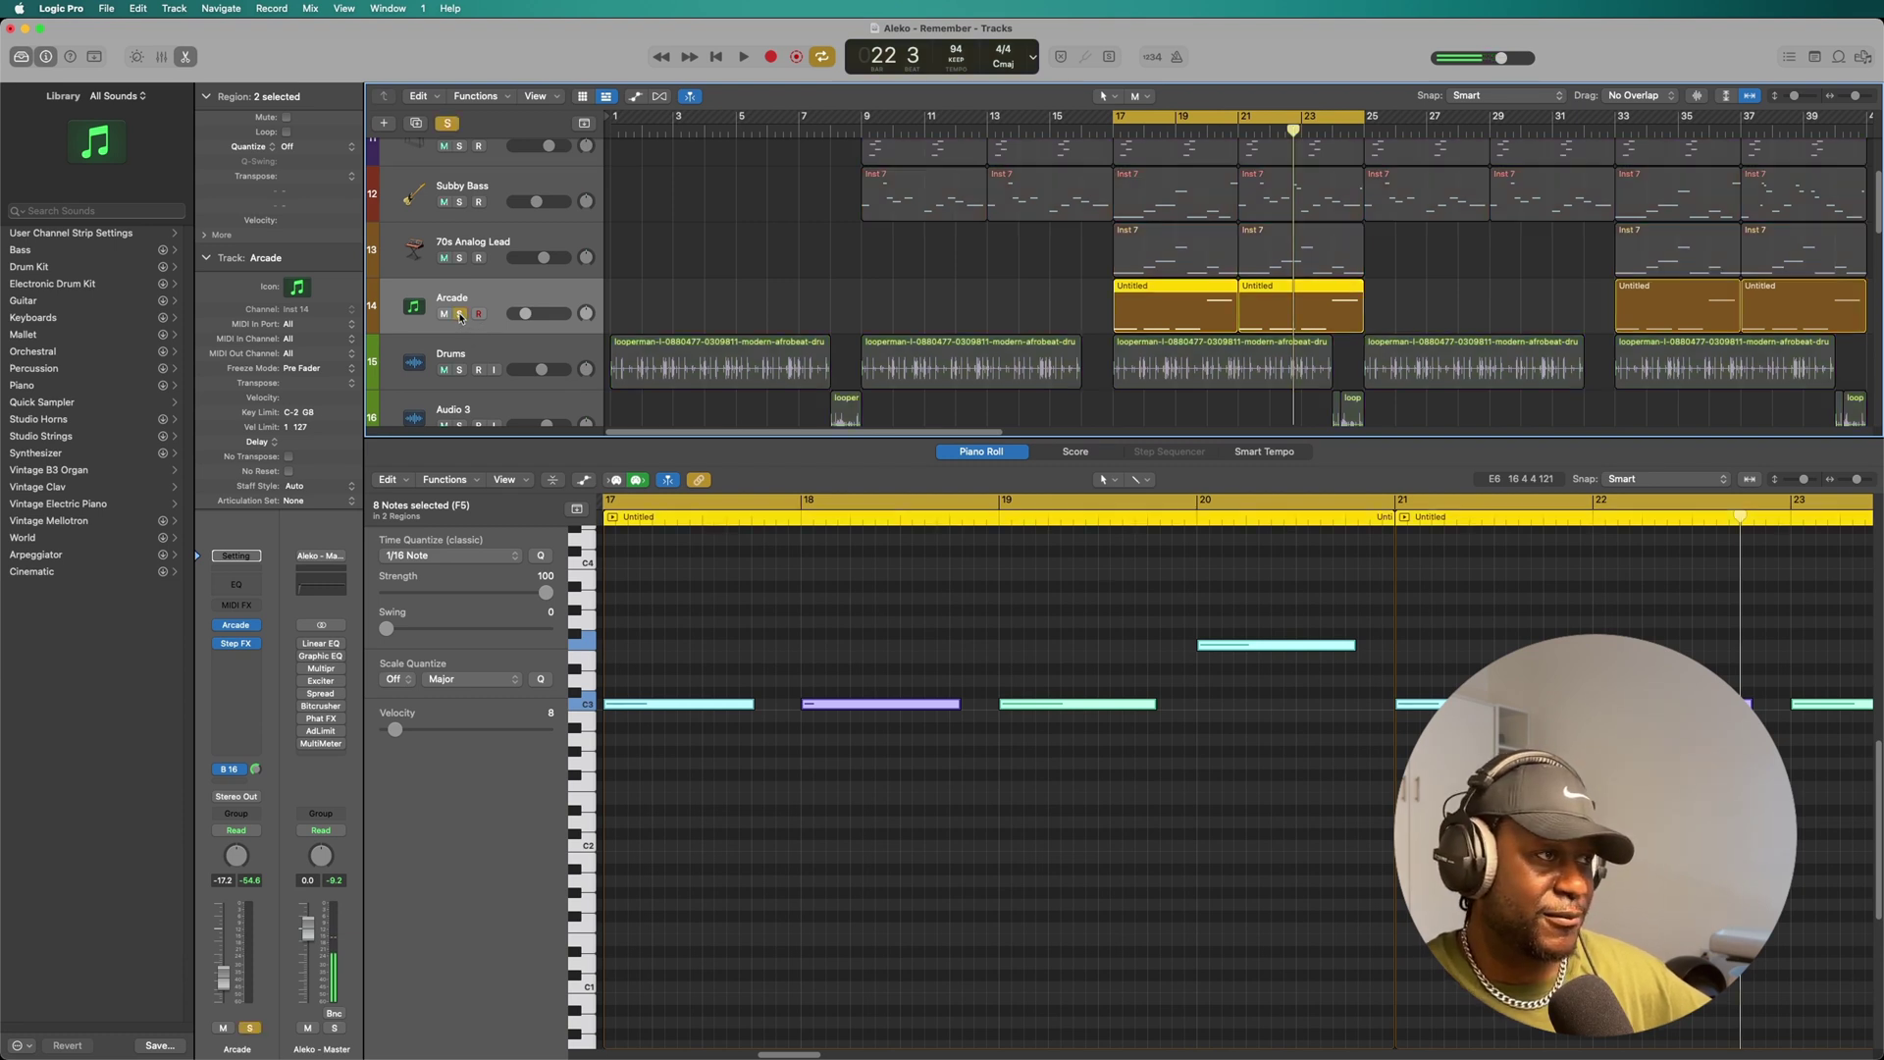
left_click(742, 59)
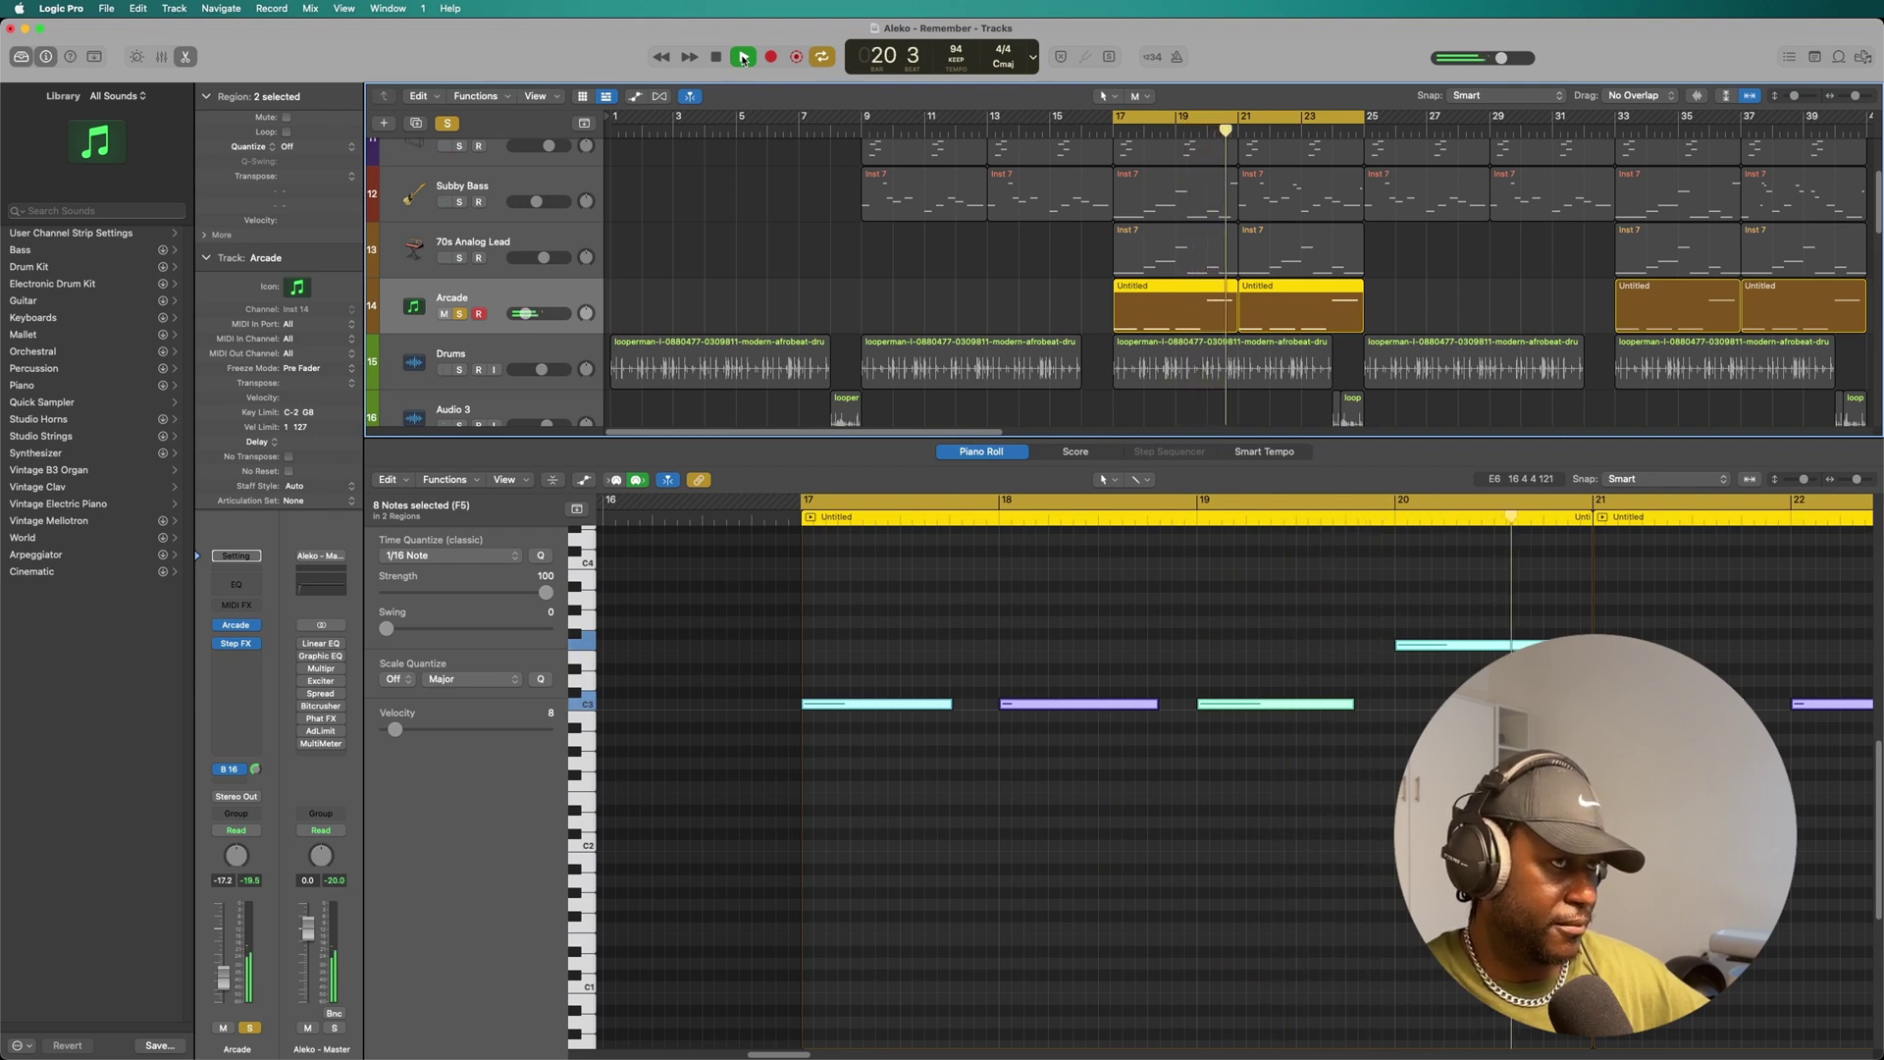
left_click(719, 58)
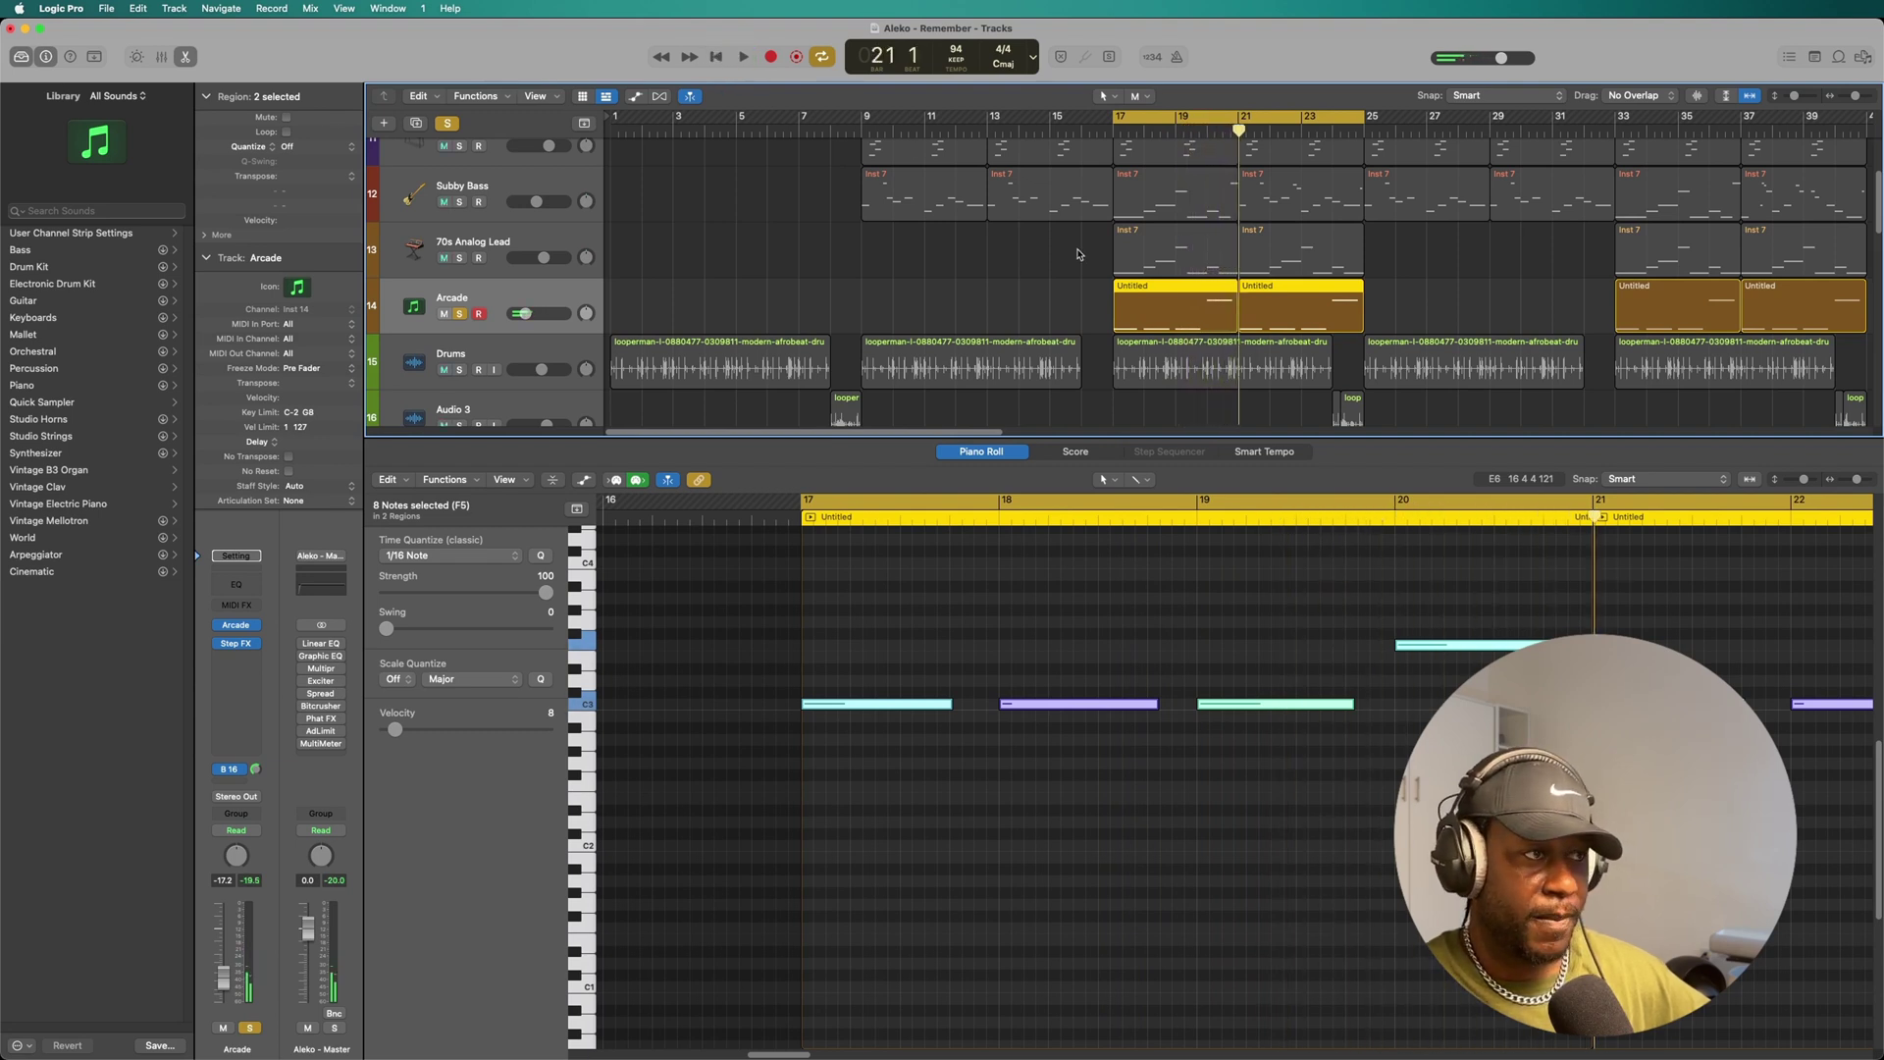
left_click(448, 123)
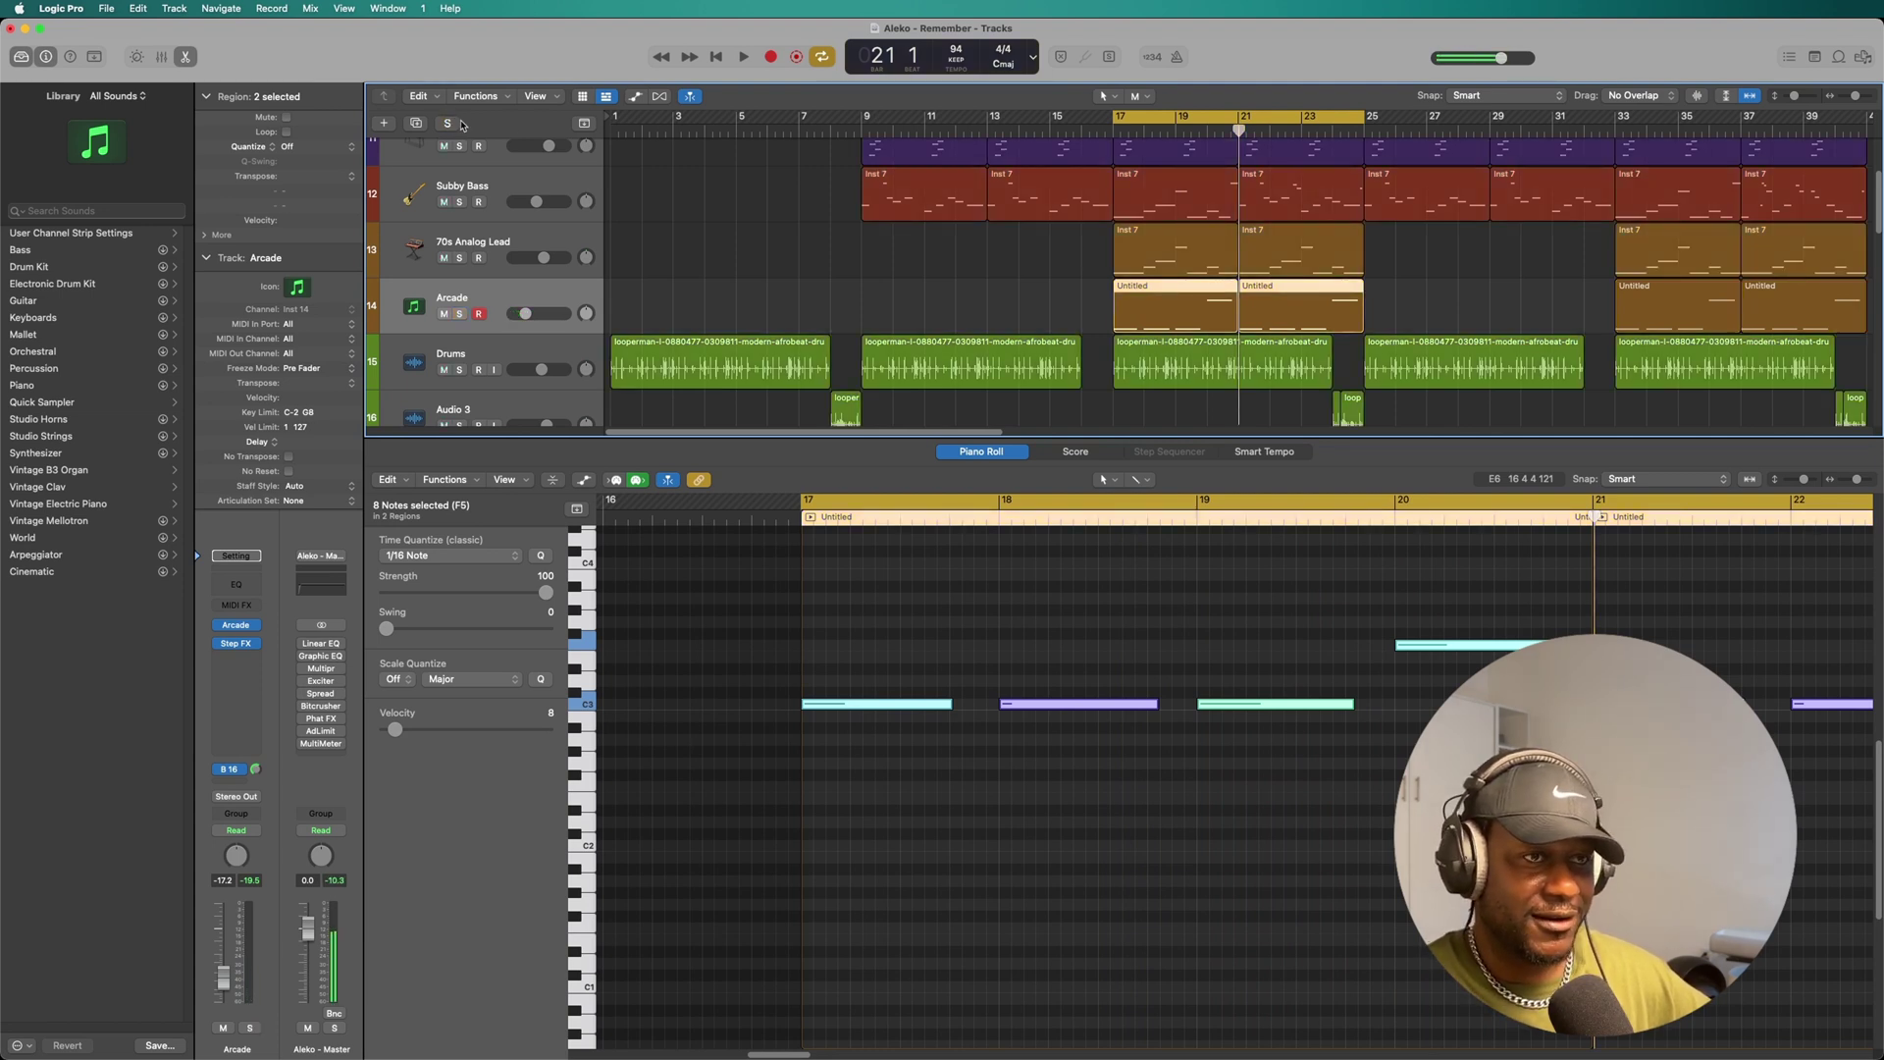
Play the Classical Acoustic Guitar, Deep Funk Clav, Subby Bass, 70s Analog Lead and Arcade soloed together, stopping and clearing the solos after listening.
left_click(460, 258)
left_click(460, 202)
scroll(461, 206, "up", 3)
left_click(743, 57)
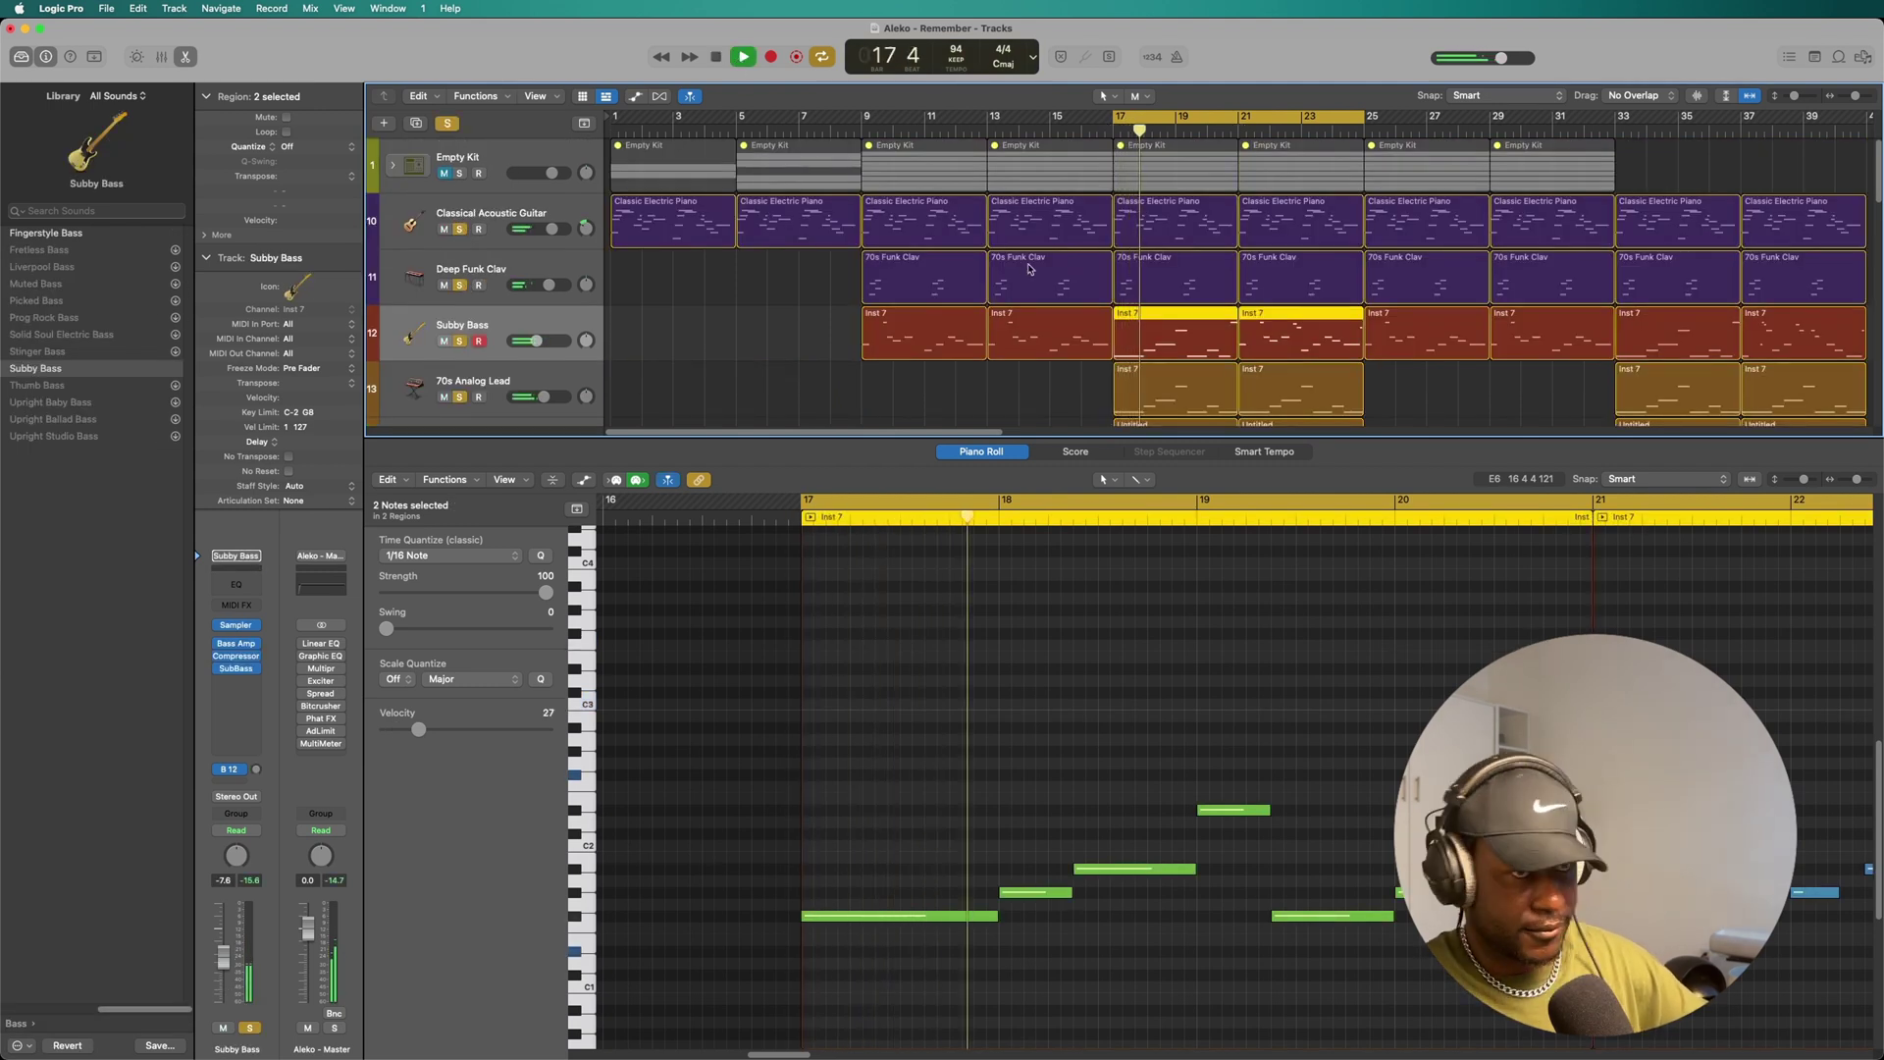
scroll(1136, 306, "down", 1)
scroll(1136, 305, "down", 3)
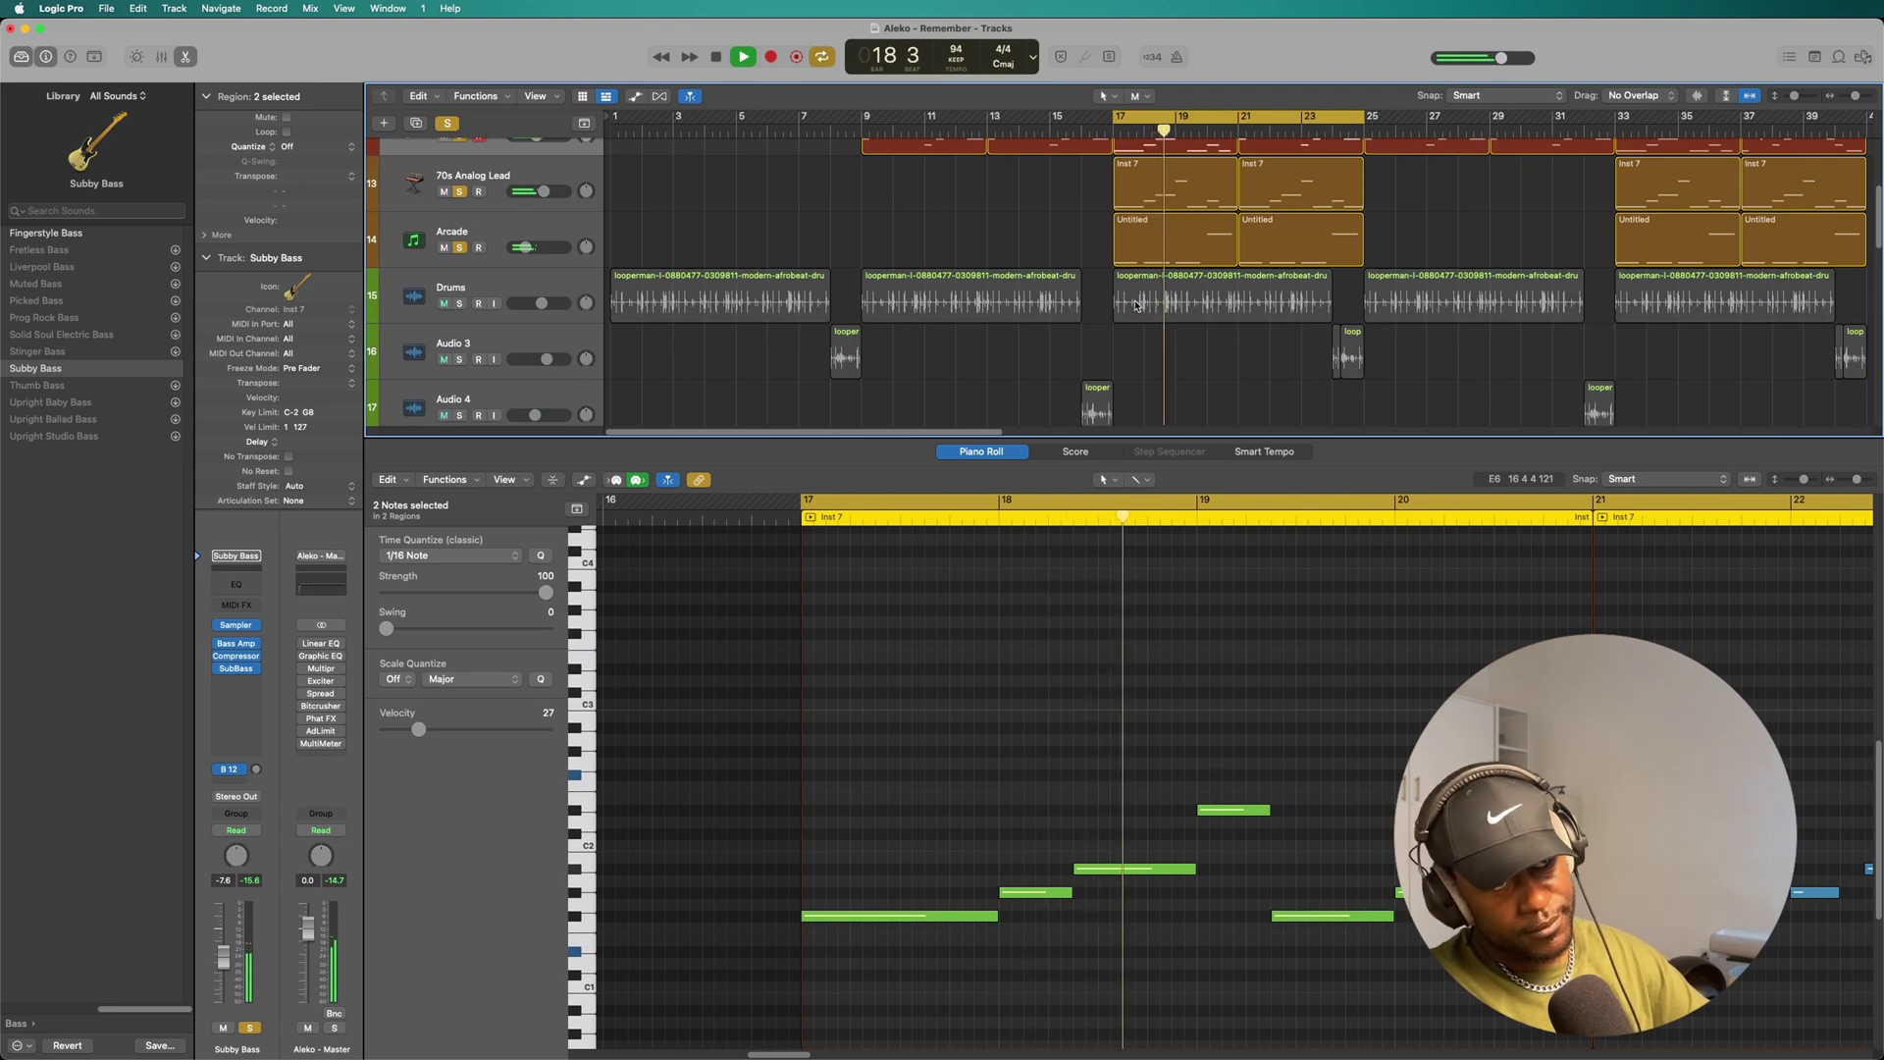
scroll(1135, 305, "down", 1)
scroll(1135, 306, "down", 3)
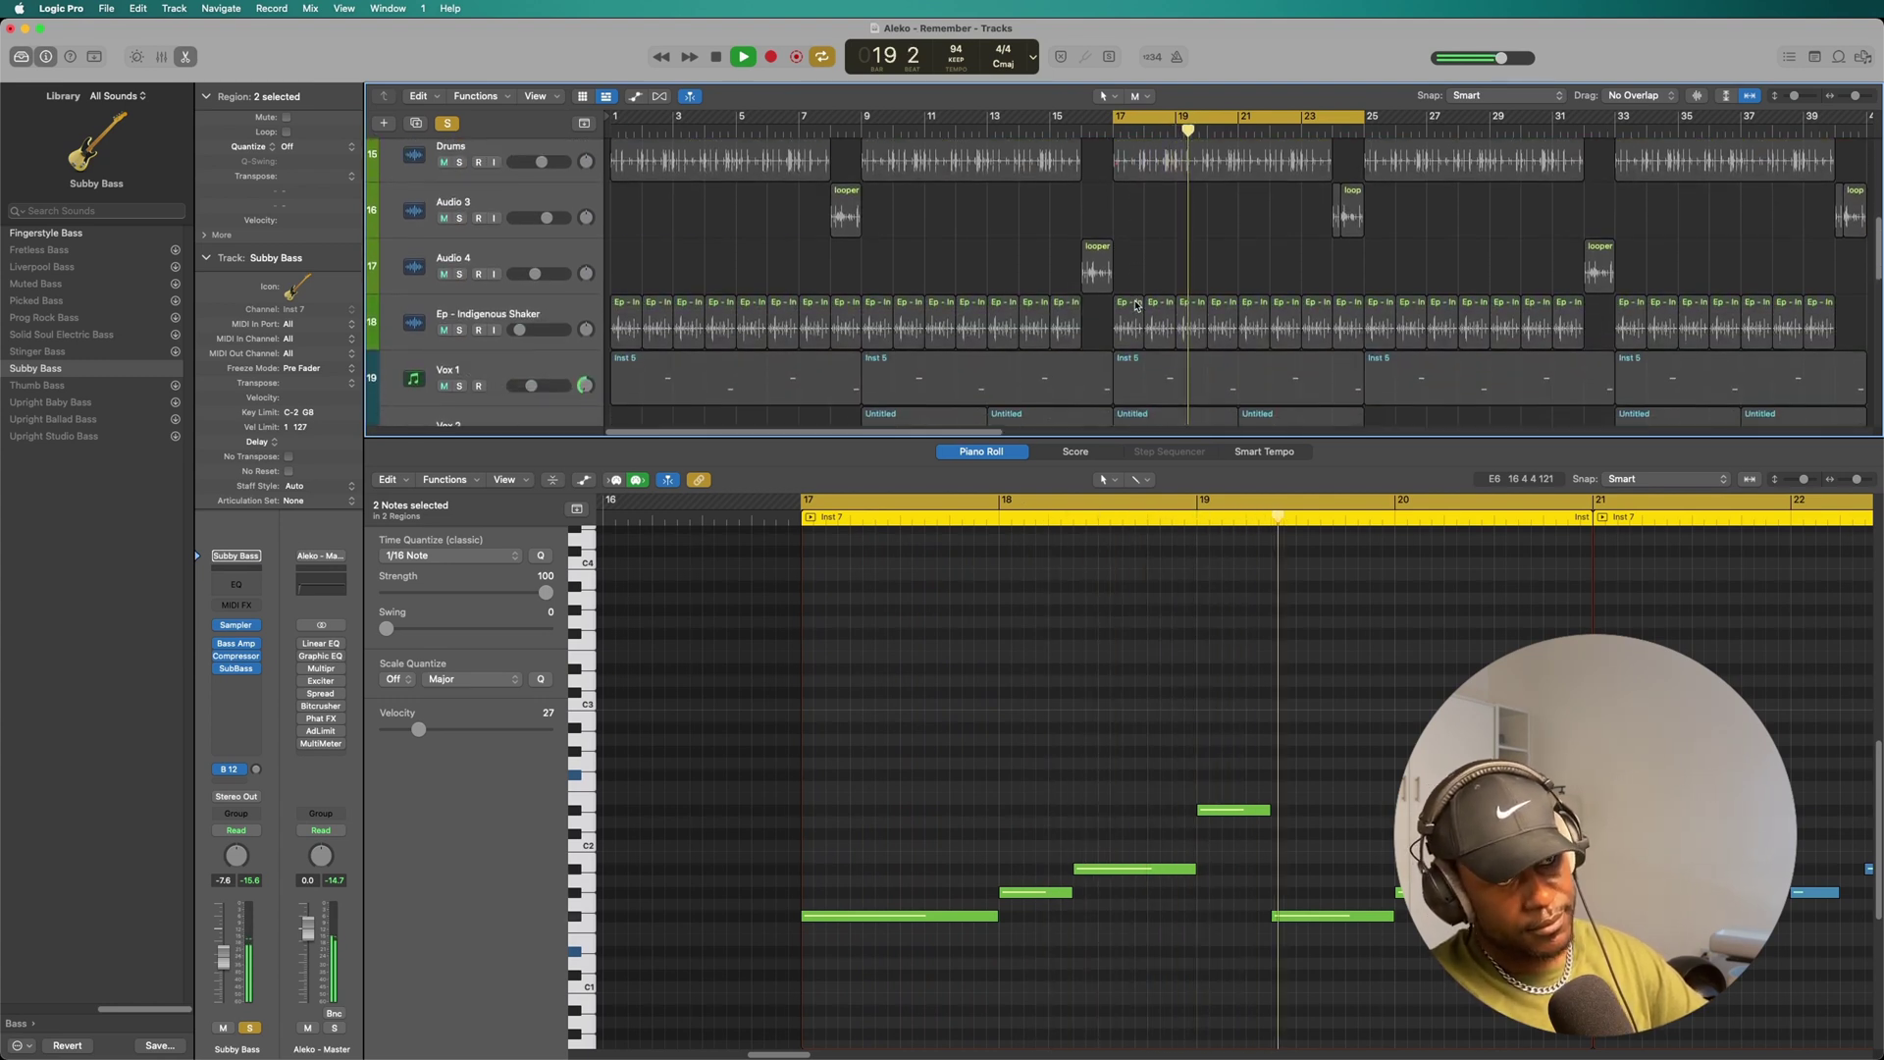
scroll(1135, 306, "down", 3)
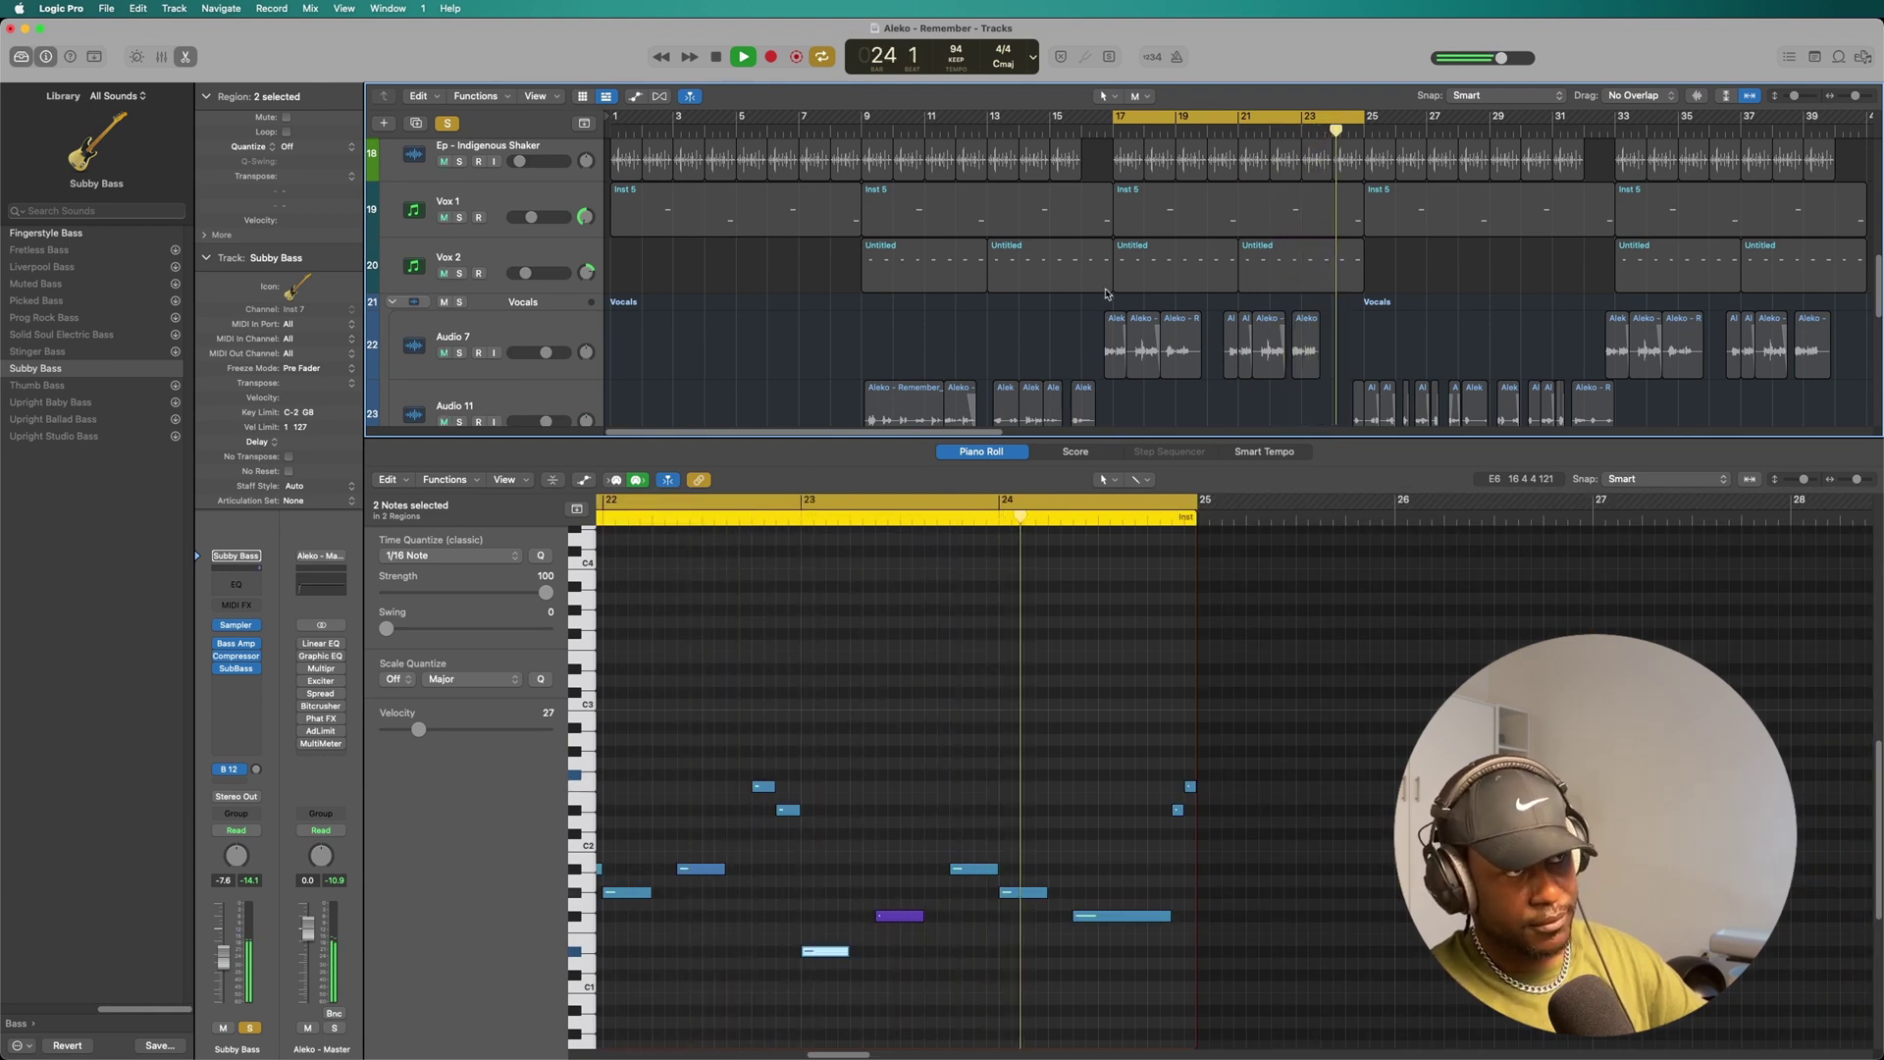
left_click(720, 59)
scroll(1097, 232, "up", 10)
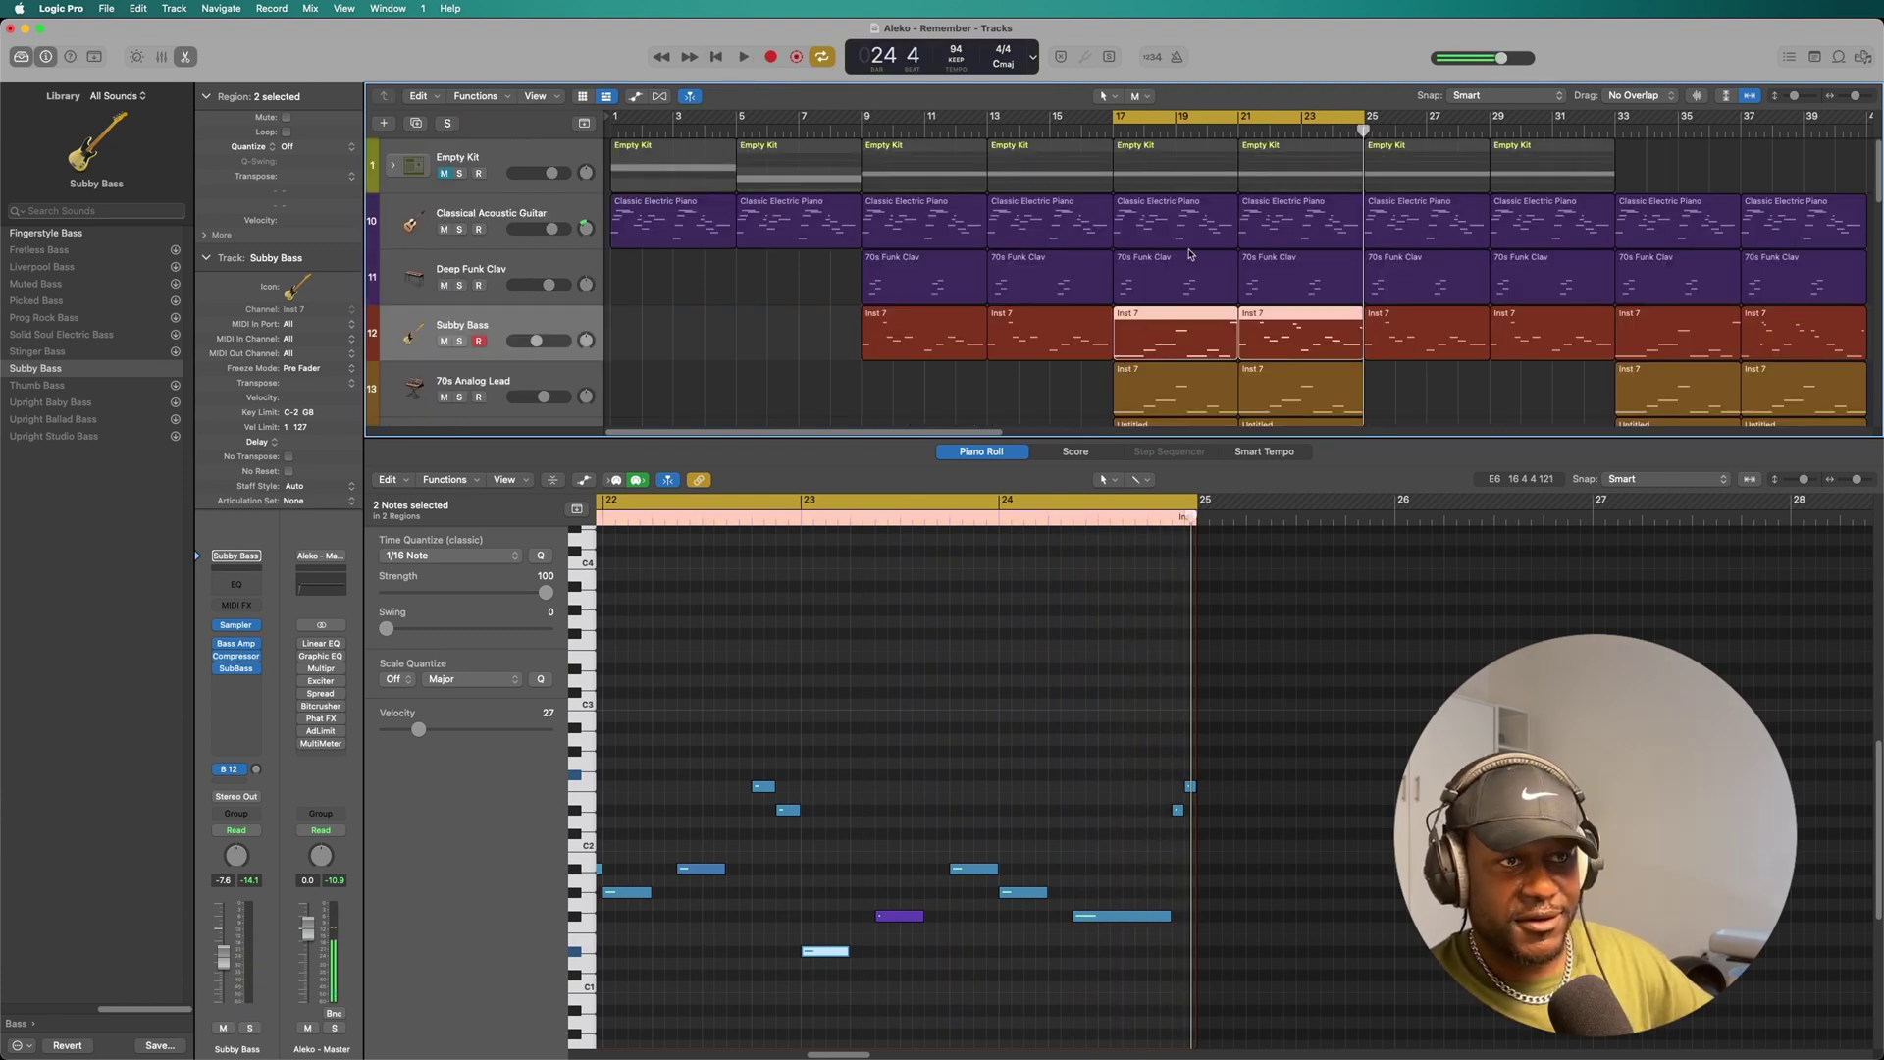
Select the Vox 1 track, play Vox 1 and Vox 2 soloed together, and clear both solos after stopping.
scroll(1197, 257, "down", 5)
scroll(1215, 263, "down", 1)
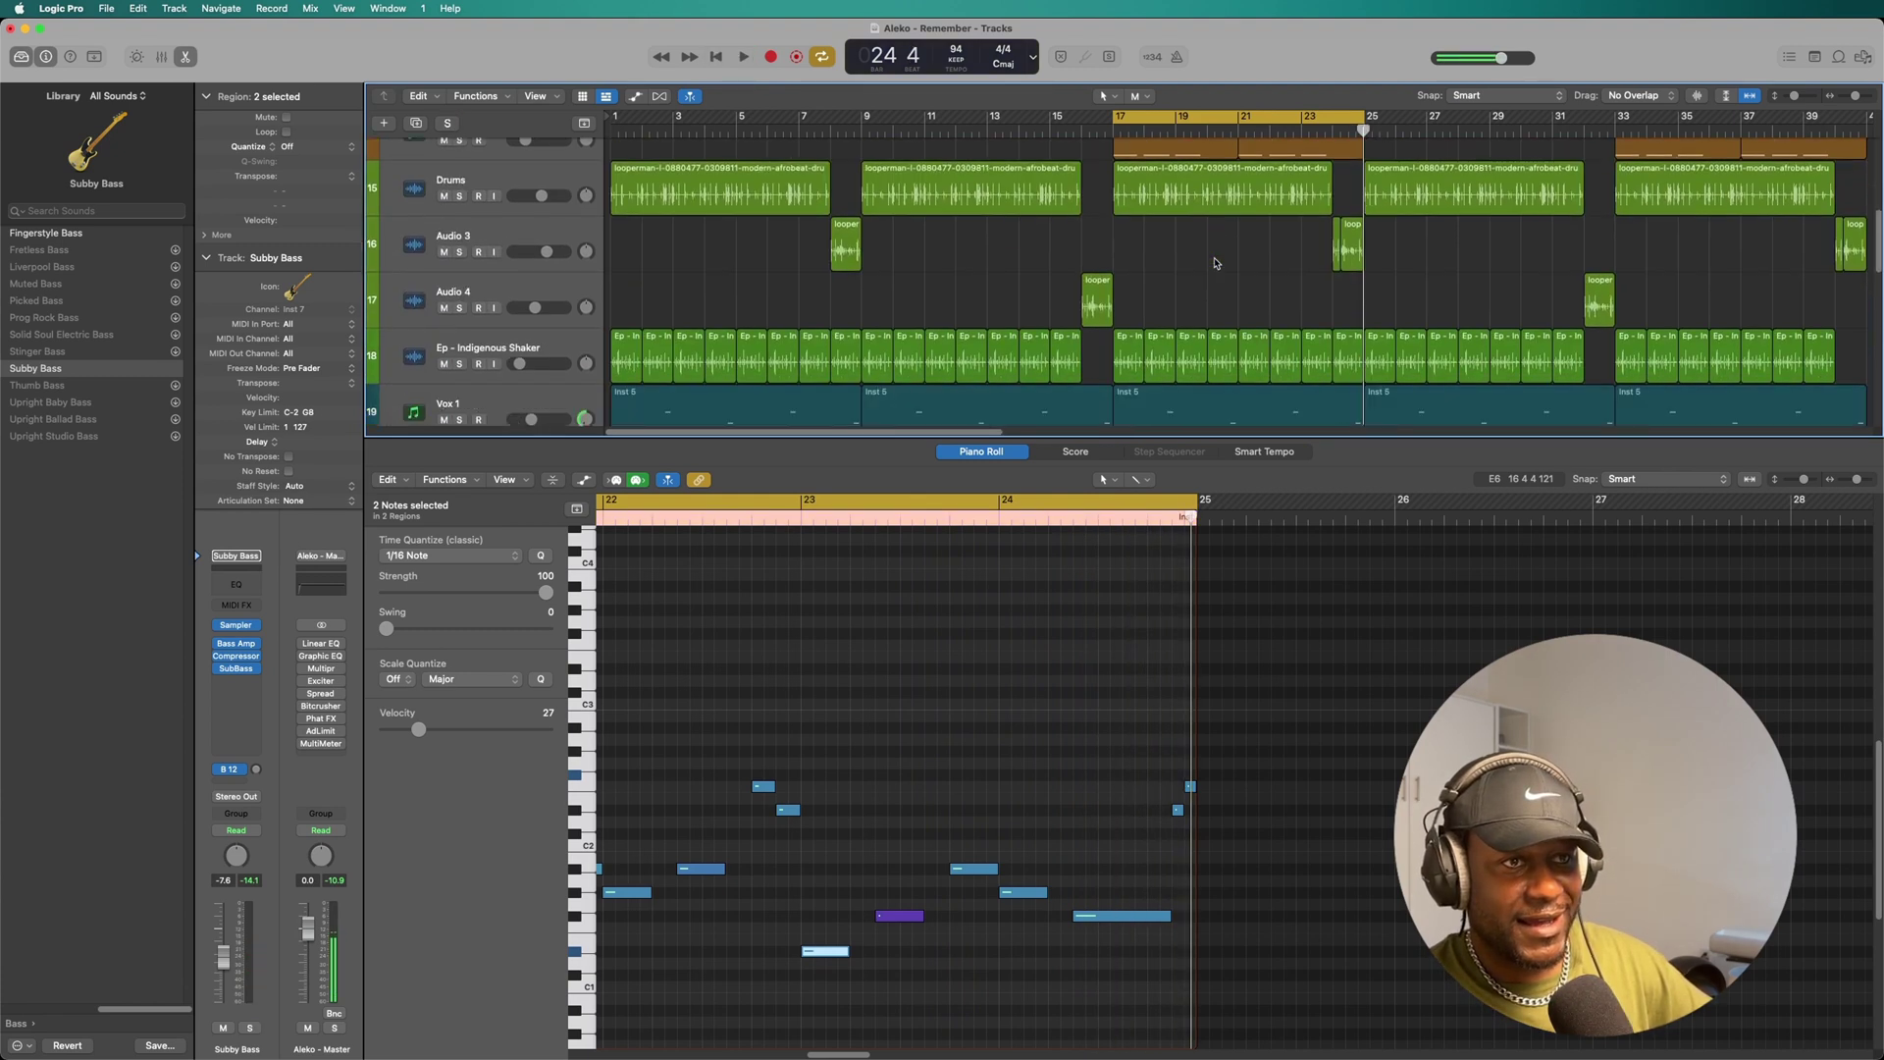
scroll(1215, 263, "down", 4)
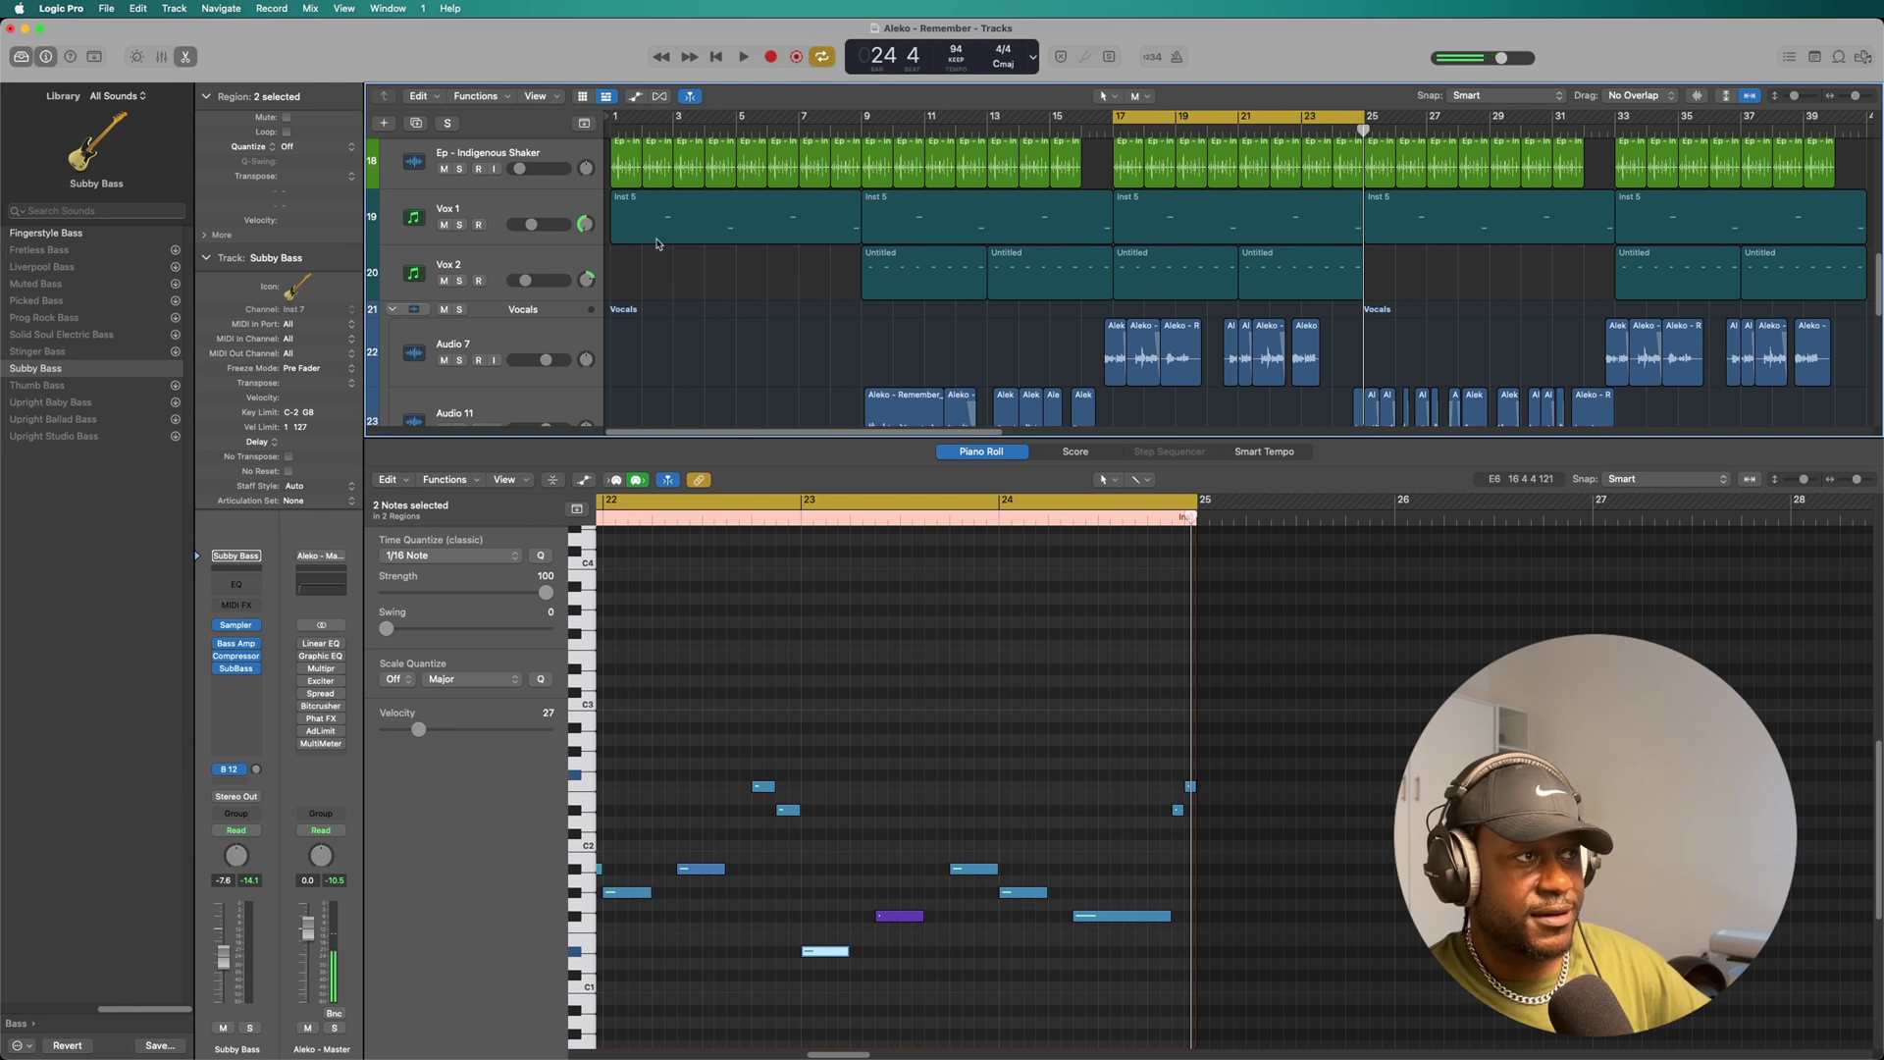
left_click(495, 208)
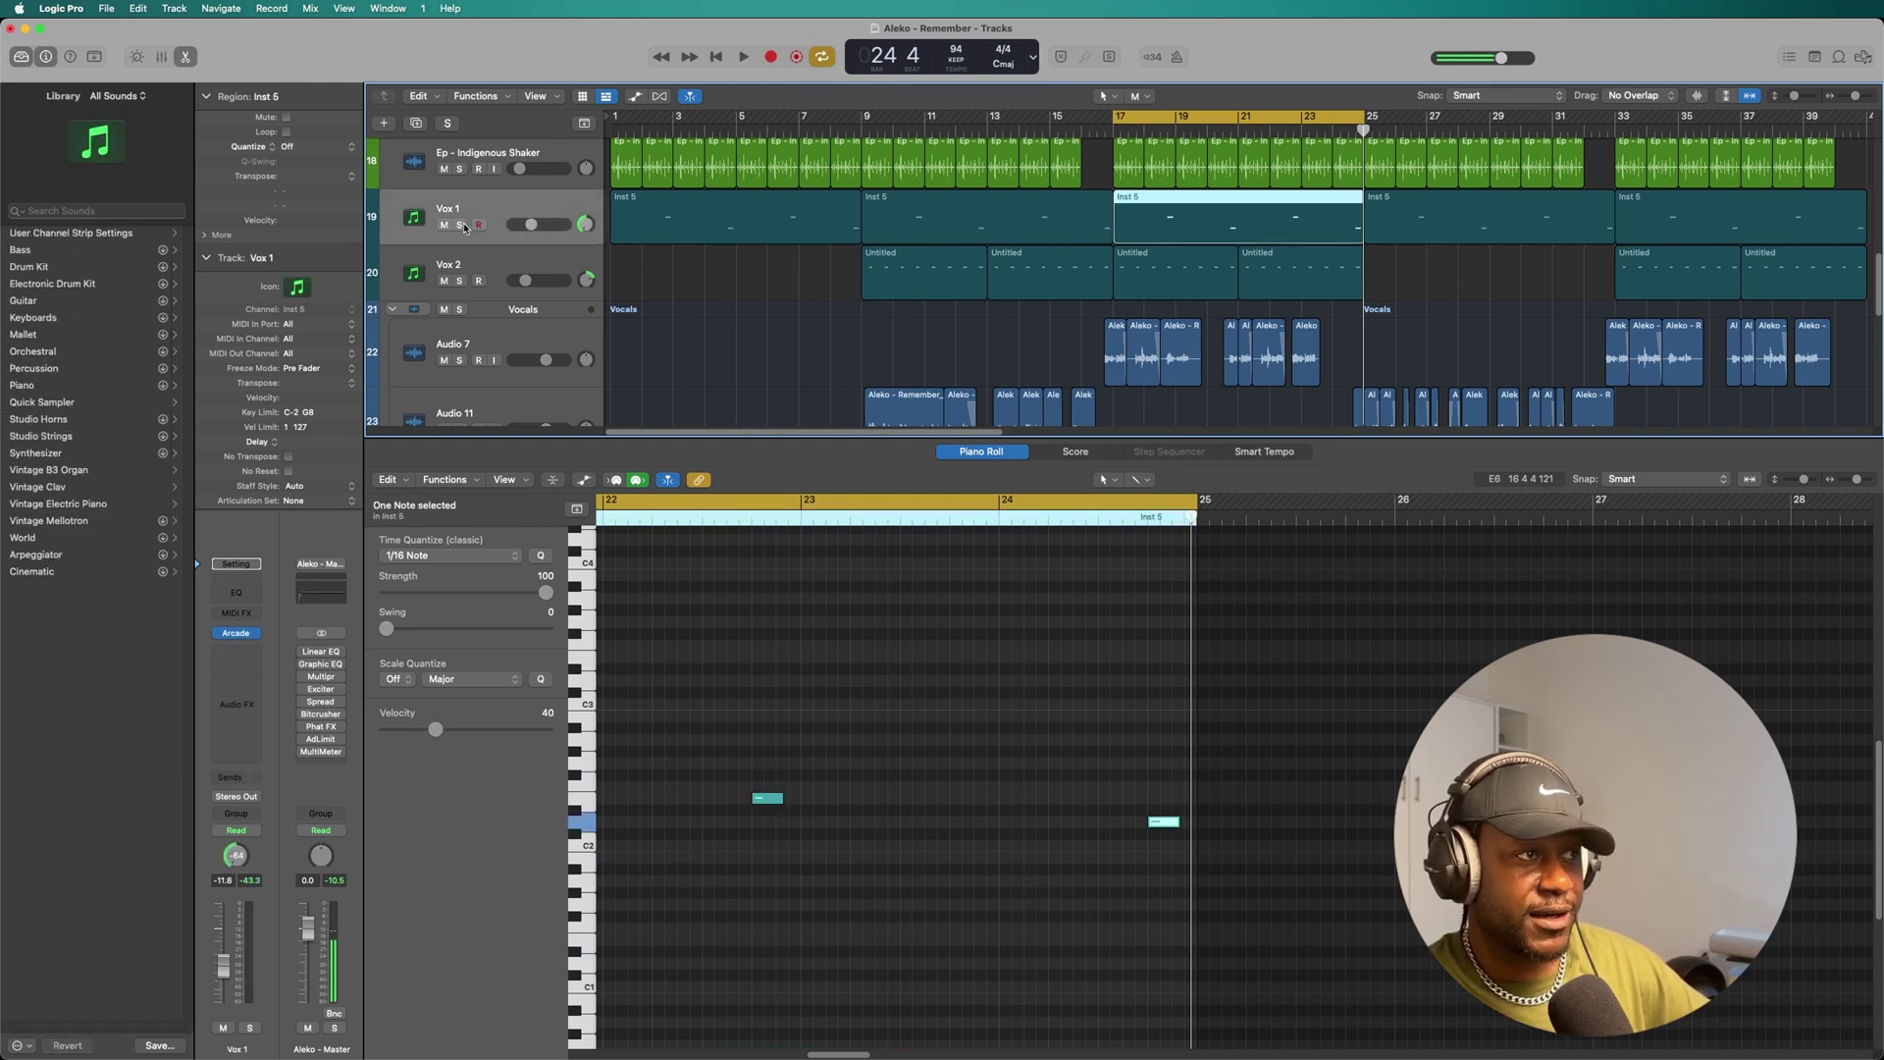
left_click(461, 225)
left_click(460, 281)
left_click(744, 56)
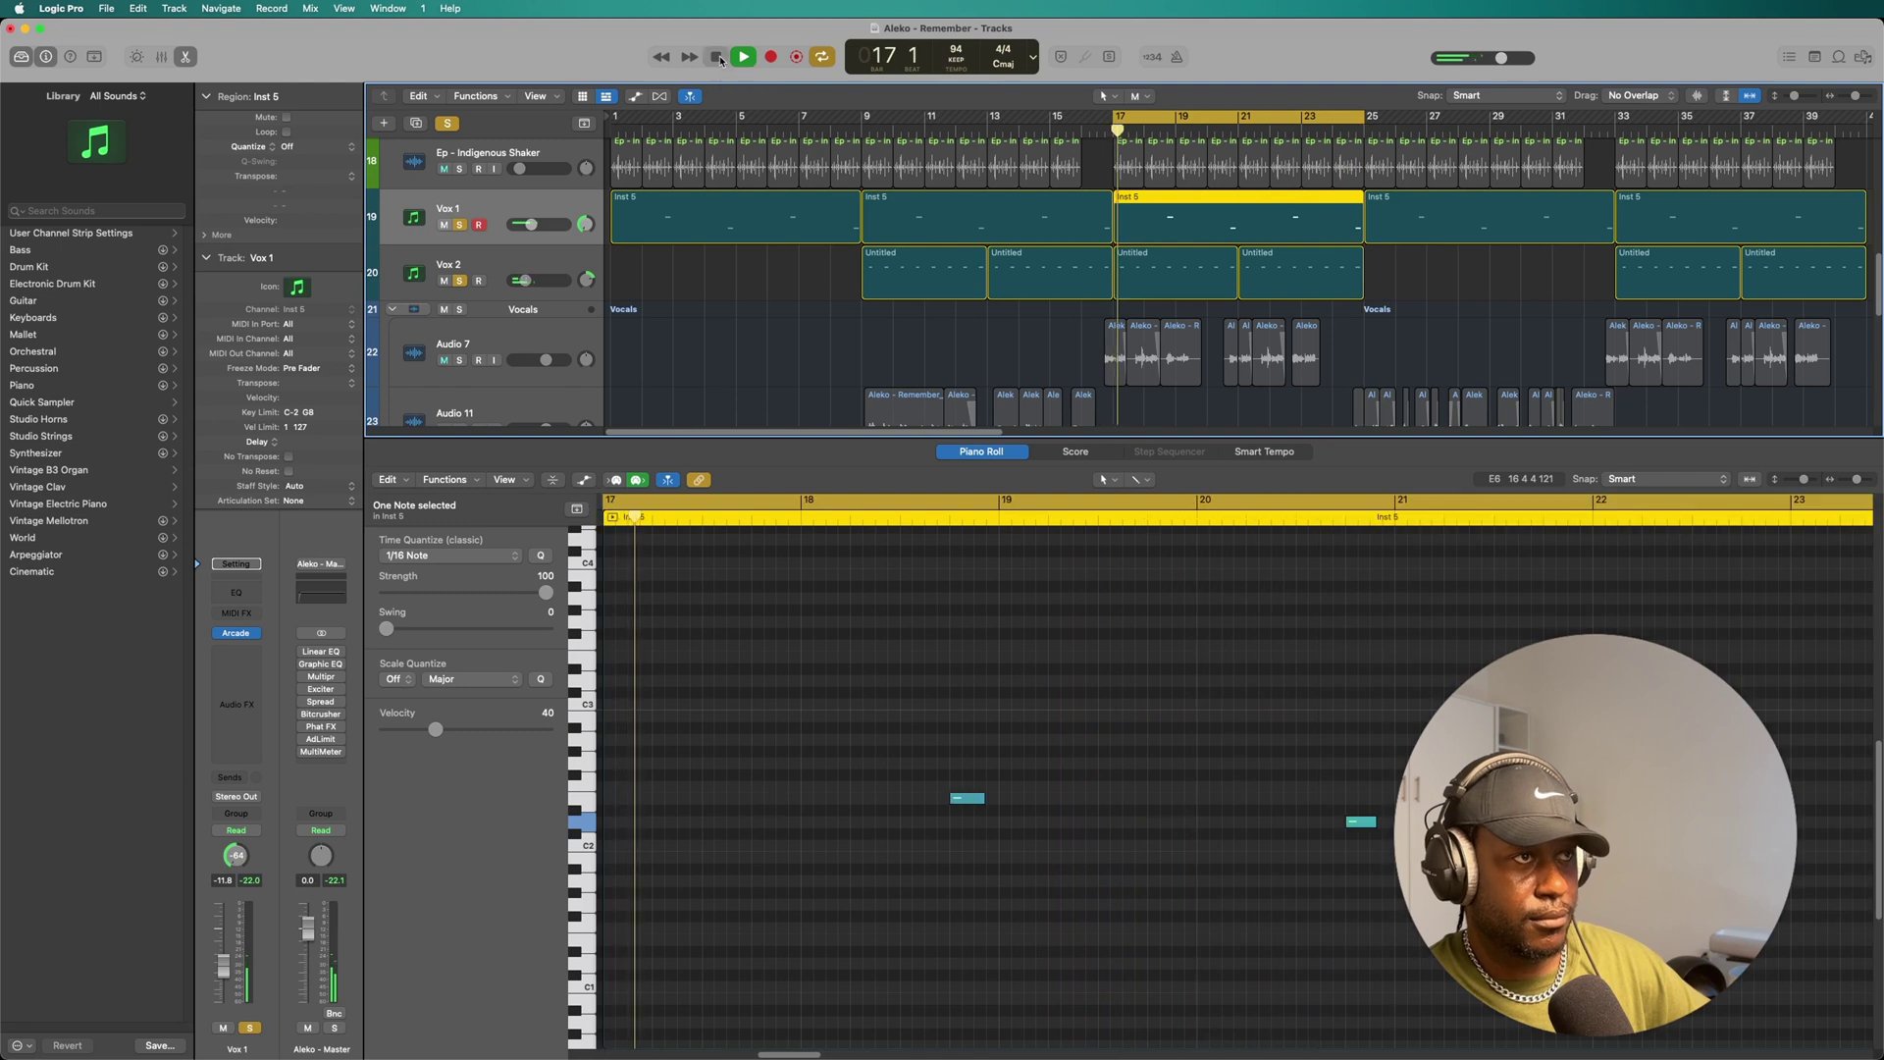
left_click(720, 60)
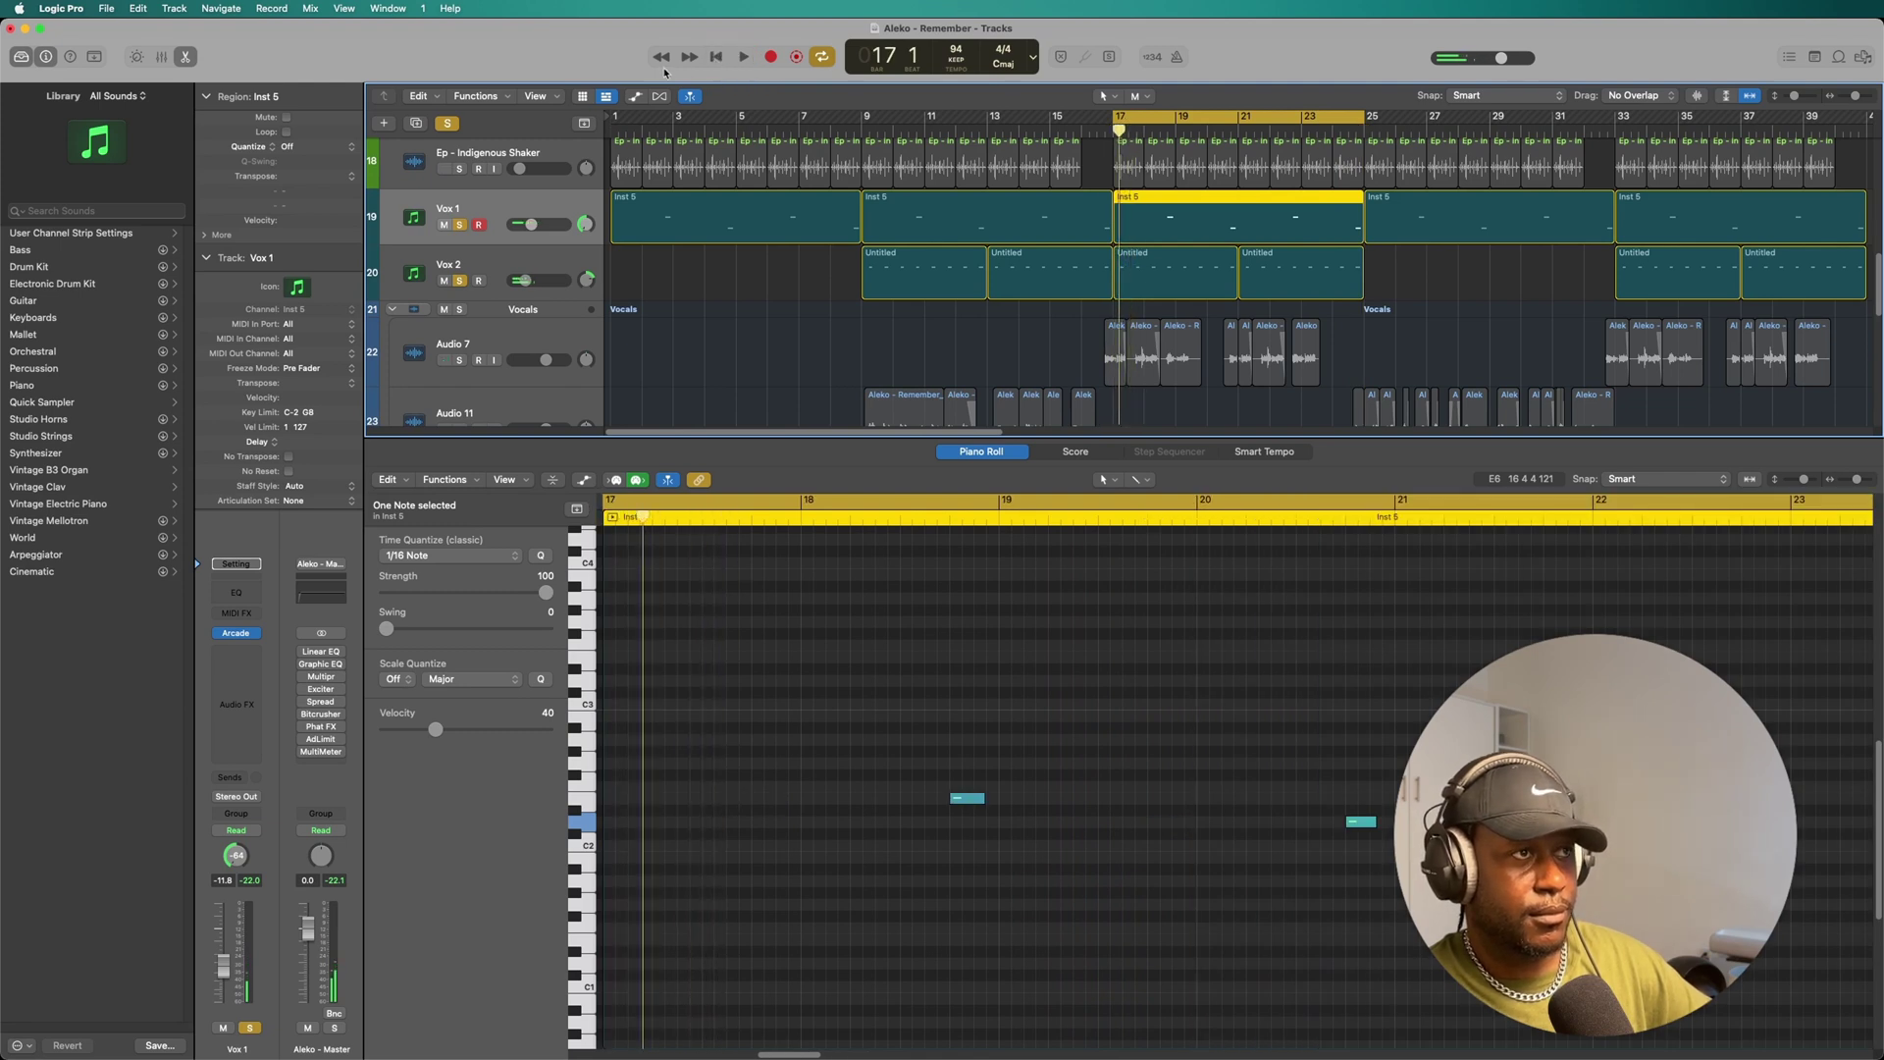
left_click(460, 282)
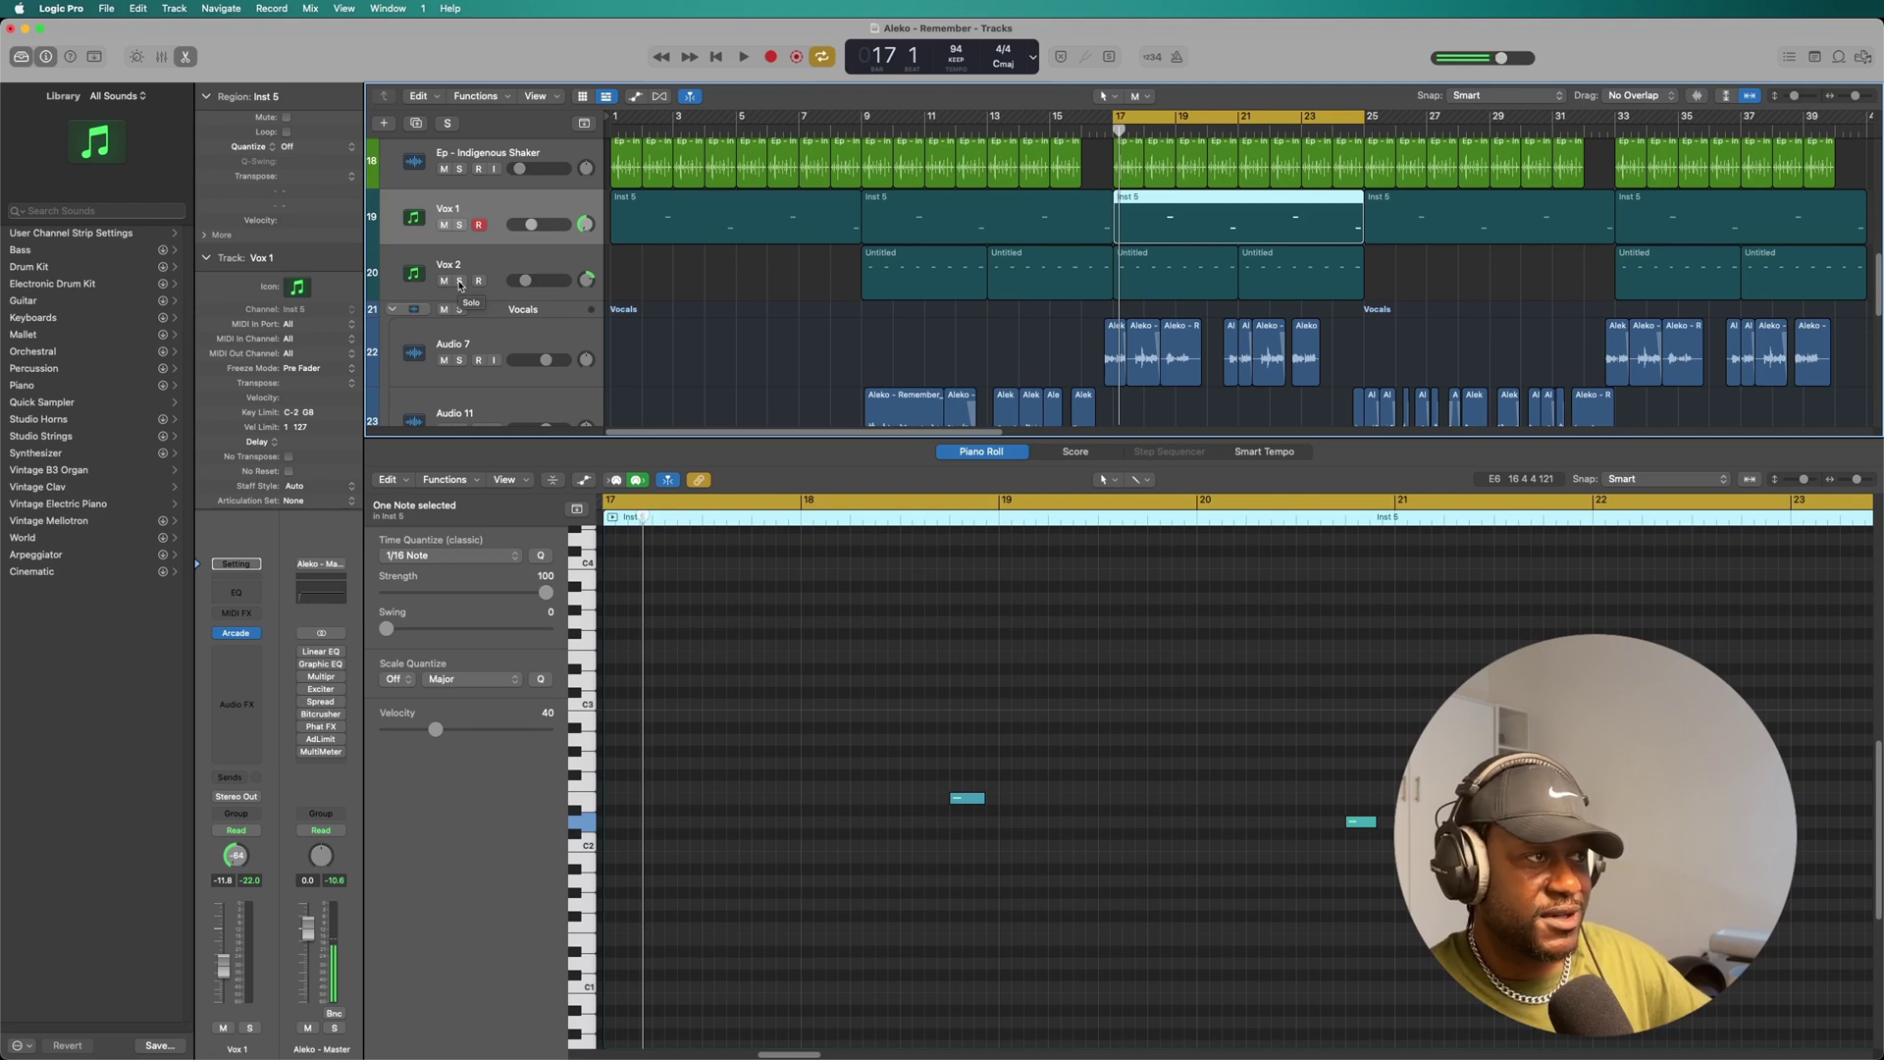
Play both Vox tracks soloed together with the guitar, clav, bass, lead and Arcade tracks, stopping and clearing the solos after listening.
left_click(459, 281)
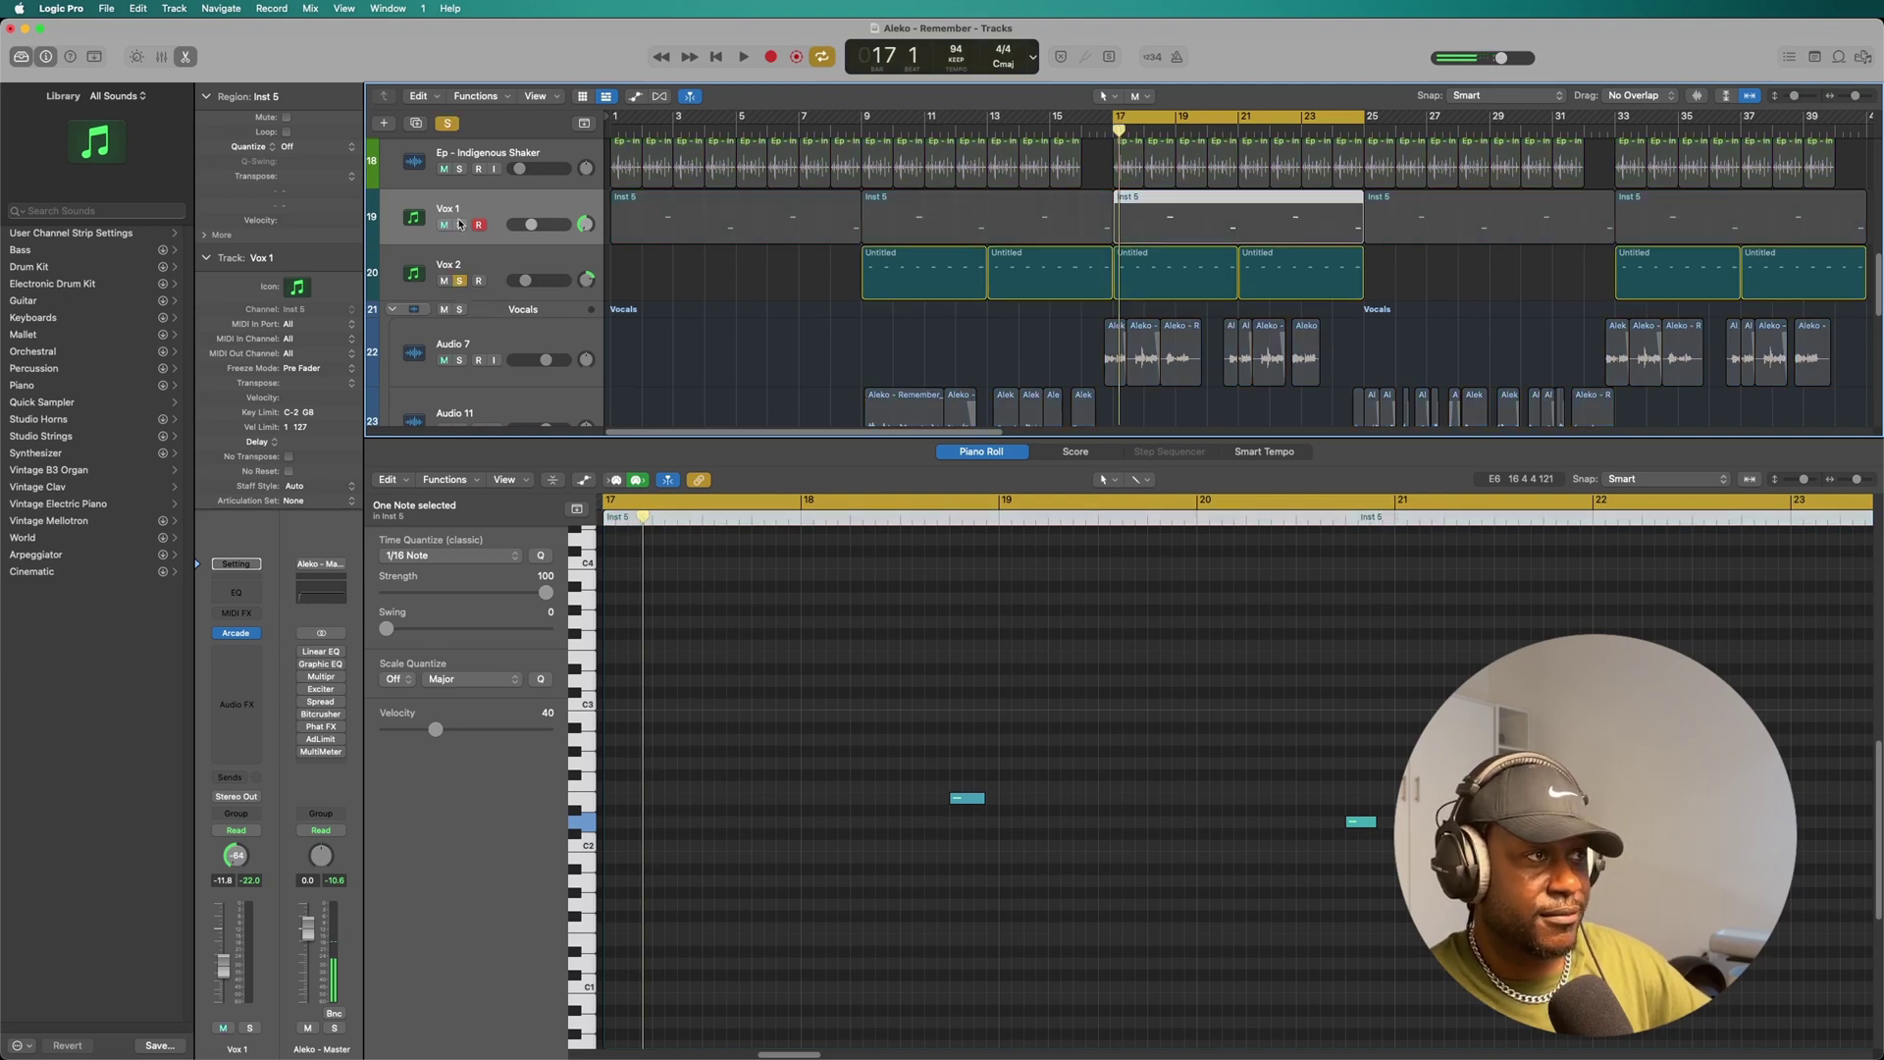
scroll(491, 245, "up", 5)
left_click(743, 57)
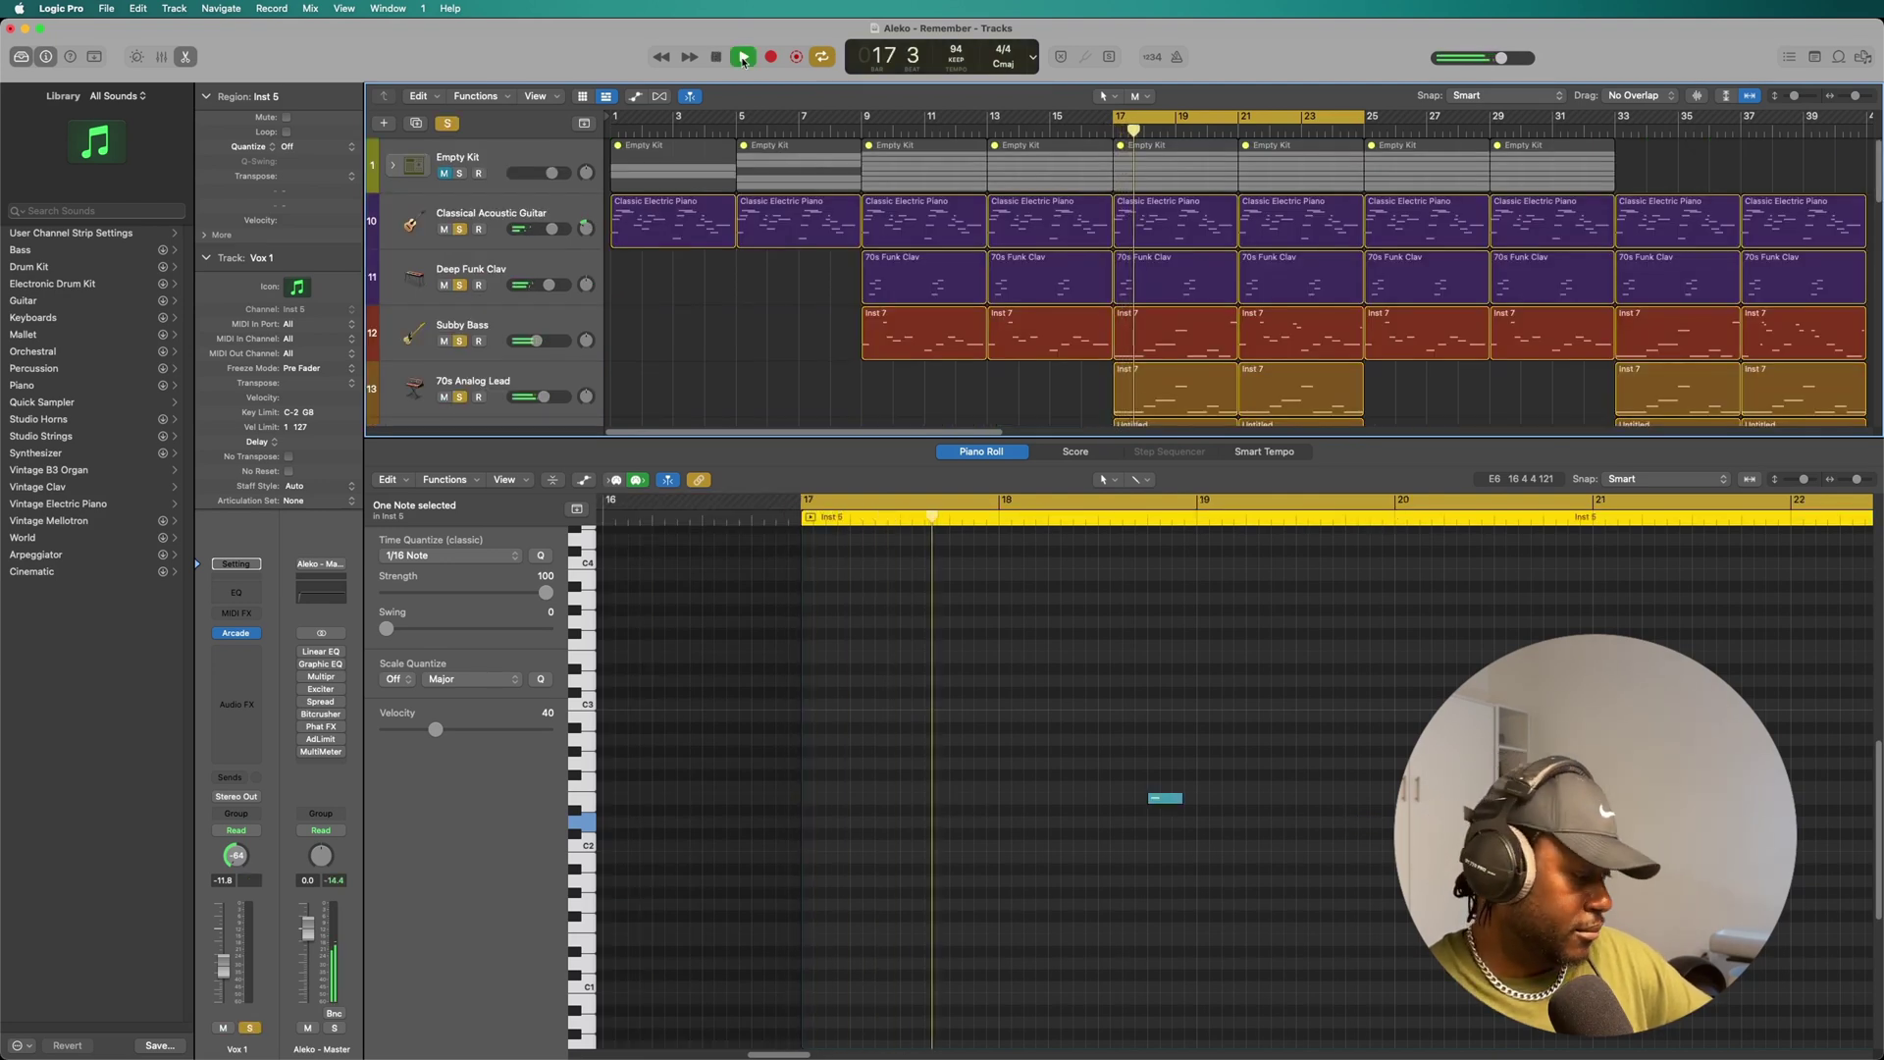
scroll(1227, 262, "down", 5)
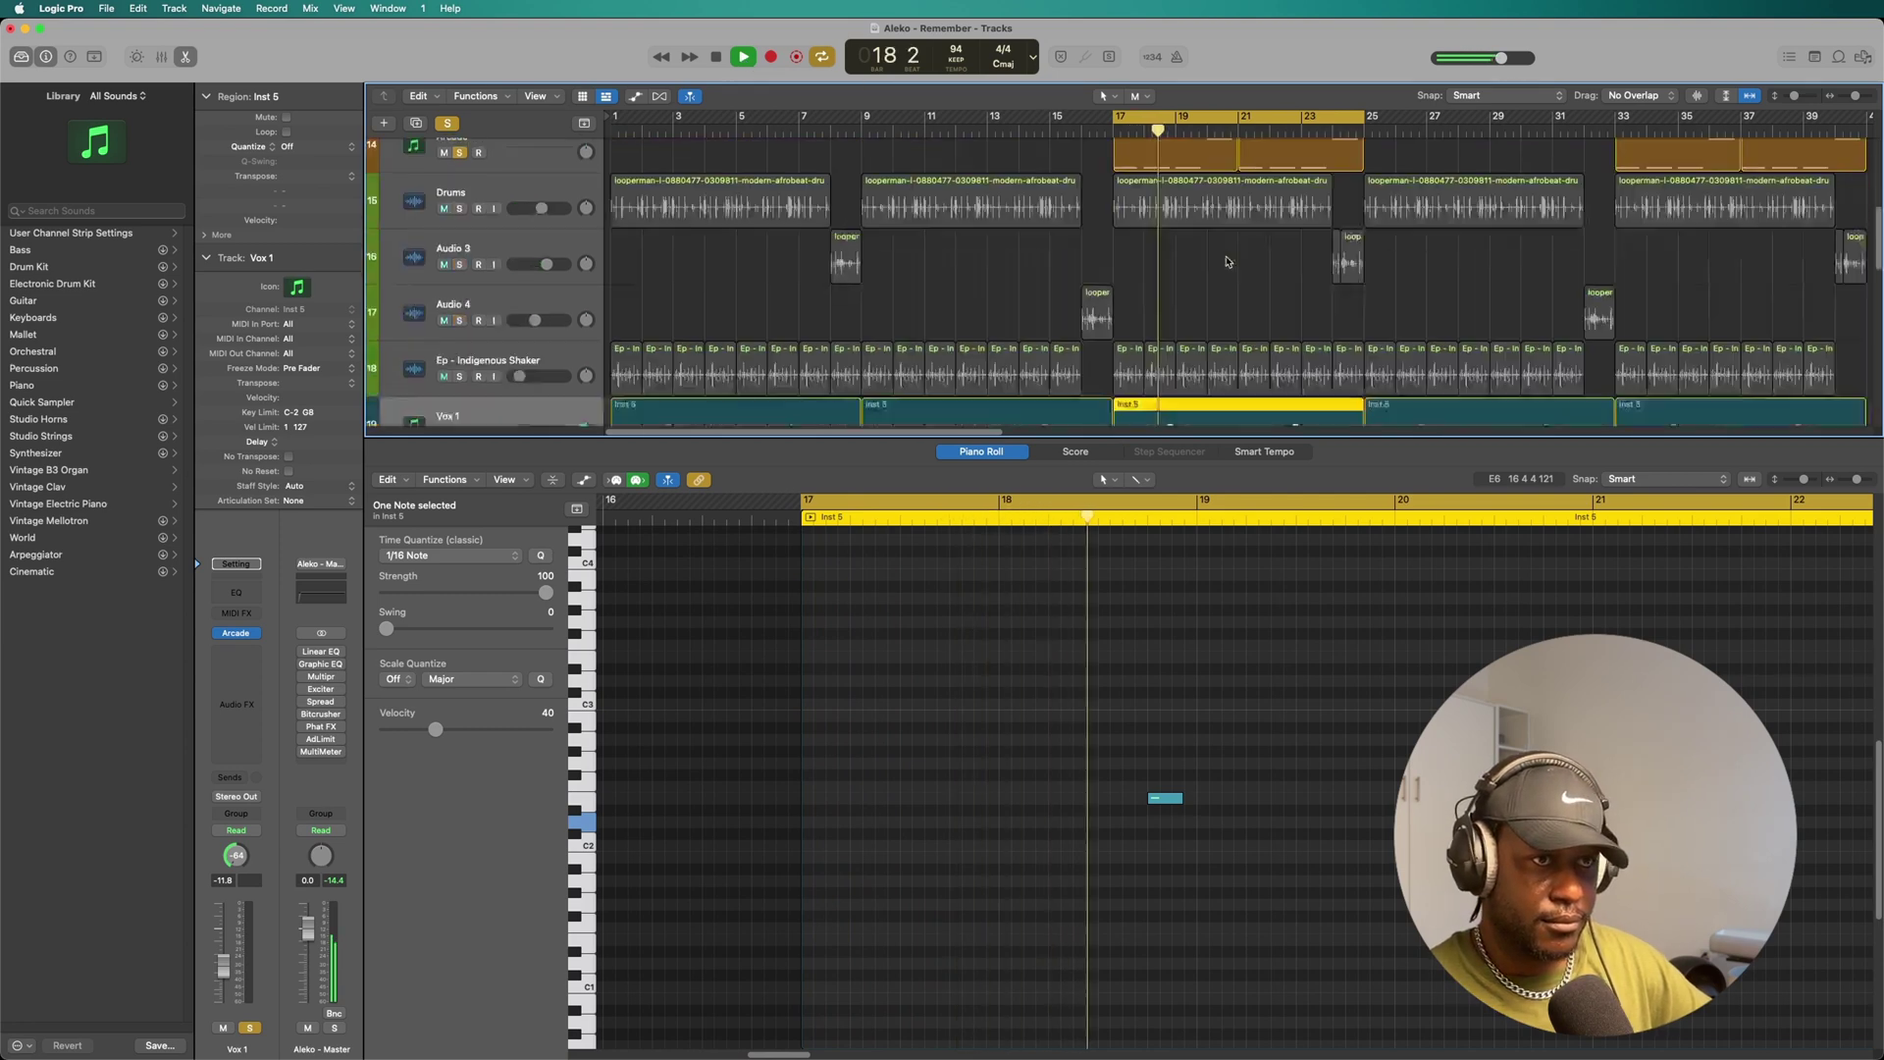
scroll(1227, 262, "down", 3)
scroll(1227, 262, "down", 3)
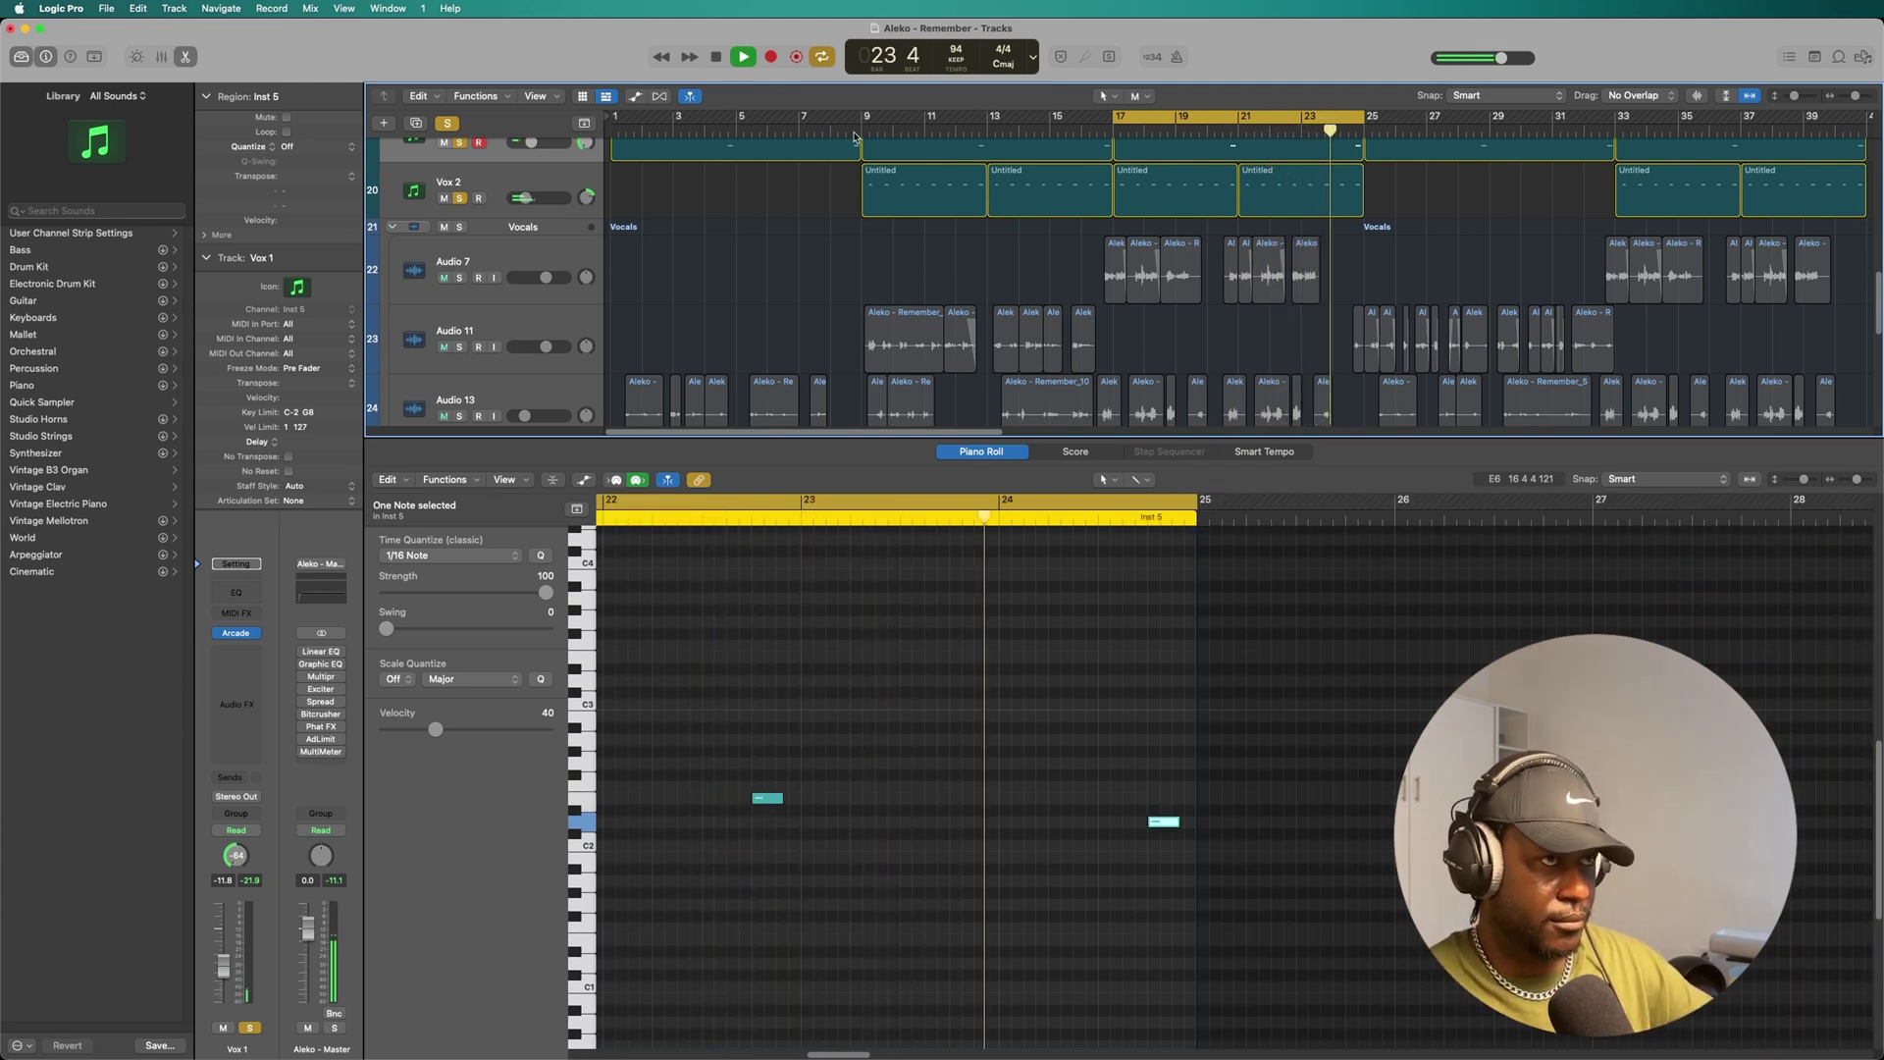
left_click(716, 57)
scroll(1060, 268, "up", 2)
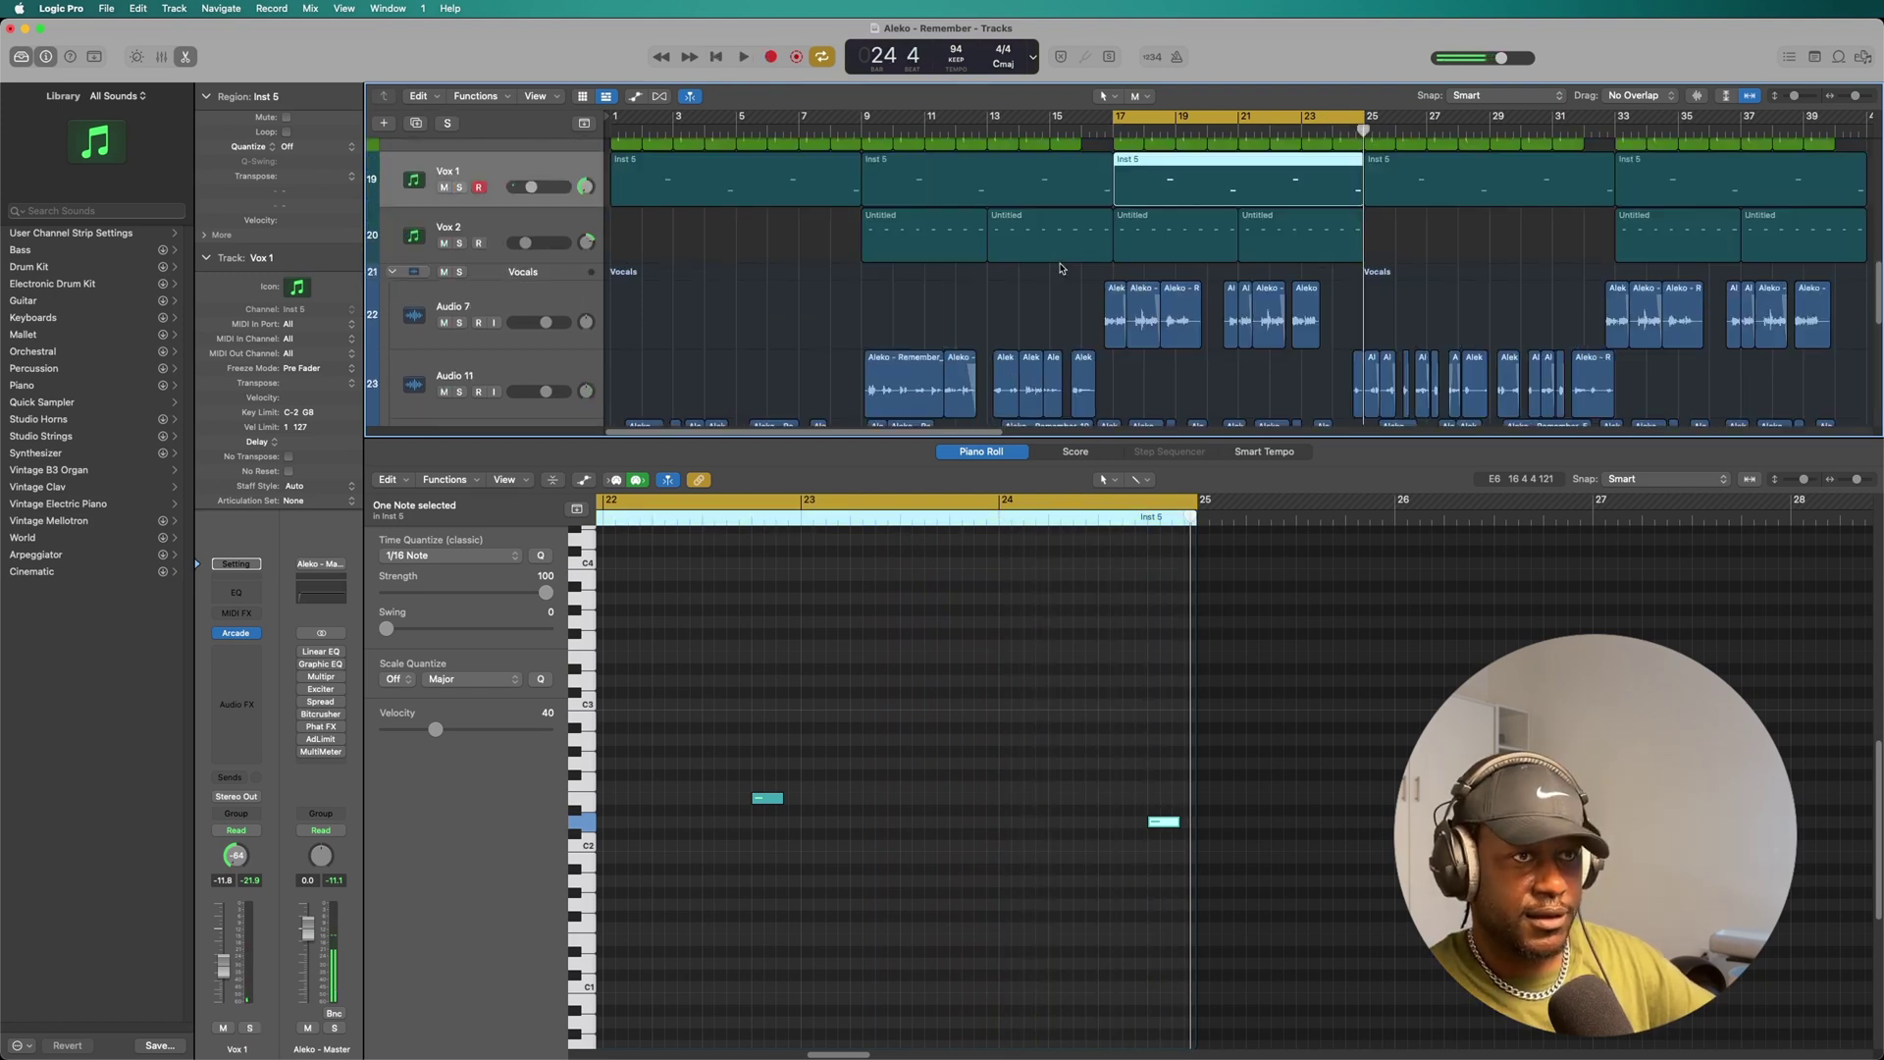
Solo the guitar, clav, bass, lead, Arcade and both Vox tracks again and start playback from bar 17.
scroll(1060, 268, "up", 9)
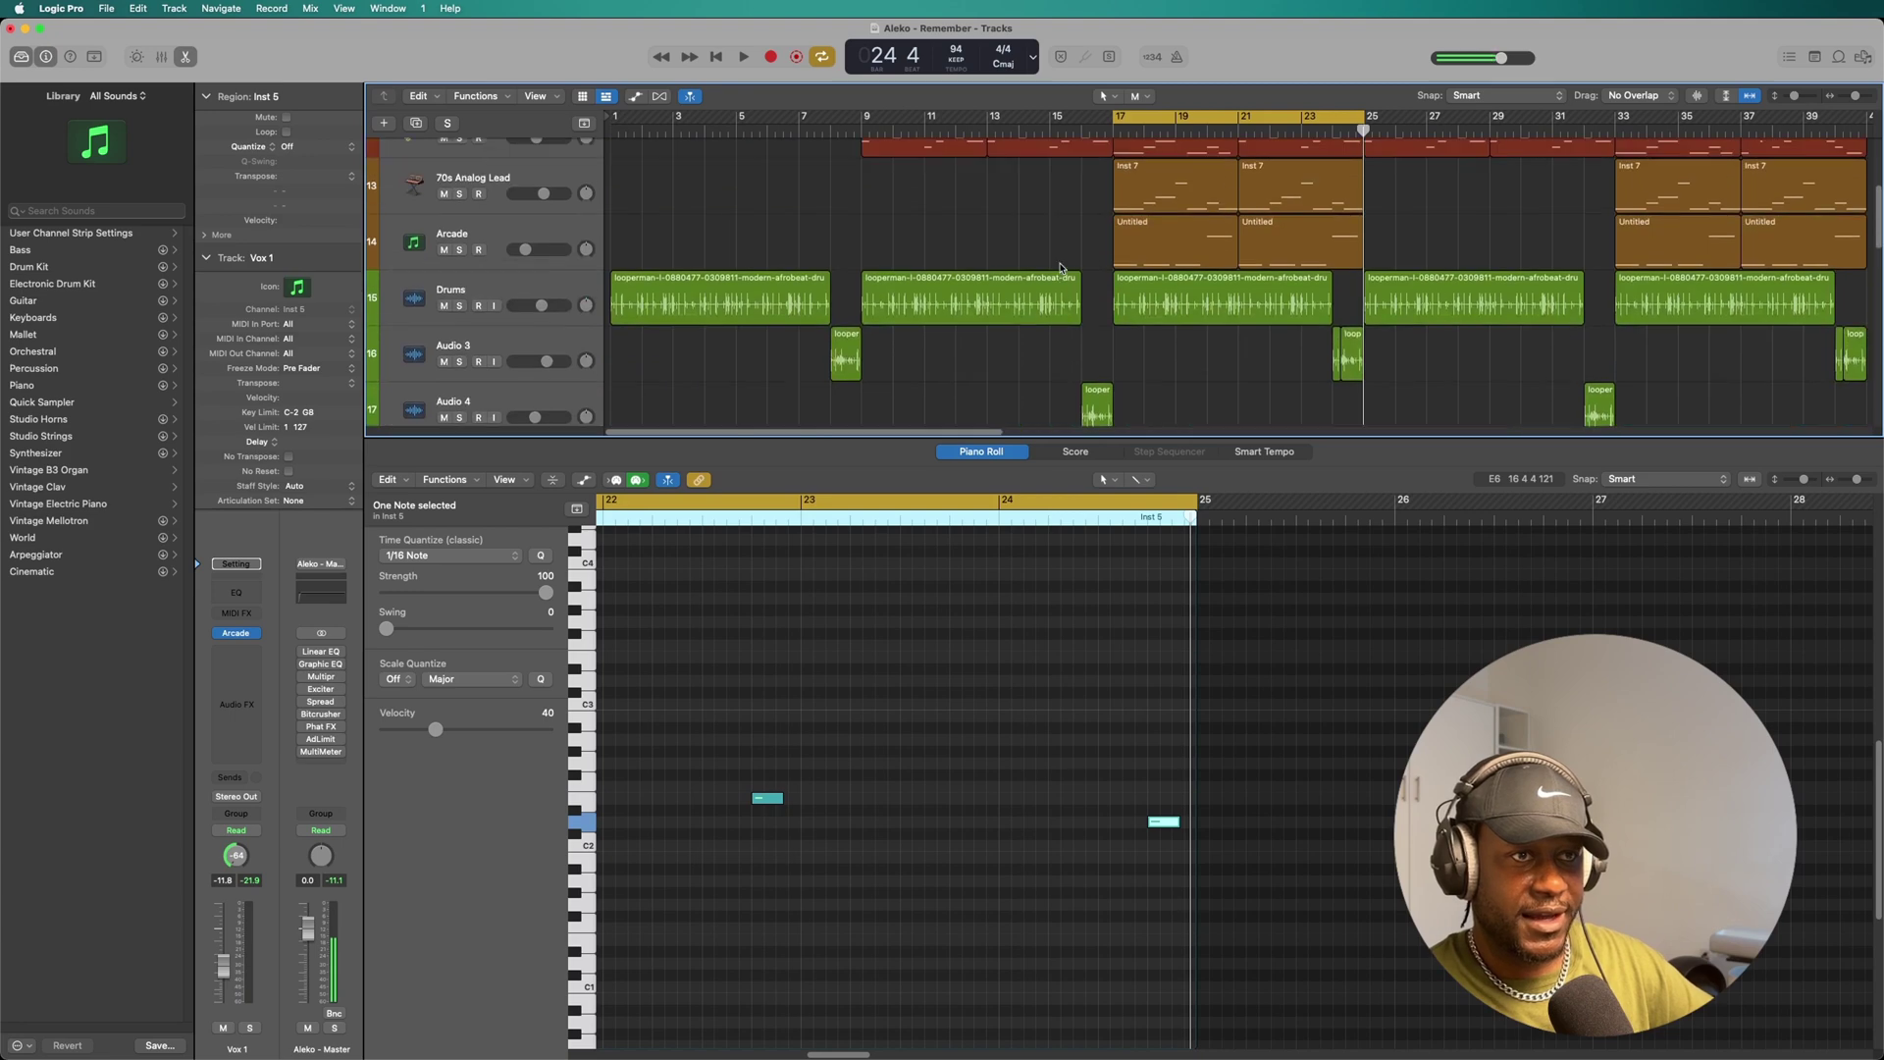
scroll(1060, 268, "up", 2)
scroll(1060, 268, "down", 5)
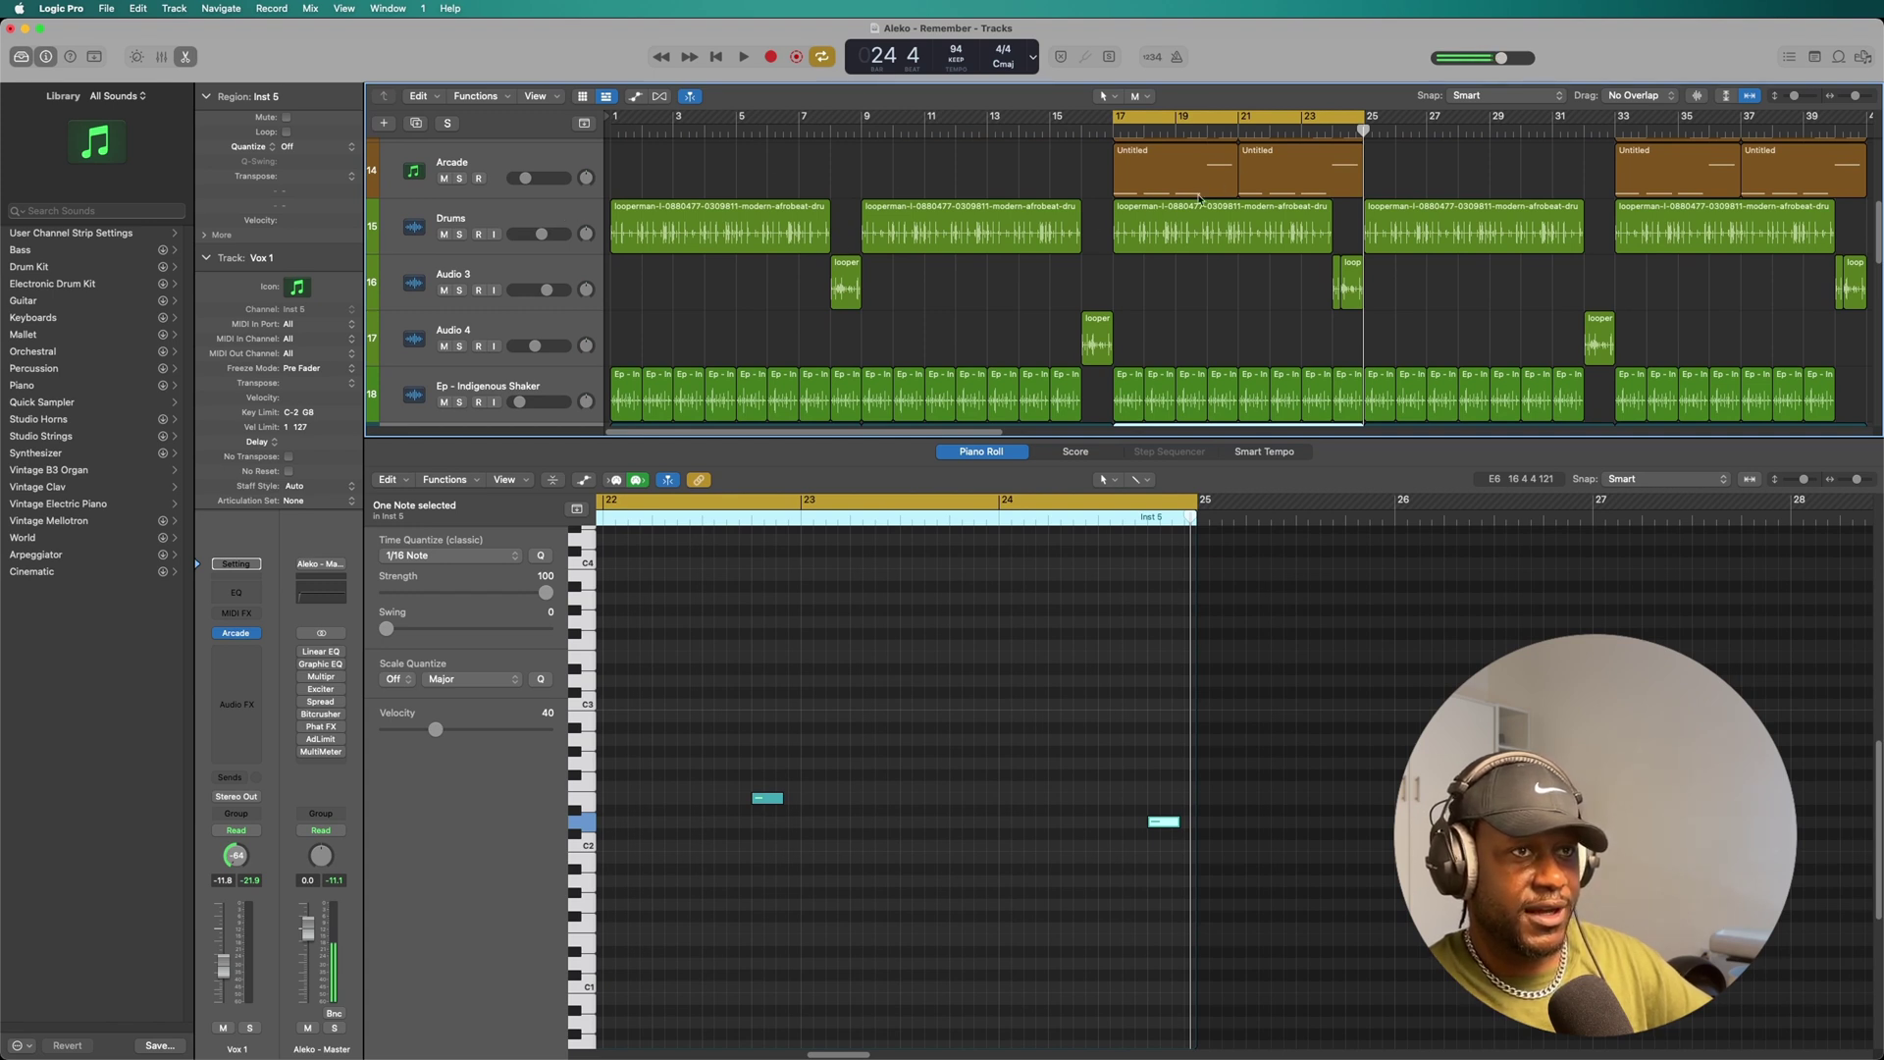
scroll(1049, 238, "up", 5)
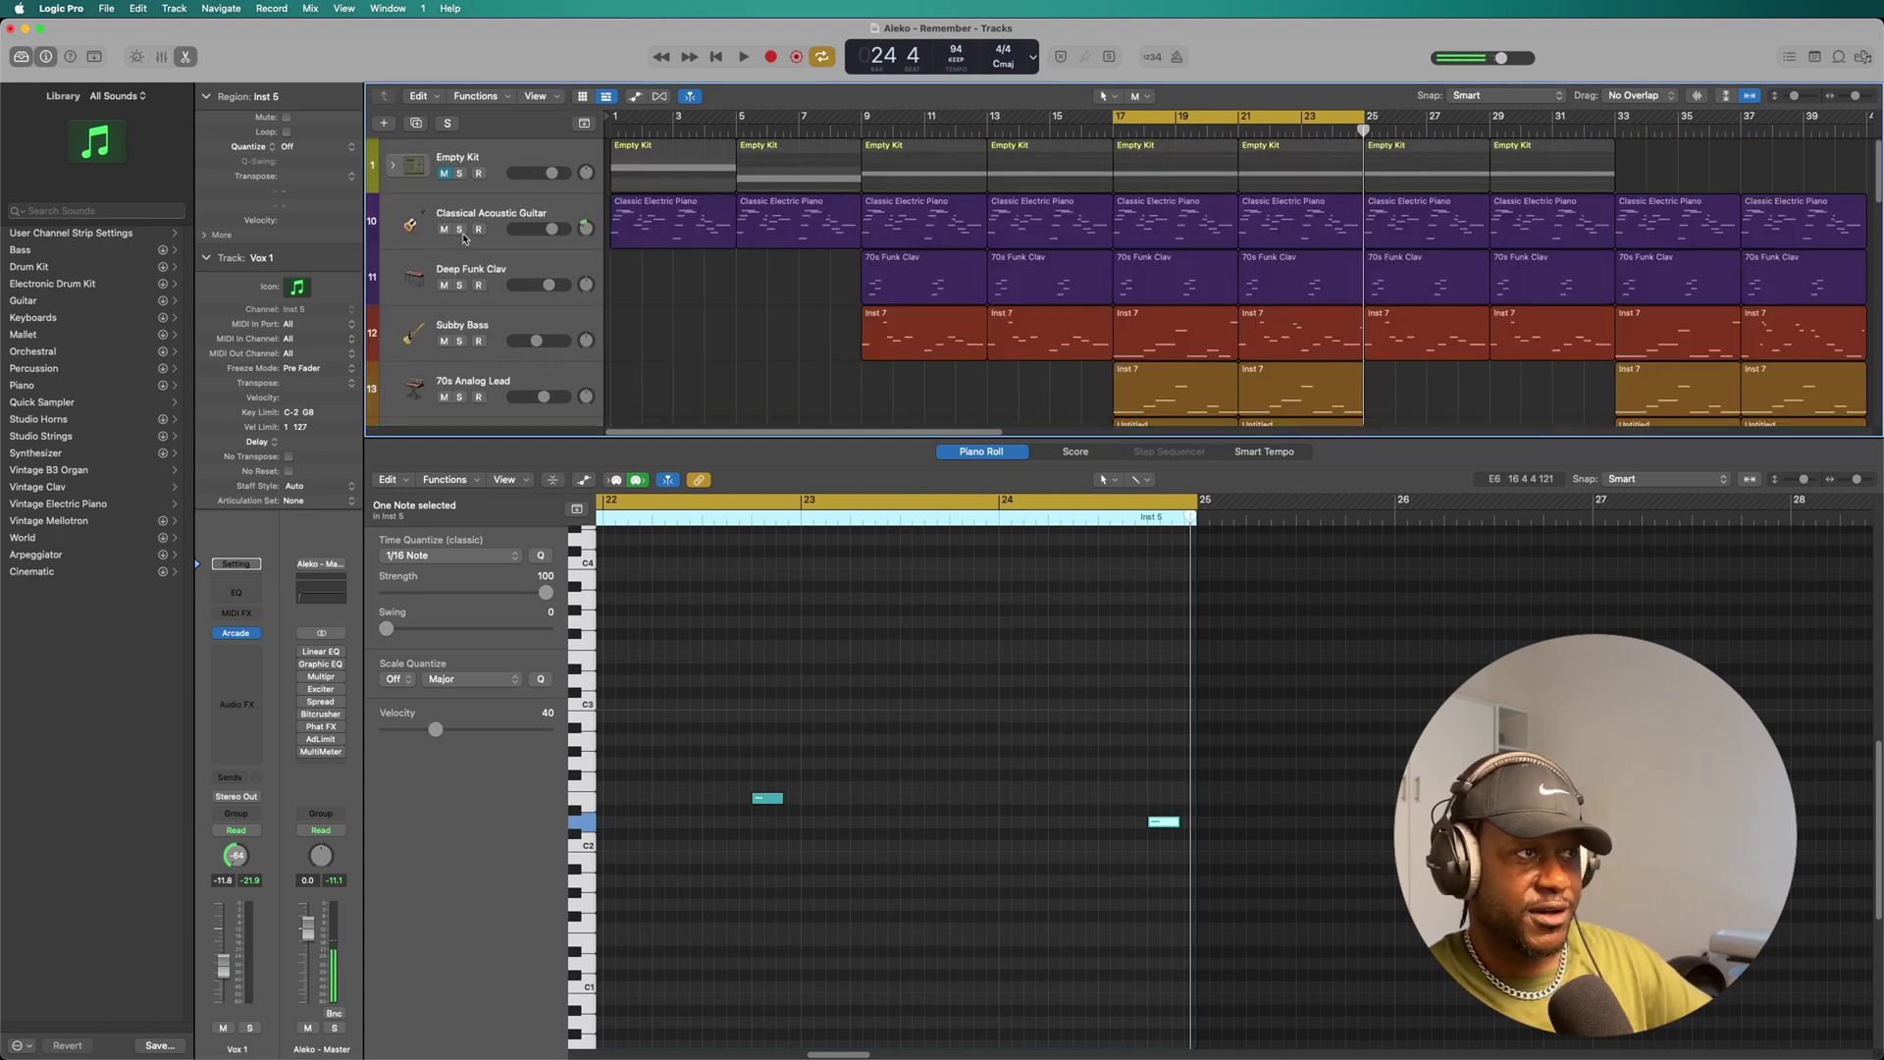
scroll(465, 237, "down", 5)
left_click(744, 57)
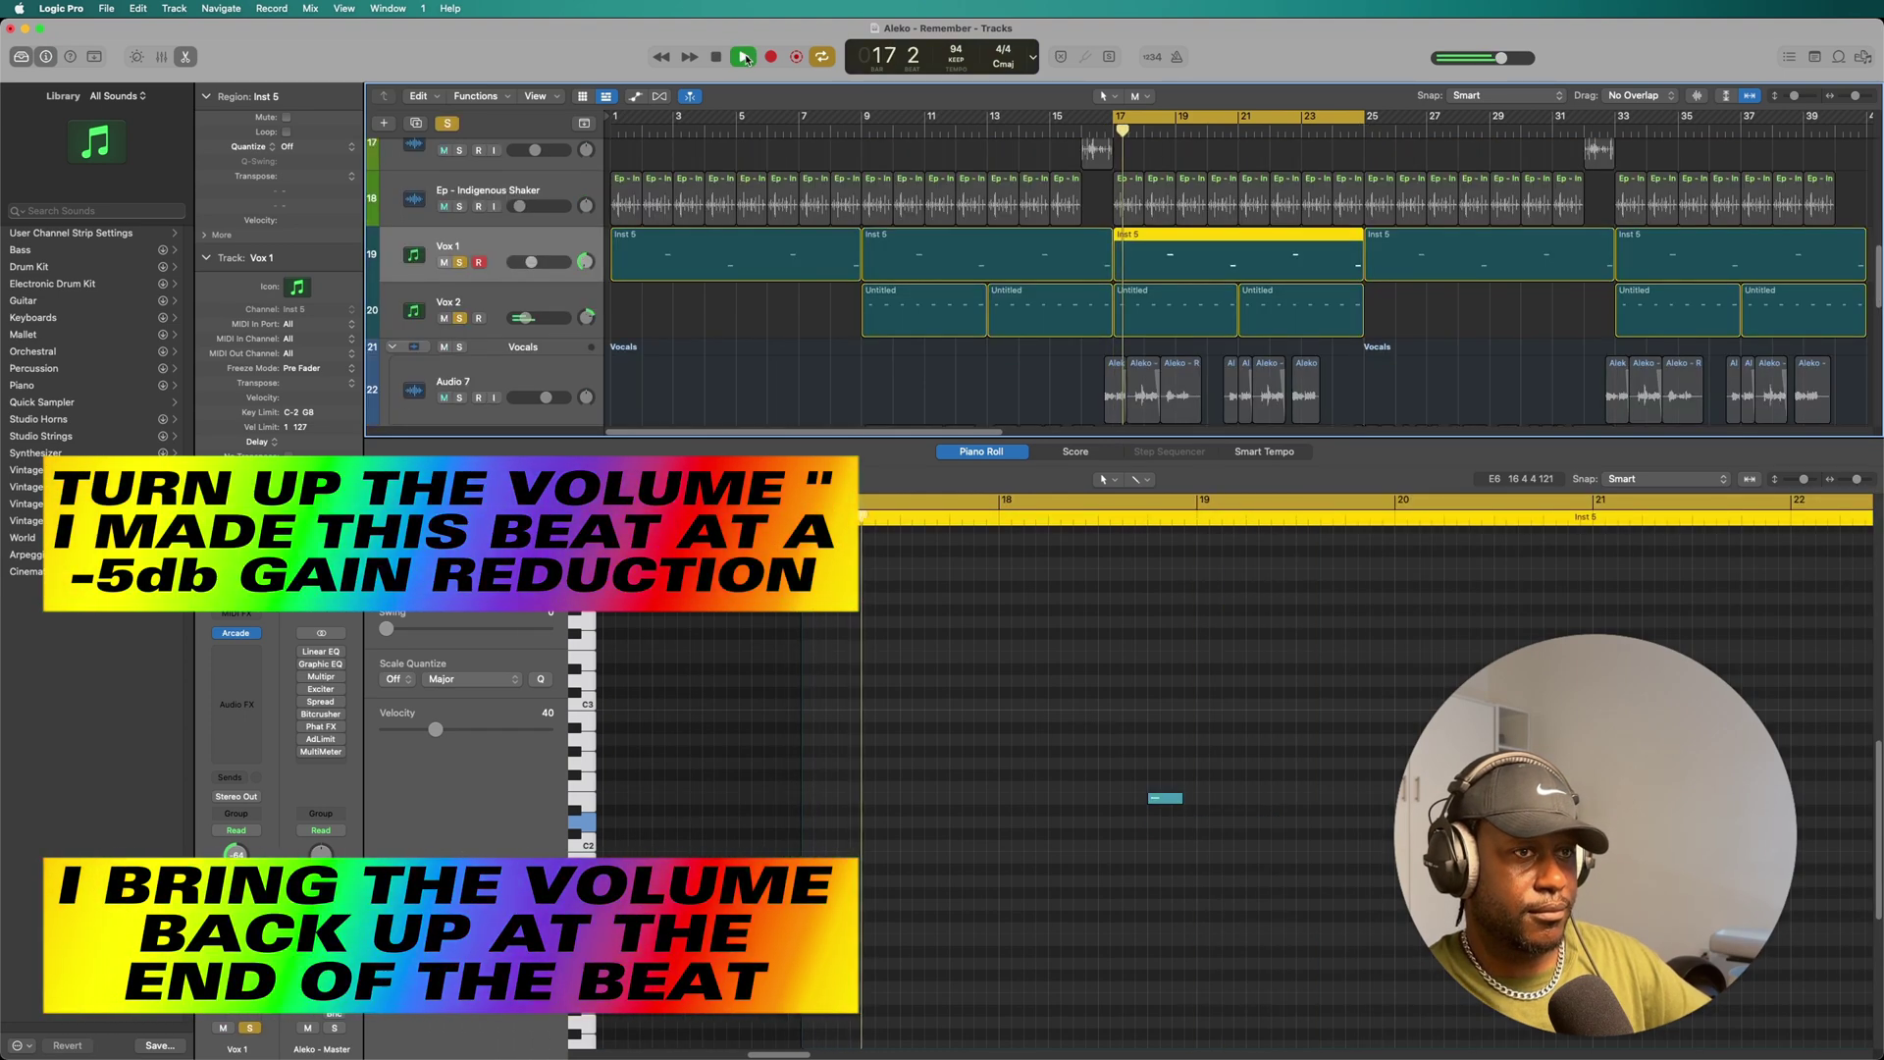
Add the Ep - Indigenous Shaker, Drums and Audio 3 tracks to the soloed playback one by one, stopping and clearing all solos after listening.
left_click(460, 206)
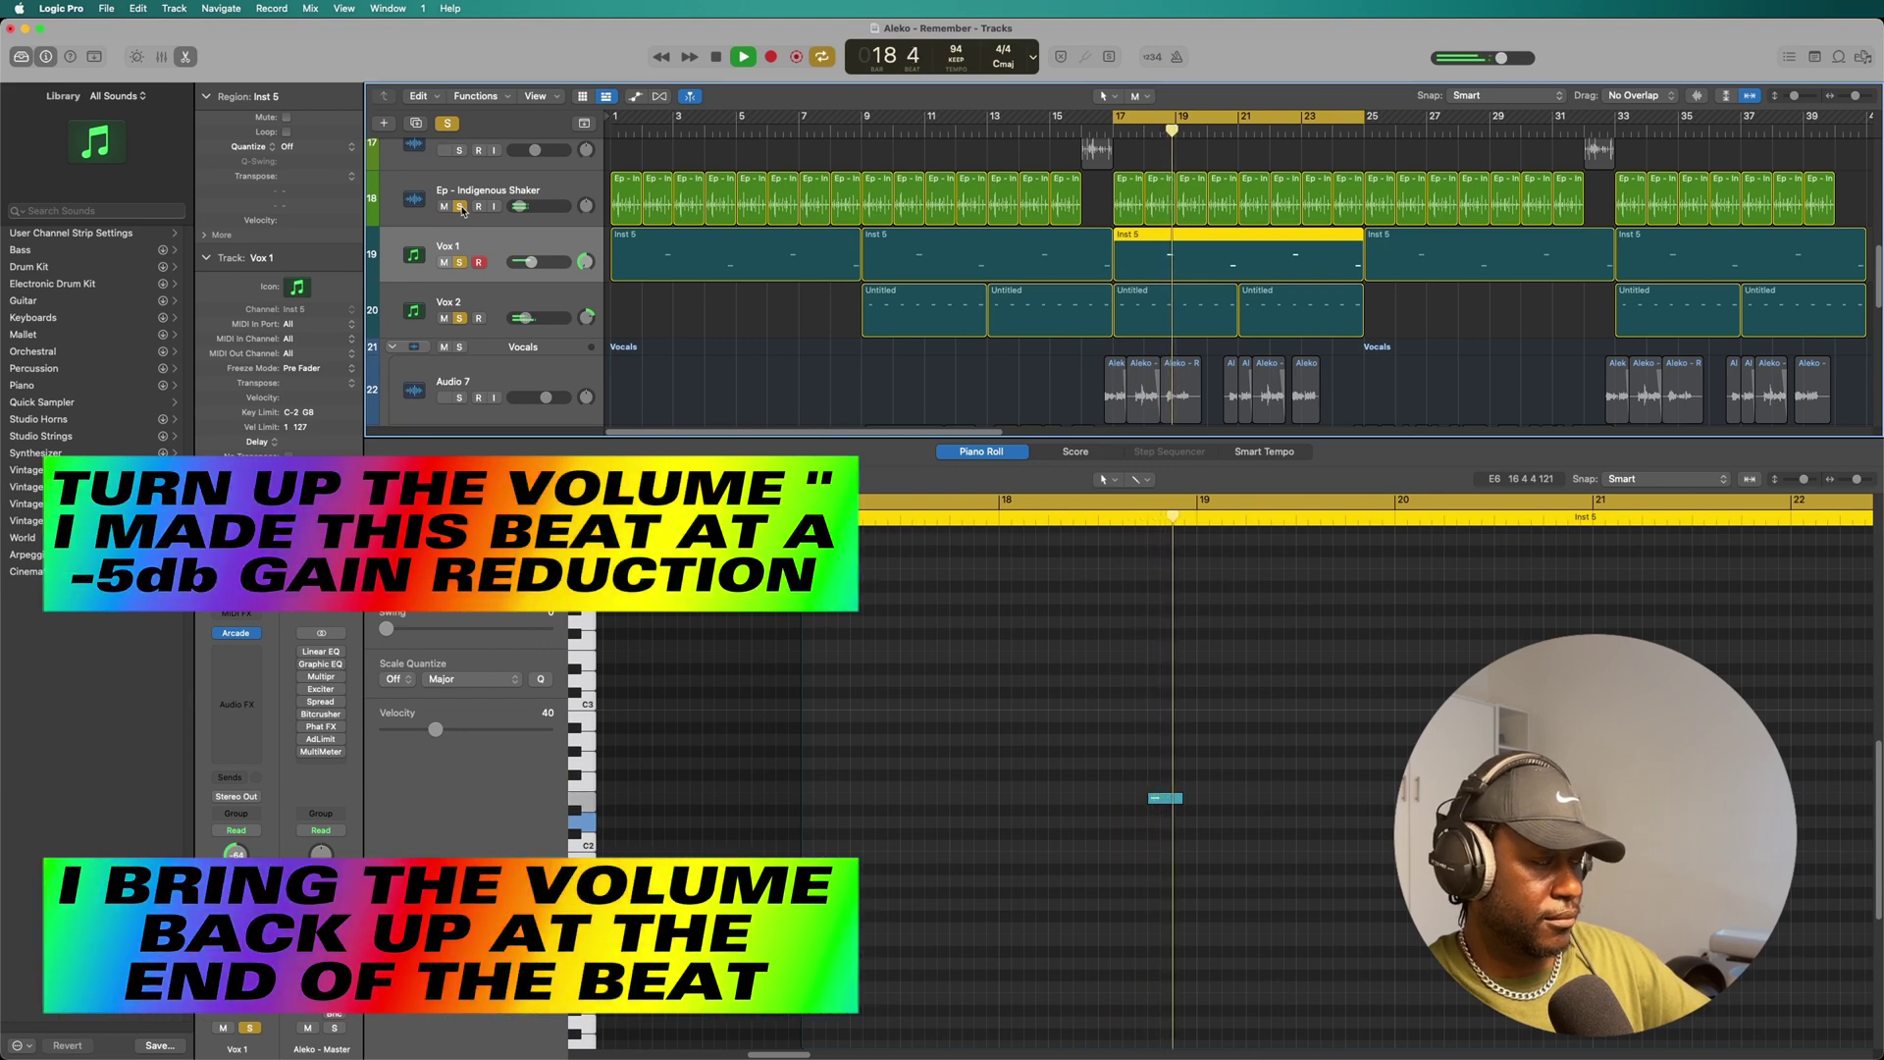
scroll(639, 243, "up", 5)
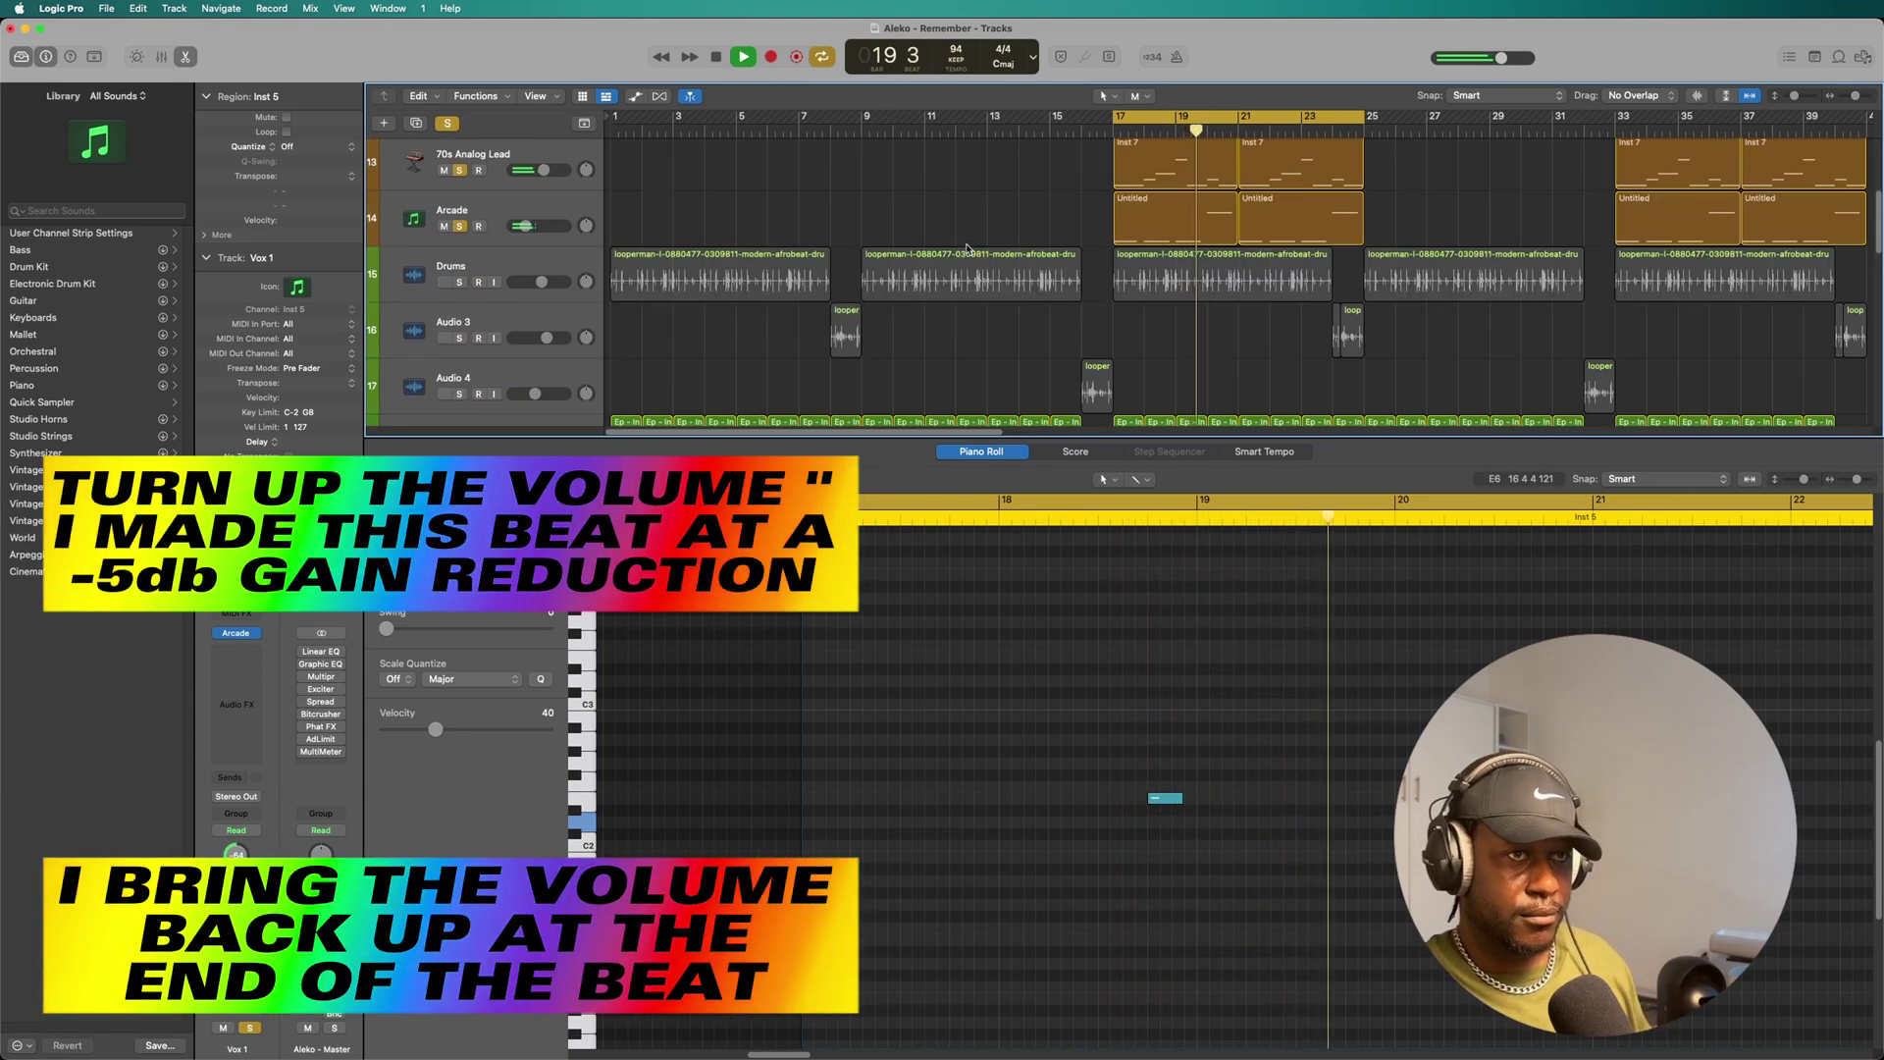
left_click(459, 282)
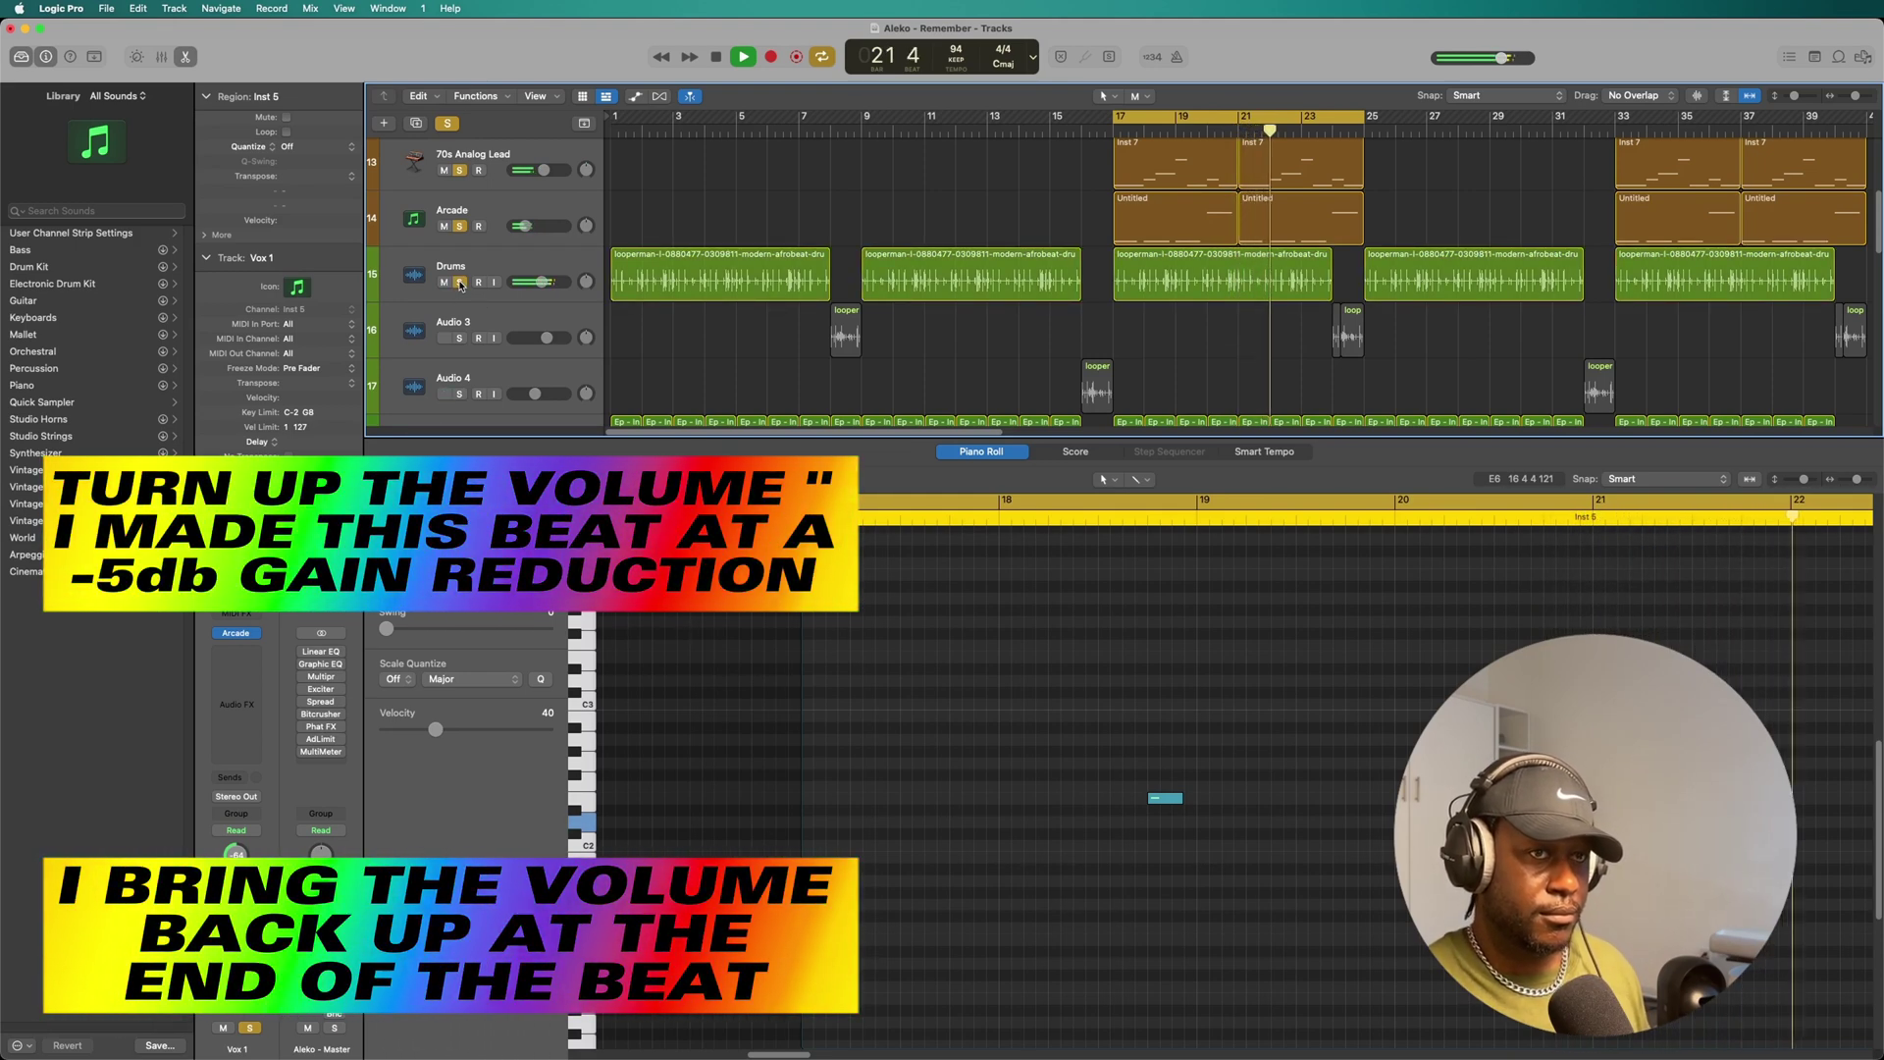
left_click(460, 338)
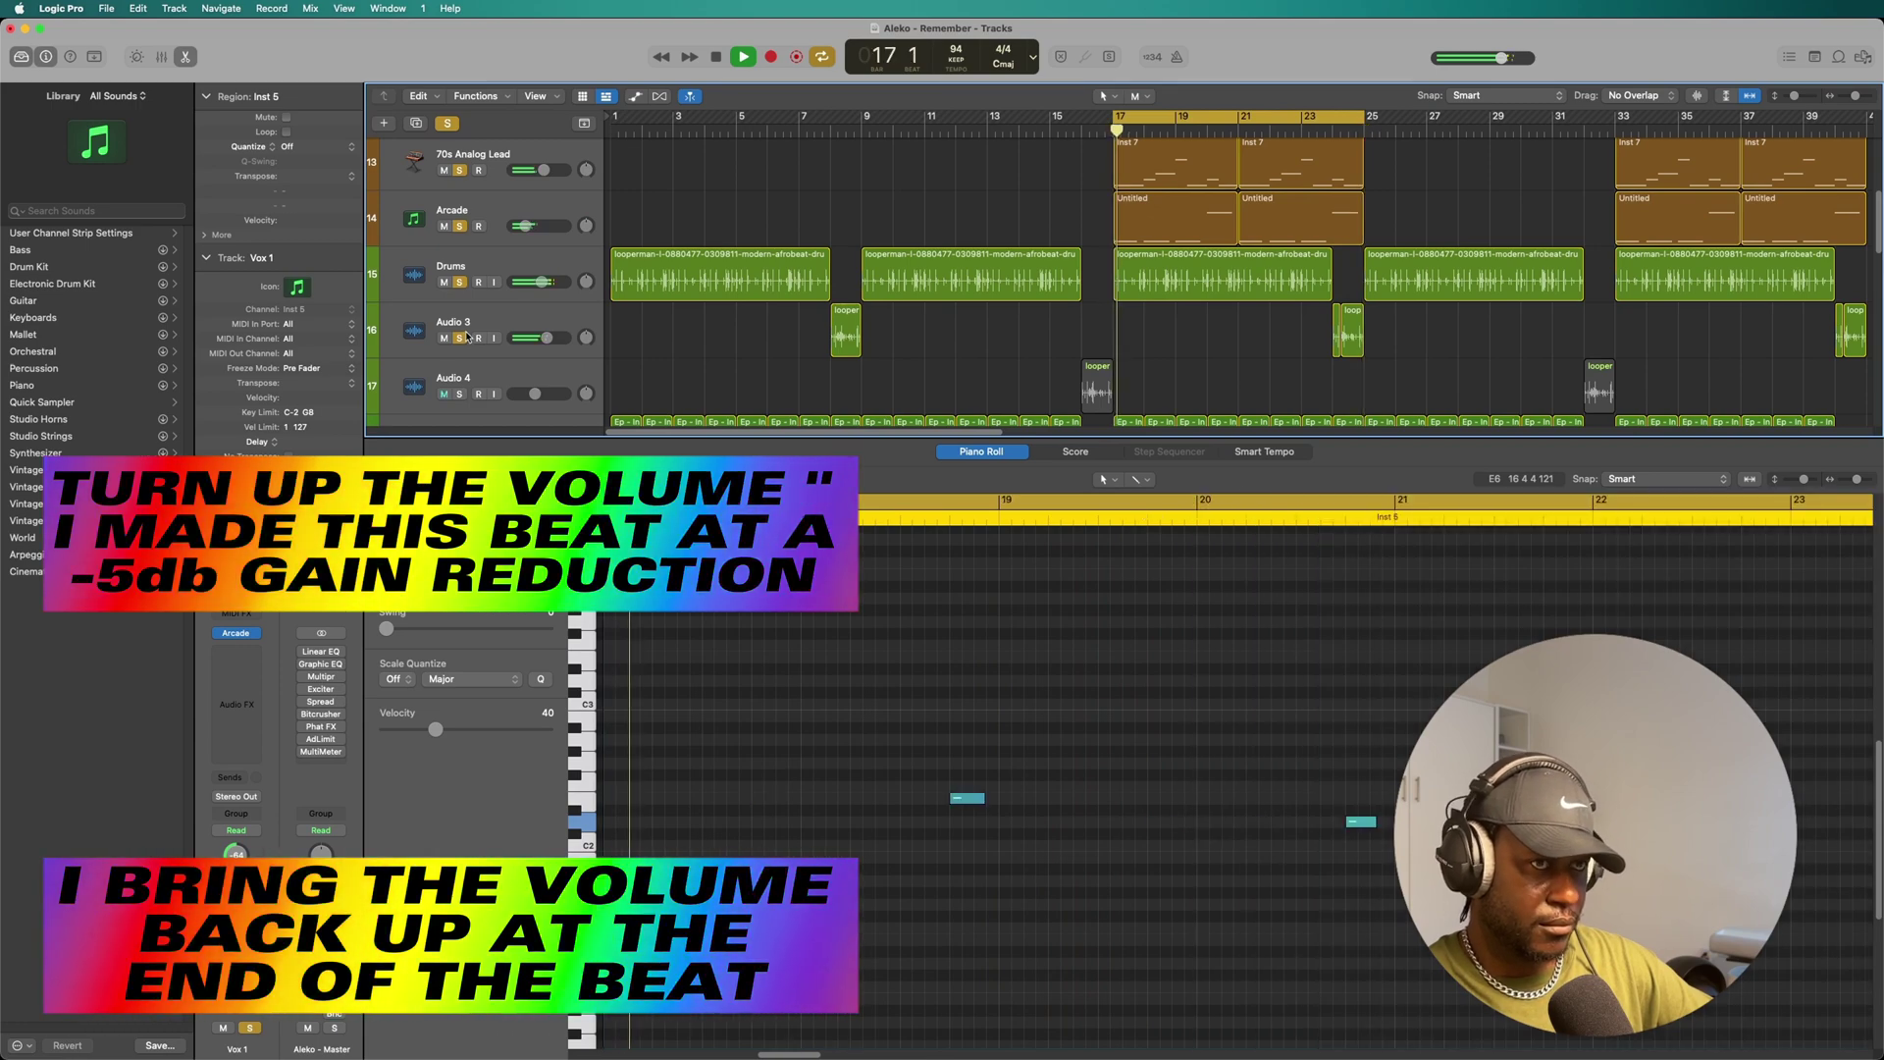
scroll(1157, 304, "down", 5)
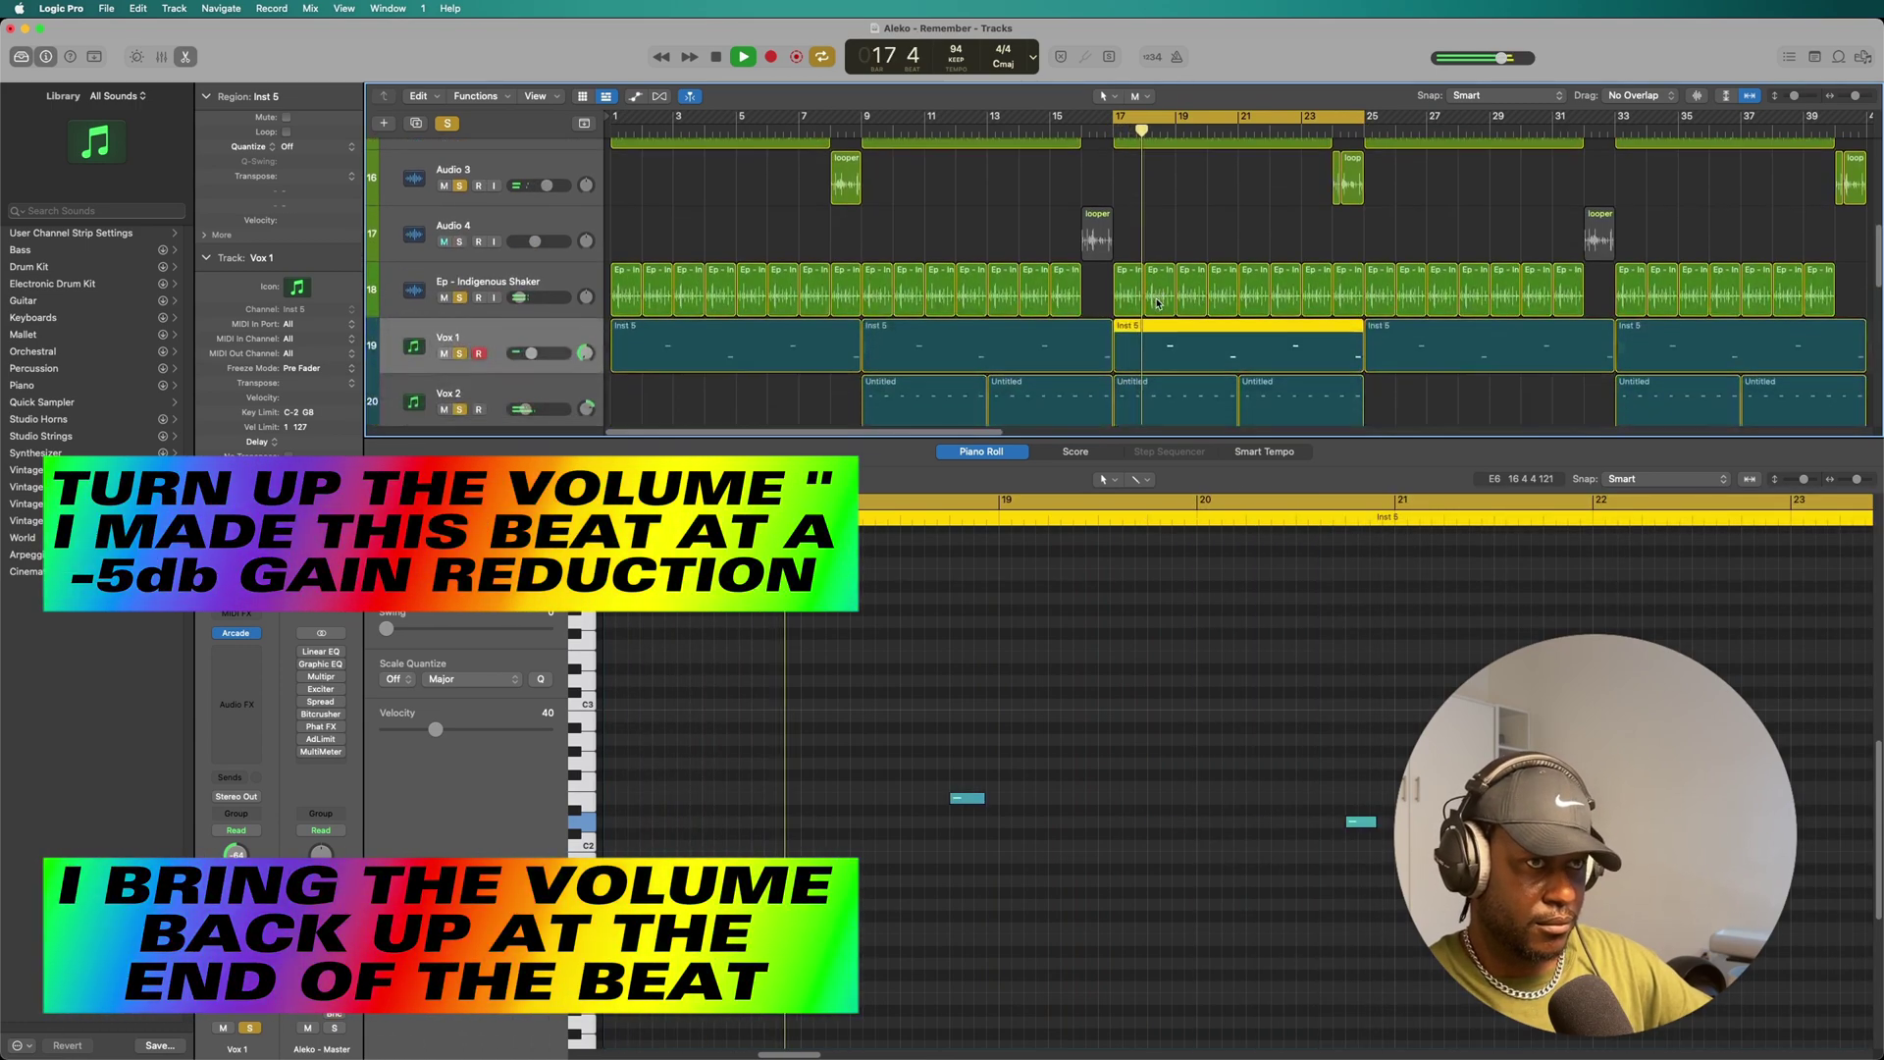
scroll(1157, 305, "down", 2)
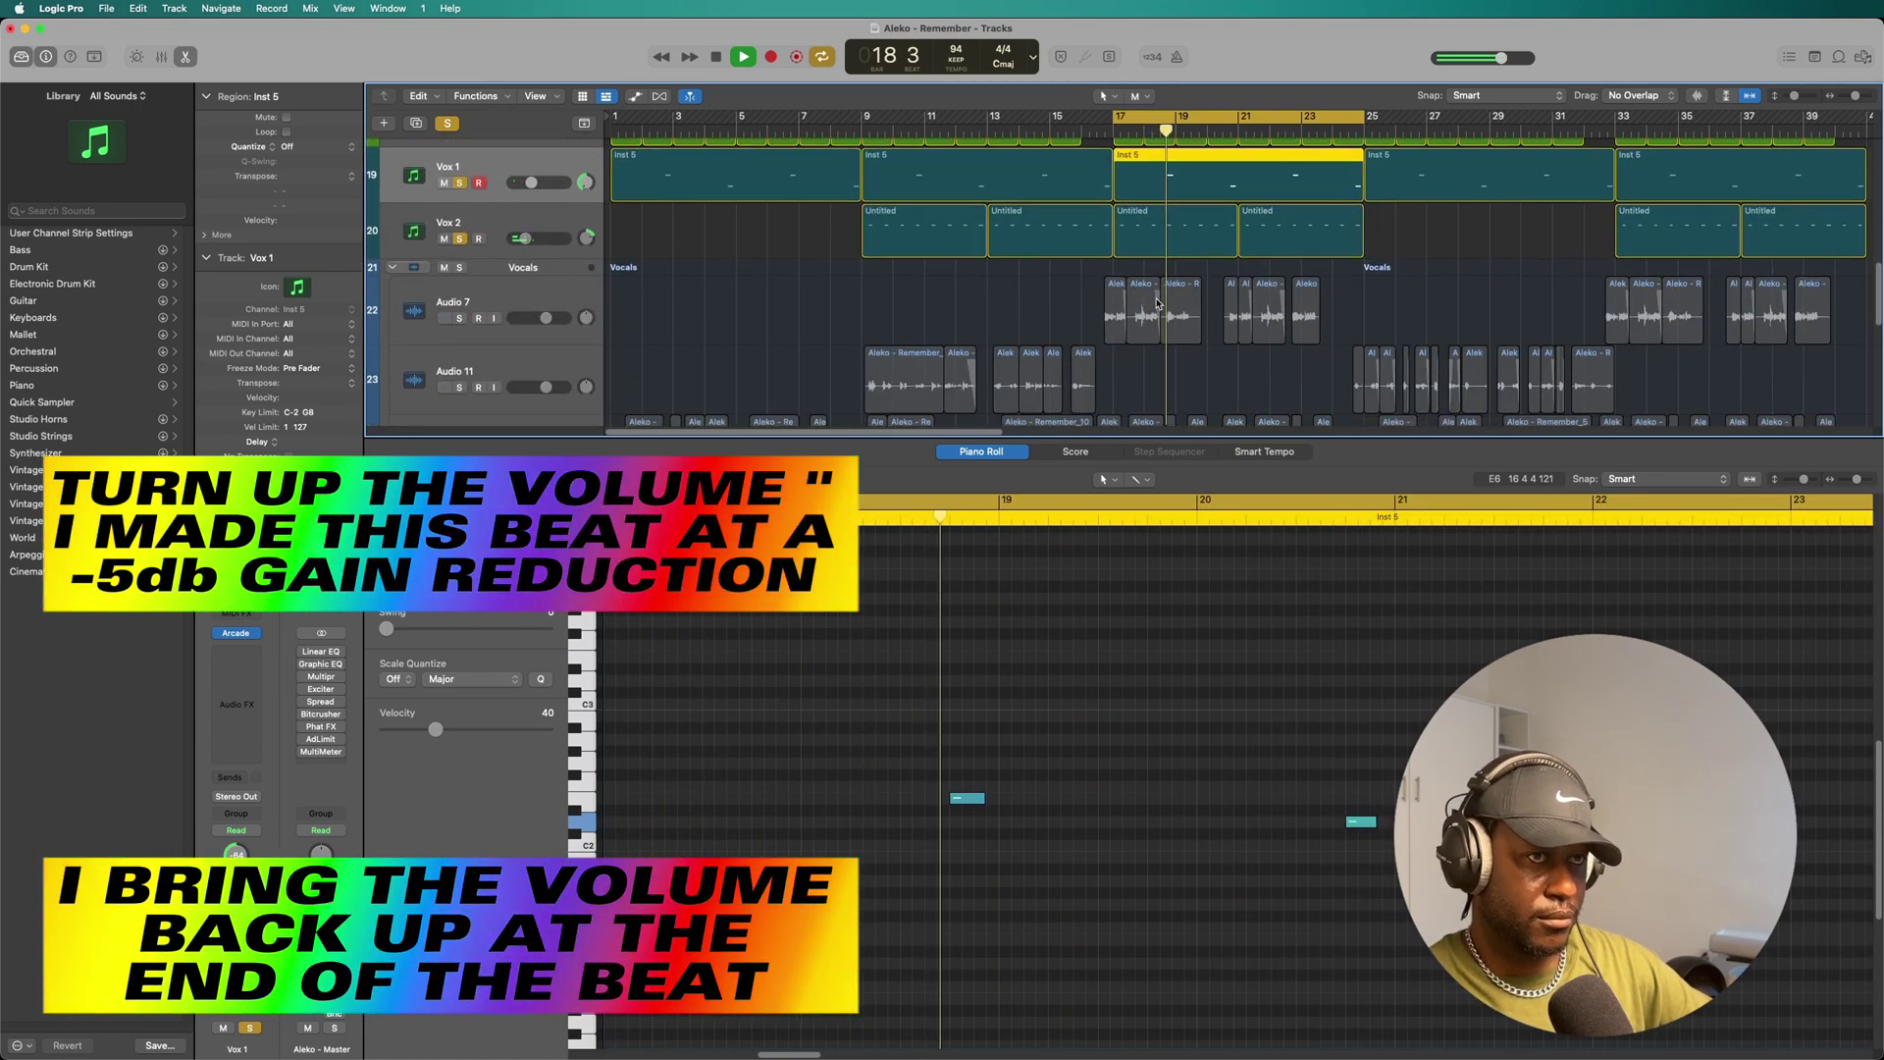
scroll(1157, 304, "up", 7)
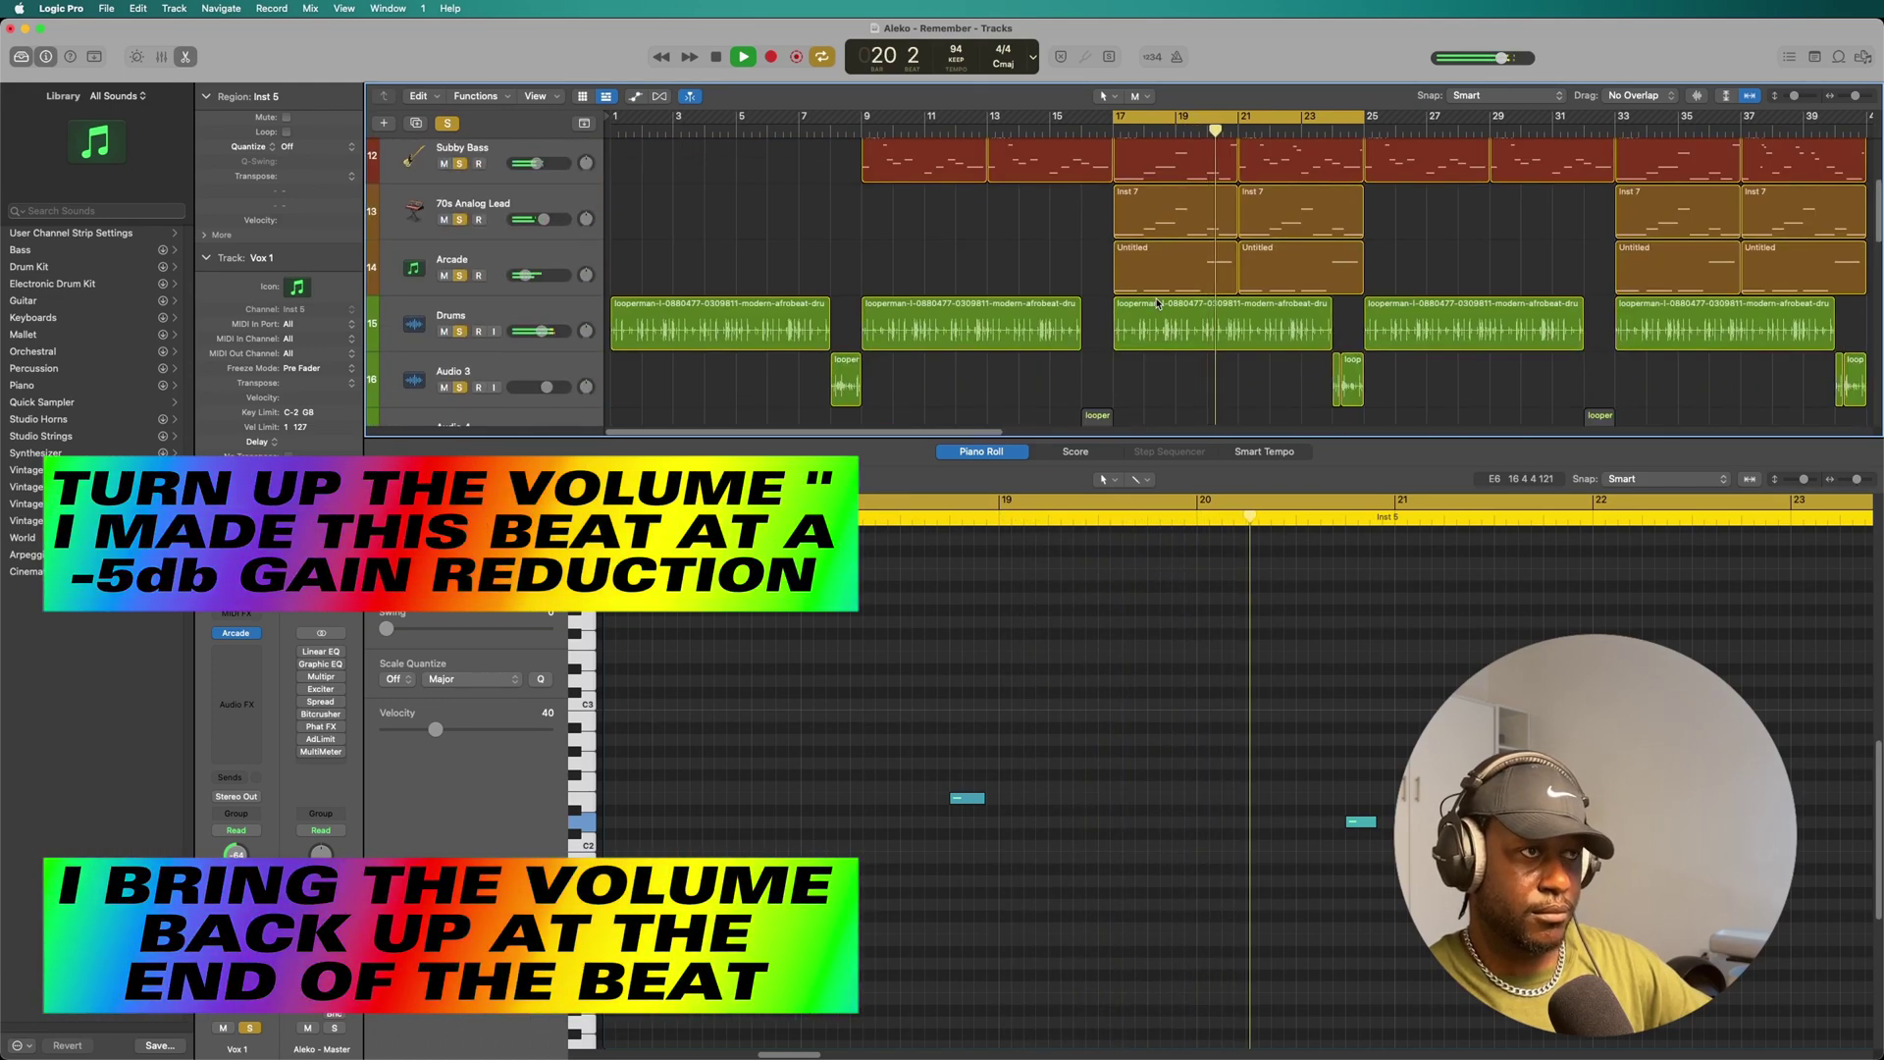
left_click(717, 57)
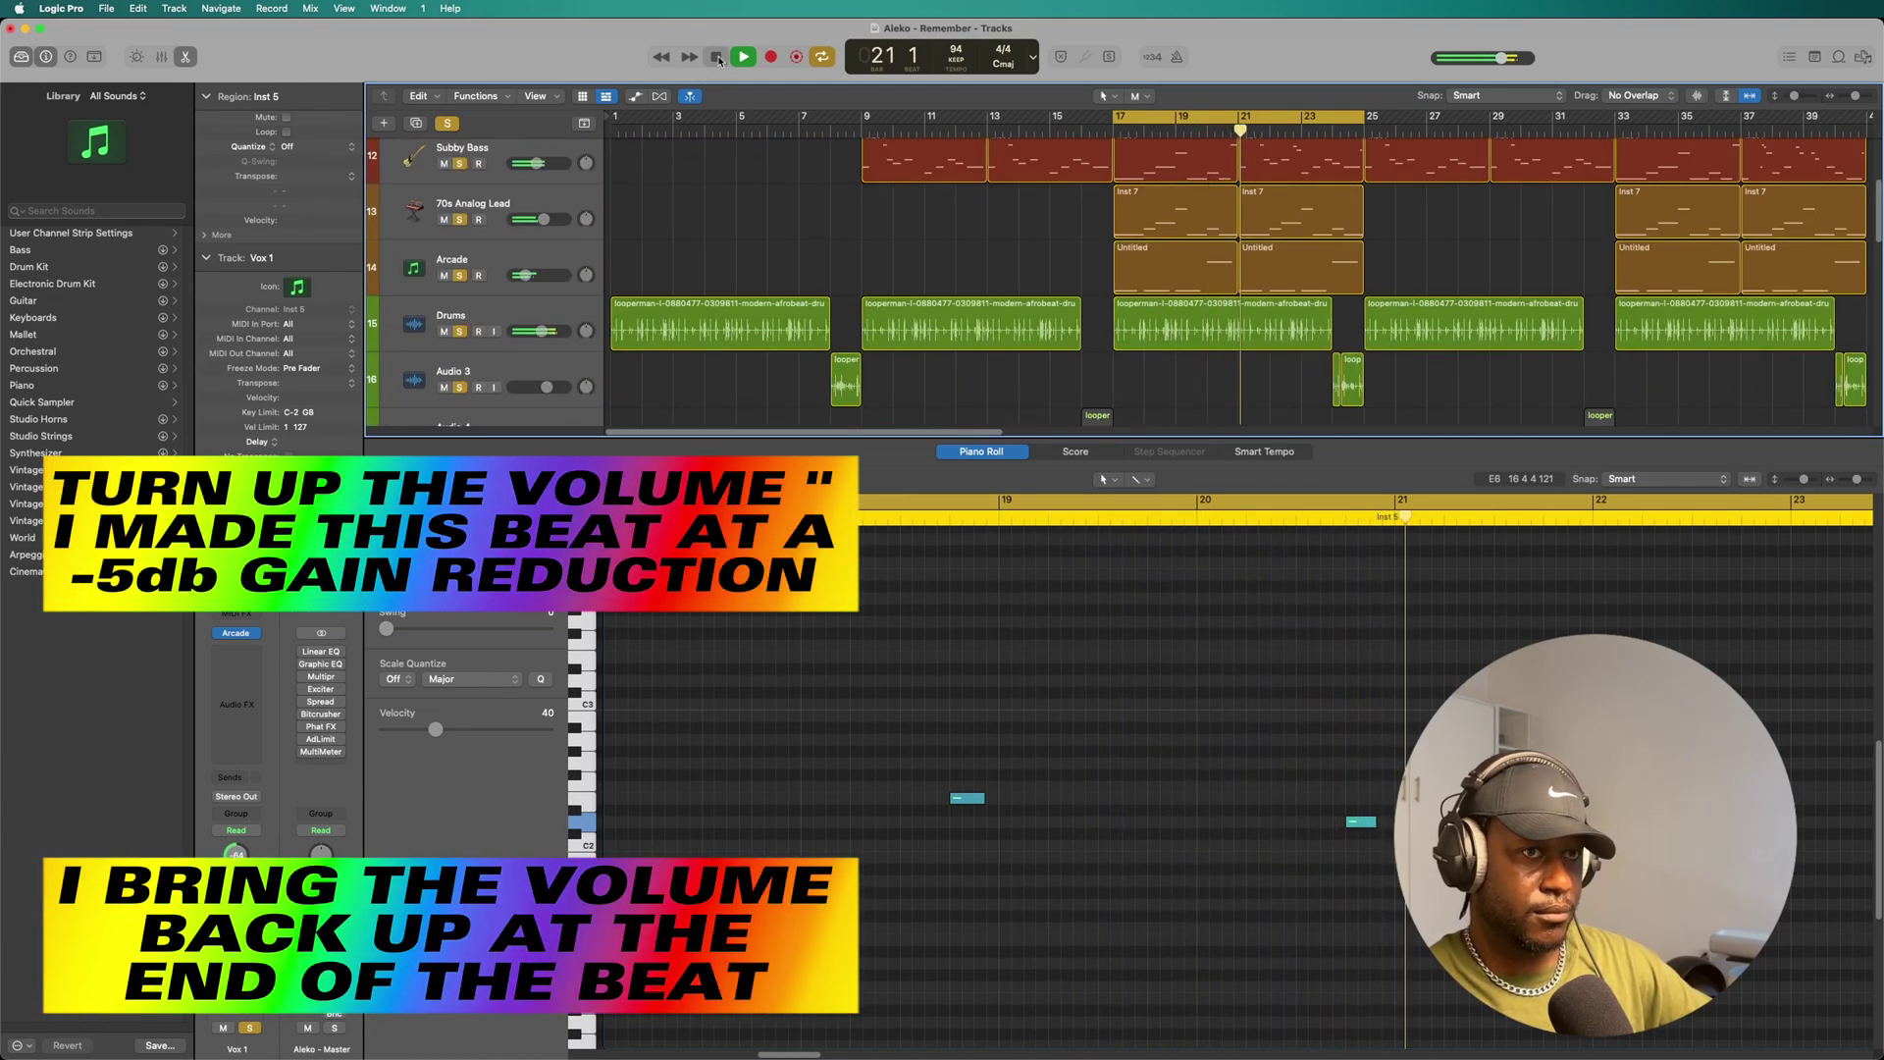
left_click(448, 123)
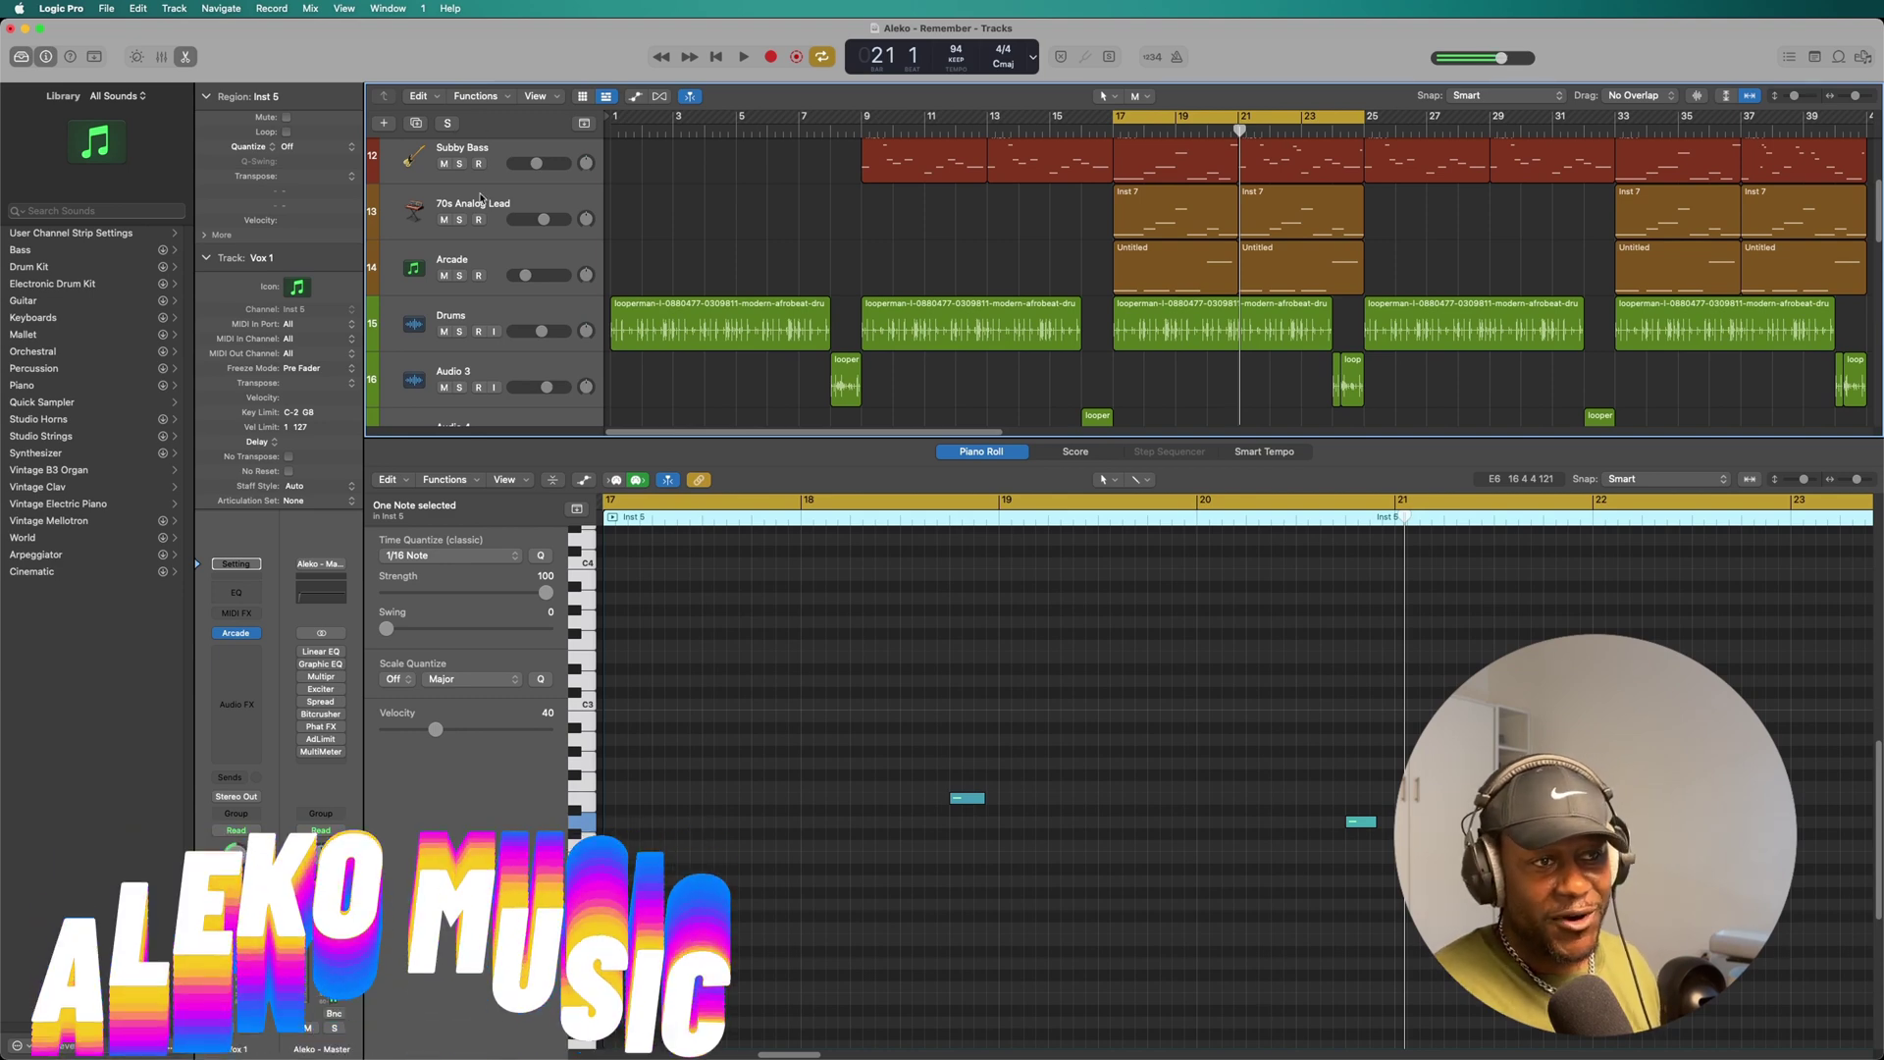
Close the Piano Roll editor to show more of the arrangement's tracks.
left_click(191, 59)
scroll(960, 486, "up", 3)
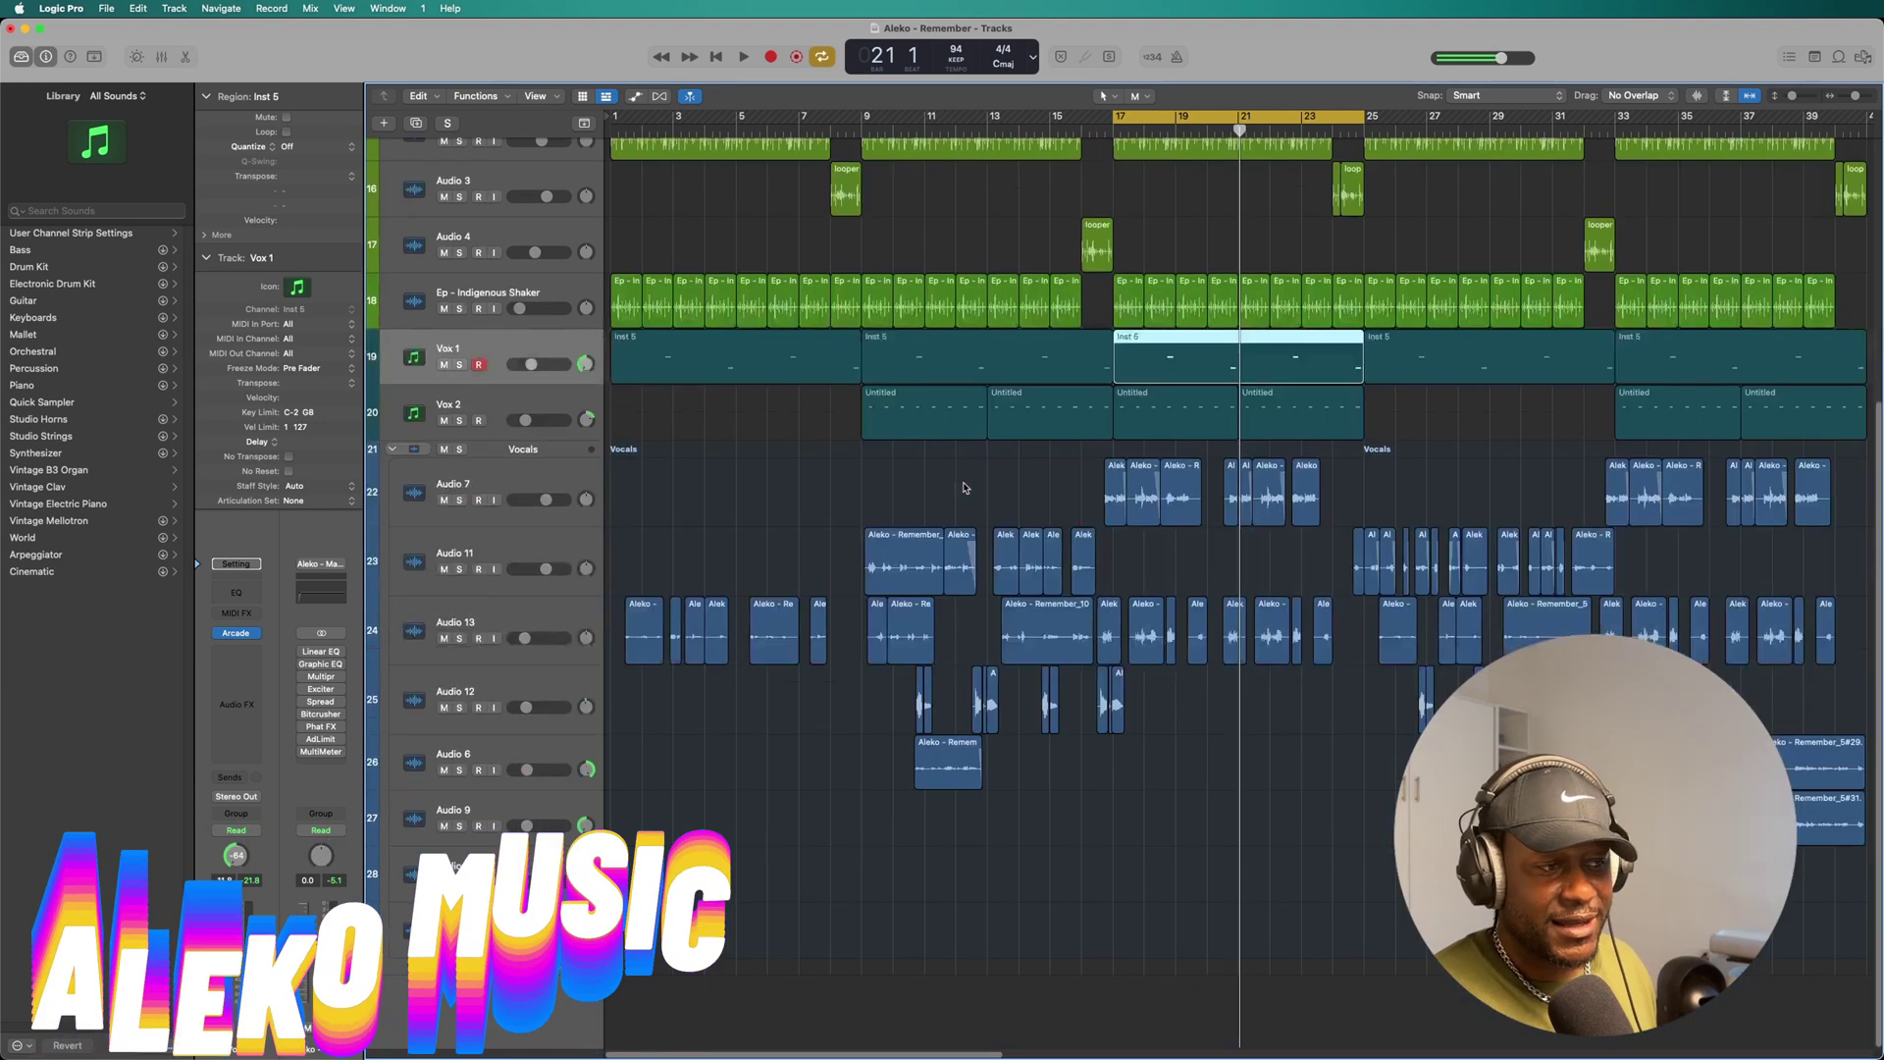